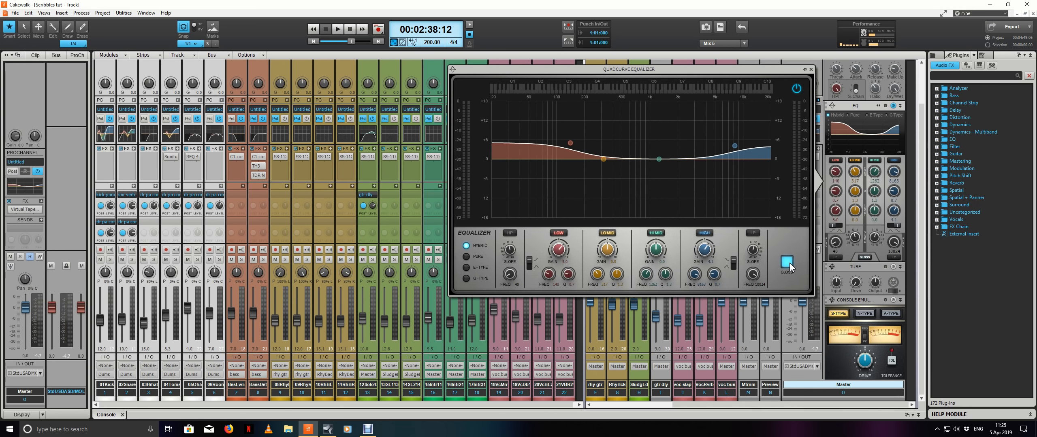
Step: Compare the playing mix with Gloss off and on in the master bus equalizer, close the equalizer and stop playback
key("space")
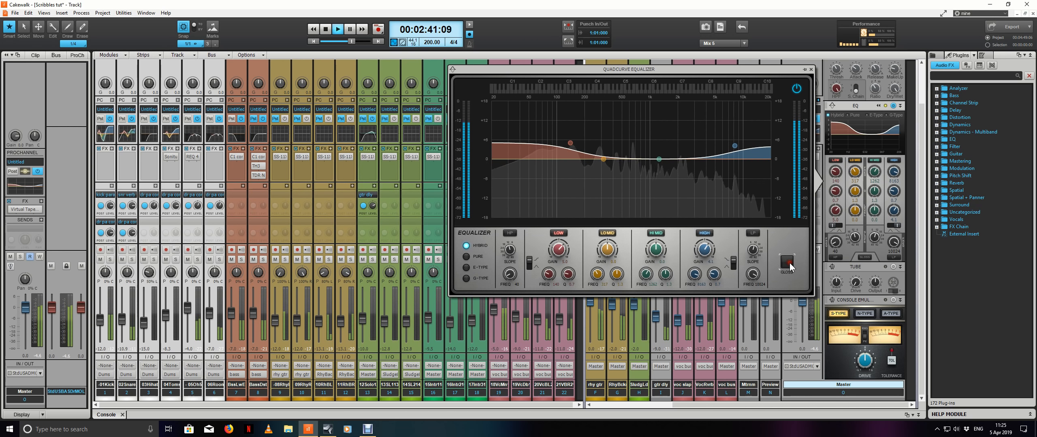
left_click(788, 263)
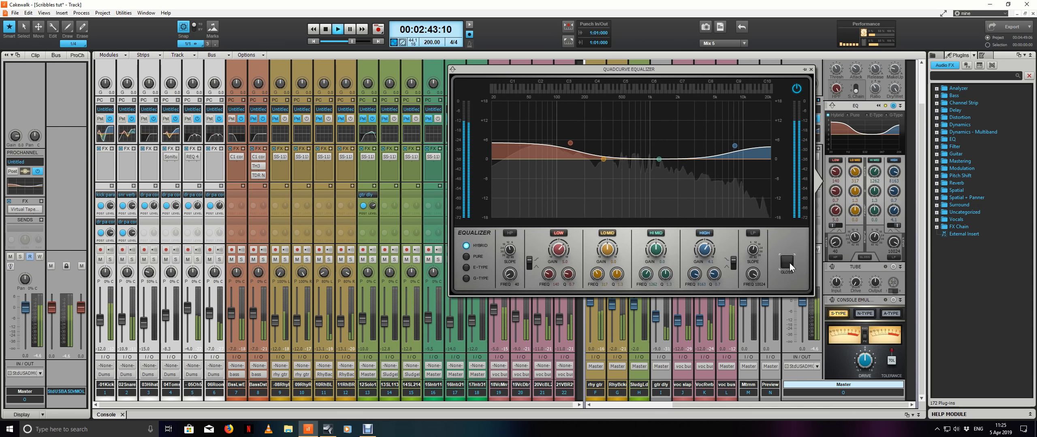
left_click(787, 263)
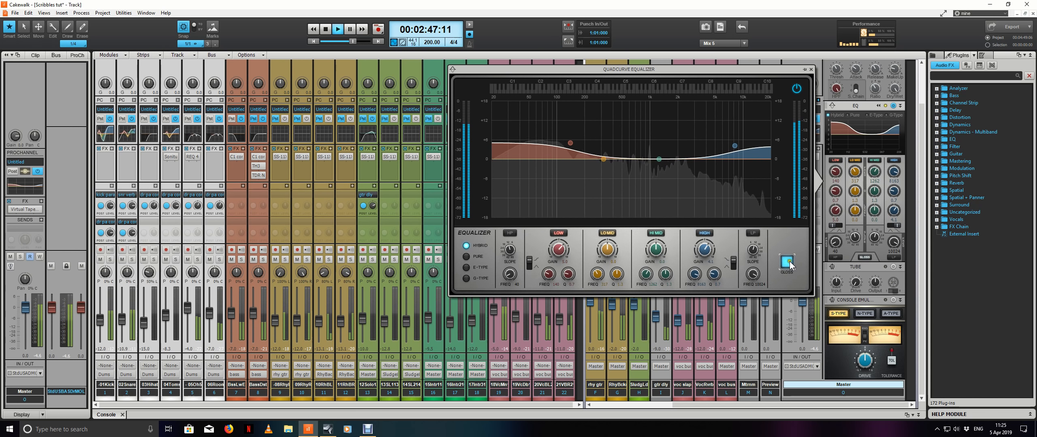
left_click(811, 70)
key("space")
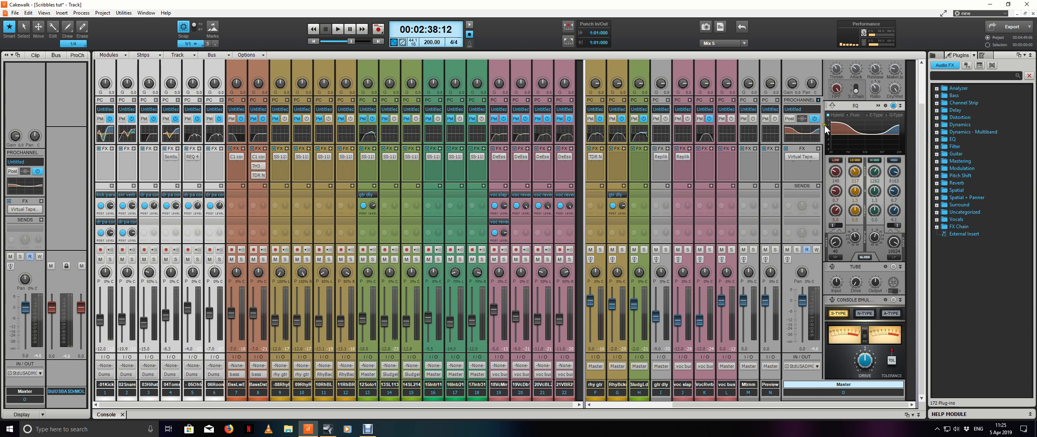
Step: Move the EQ module above the compressor in the master bus ProChannel and bring up the track view
left_click_drag(855, 106, 854, 69)
key("d")
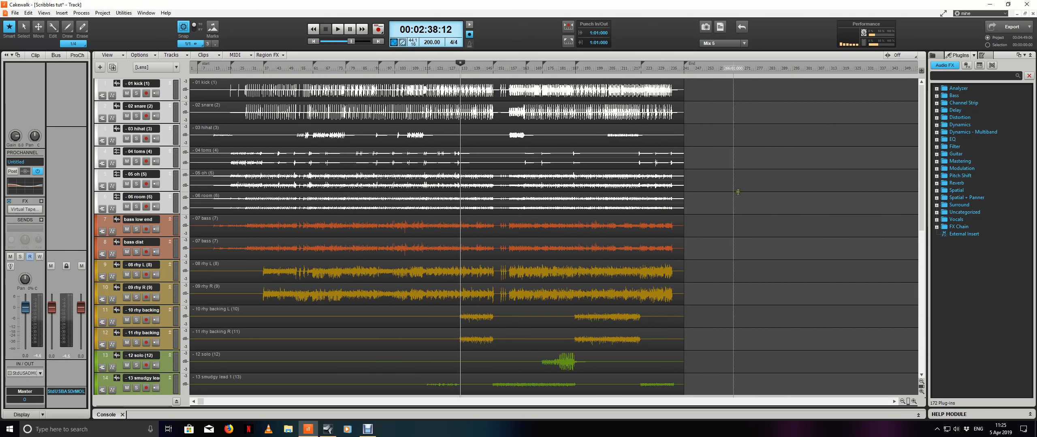
Step: Play the song from 00:03:45:18, where the second backing rhythm guitar section starts
left_click(584, 72)
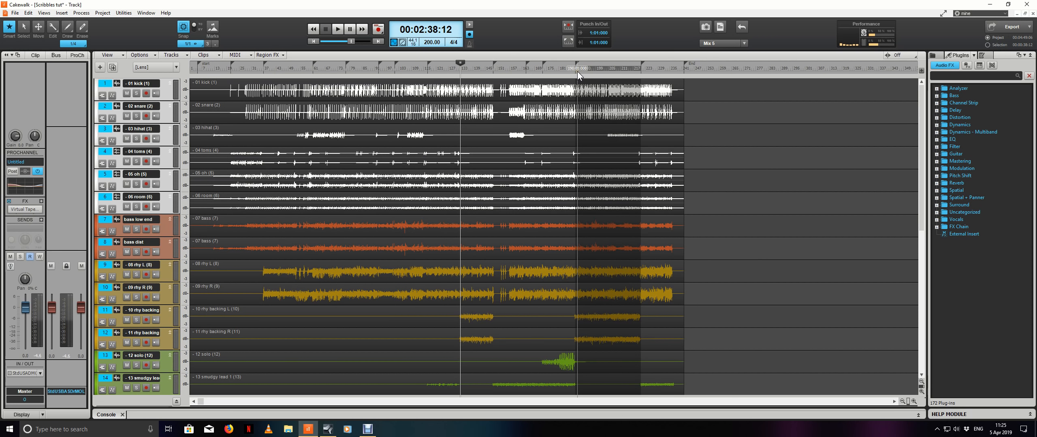
left_click(576, 72)
key("space")
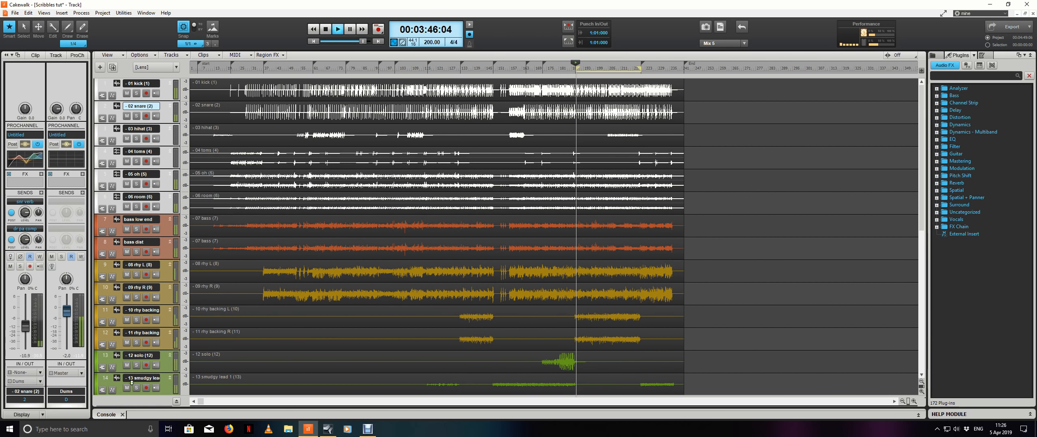
Step: In the console, adjust the master bus compressor's threshold and raise its makeup gain to about 1.4 dB, checking against bypass
key("d")
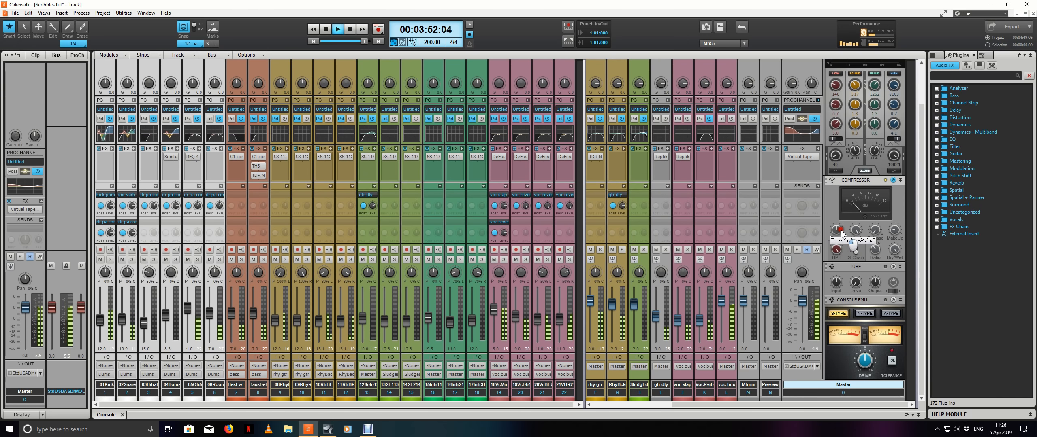
left_click(896, 232)
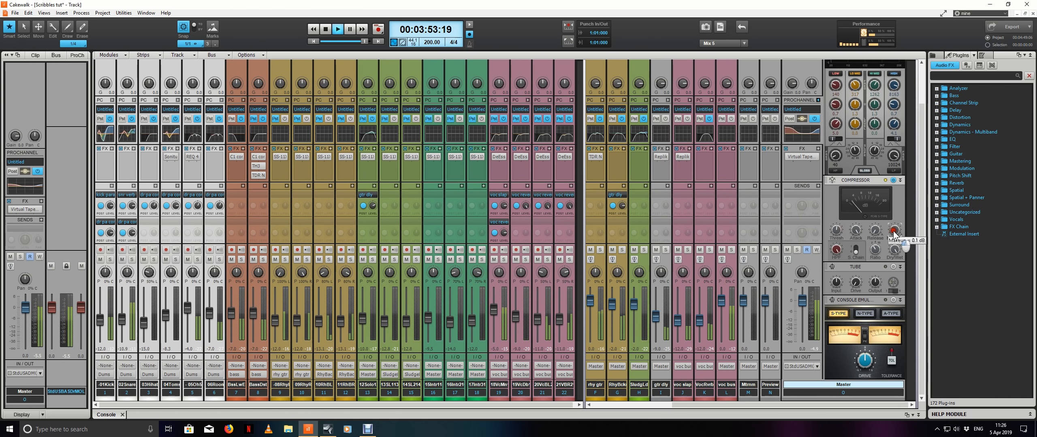
right_click(893, 180)
right_click(866, 180)
left_click(893, 180)
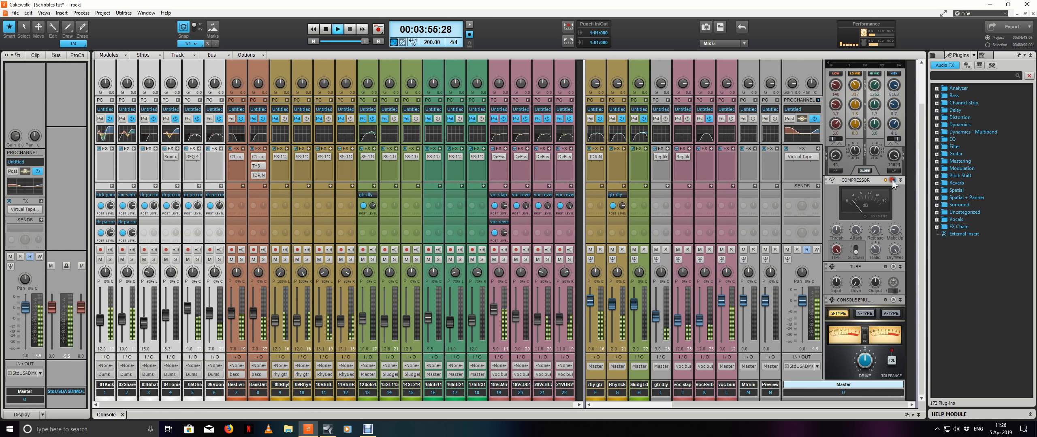
left_click(895, 232)
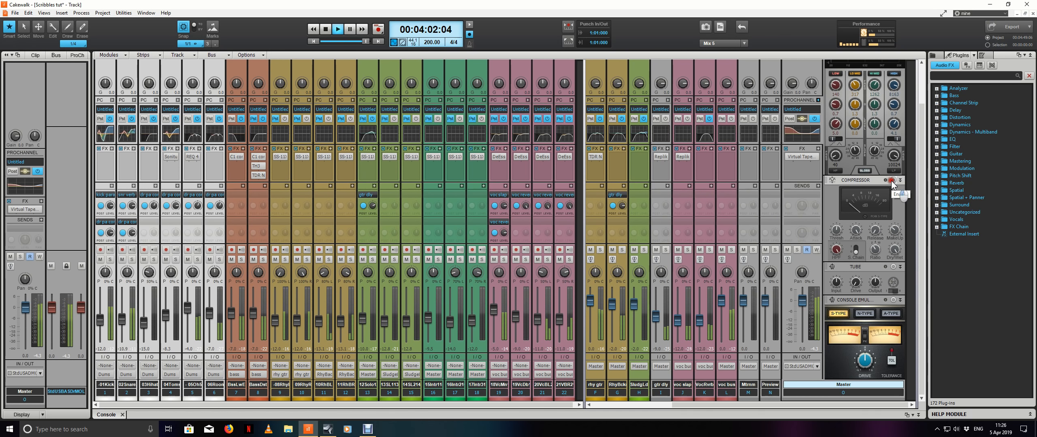
left_click(893, 180)
left_click(893, 231)
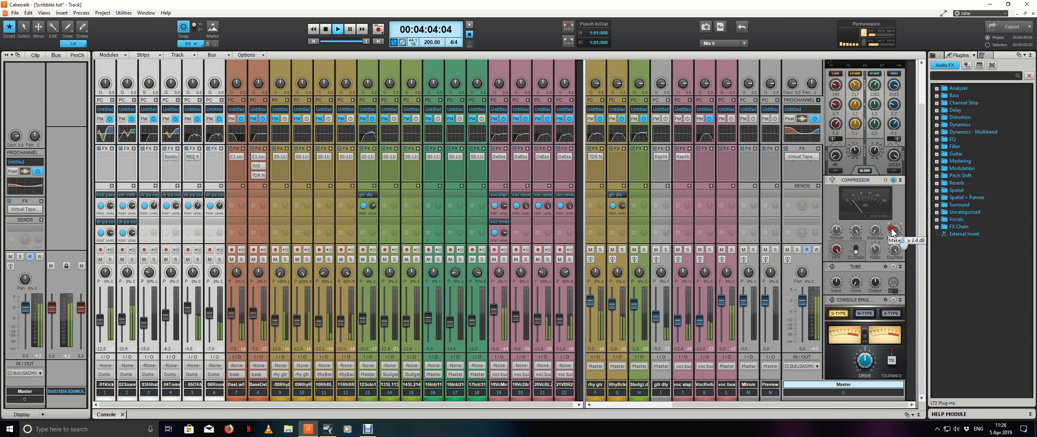
Step: Compare the late section with the master bus compressor bypassed and enabled, and stop playback in the track view
left_click(894, 180)
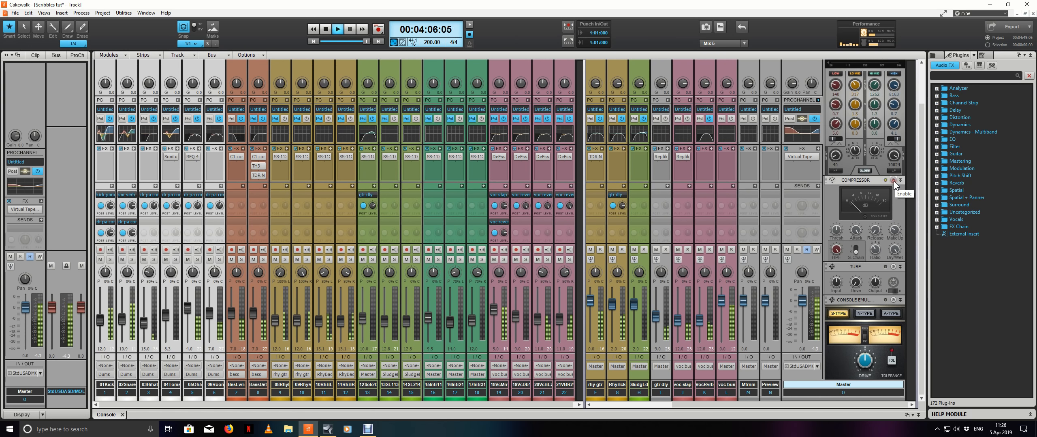
left_click(894, 181)
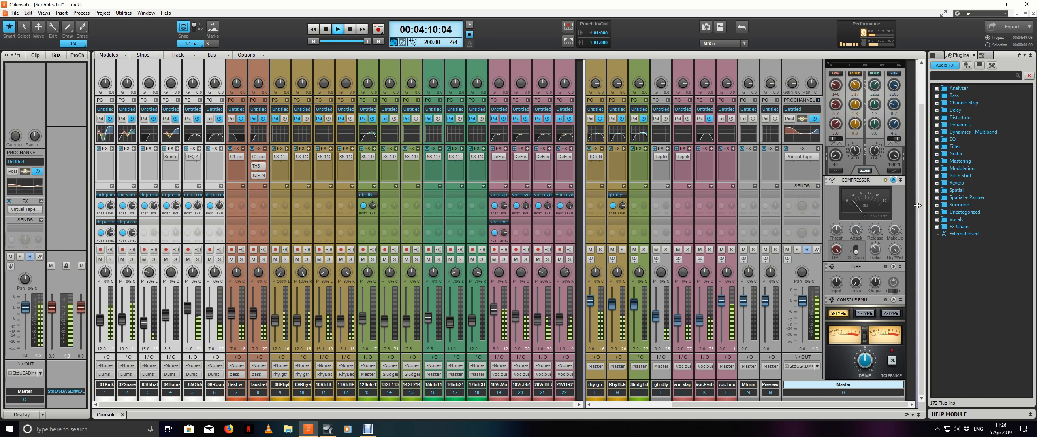
key("d")
key("space")
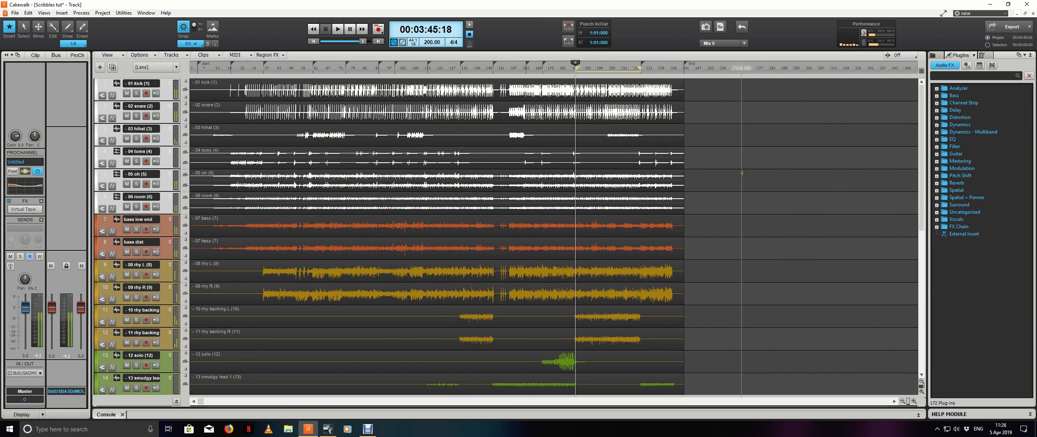
Step: Play the song from 00:00:37:06, just before the rhythm guitars enter, and return to the console
scroll(742, 174, "down", 2)
scroll(742, 173, "up", 1)
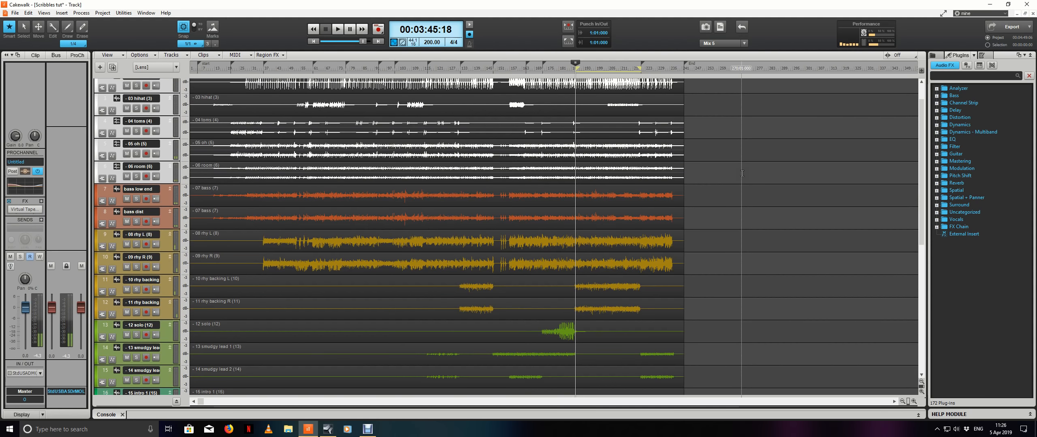
left_click(253, 69)
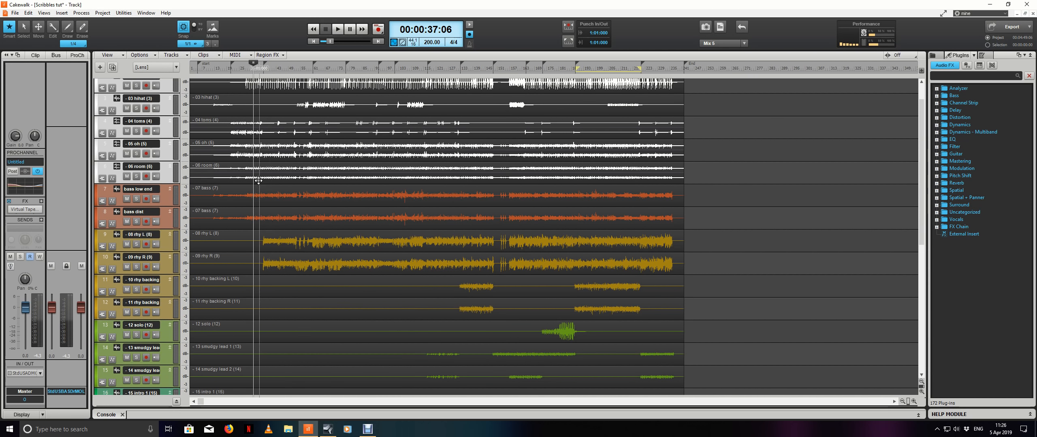
scroll(266, 104, "up", 2)
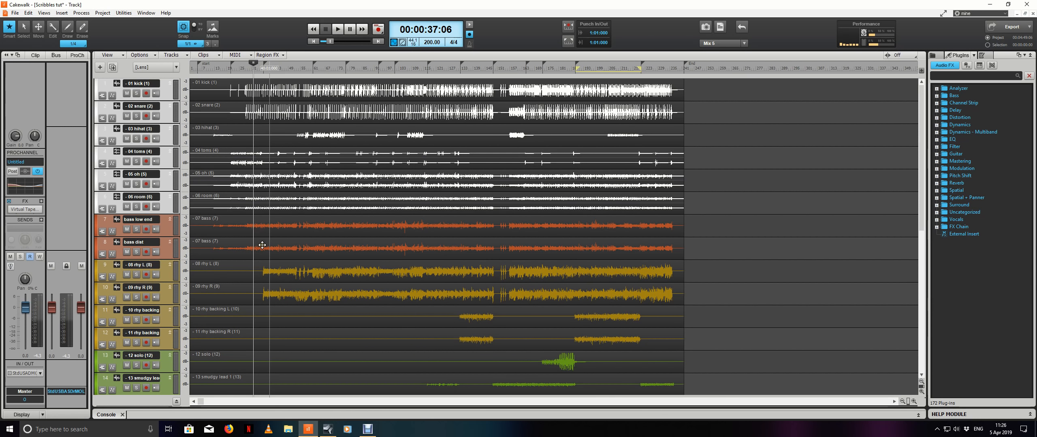
key("space")
key("alt+2")
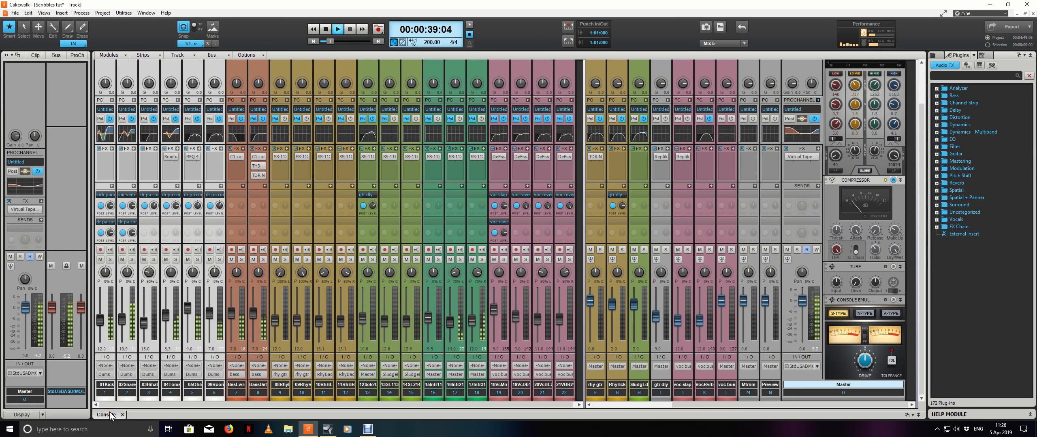
Step: Compare the early section with the master bus compressor disabled and enabled, and stop playback
left_click(893, 181)
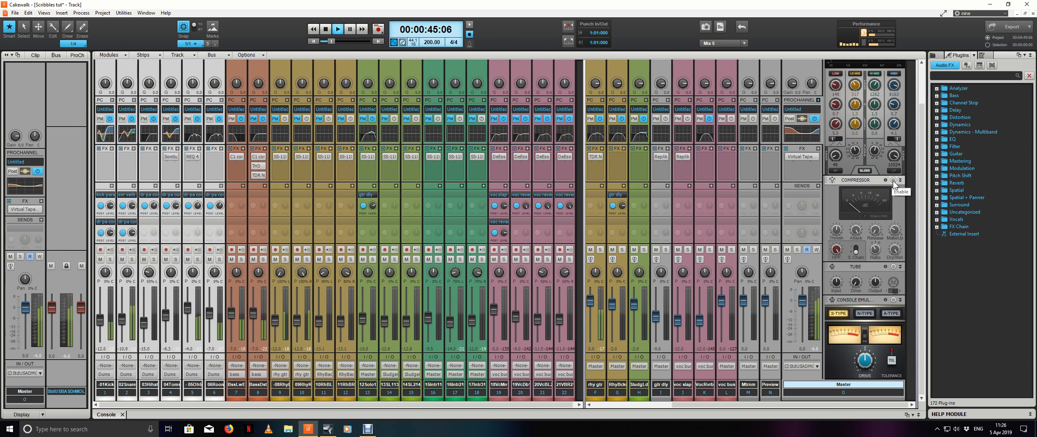
left_click(892, 181)
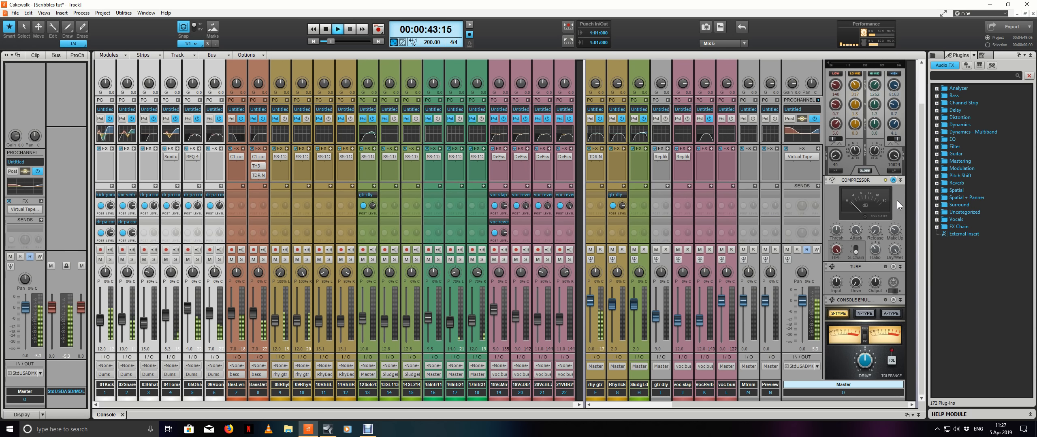
key("space")
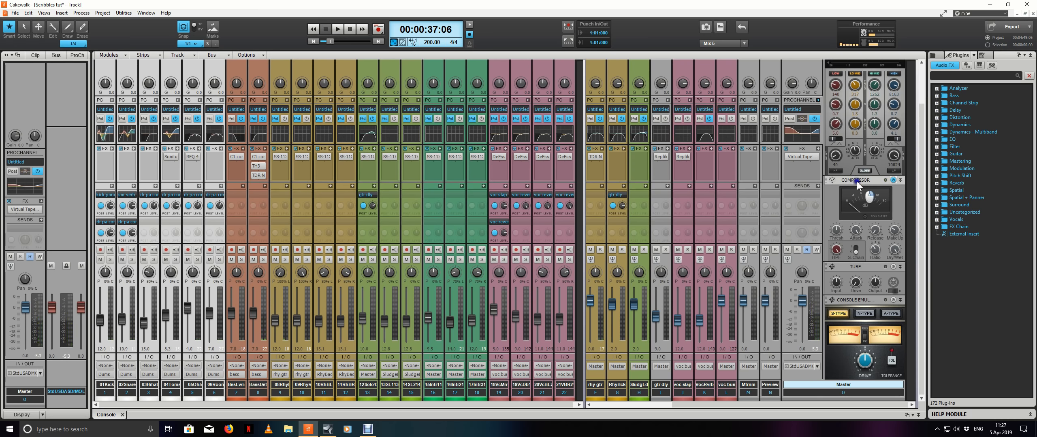
Step: Replace the master bus compressor module with the PC76 U-Type Compressor
right_click(857, 182)
mouse_move(886, 197)
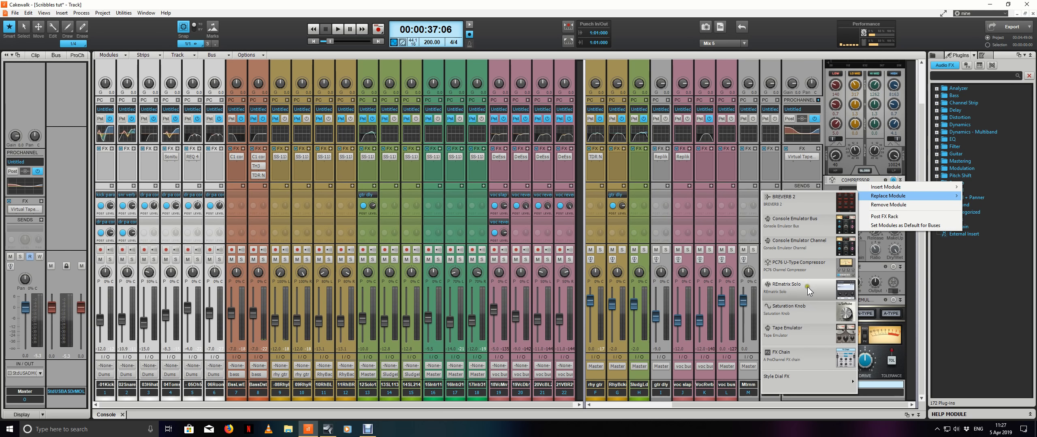
left_click(805, 271)
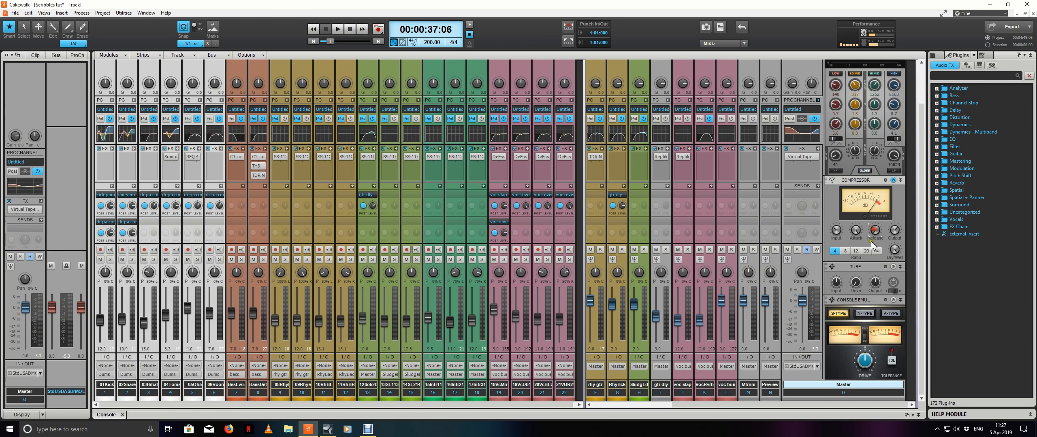
Step: Set the U-Type compressor's input to 1.5 dB during playback and bypass the Virtual Tape effect on the master bus
scroll(835, 234, "down", 5)
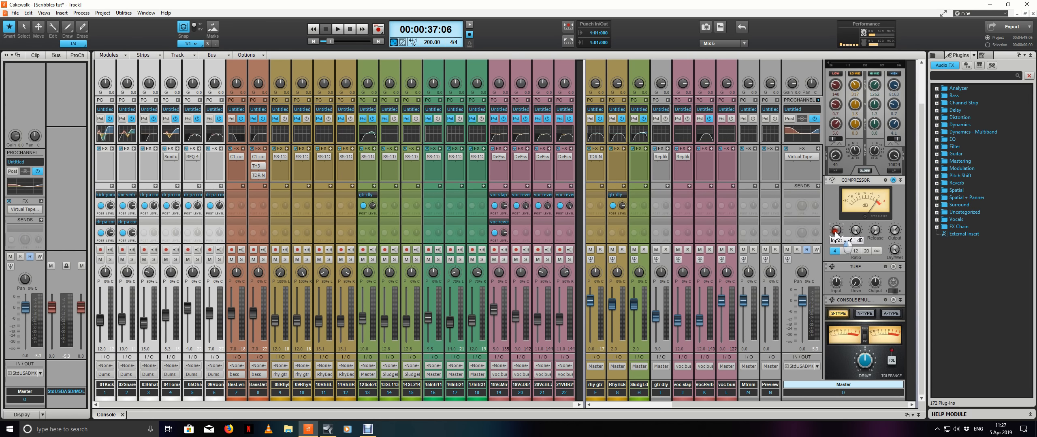
scroll(835, 234, "down", 2)
key("space")
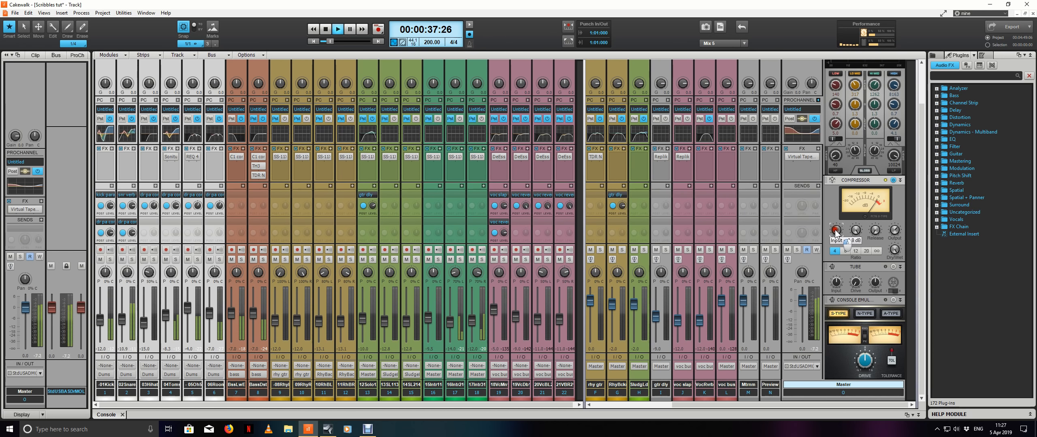
left_click_drag(835, 232, 835, 230)
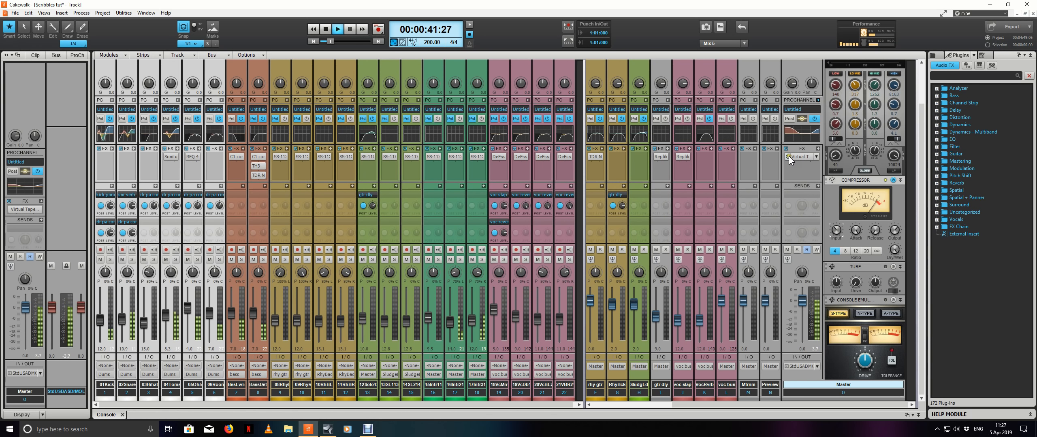
mouse_move(837, 230)
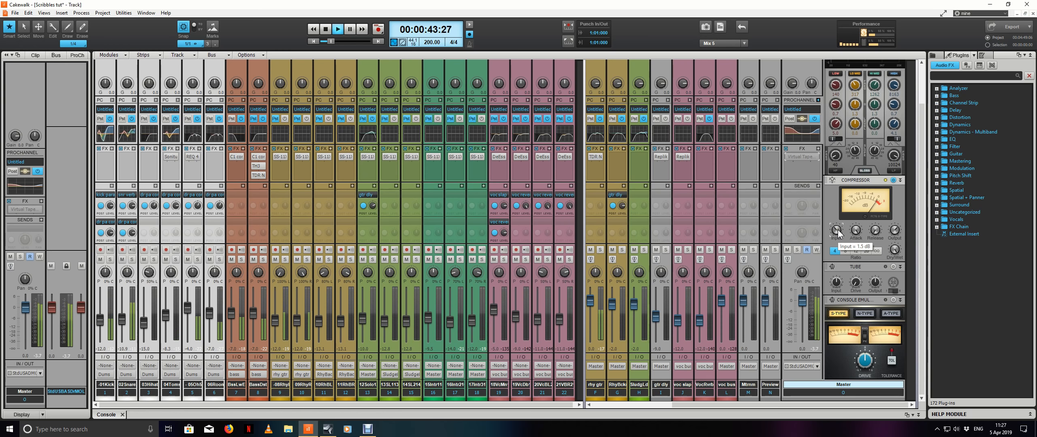
left_click_drag(838, 230, 895, 230)
Step: Compare the playing mix with the U-Type compressor disabled and enabled
left_click(894, 181)
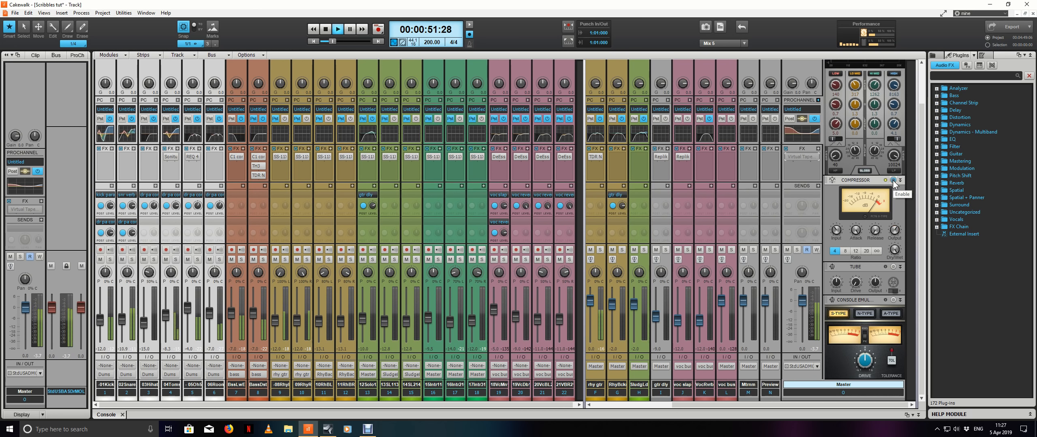
left_click(892, 180)
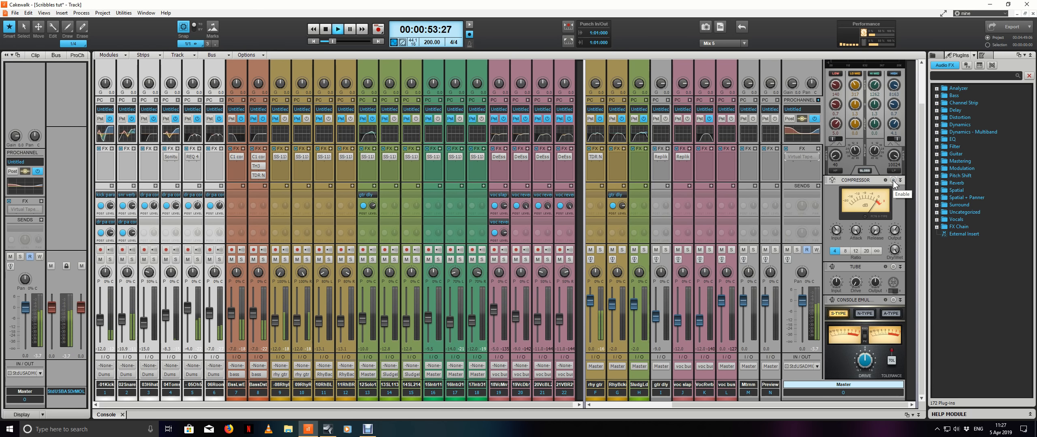
left_click(892, 179)
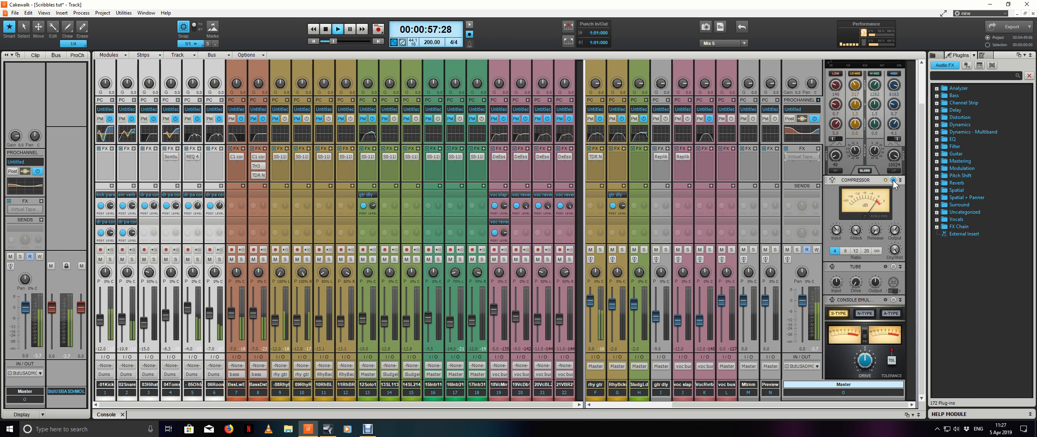
left_click(893, 180)
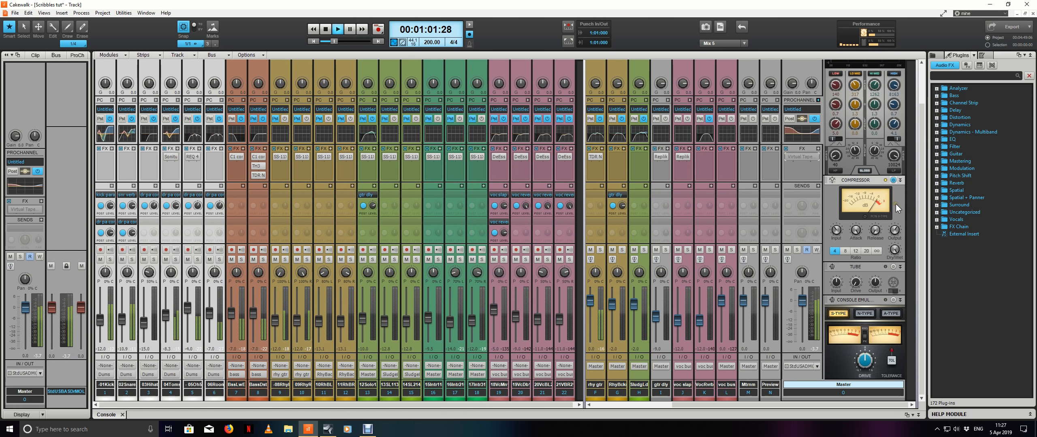
Step: Stop playback and replace the U-Type compressor on the master bus with the PC4K S-Type Bus Compressor
key("space")
right_click(855, 183)
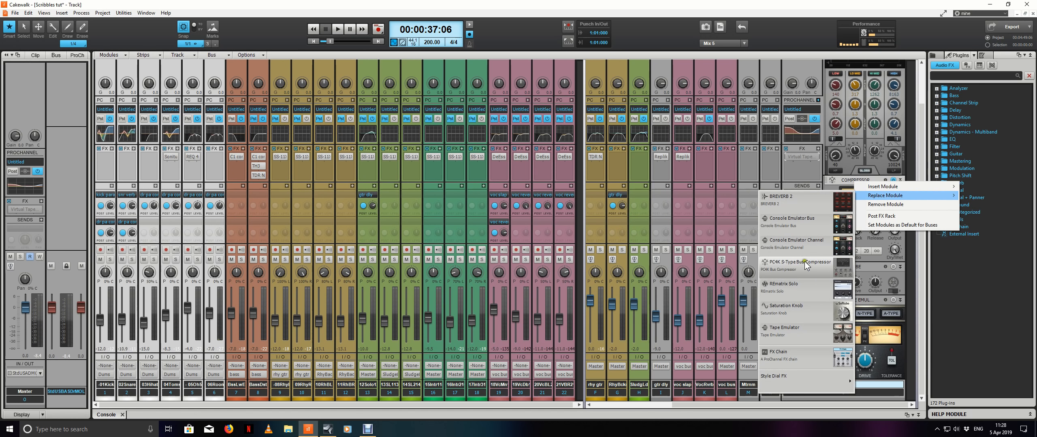
left_click(804, 271)
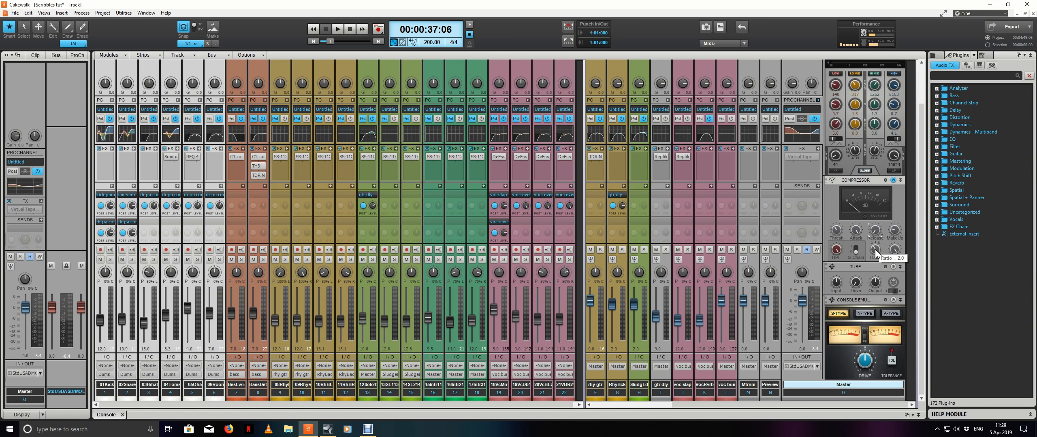
Step: Play the mix from the section at about 3:46 and lower the threshold of the master bus S-Type compressor
key("space")
left_click_drag(835, 230, 834, 230)
key("alt+1")
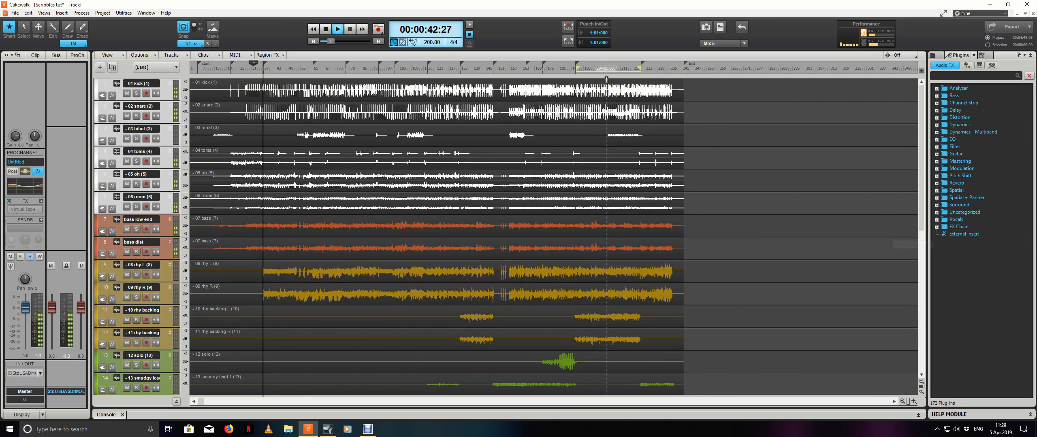
left_click(573, 68)
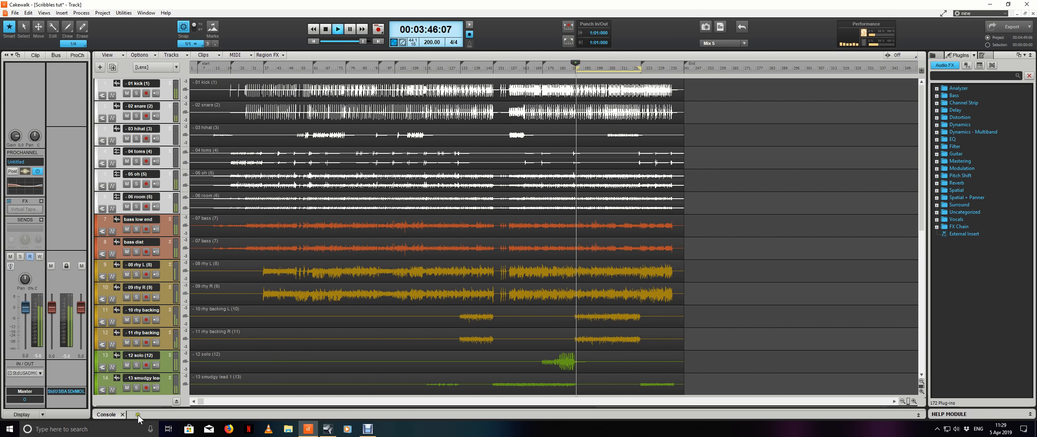
left_click(110, 415)
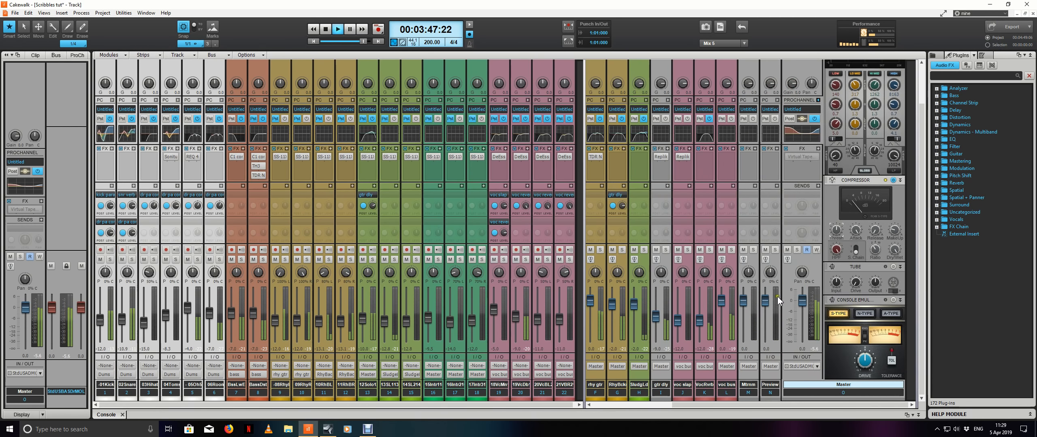
mouse_move(836, 231)
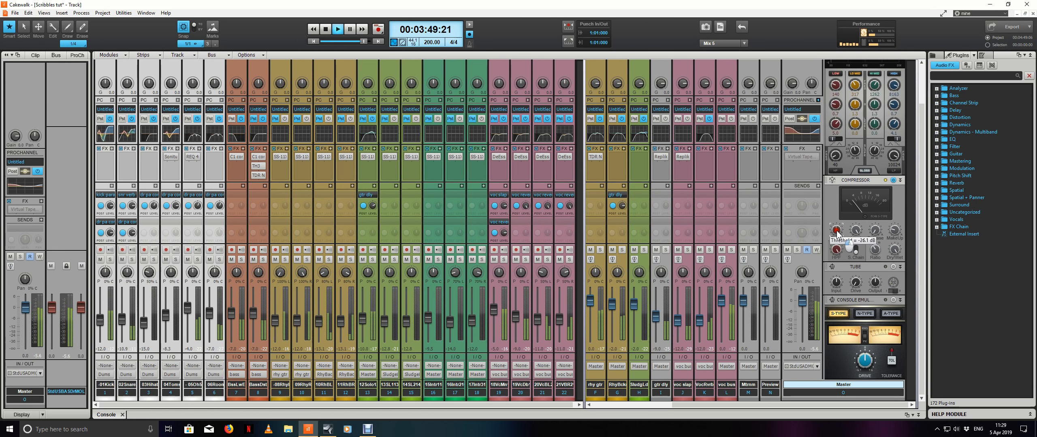
scroll(836, 235, "down", 2)
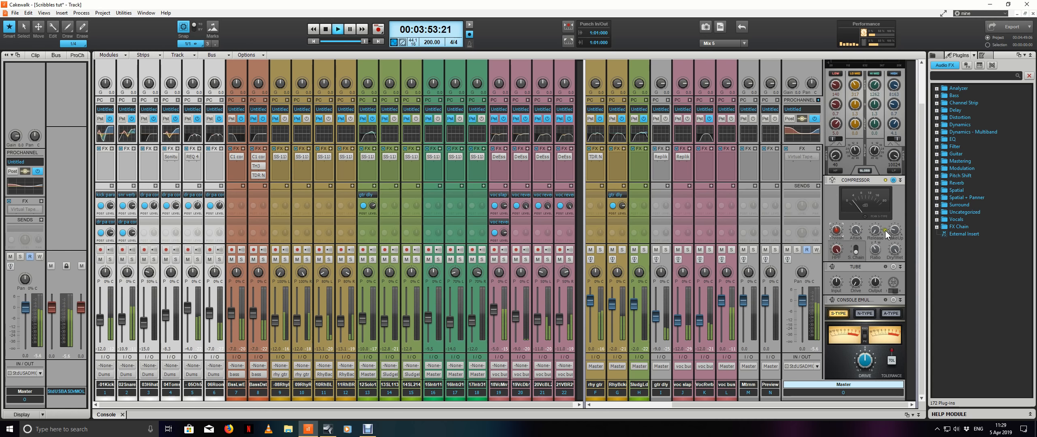
Step: Raise the S-Type compressor's makeup gain to 1.5 dB and compare the playing mix with the compressor disabled and enabled
mouse_move(898, 233)
scroll(898, 234, "up", 2)
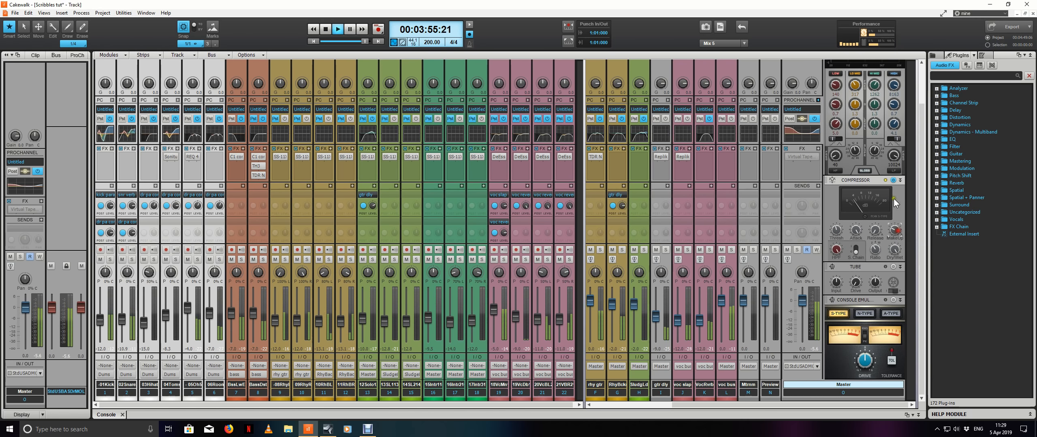
left_click(893, 180)
left_click(893, 181)
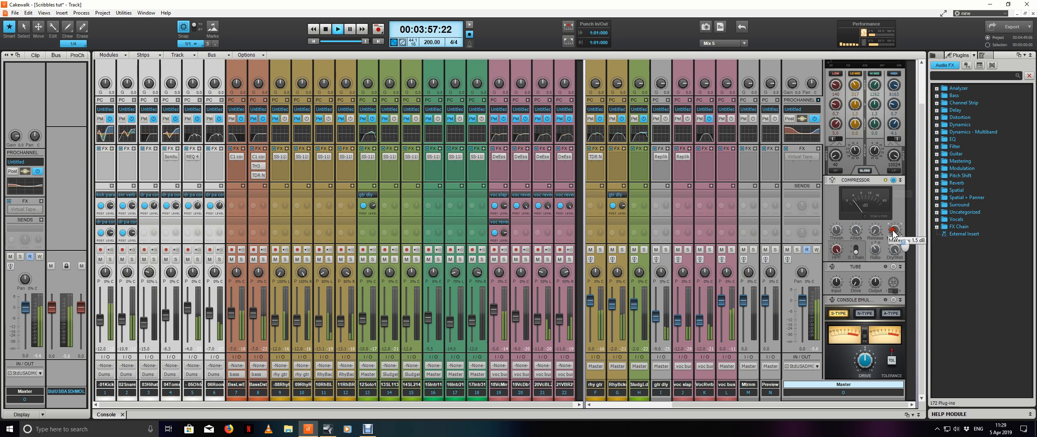
left_click(893, 179)
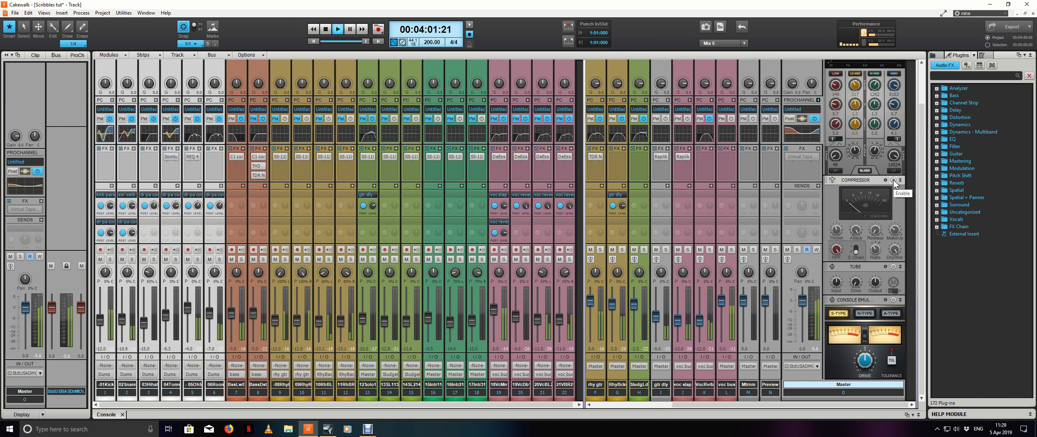
left_click(893, 180)
Step: Turn off loop playback and listen to the mix from about 0:38 with the console in view
key("alt+1")
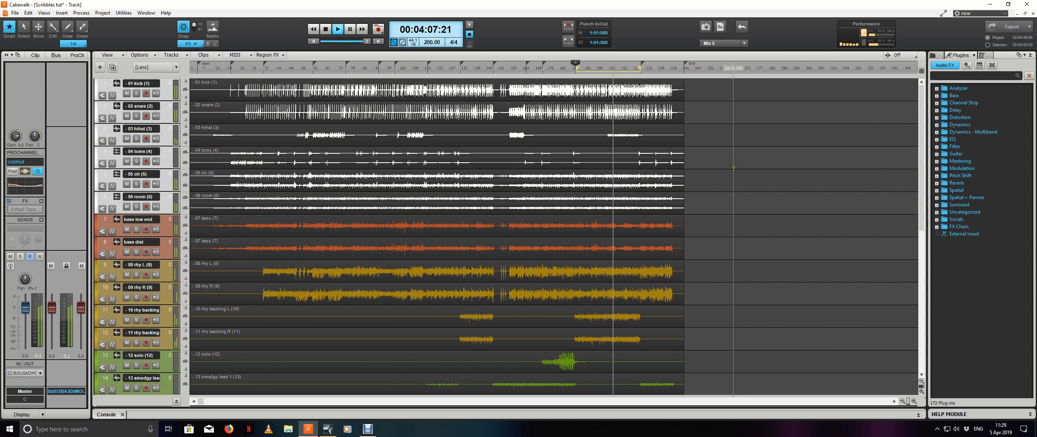
key("l")
key("space")
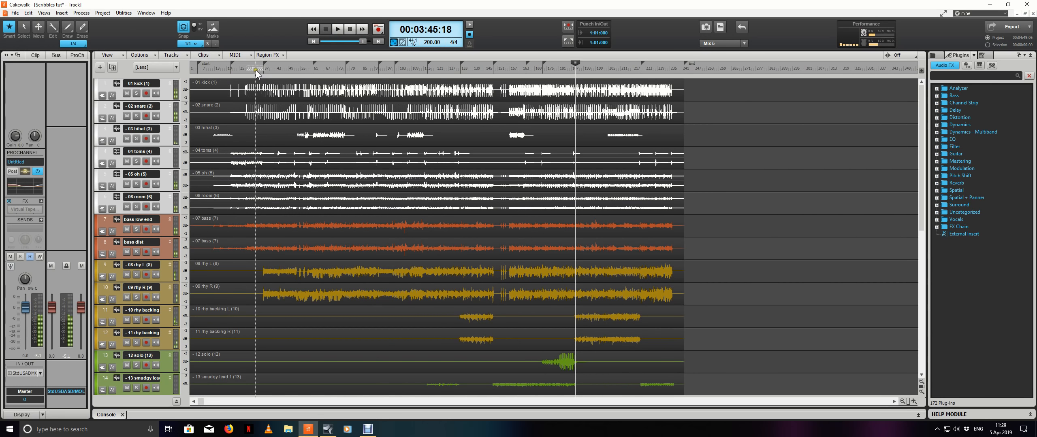
left_click(255, 69)
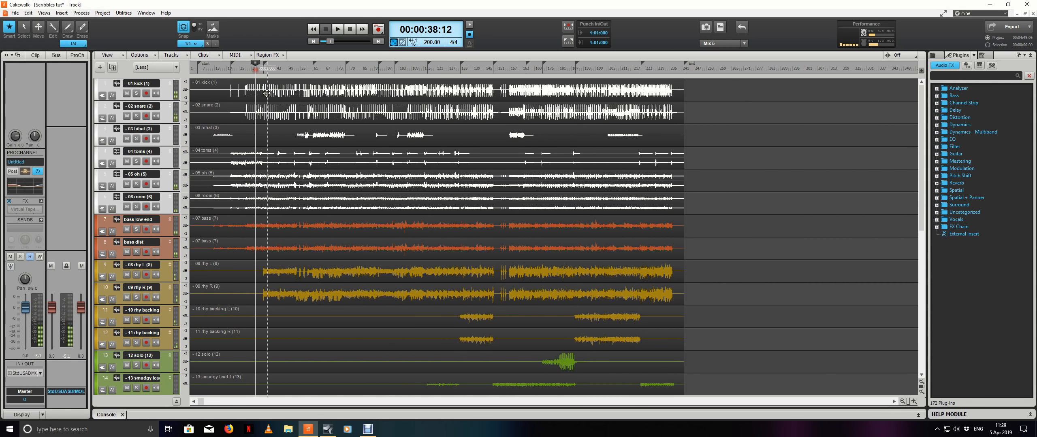
key("space")
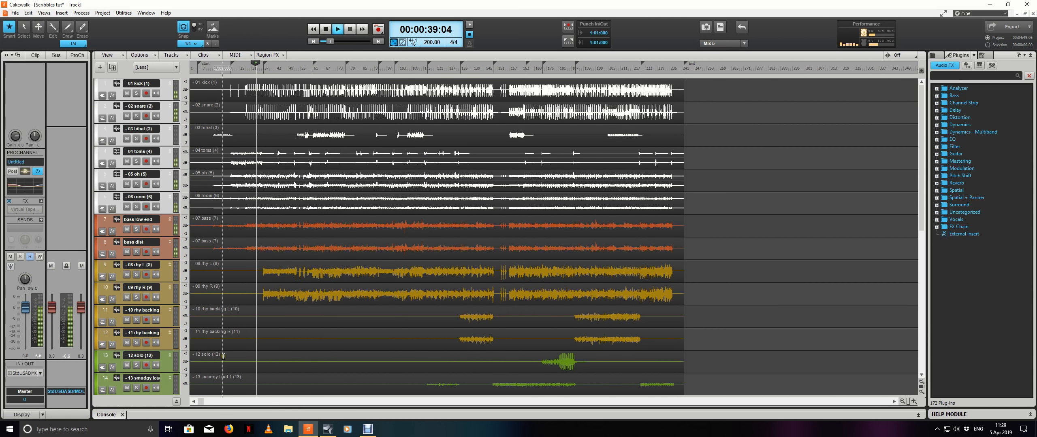
left_click(107, 417)
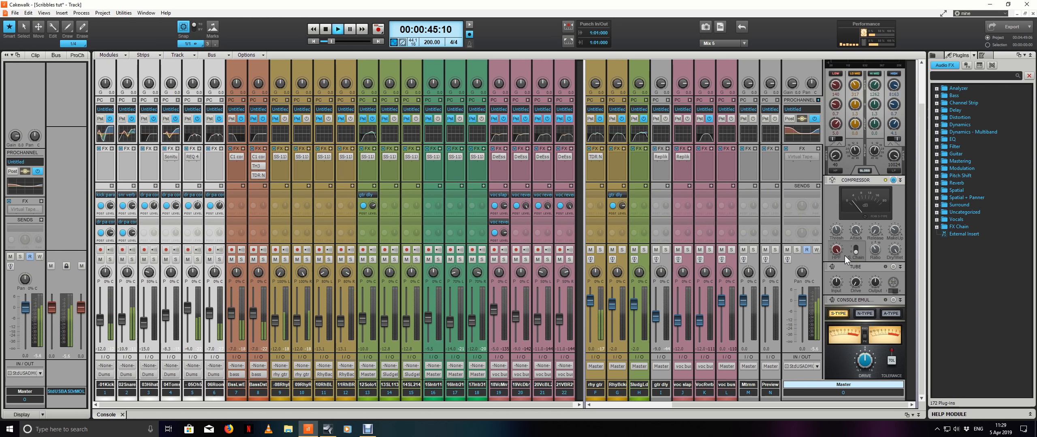
key("space")
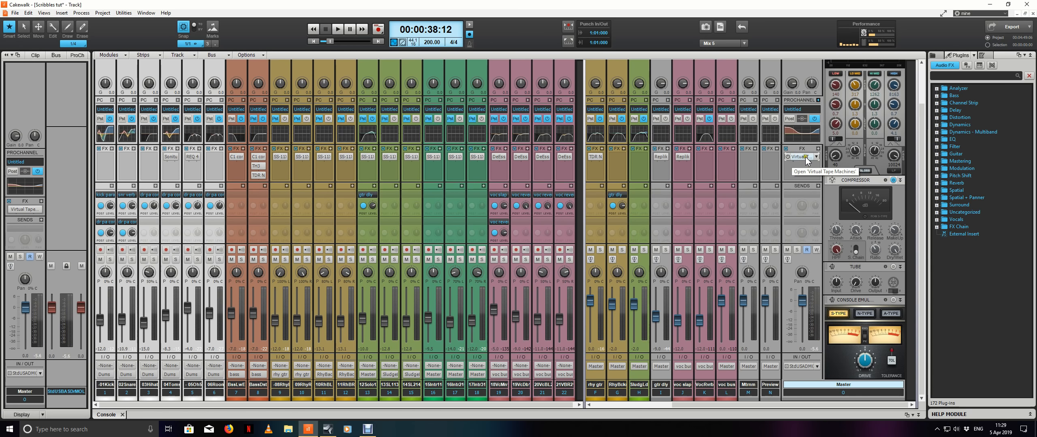
Step: Open the Virtual Tape Machines effect on the master bus, place its window mid-screen and play the mix through it
double_click(805, 158)
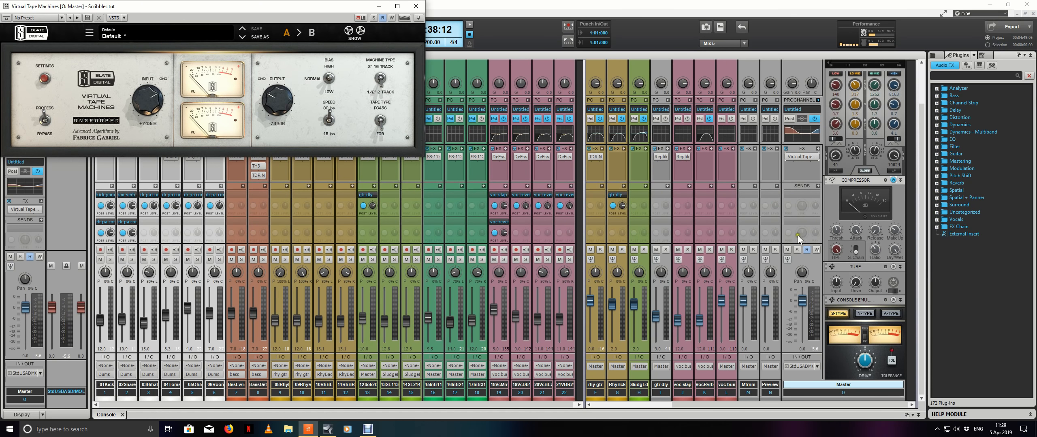
scroll(882, 198, "up", 2)
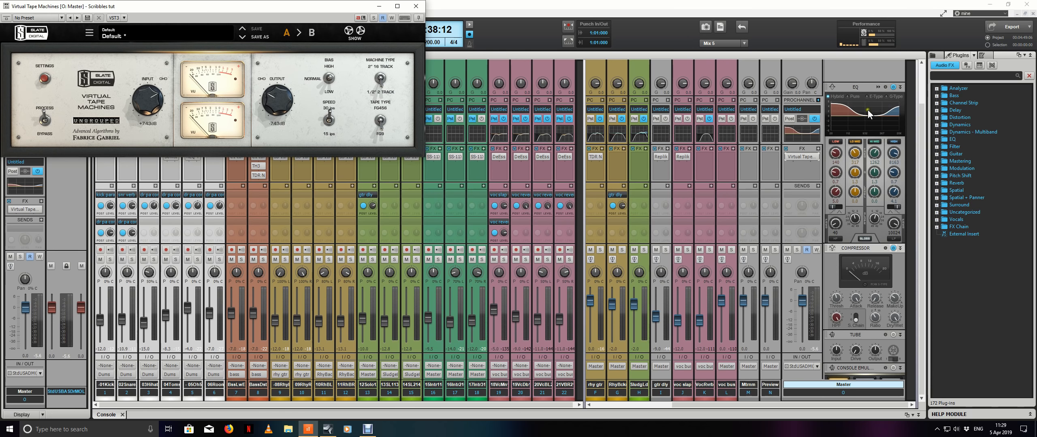
left_click_drag(312, 7, 671, 132)
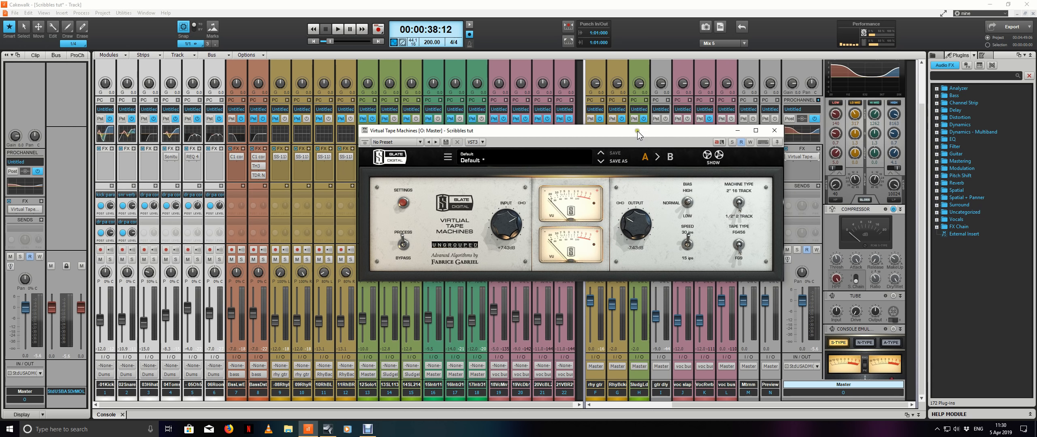
left_click_drag(636, 131, 617, 132)
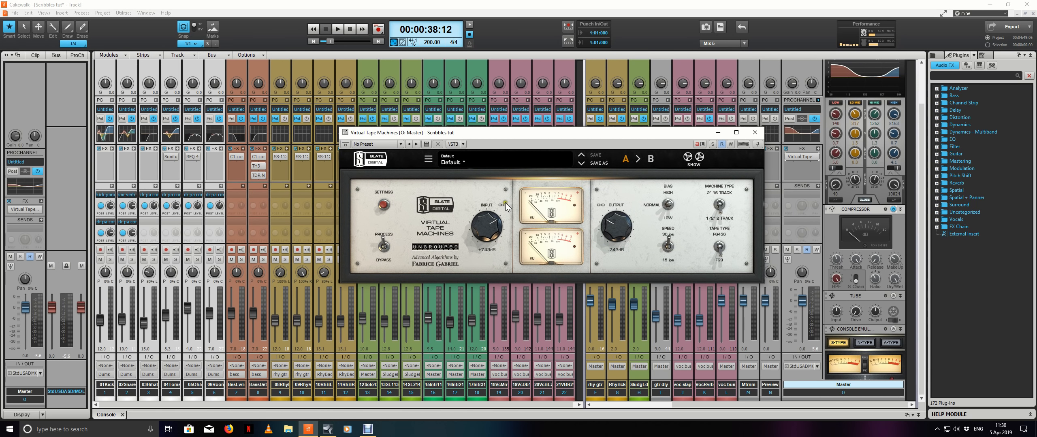
left_click_drag(508, 242, 489, 233)
key("space")
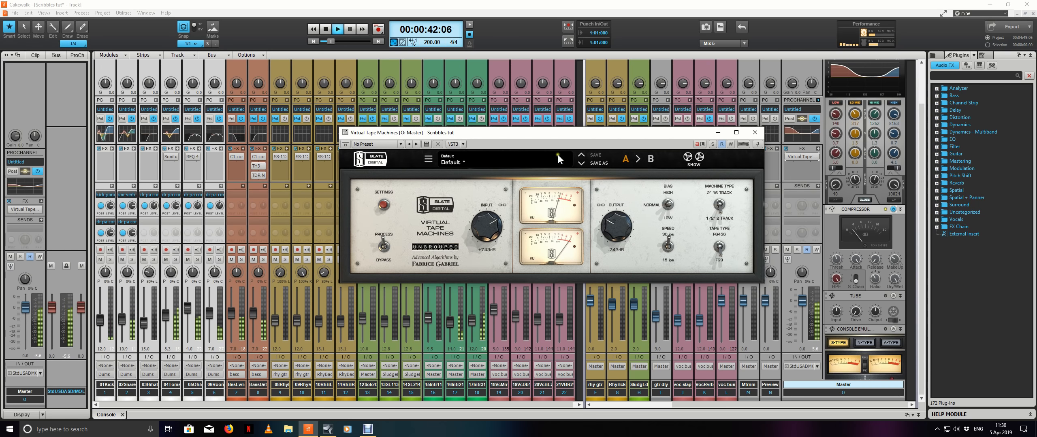
left_click_drag(581, 135, 558, 135)
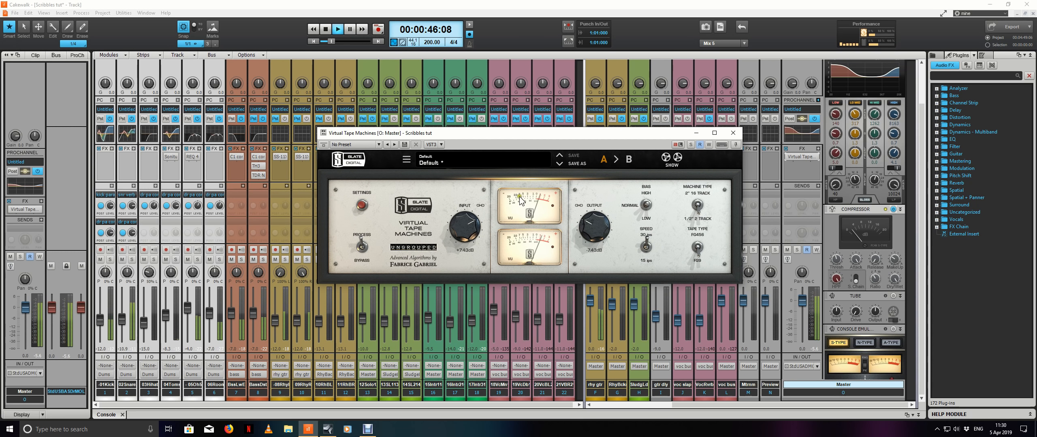
Step: Play the mix from about 3:46 in the track view and set the tape machine's input to +7.58 dB
key("alt+1")
left_click_drag(562, 135, 558, 142)
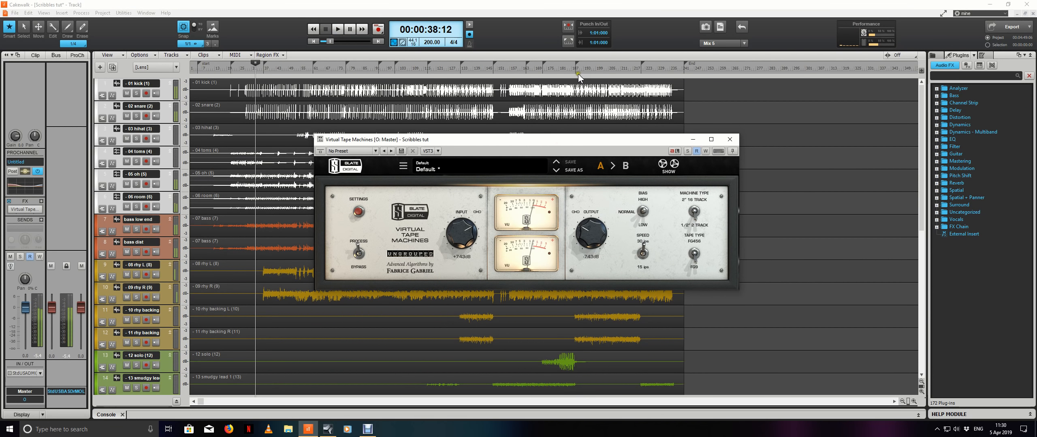
left_click(575, 67)
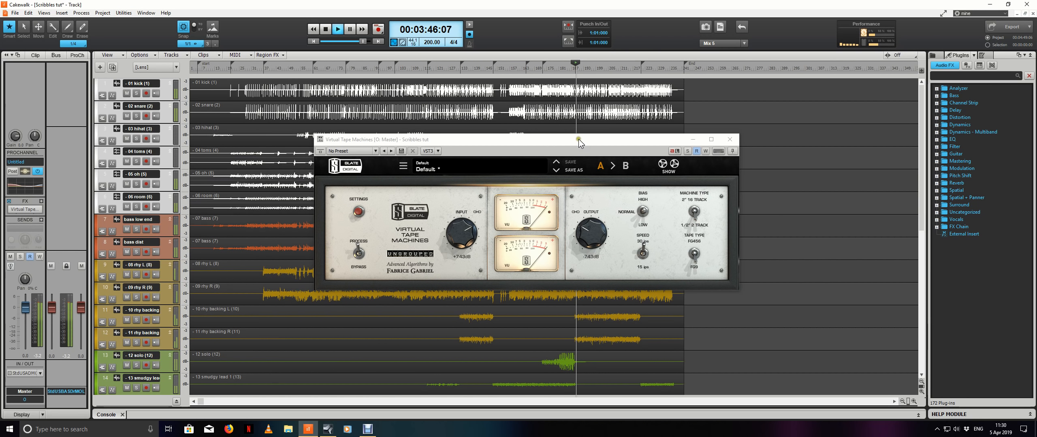
mouse_move(476, 228)
left_mouse_down()
mouse_move(466, 224)
mouse_move(466, 237)
left_mouse_up()
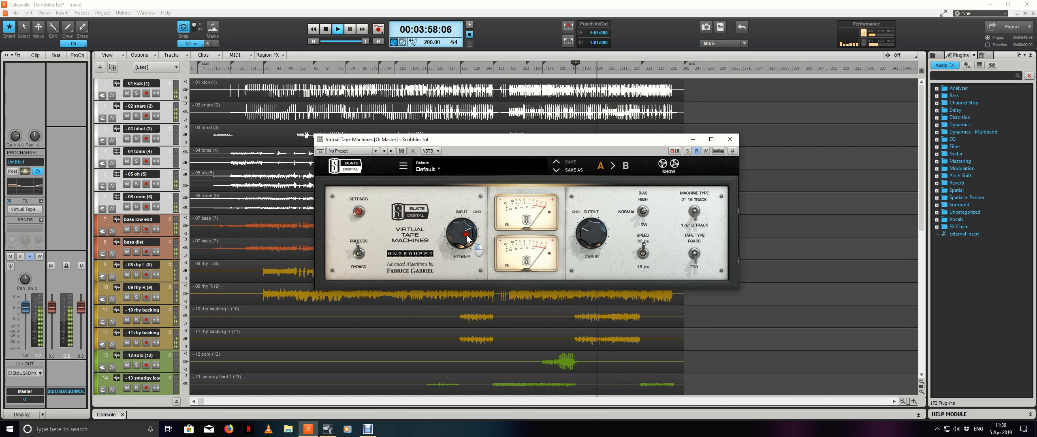
key("space")
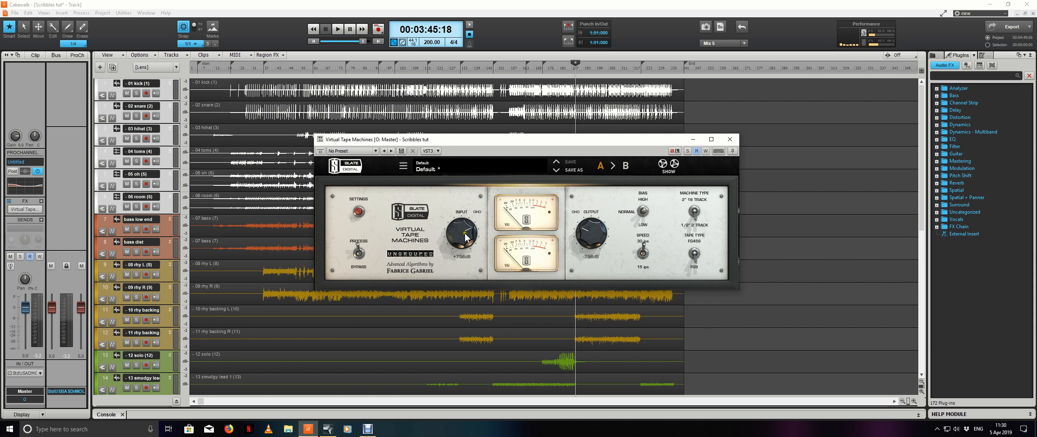
Step: Replay the section, comparing the tape effect bypassed and processing, and lower its input to +4.73 dB
key("space")
mouse_move(465, 238)
left_mouse_down()
mouse_move(466, 204)
mouse_move(467, 242)
left_mouse_up()
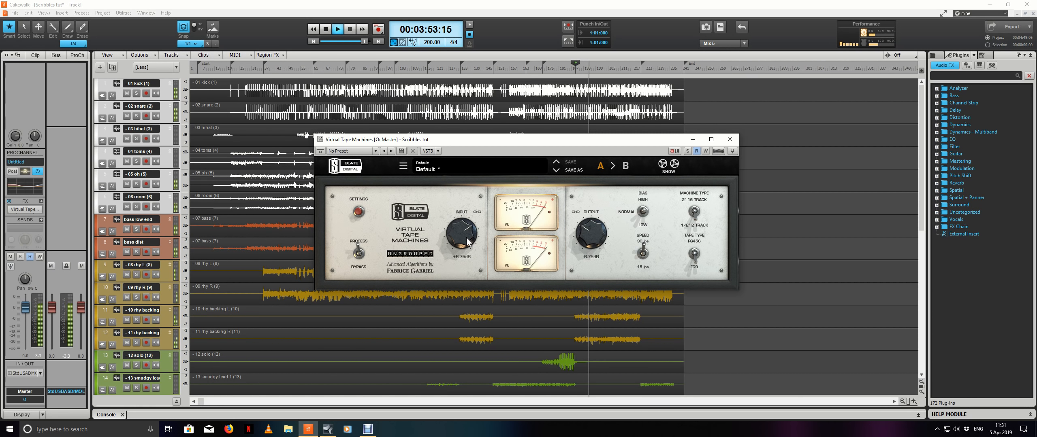
left_click_drag(467, 242, 465, 241)
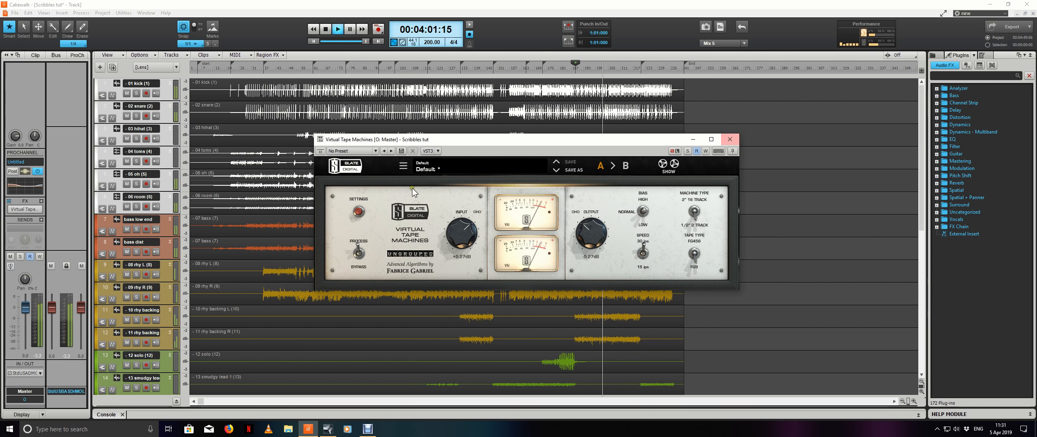
left_click(358, 252)
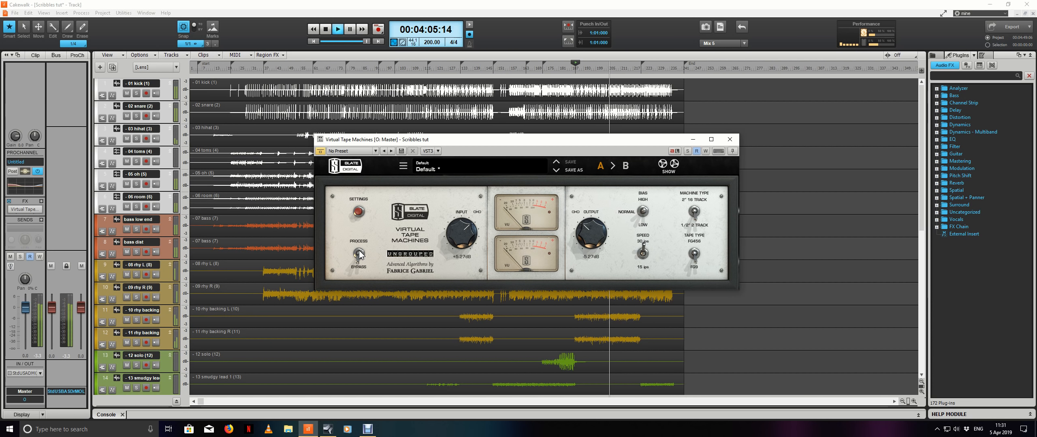
left_click(358, 254)
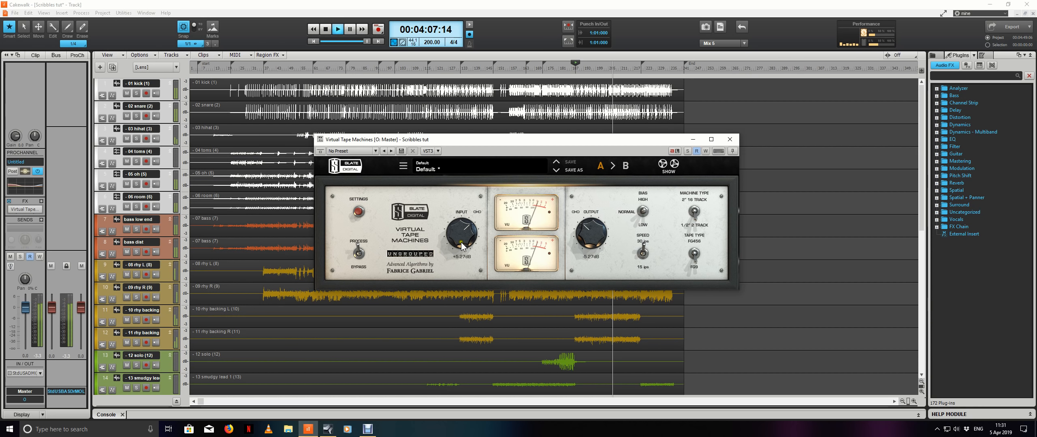
left_click_drag(464, 238, 465, 241)
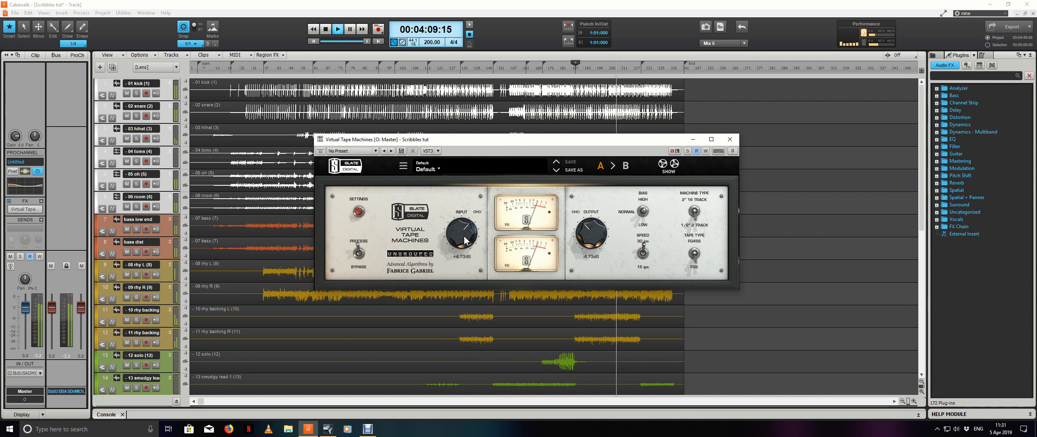
key("space")
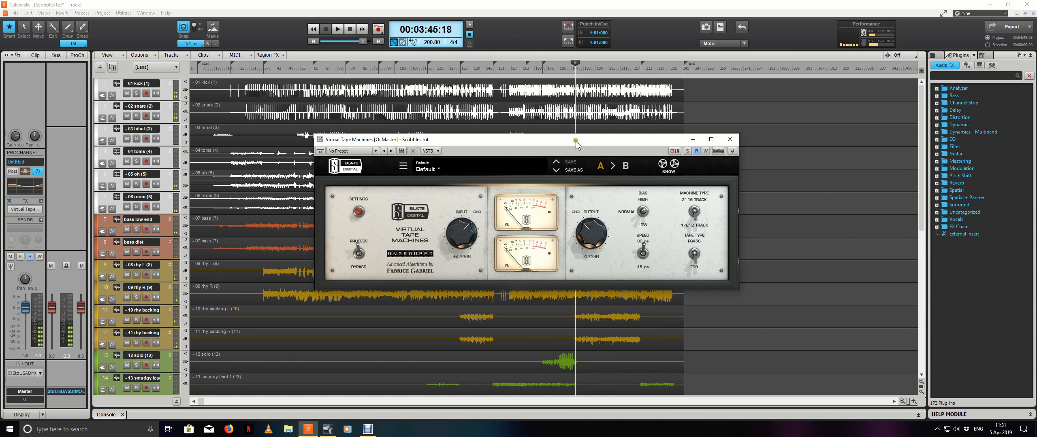
Step: Close the Virtual Tape Machines window and save the current settings as a new mix scene named Mix 6
left_click_drag(577, 142, 564, 143)
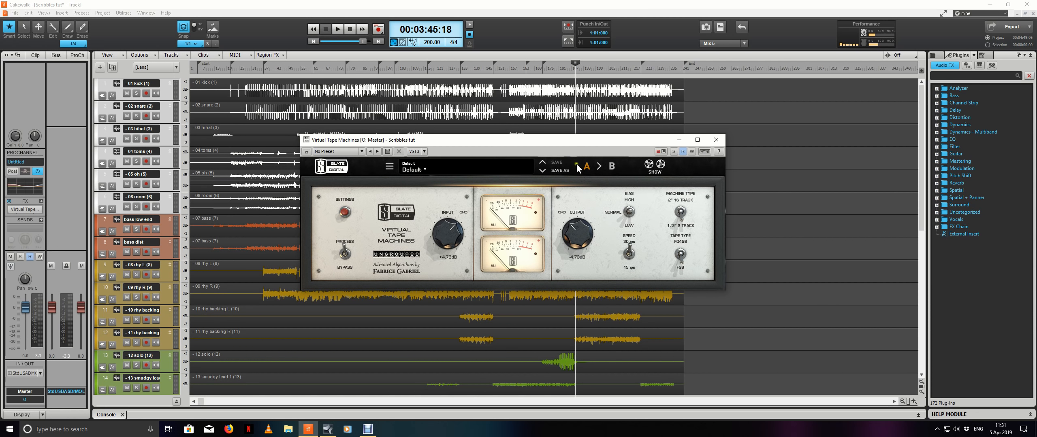
left_click_drag(596, 140, 581, 138)
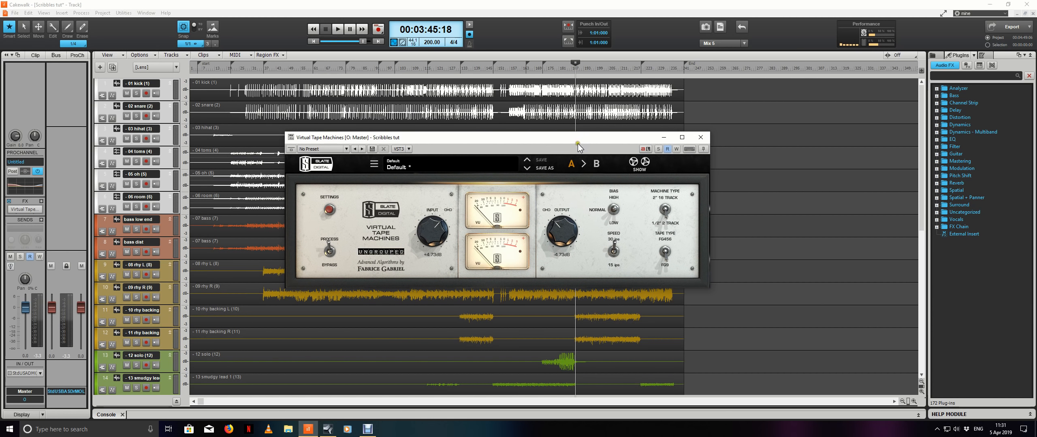
left_click(701, 137)
left_click(706, 27)
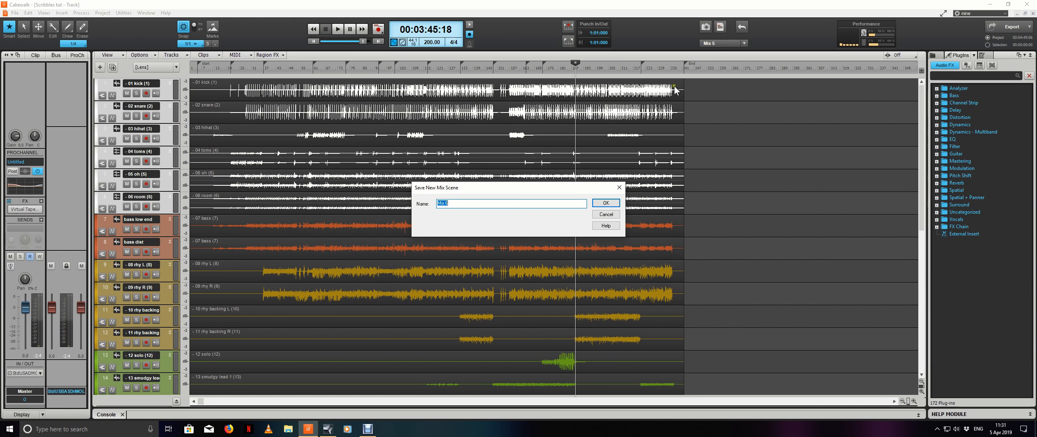
left_click(605, 203)
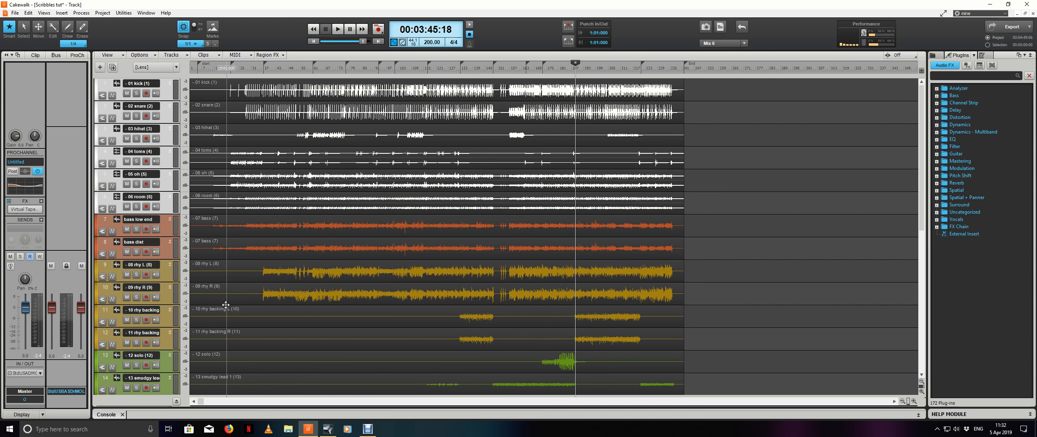
scroll(293, 291, "down", 1)
scroll(294, 290, "down", 5)
scroll(294, 291, "up", 7)
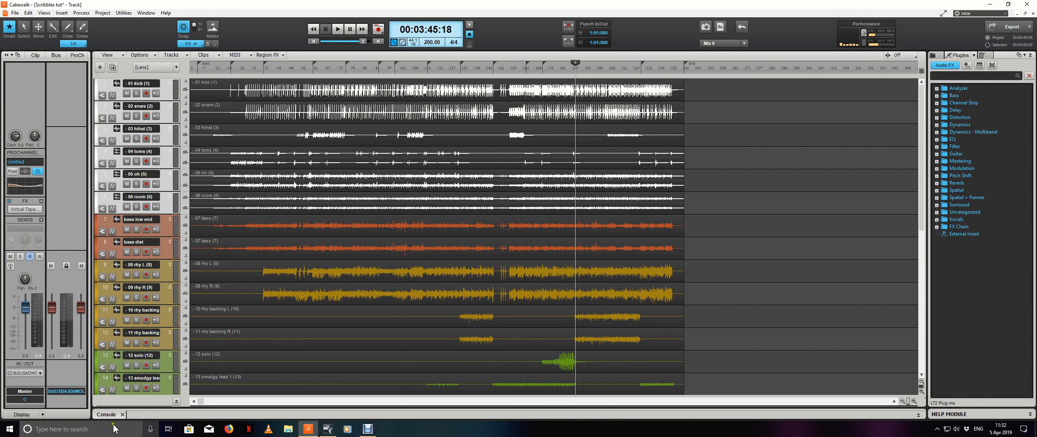
Step: Return to the console and collapse the master bus's expanded ProChannel
left_click(102, 415)
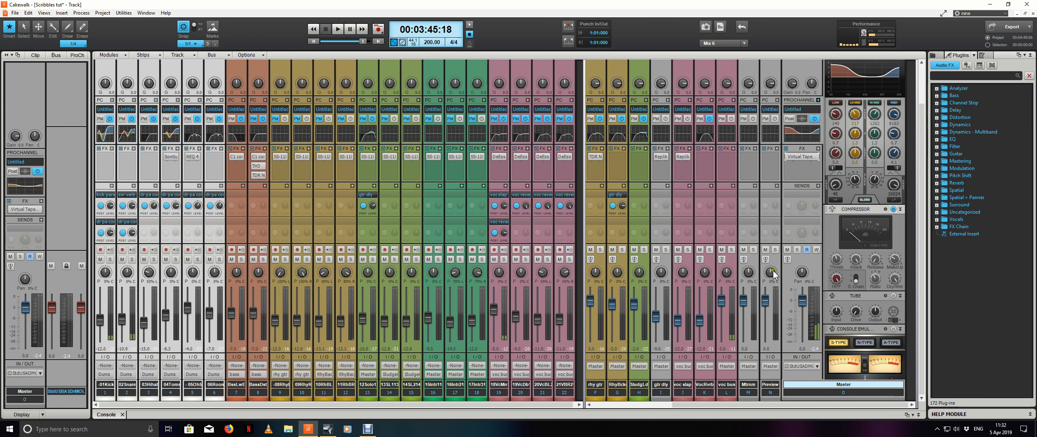
scroll(847, 229, "up", 2)
scroll(848, 229, "down", 1)
scroll(847, 229, "down", 1)
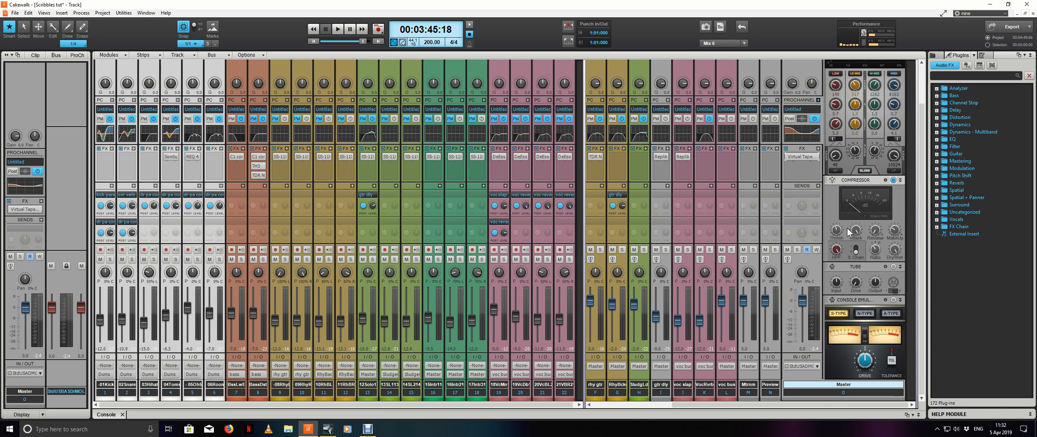
scroll(847, 229, "up", 3)
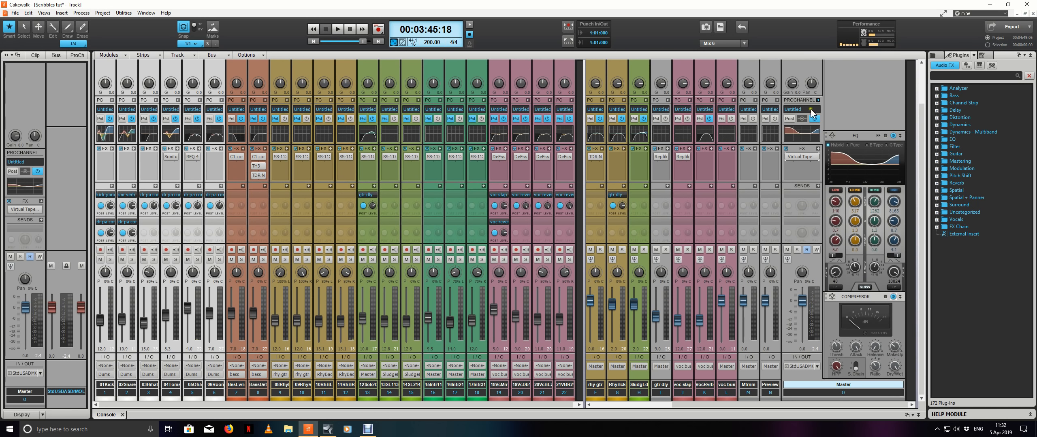
left_click(818, 100)
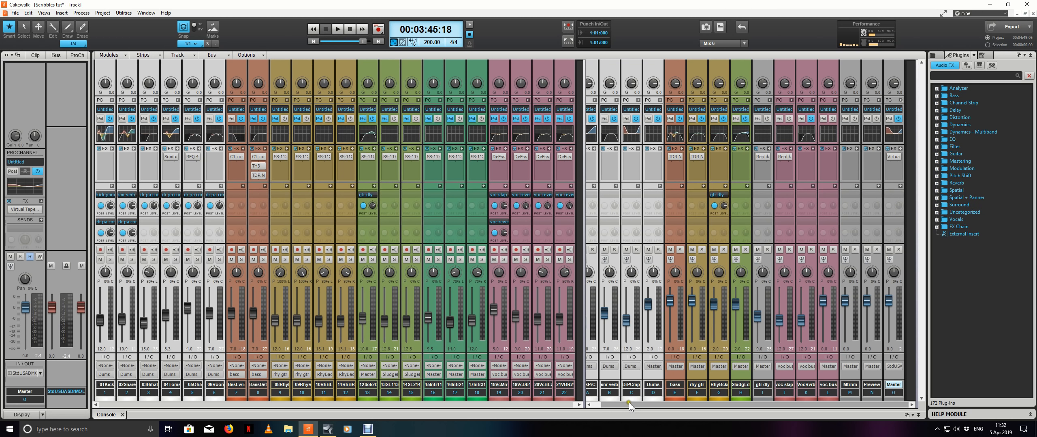
Step: Insert a new stereo bus named gtr verb and position it directly after the gtr dly bus
left_click_drag(615, 405, 586, 363)
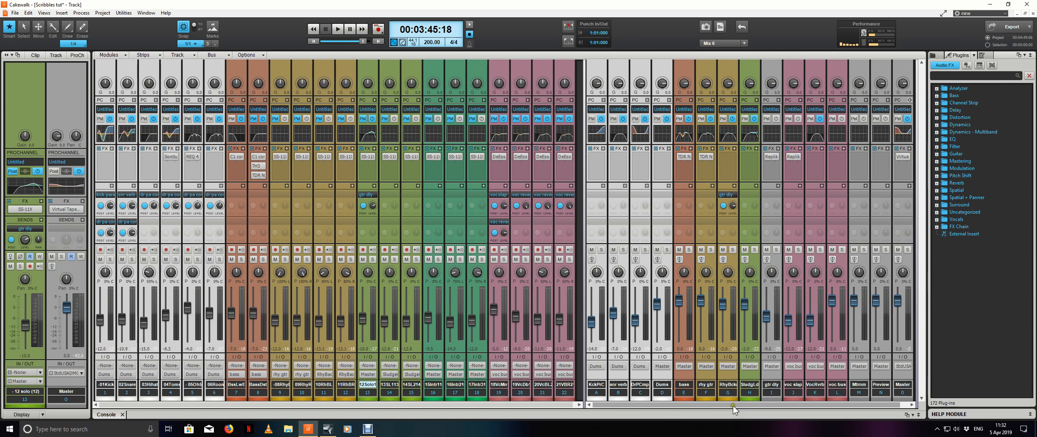
left_click_drag(767, 404, 881, 410)
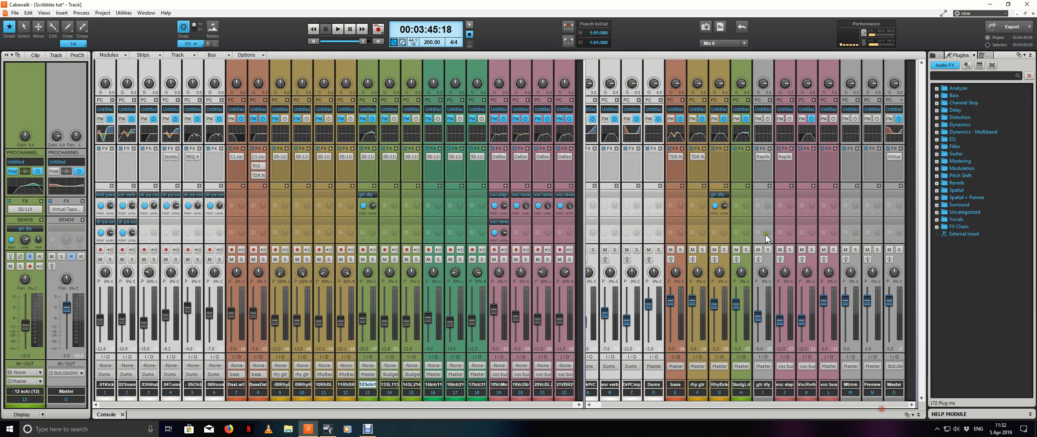
left_click(763, 172)
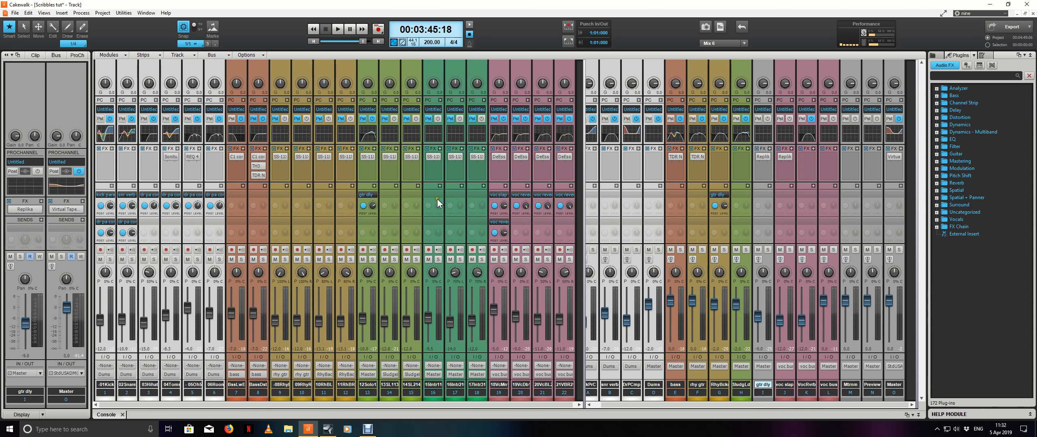
left_click(208, 56)
left_click(223, 65)
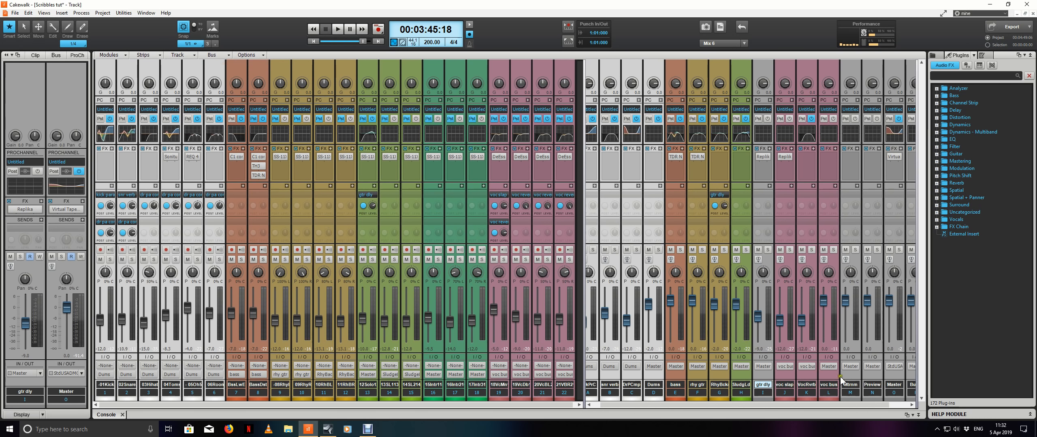
left_click(901, 403)
double_click(902, 385)
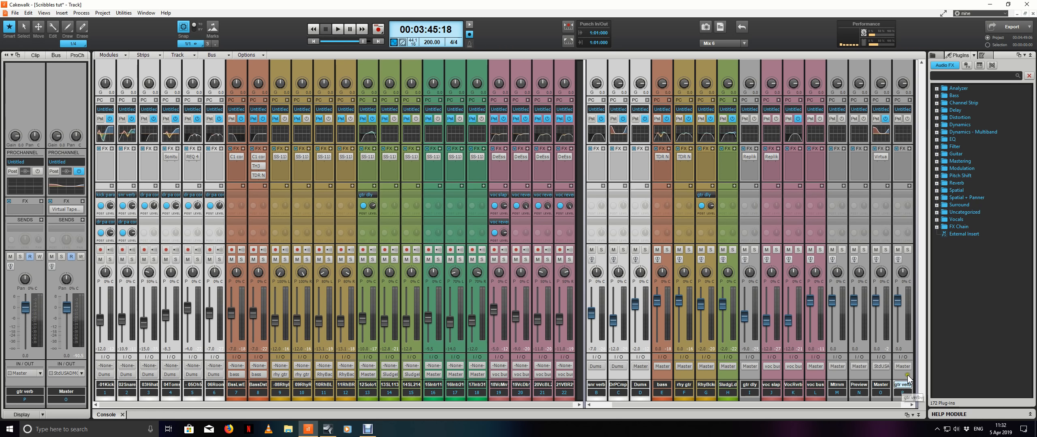
left_click_drag(806, 376, 772, 378)
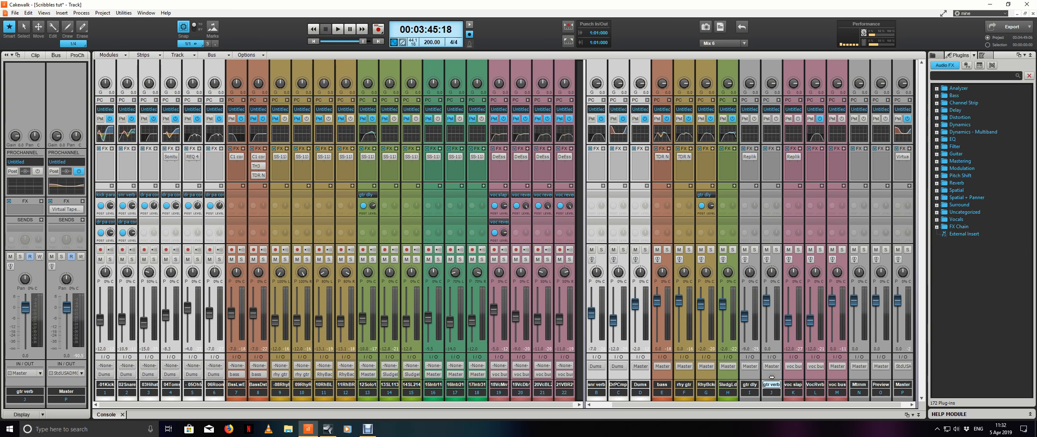
Step: Expand the gtr verb bus's ProChannel and insert a BREVERB 2 module
left_click(777, 101)
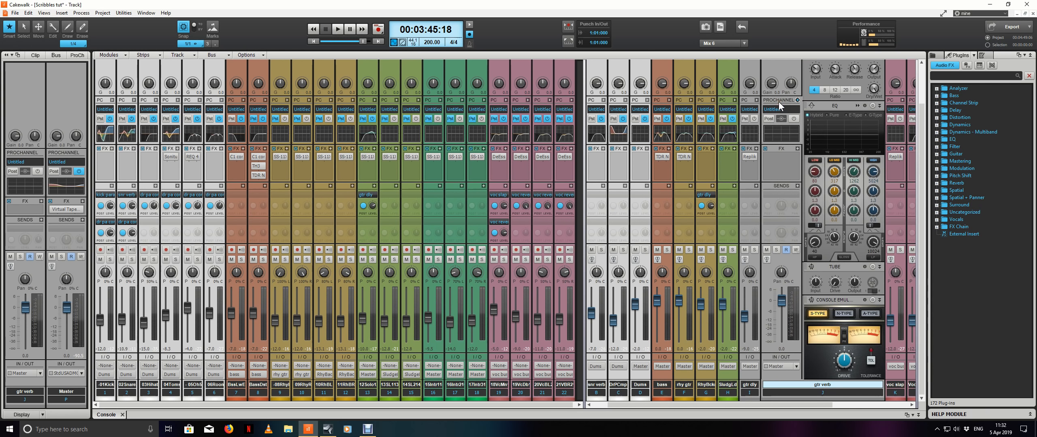
scroll(852, 129, "up", 4)
right_click(839, 84)
mouse_move(852, 90)
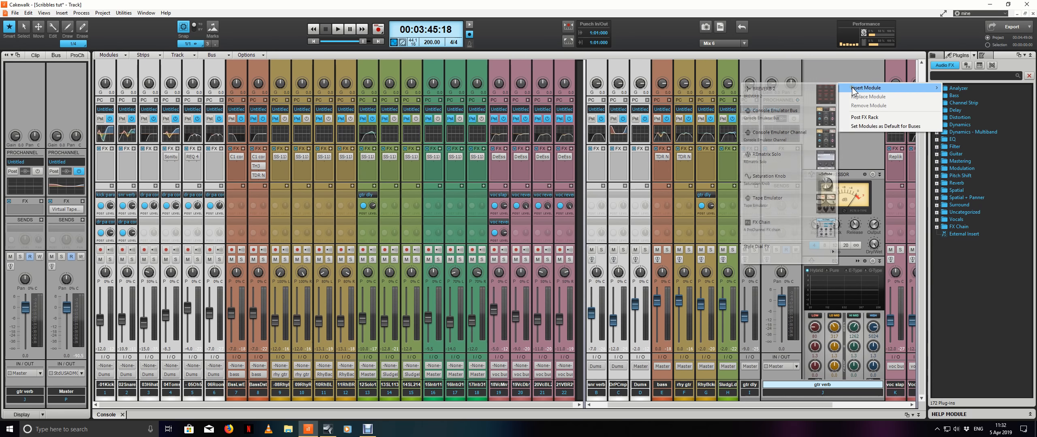
left_click(792, 90)
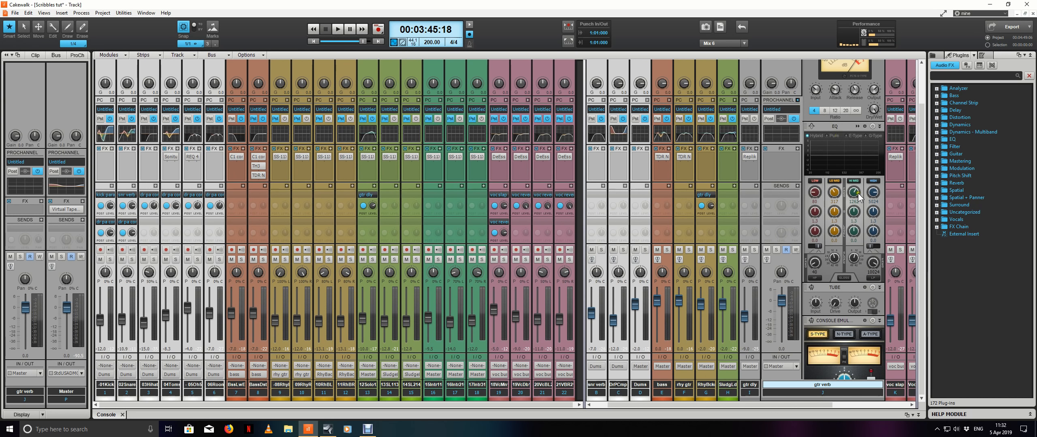
Step: Reorder the gtr verb ProChannel modules so that BREVERB 2 sits directly above the EQ
scroll(858, 195, "down", 6)
left_click_drag(849, 286, 854, 114)
scroll(855, 143, "up", 5)
scroll(835, 213, "down", 3)
left_click_drag(841, 225, 840, 384)
scroll(845, 239, "up", 3)
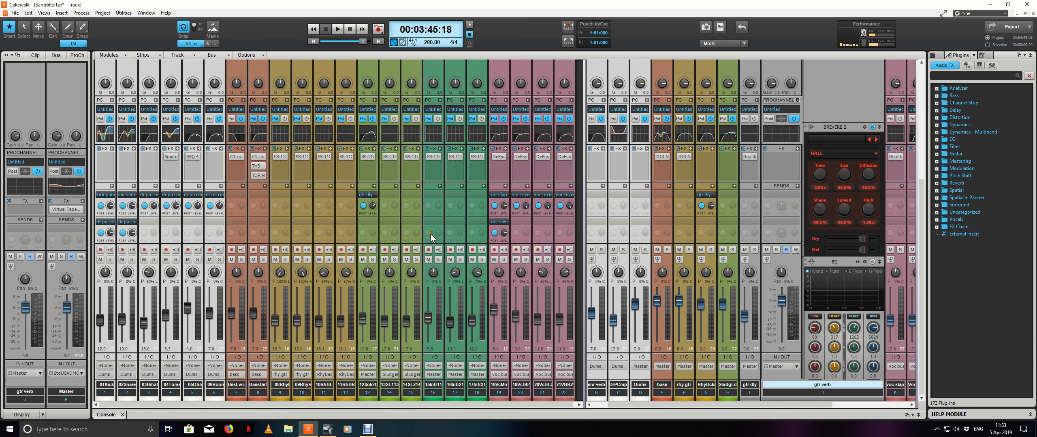
Step: Add gtr verb sends to the 12 solo track, the three intro tracks and the sludge lead bus
left_click(374, 185)
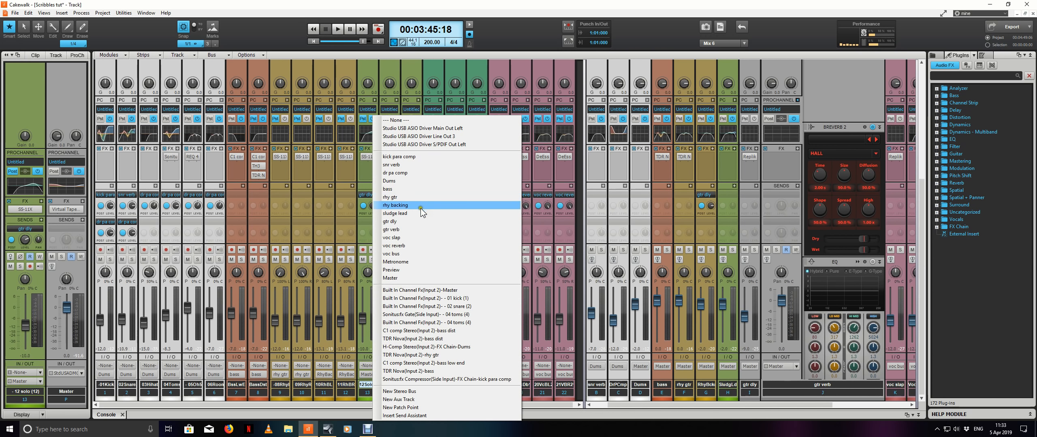
left_click(420, 230)
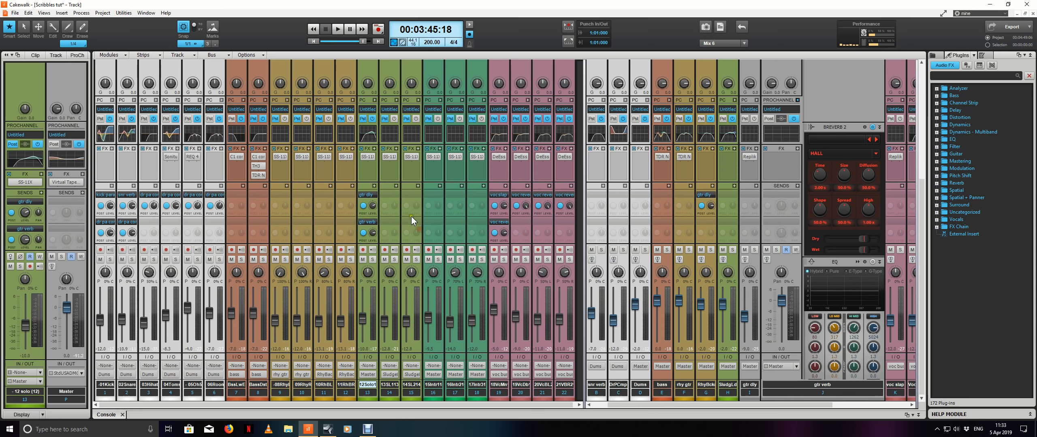
left_click(396, 186)
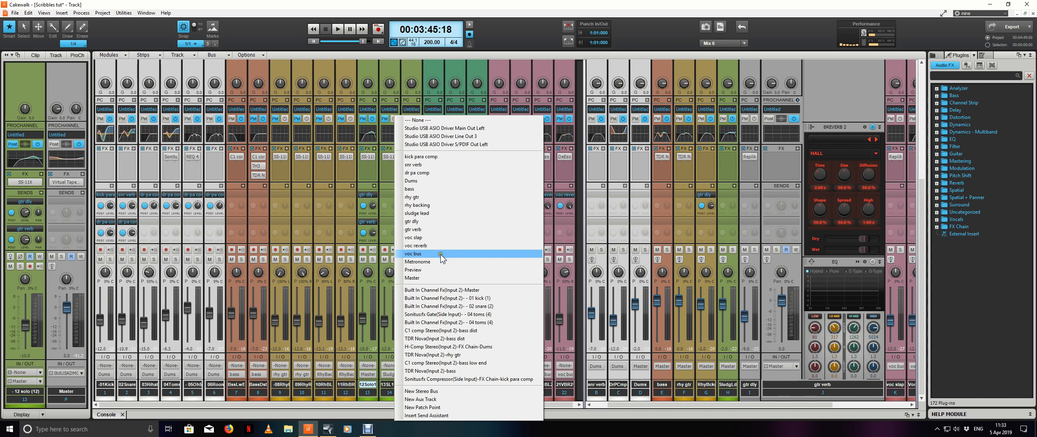
left_click(440, 230)
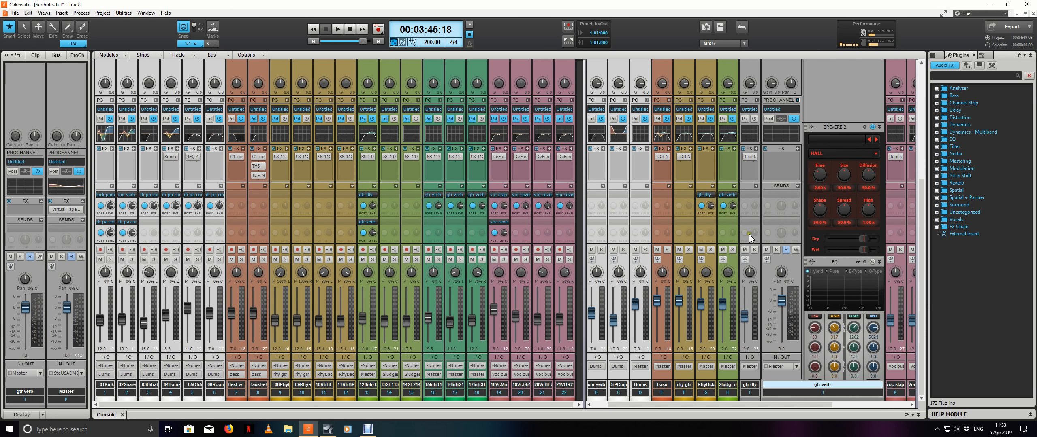
left_click(395, 208)
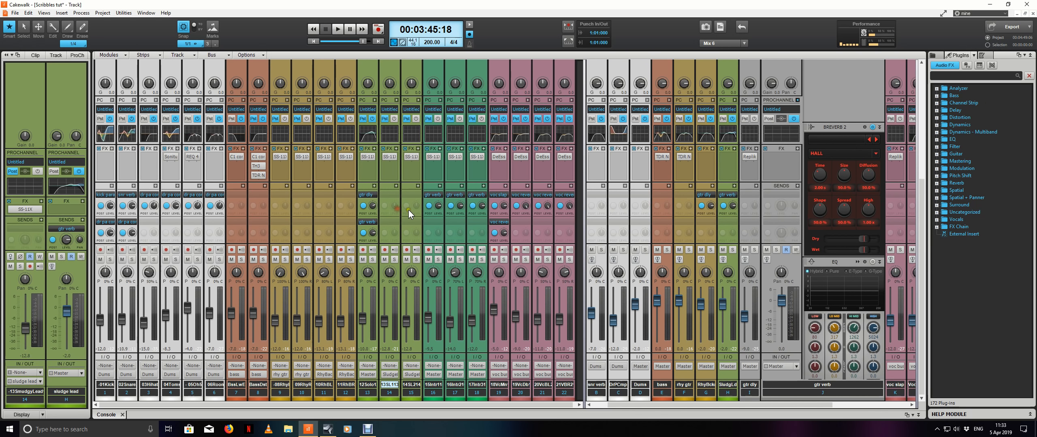
left_click(727, 232)
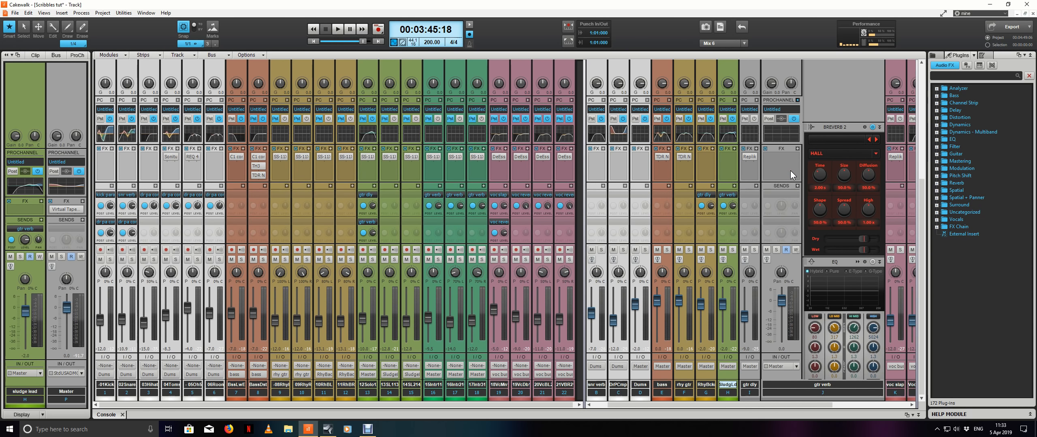
Step: In the track view, set a loop over the guitar solo section starting at about 3:26
key("alt+1")
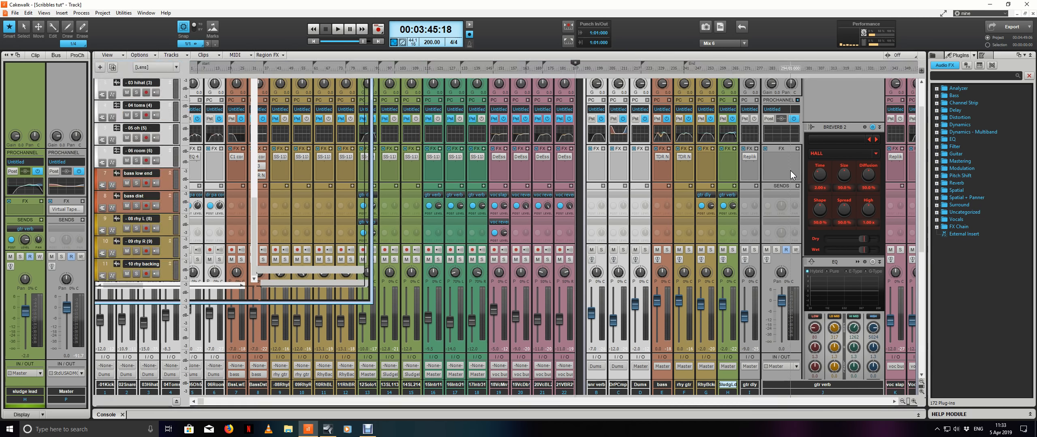
scroll(710, 230, "up", 3)
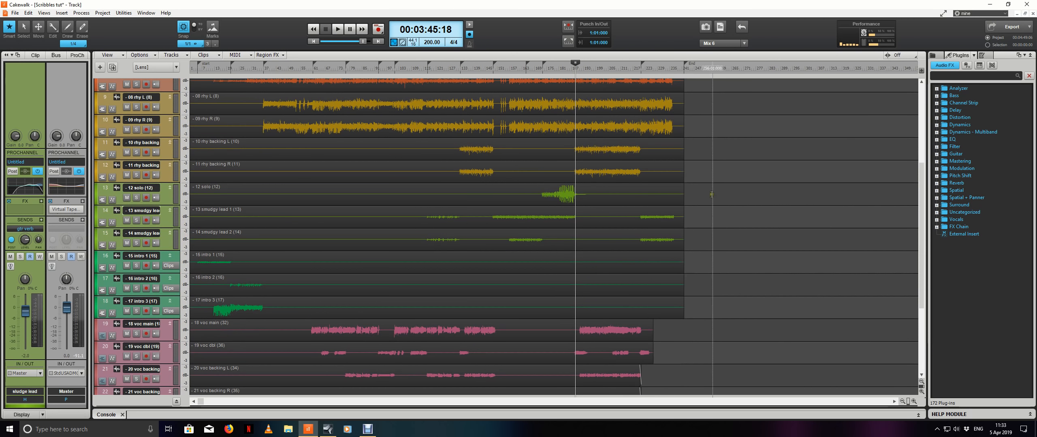
left_click(558, 64)
key("shift+l")
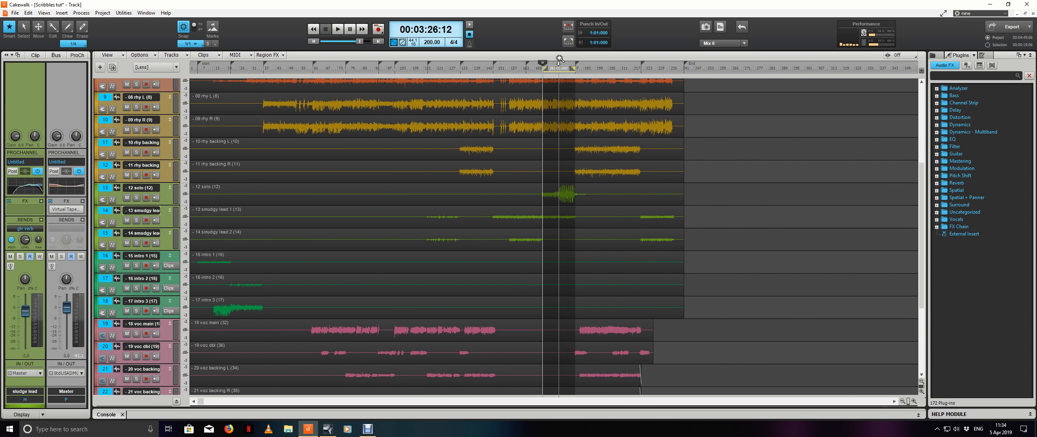
Step: Solo the 12 solo track and play the looped section
left_click(166, 198)
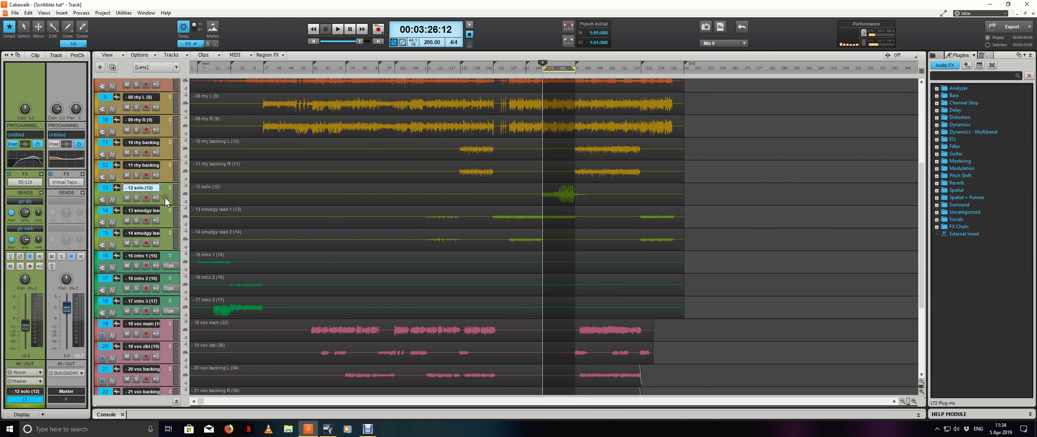
key("space")
left_click(138, 197)
key("space")
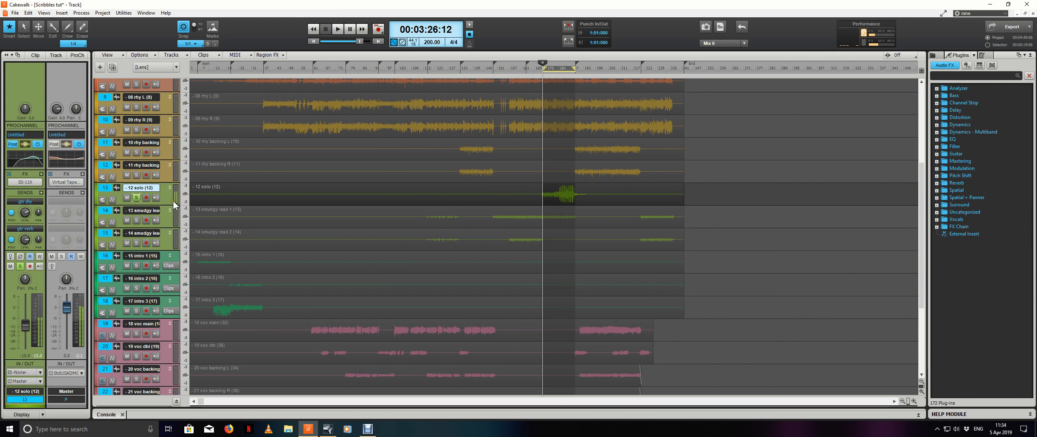
Step: In the console, switch off the solo track's gtr dly send and lower BREVERB 2's Dry level to minimum
left_click(101, 415)
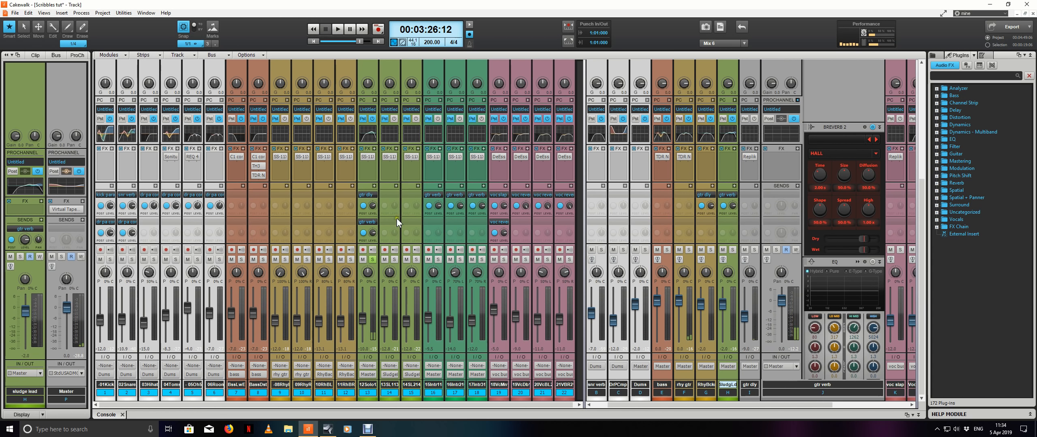
left_click(361, 196)
left_click_drag(861, 241, 819, 234)
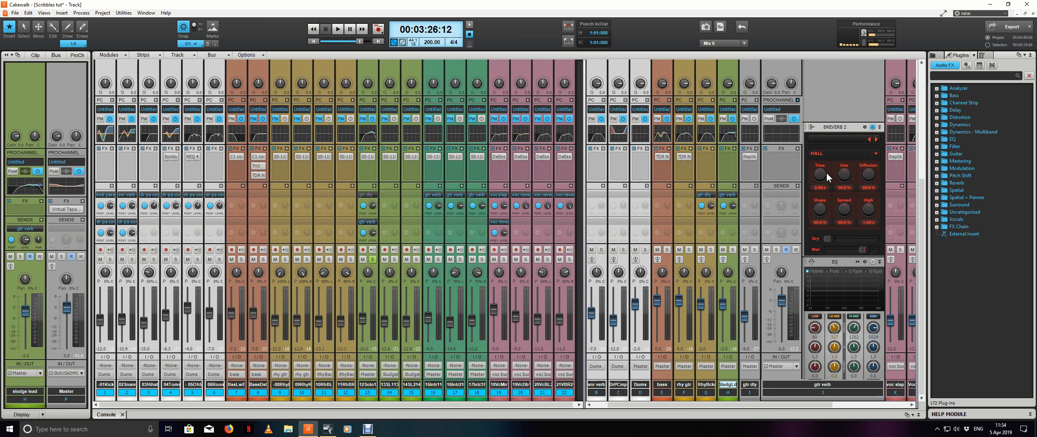
Step: Audition the guitar solo through BREVERB 2 with the Hall algorithm and with Plate
key("space")
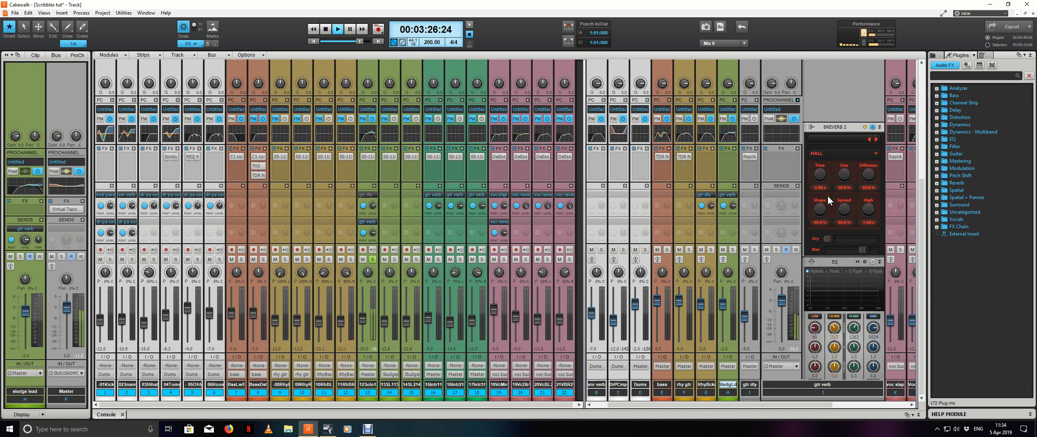
key("space")
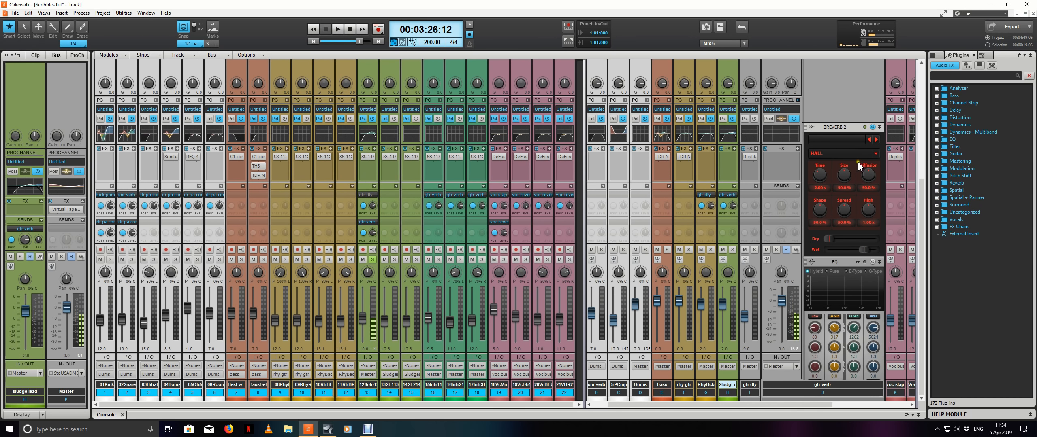
left_click(840, 153)
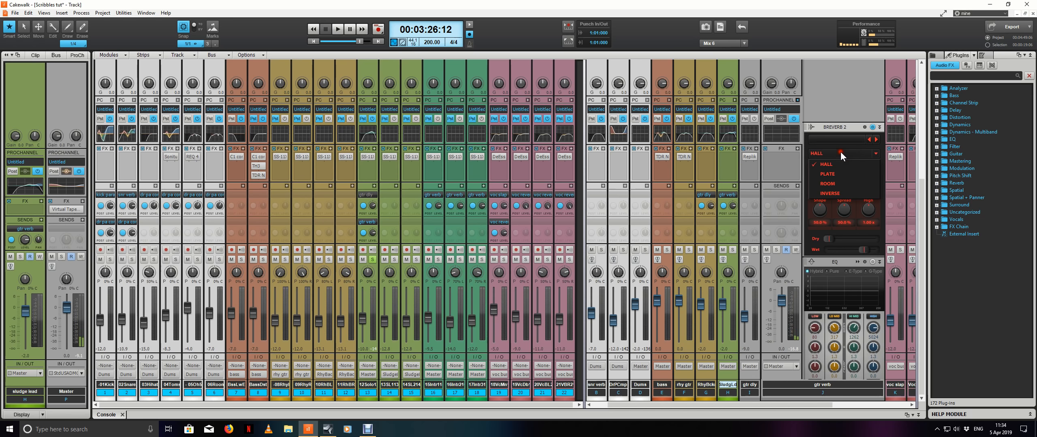
left_click(834, 174)
key("space")
key("space")
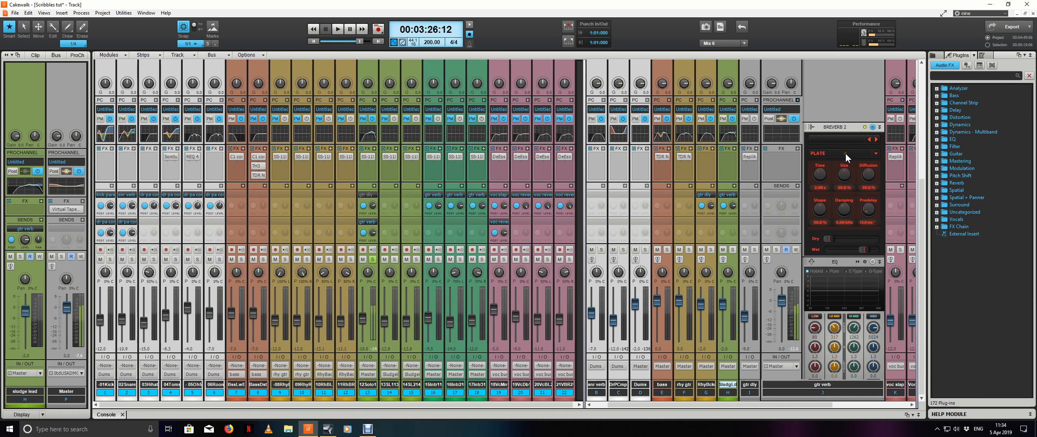
Step: Switch BREVERB 2 to the Room algorithm and audition it on the guitar solo
left_click(845, 154)
left_click(846, 180)
key("space")
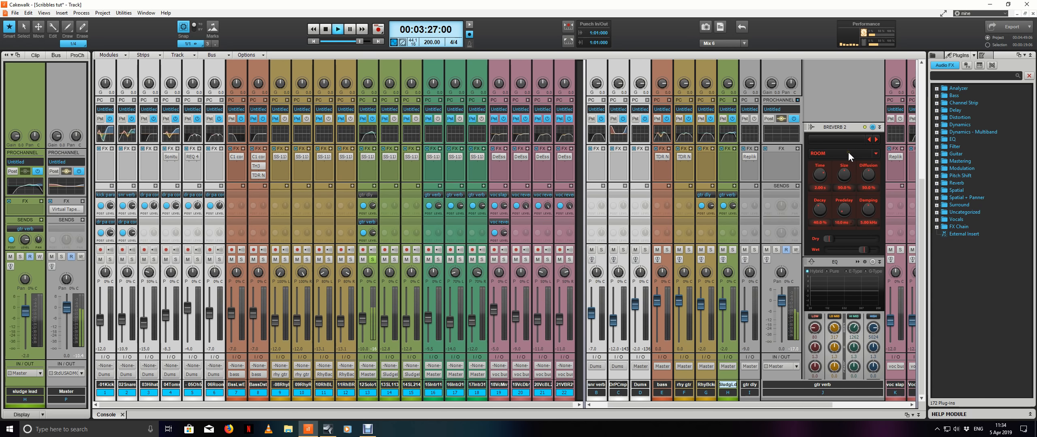
key("space")
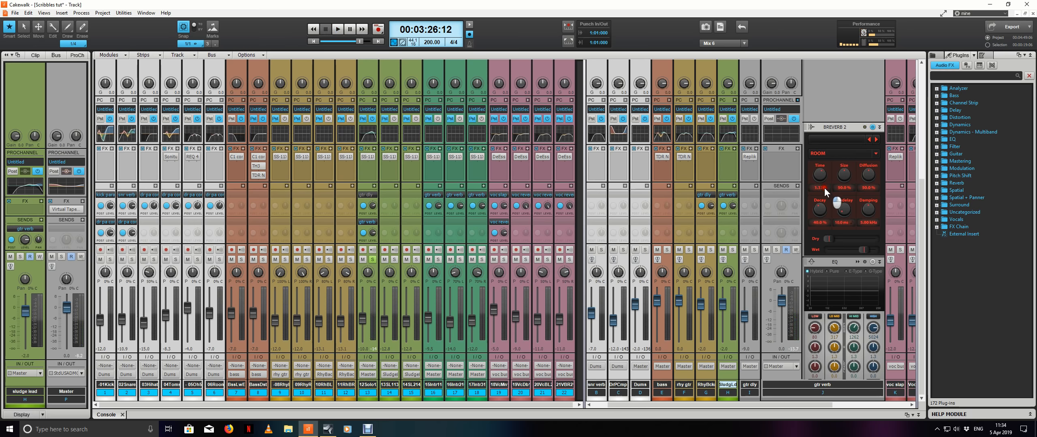
left_click(835, 153)
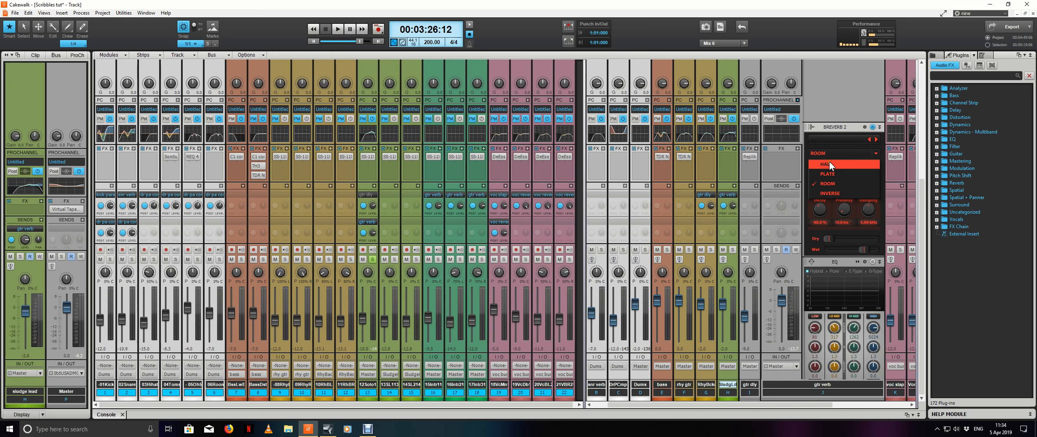
left_click(838, 106)
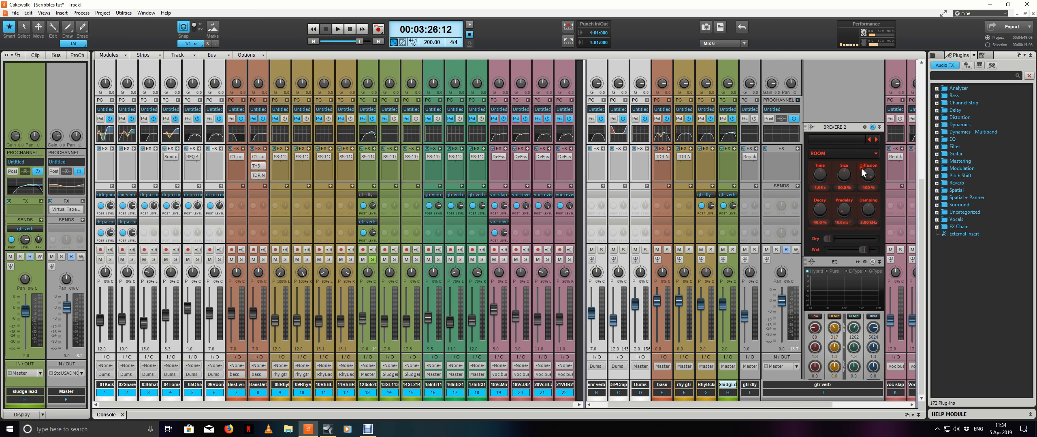
Step: Audition the guitar solo through the Room reverb with BREVERB 2's Decay raised to 100%
key("space")
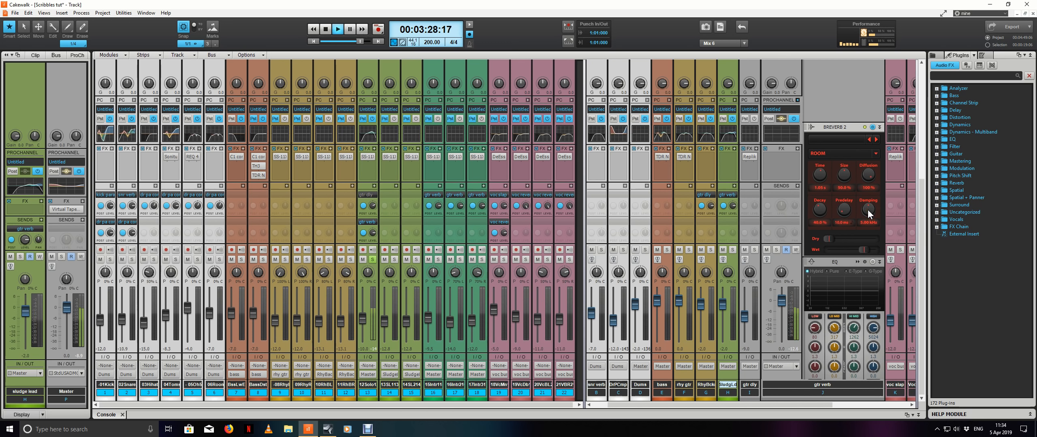
left_click_drag(824, 210, 822, 163)
key("space")
left_click_drag(818, 211, 815, 154)
key("space")
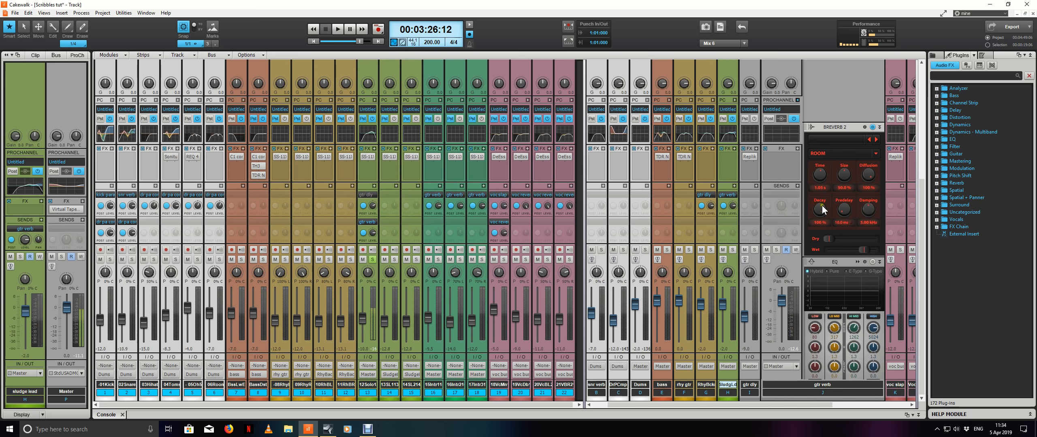
Step: Lower BREVERB 2's Decay well below half and shorten its Time to under one second
left_click_drag(821, 211, 821, 334)
mouse_move(820, 209)
left_mouse_down()
mouse_move(820, 195)
mouse_move(820, 219)
left_mouse_up()
left_click_drag(822, 183, 820, 177)
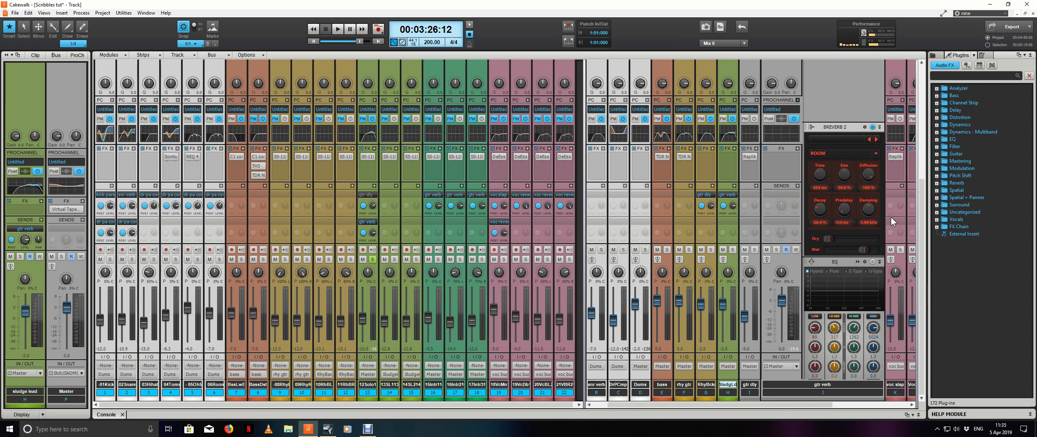
Step: Lower the gtr verb bus fader to -6.0 dB and compare the solo with the bus muted and unmuted
key("space")
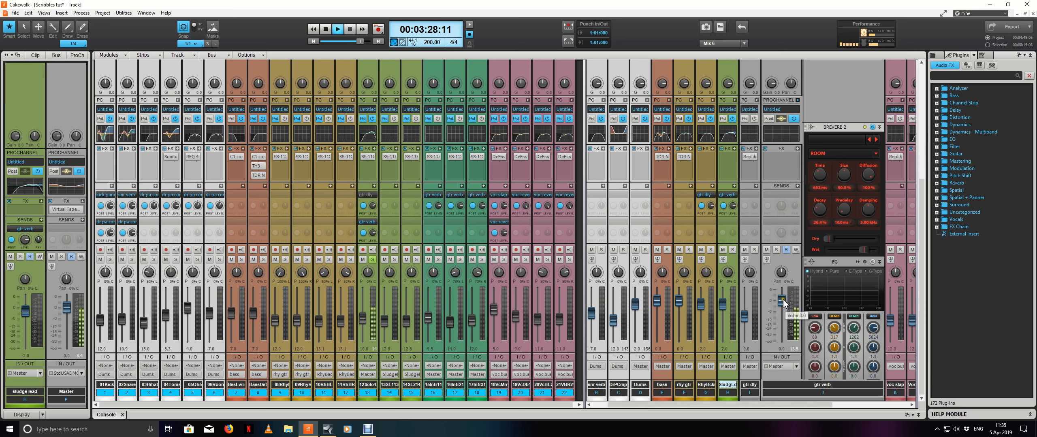
left_click_drag(783, 299, 783, 305)
left_click(765, 251)
left_click(765, 250)
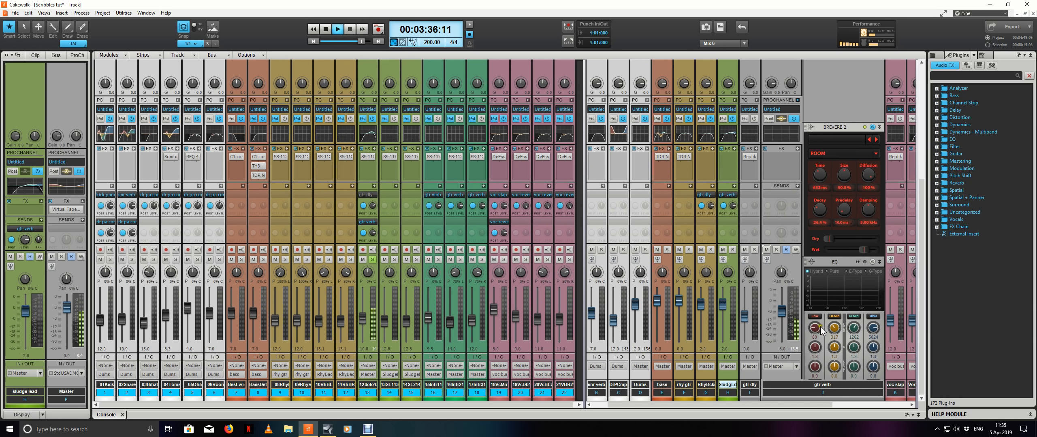
key("space")
Step: Solo the gtr verb bus instead of the 12 solo track and play the section
scroll(825, 281, "down", 3)
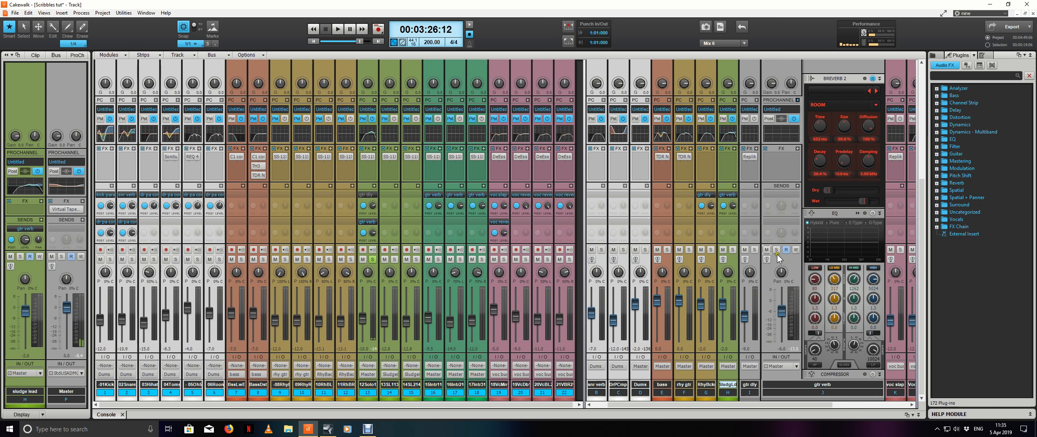
left_click(776, 250)
key("space")
key("space")
left_click(373, 260)
key("space")
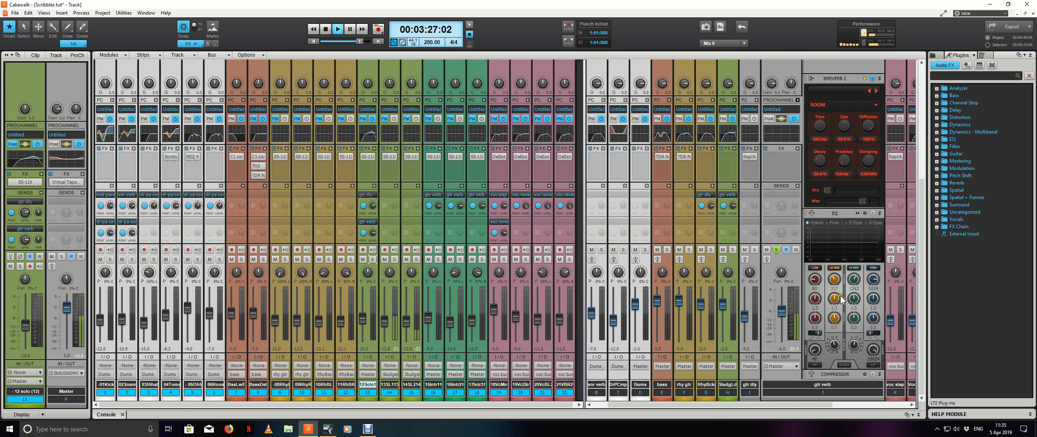
Step: Enable the high-pass and low-pass filters in the gtr verb bus EQ and tune both cutoffs by ear
left_click(818, 364)
key("space")
left_click_drag(815, 350, 818, 353)
key("space")
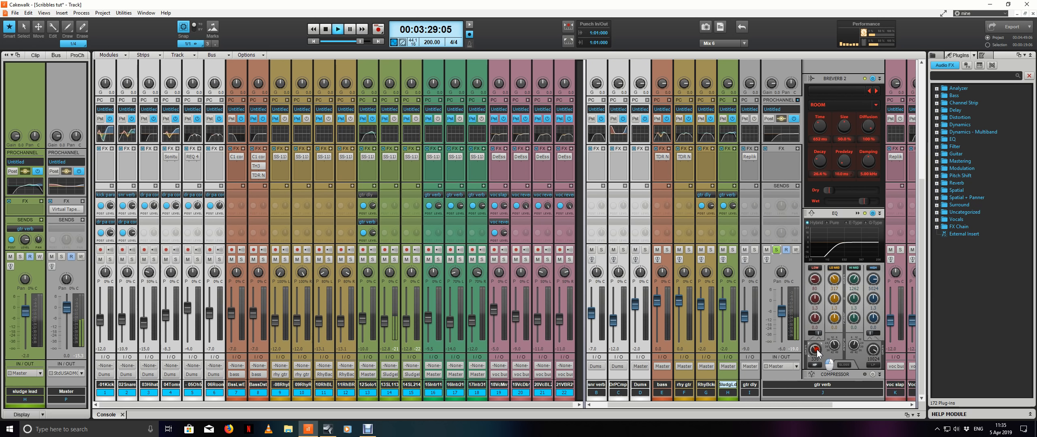
left_click(874, 366)
left_click_drag(873, 348, 874, 351)
Step: Solo the 12 solo track instead of the gtr verb bus and compare it with the reverb bus muted and unmuted
left_click(394, 260)
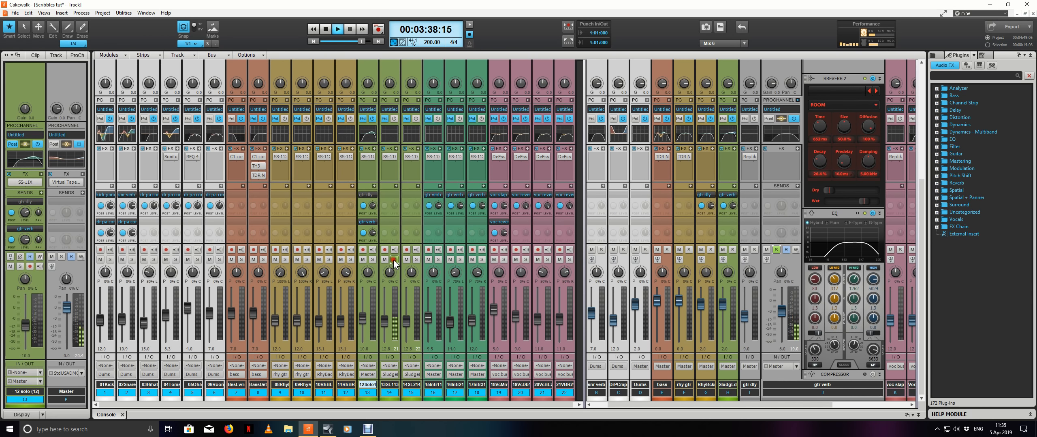
left_click(372, 260)
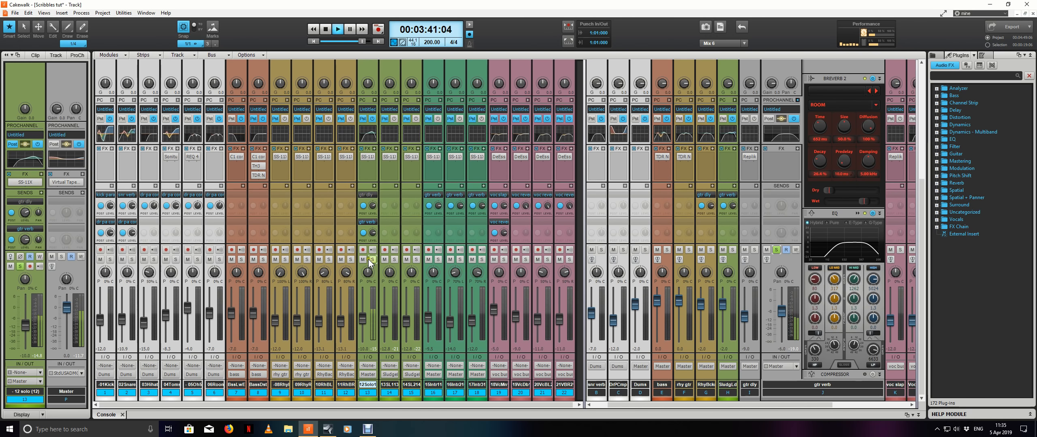
left_click(779, 250)
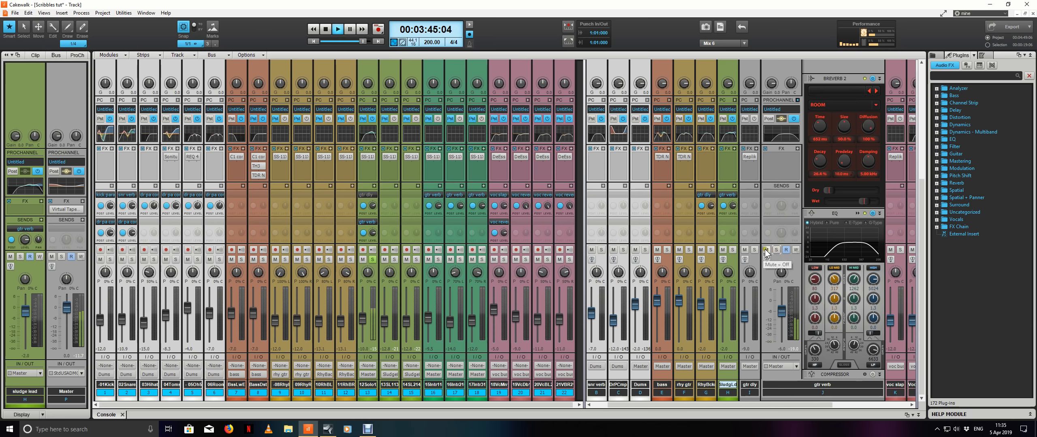
left_click(766, 249)
Step: Unsolo the 12 solo track, compare the full mix with gtr verb muted and unmuted, and lower that bus fader to -7.0 dB
left_click(373, 260)
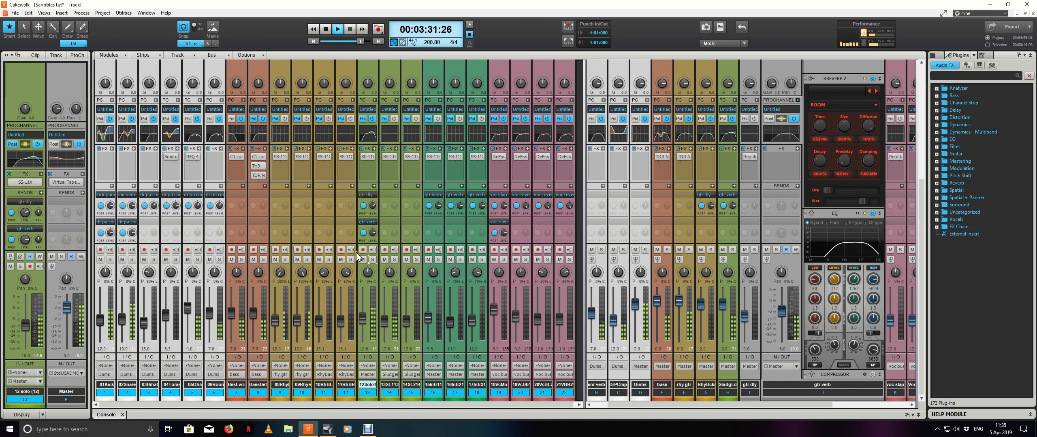
left_click(766, 250)
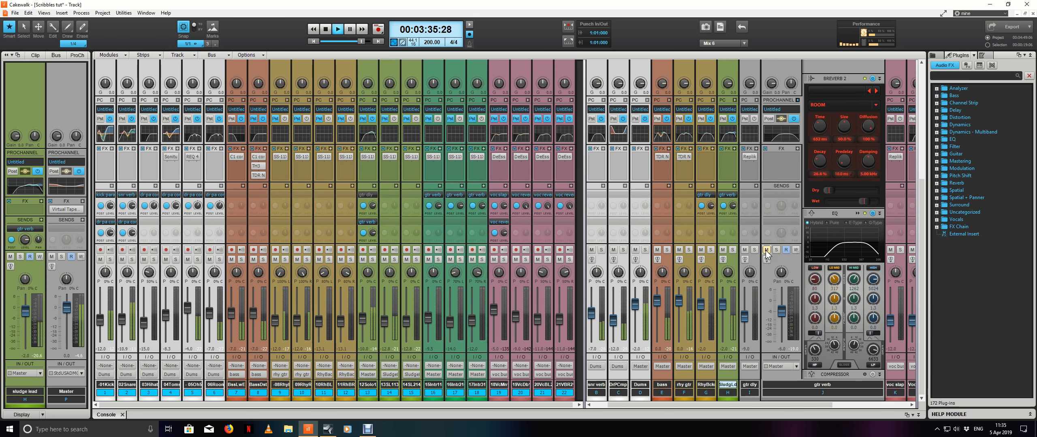
left_click(766, 250)
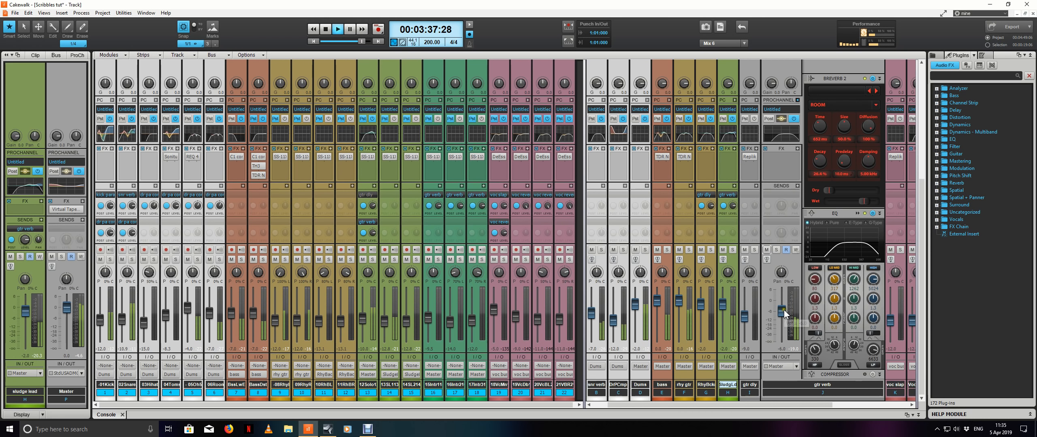
left_click_drag(784, 311, 783, 312)
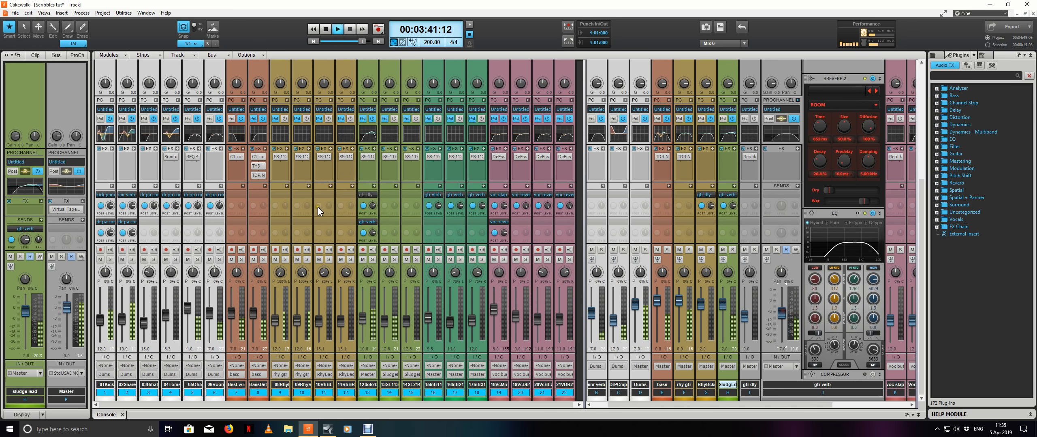
Step: Compare the mix with and without the gtr verb bus again, stop playback, and collapse that bus's ProChannel
left_click(362, 195)
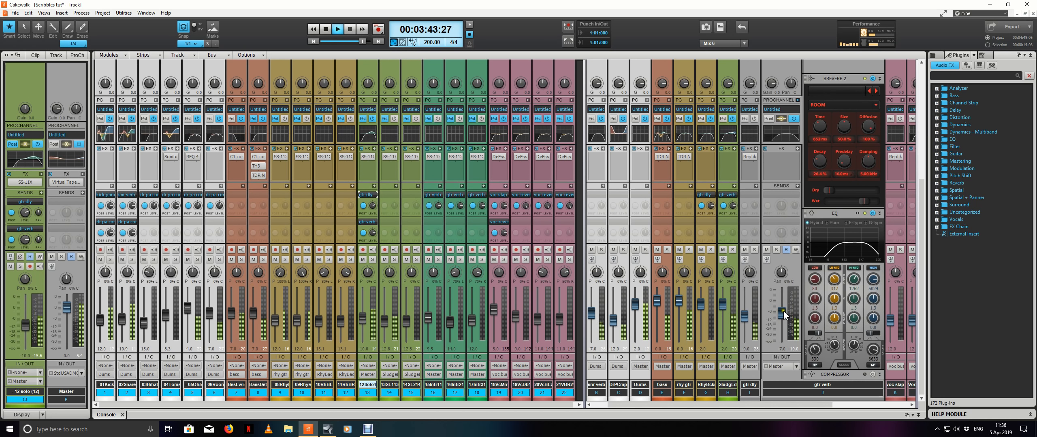
left_click(766, 251)
left_click(767, 250)
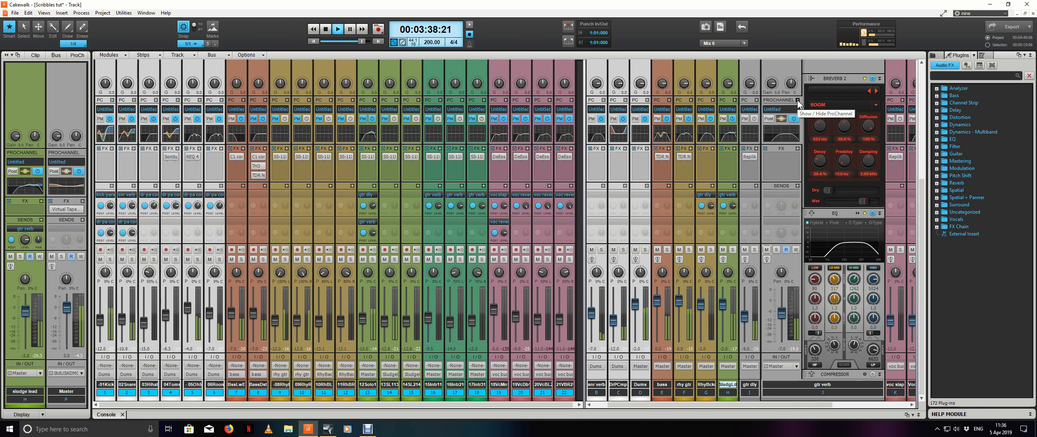
key("space")
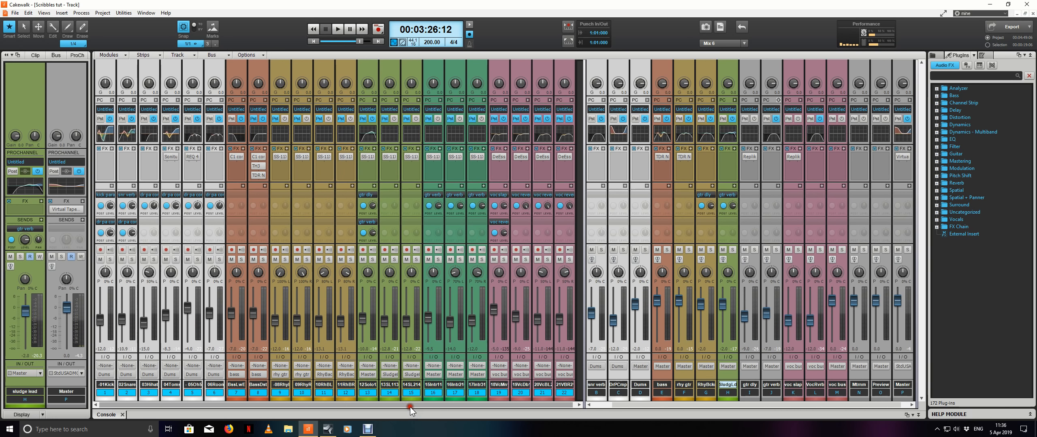
Step: Solo the sludge lead bus, select the passage just before the guitar solo in the track view and play it
left_click_drag(622, 408, 601, 405)
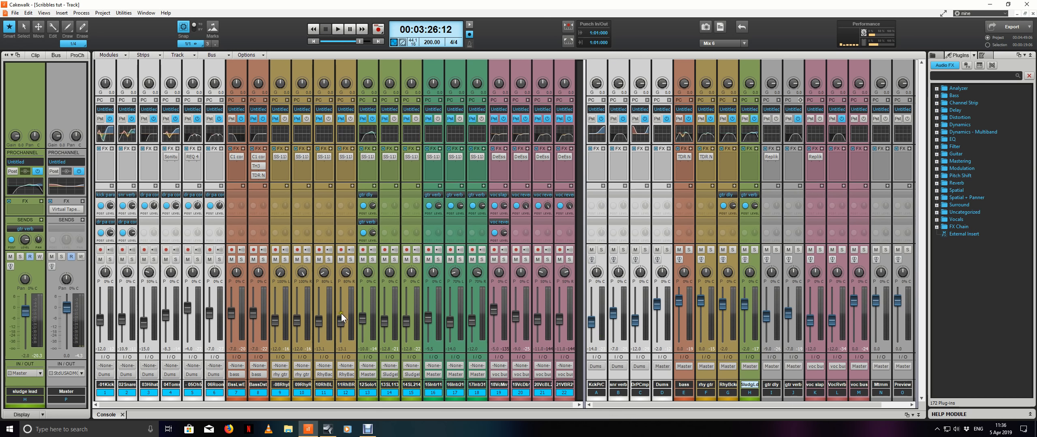
left_click(754, 249)
key("d")
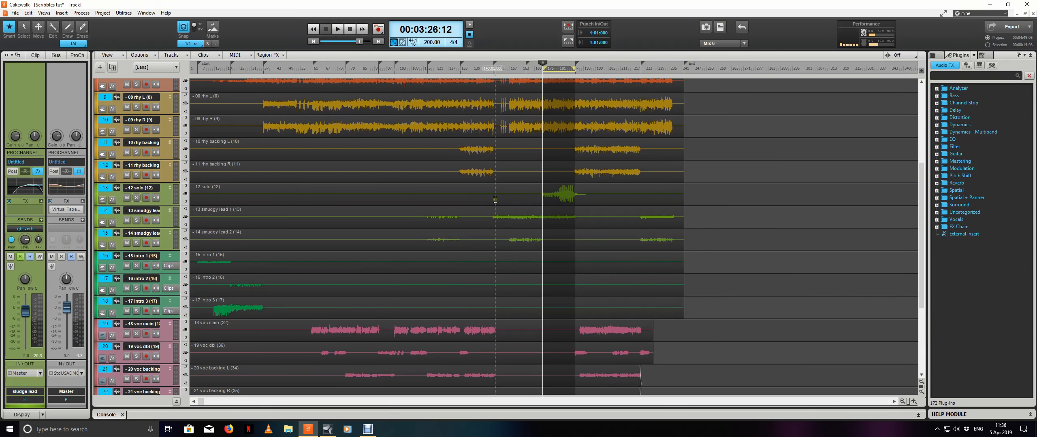
left_click(534, 63)
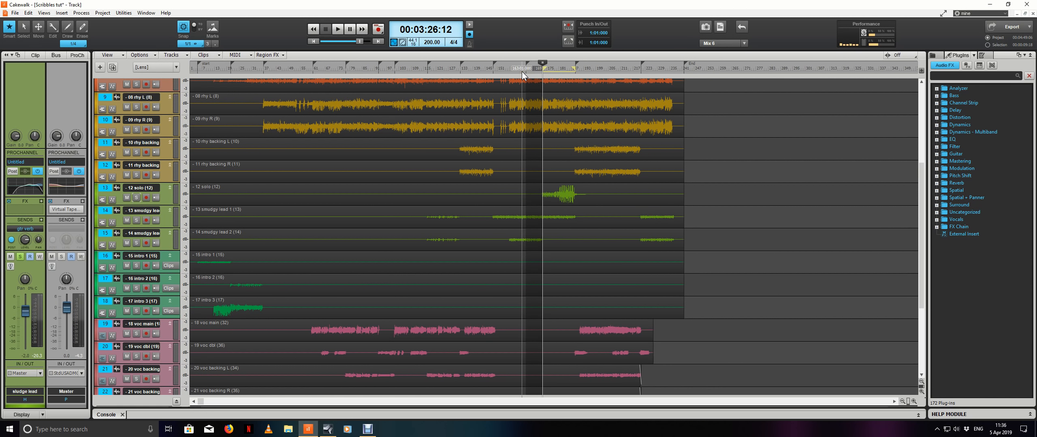
left_click(522, 71)
key("space")
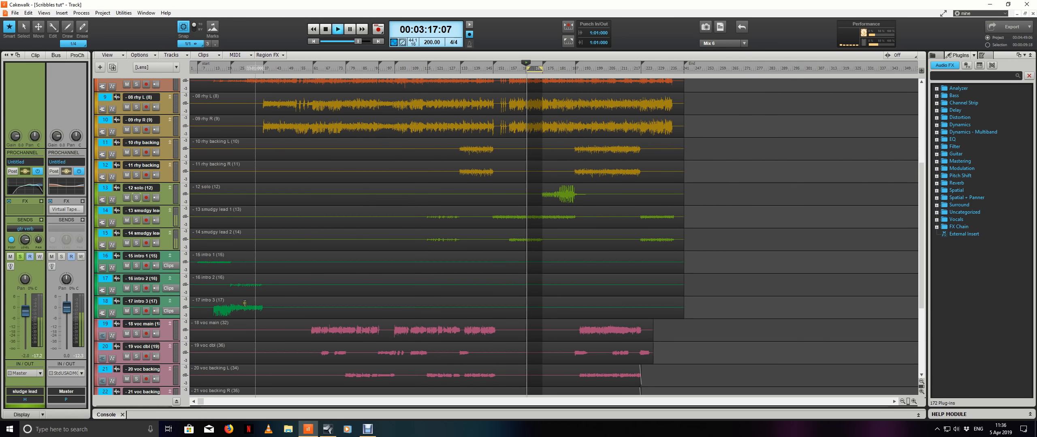
Step: In the console, compare the sludge lead guitars with the gtr verb bus solo switched on and off, then stop playback
left_click(108, 414)
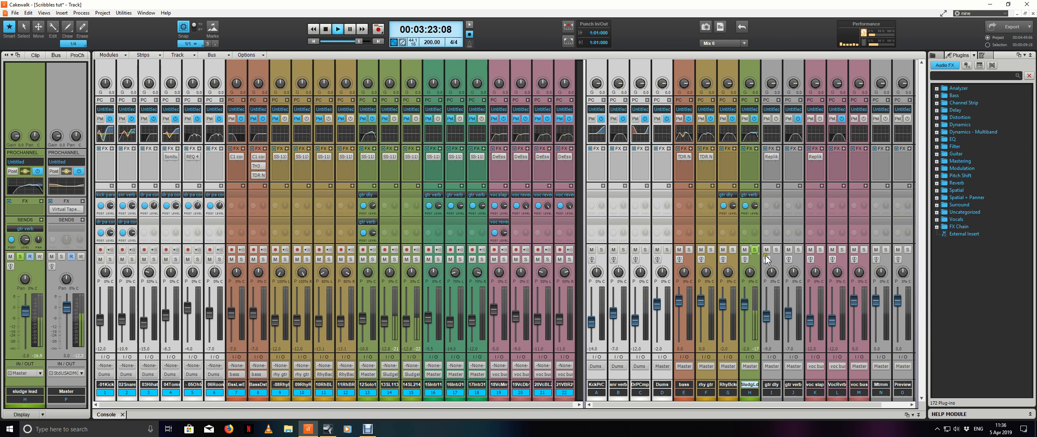
left_click(798, 250)
left_click(799, 251)
left_click(798, 251)
key("space")
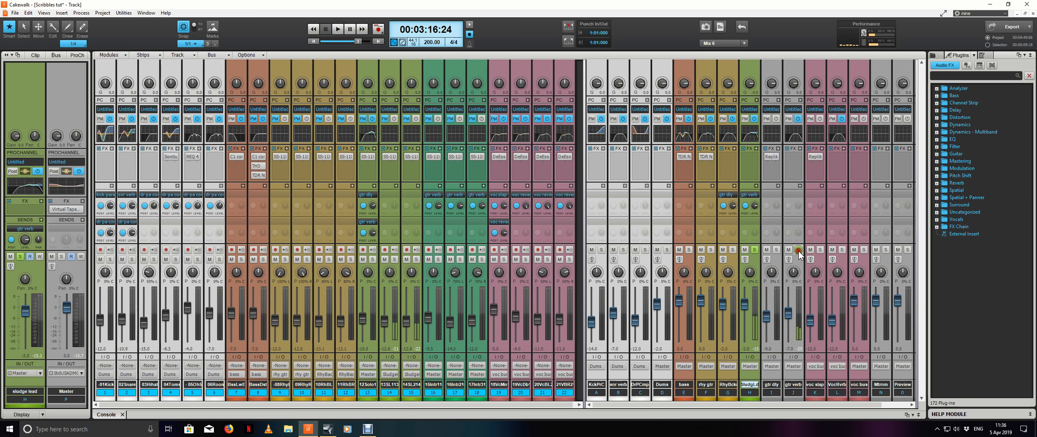
Step: Clear the solos on the gtr verb and sludge lead buses and play the full mix from 02:52:24 with the time selection cleared
left_click(797, 250)
left_click(754, 250)
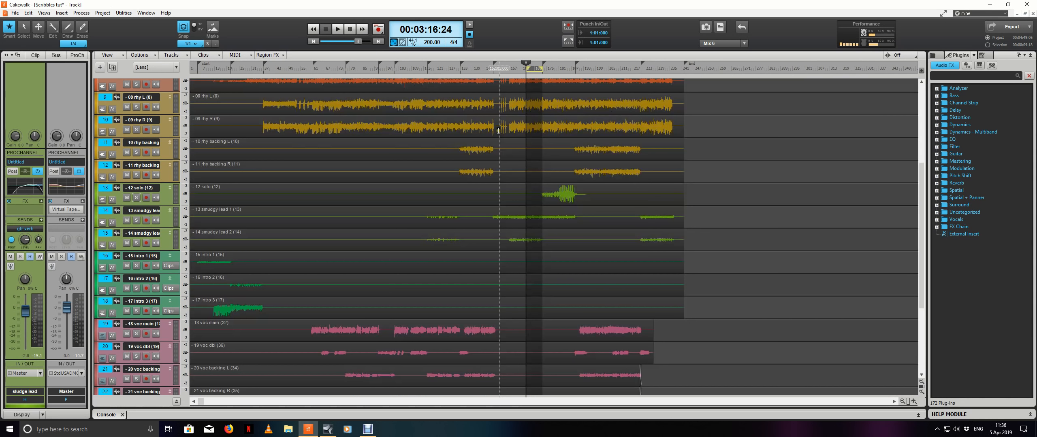
left_click(488, 74)
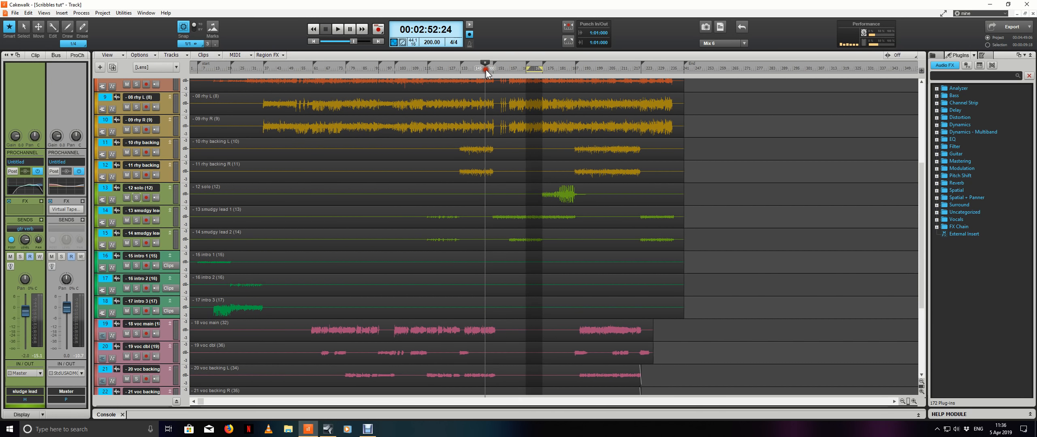
key("space")
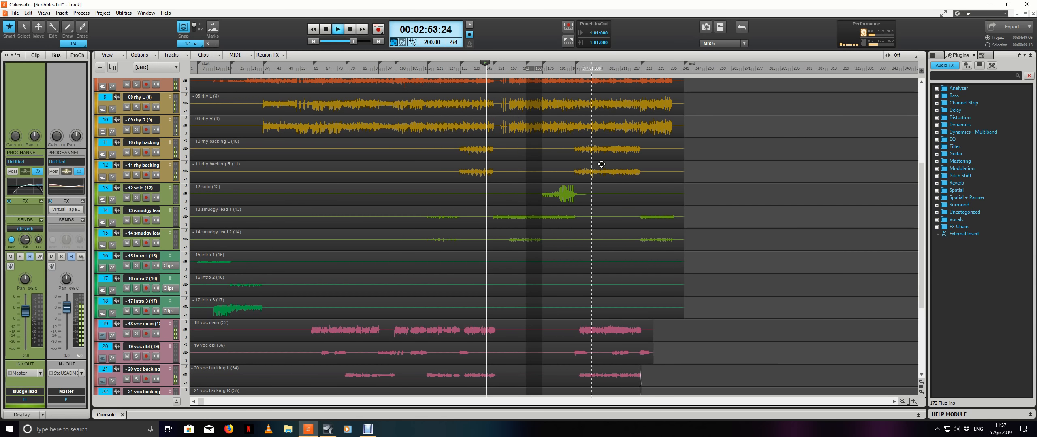
scroll(728, 188, "up", 8)
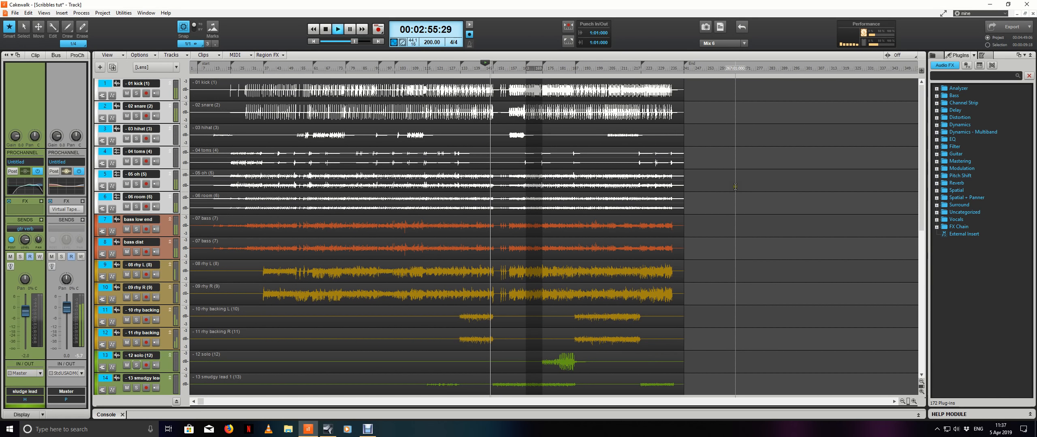
scroll(731, 188, "down", 7)
left_click(735, 187)
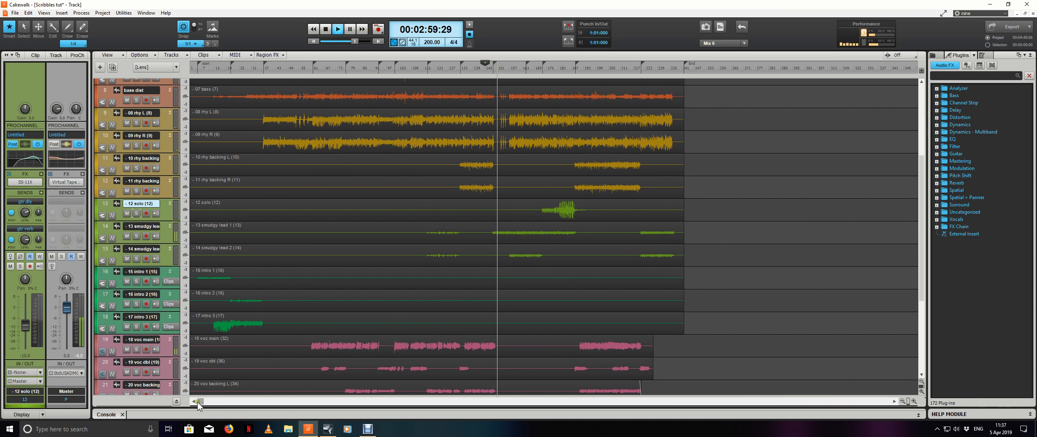
left_click(109, 415)
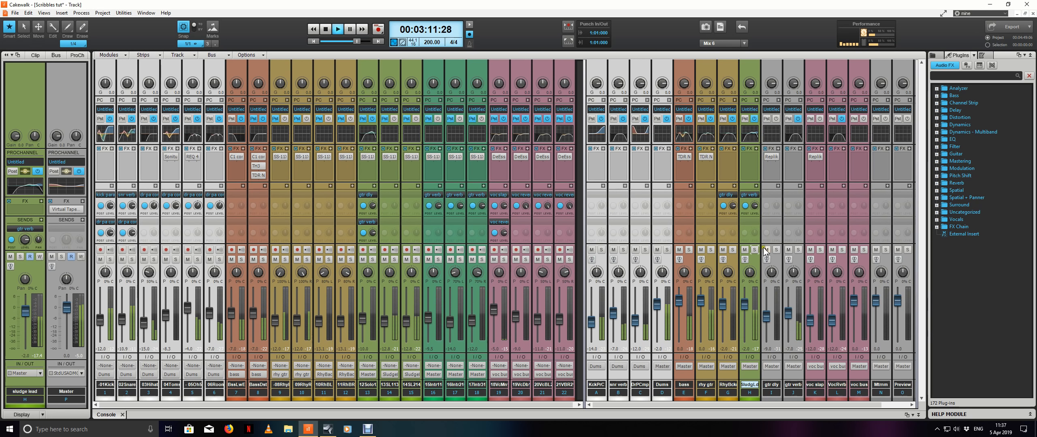
Step: Set the sludge lead bus's gtr verb send level to about -3.2 dB by ear and stop playback
left_click(755, 206)
scroll(755, 205, "down", 1)
scroll(756, 205, "down", 1)
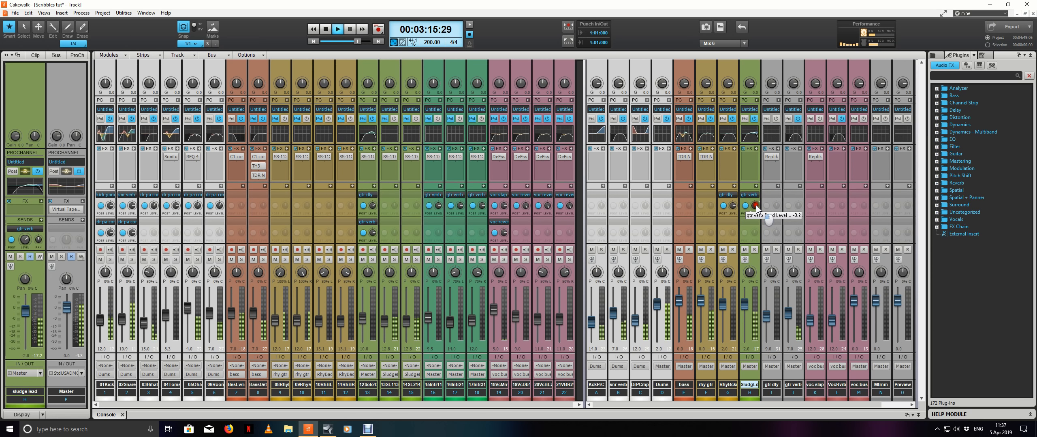
left_click_drag(756, 205, 756, 205)
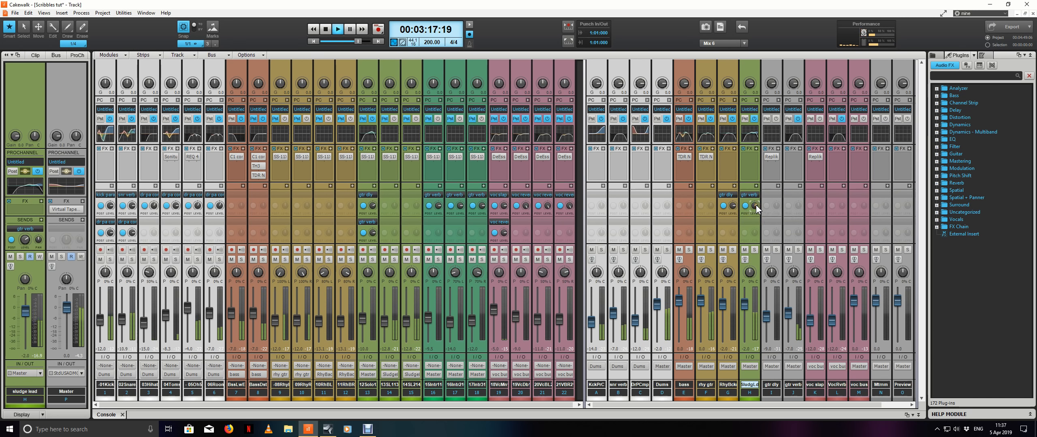
key("space")
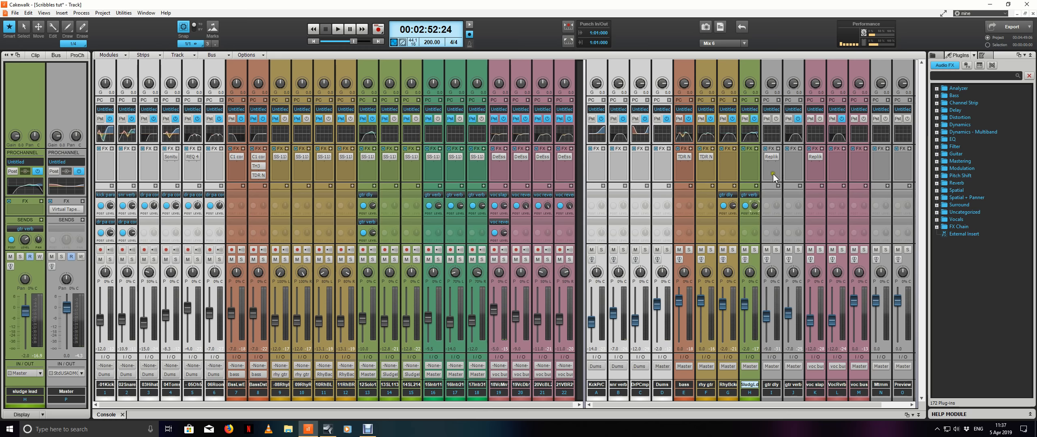
Step: Select the gtr verb bus and show its ProChannel
left_click(773, 173)
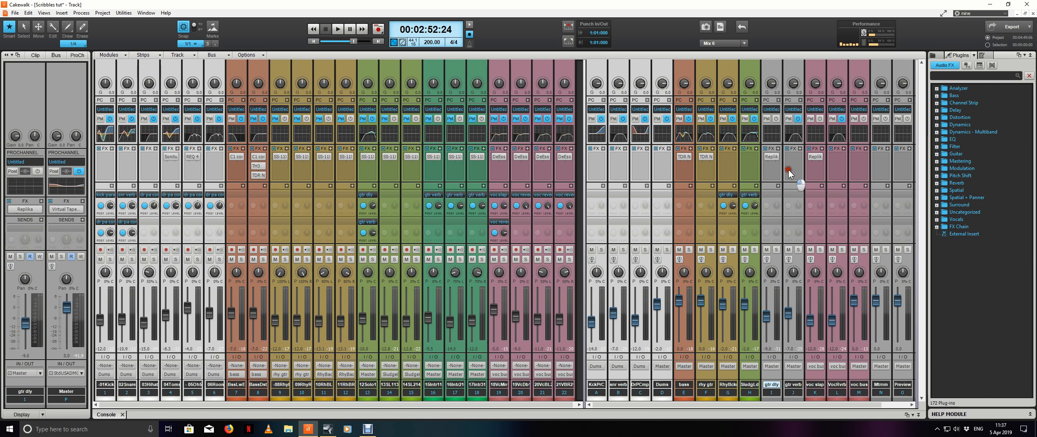
left_click(788, 170)
left_click(799, 100)
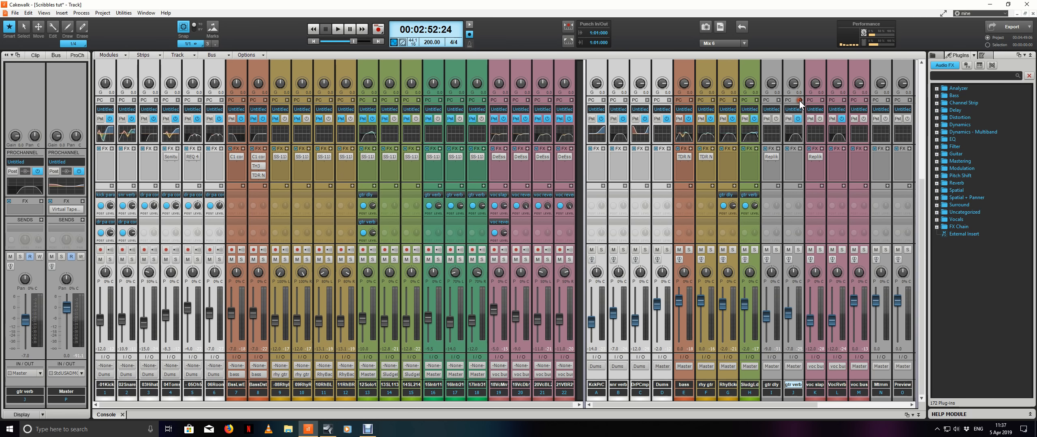
Step: Play the full mix and compare it by ear with the gtr verb bus muted and unmuted
scroll(853, 205, "up", 2)
scroll(854, 208, "up", 3)
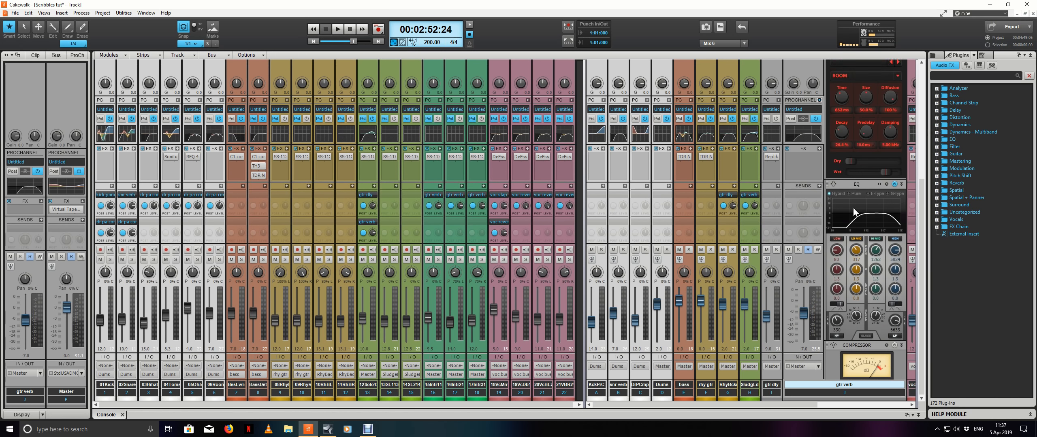
scroll(842, 170, "up", 2)
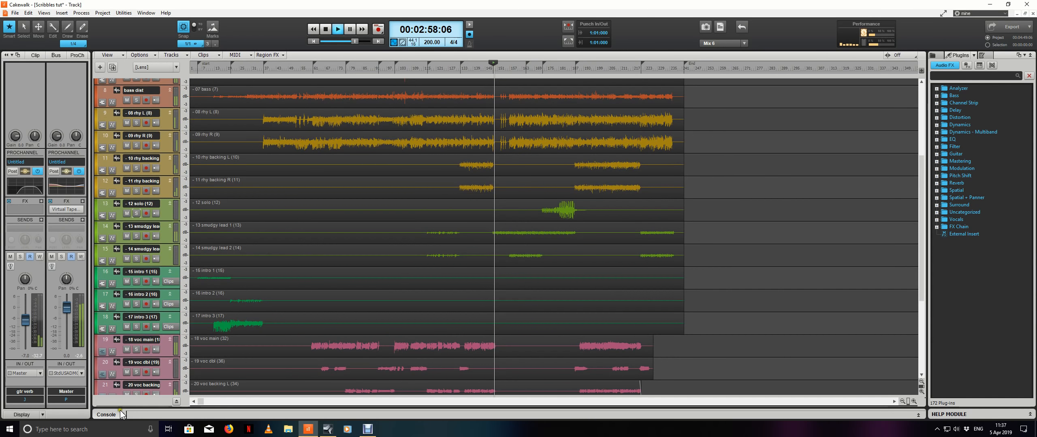
left_click(111, 416)
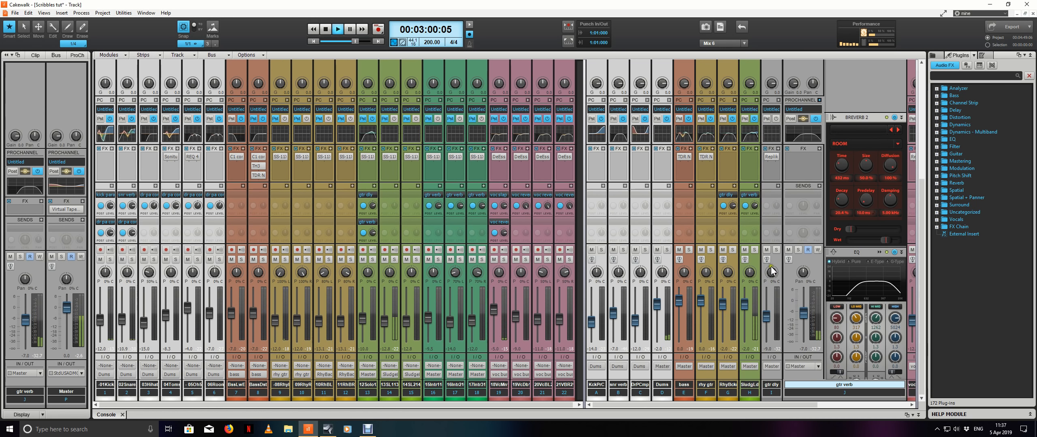
left_click(788, 249)
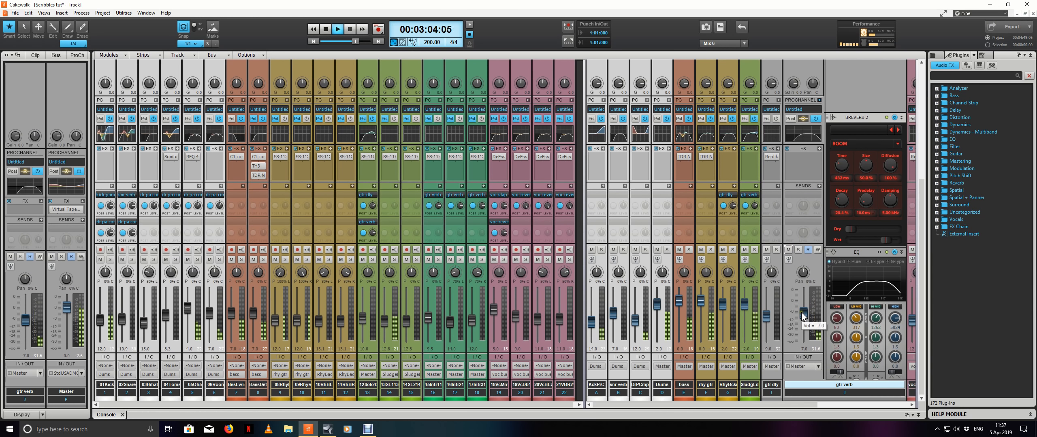
mouse_move(755, 206)
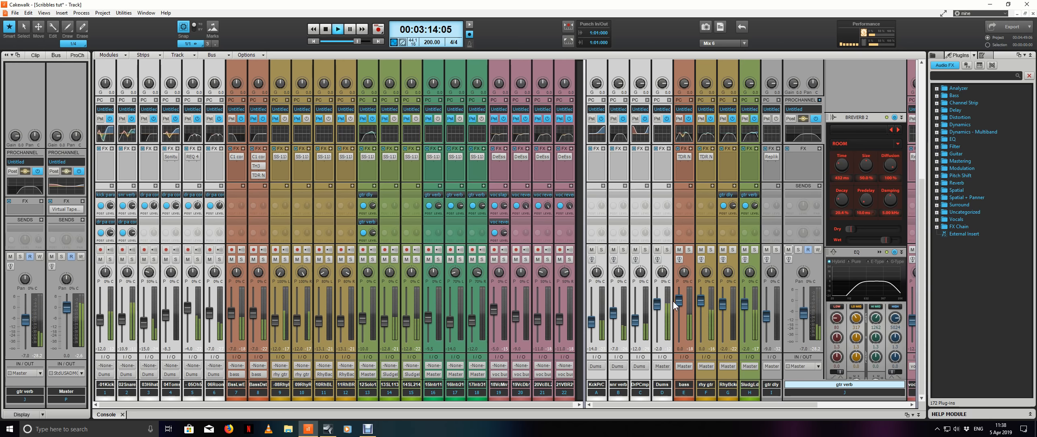
Step: Select the time range of the 12 solo clip, play from its start at 00:03:26:12 and return to the console
key("d")
scroll(593, 188, "up", 5)
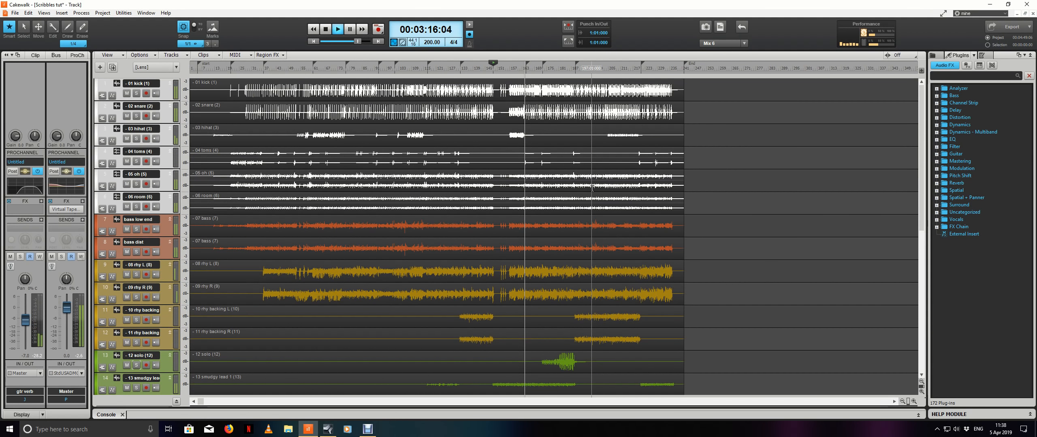
scroll(592, 188, "down", 4)
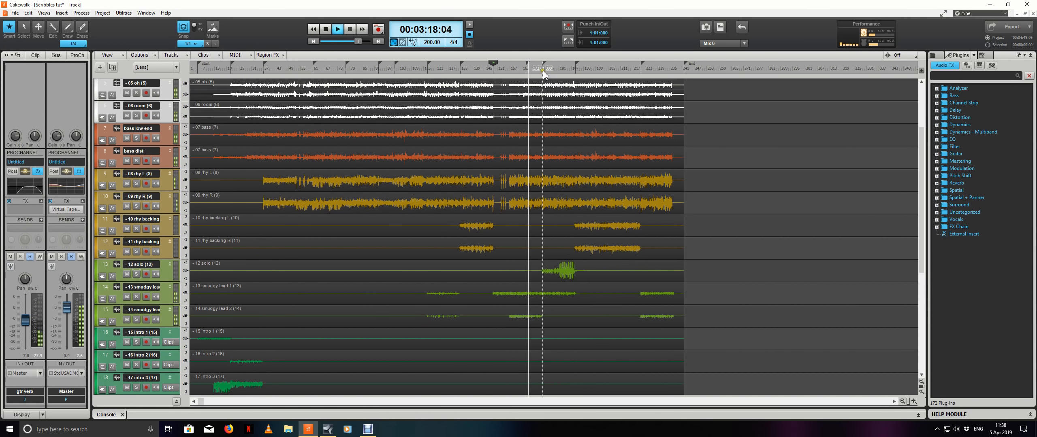
left_click_drag(543, 71, 556, 68)
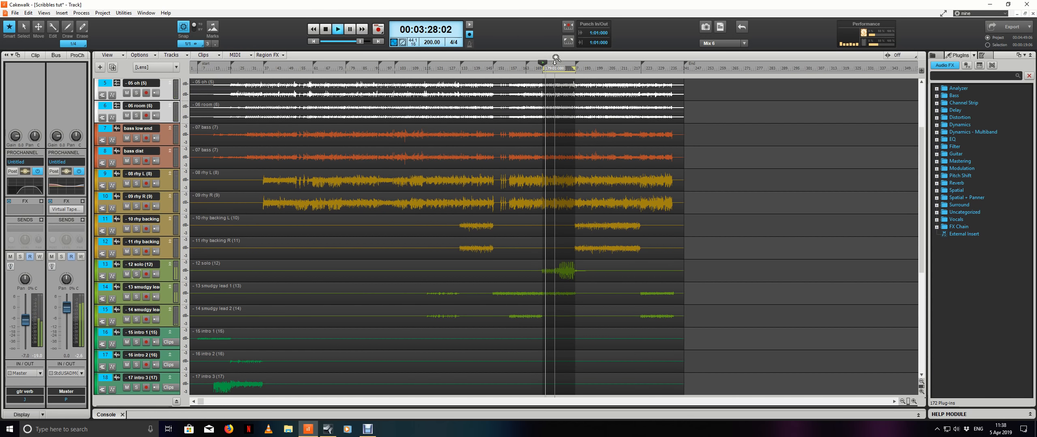
left_click(107, 416)
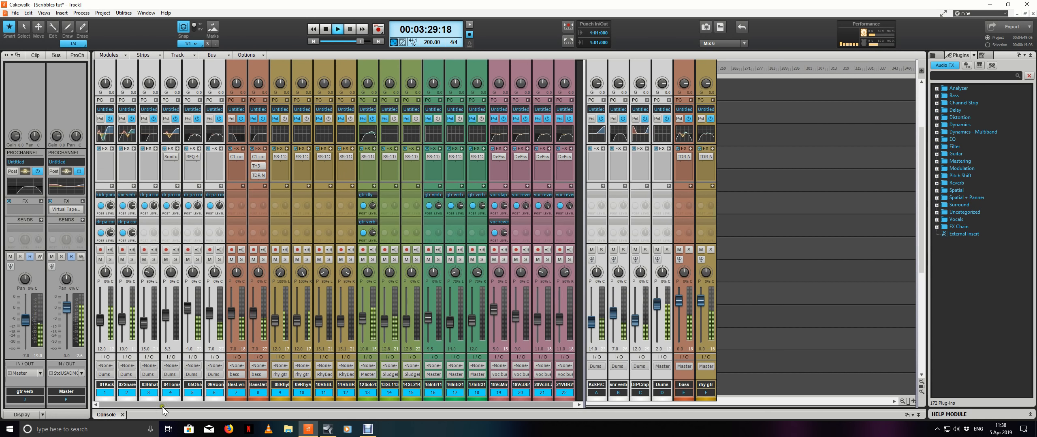
Step: Solo the 12 solo track, compare it with the gtr verb bus muted and unmuted, and stop playback
left_click(372, 259)
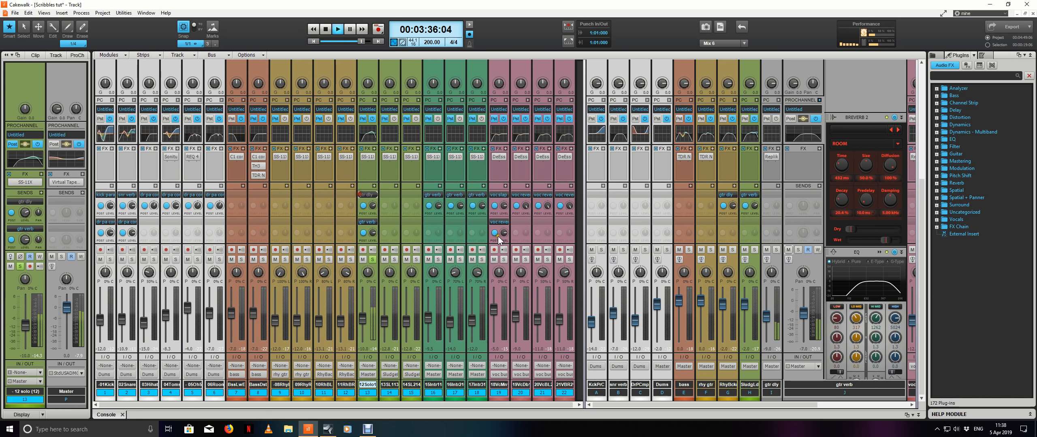
left_click(789, 250)
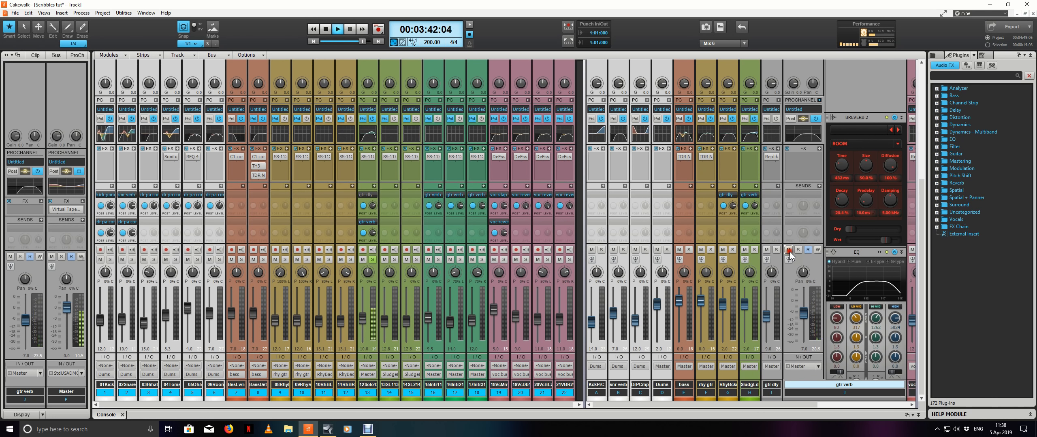
key("space")
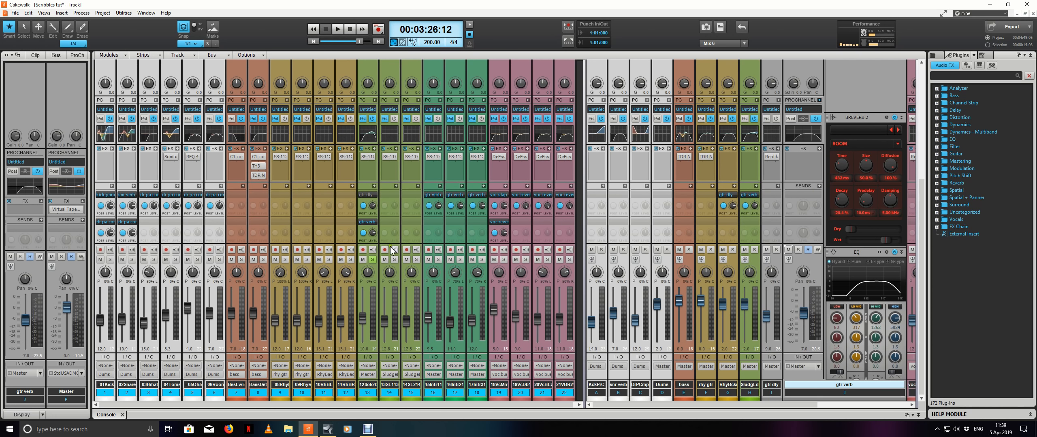
Step: Clear the solo on the 12 solo track, play the full mix and collapse the gtr verb bus's ProChannel
left_click(372, 259)
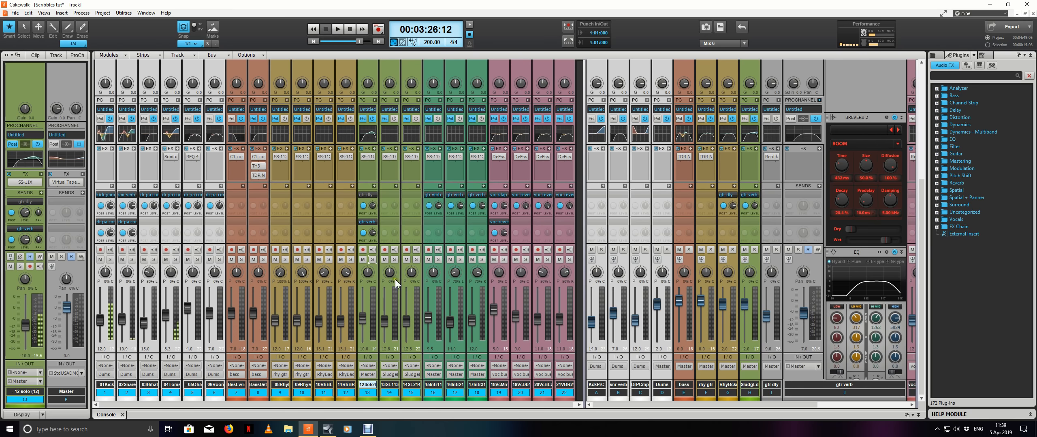
key("space")
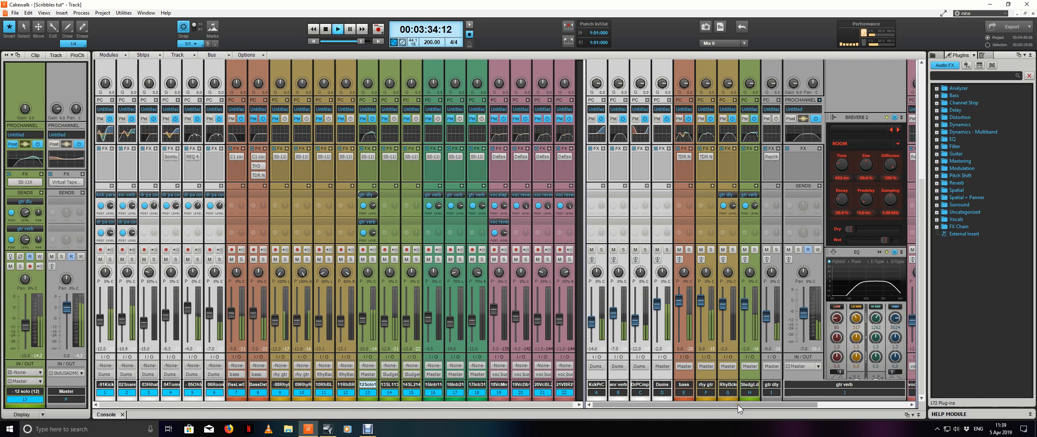
left_click(820, 100)
left_click(820, 100)
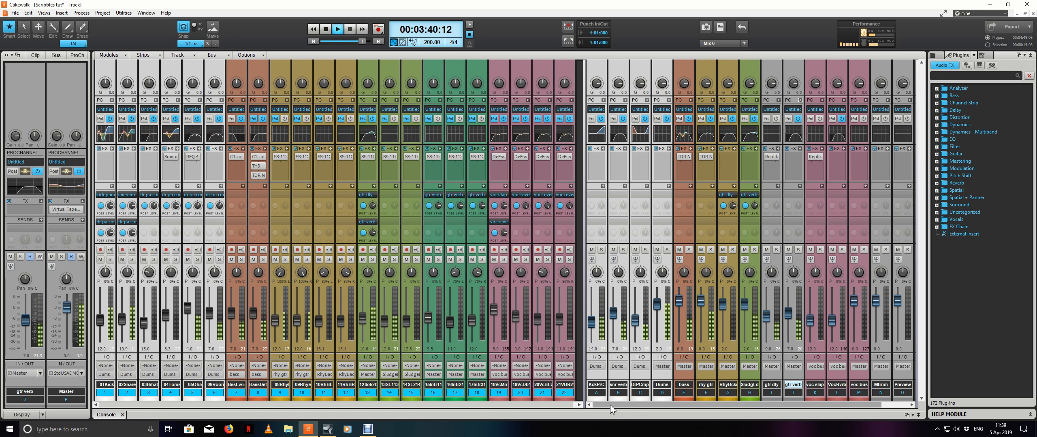
Step: Stop playback in the track view, move the playback position to 00:00:04:24 and save the project
key("1")
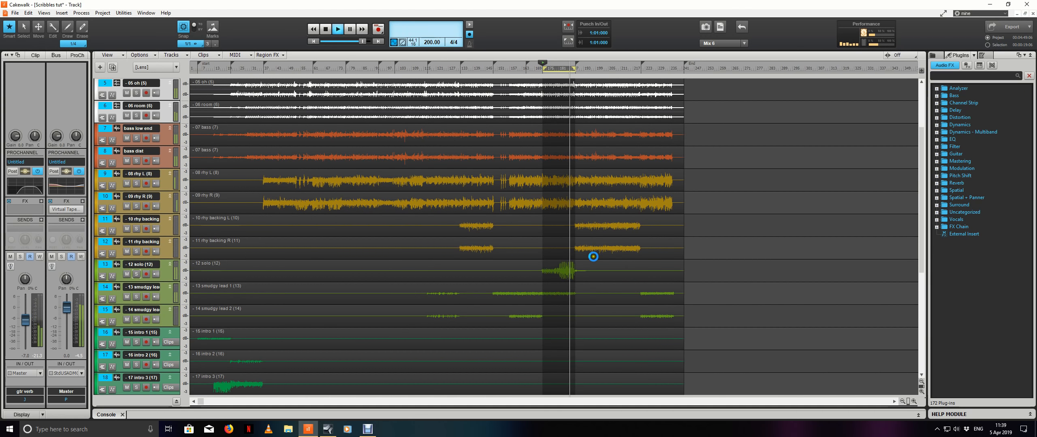
scroll(648, 276, "down", 5)
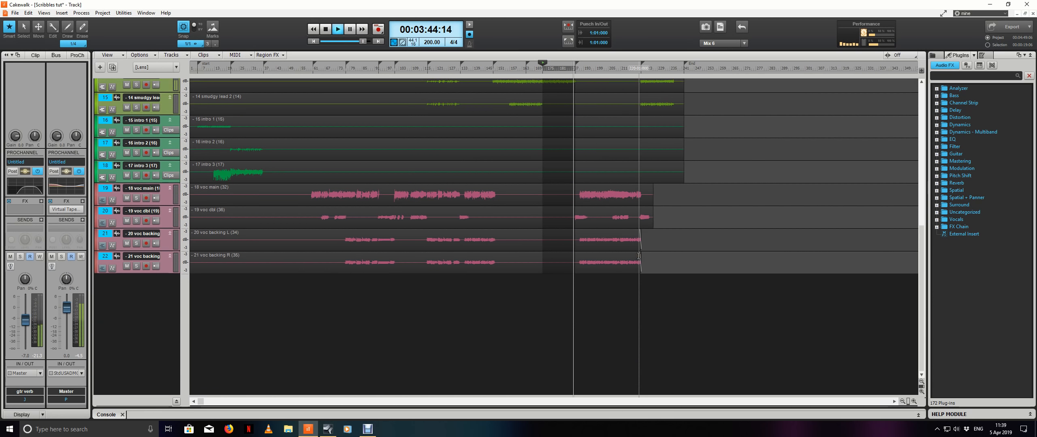
scroll(656, 280, "up", 3)
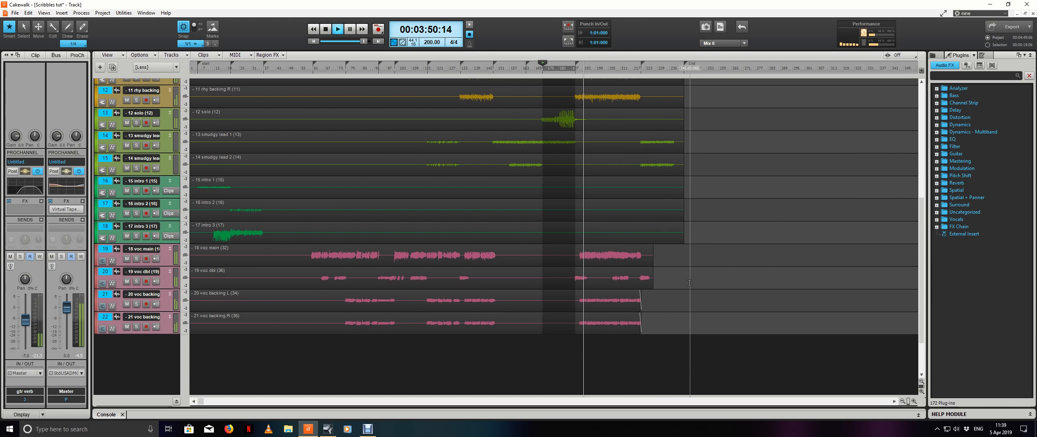
key("space")
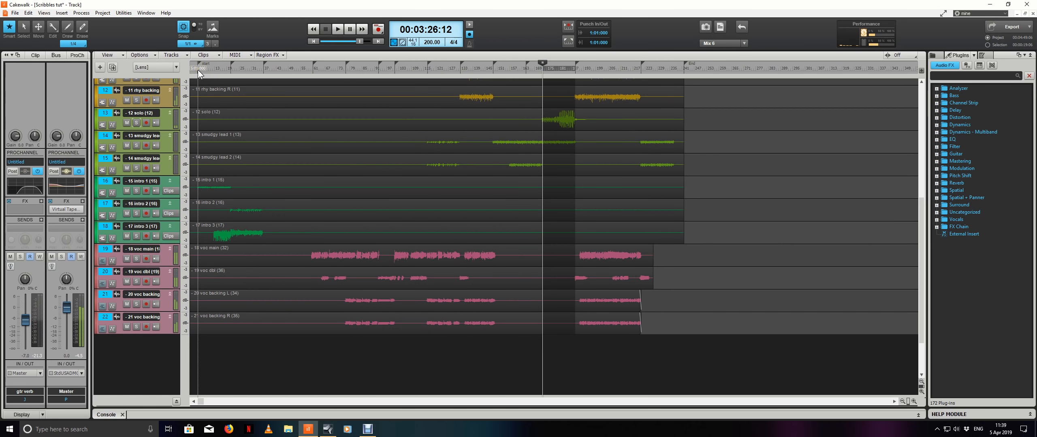
left_click(197, 70)
scroll(204, 145, "up", 2)
scroll(204, 145, "up", 5)
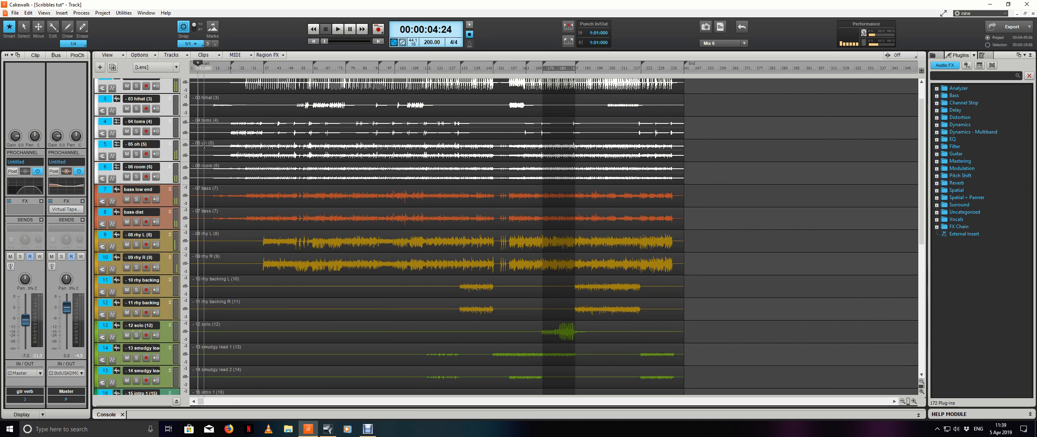
scroll(204, 145, "down", 6)
key("ctrl+s")
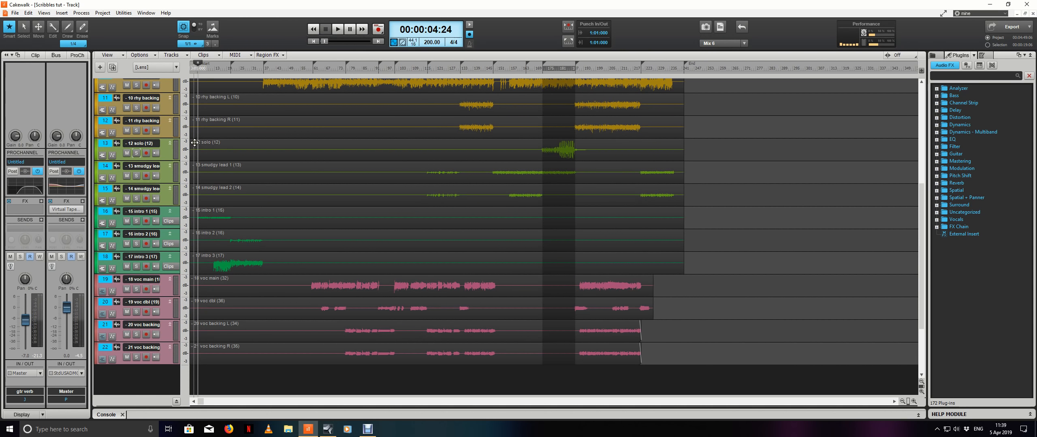
Step: Play the song's intro with the timeline zoomed in, select the 15 intro 1 track and stop playback
key("space")
key("ctrl+Right")
key("ctrl+Right")
key("ctrl+Right")
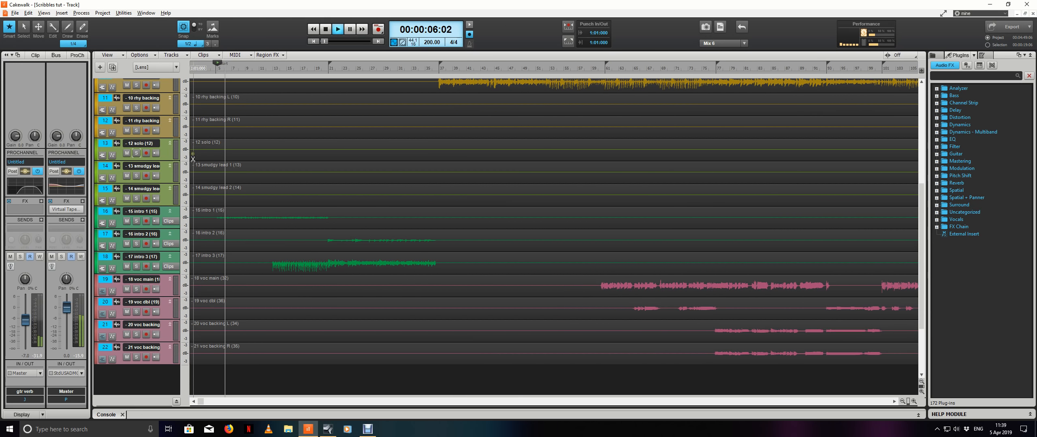
left_click(171, 211)
key("space")
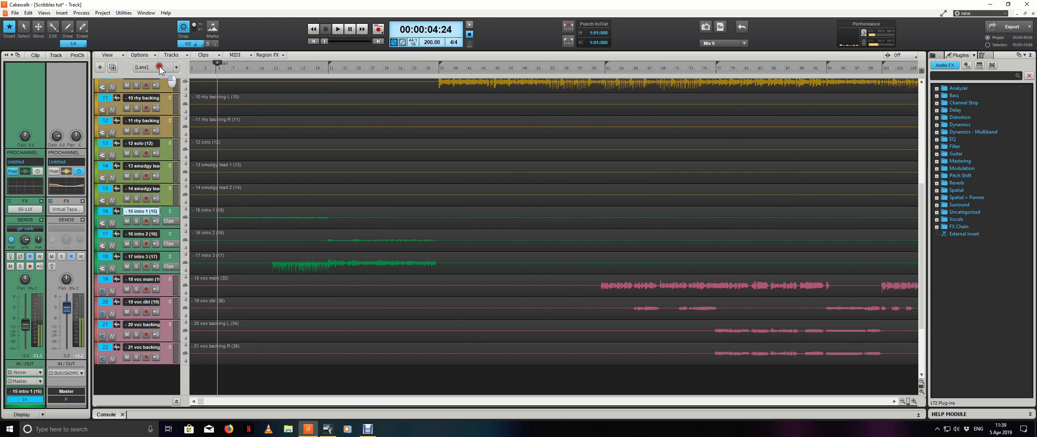
Step: Apply the custom lens to the workspace and show the console
left_click(159, 67)
left_click(165, 107)
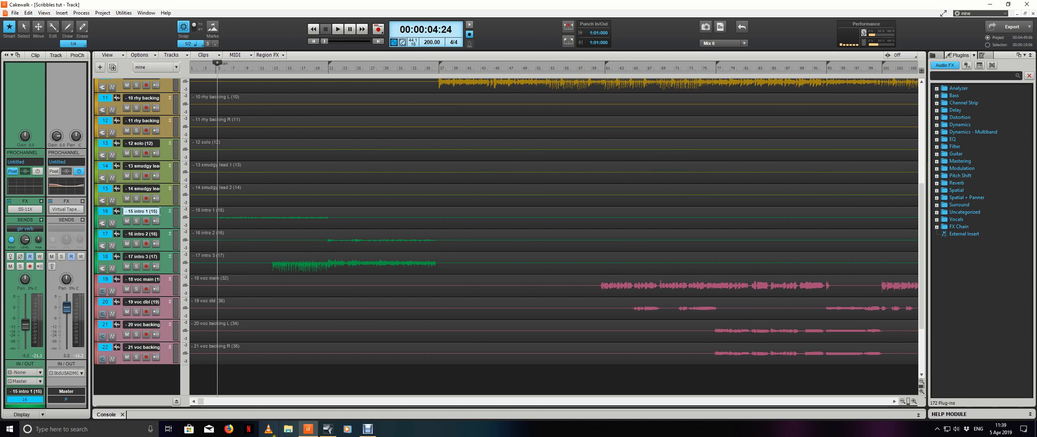
left_click(106, 415)
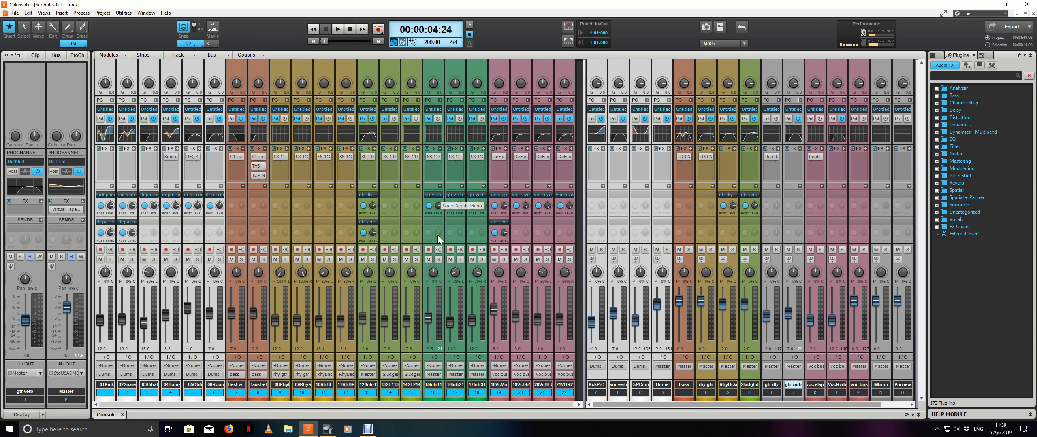
Step: Solo the intro 1 track during playback and audition its reverb through the gtr verb bus
key("space")
left_click(438, 260)
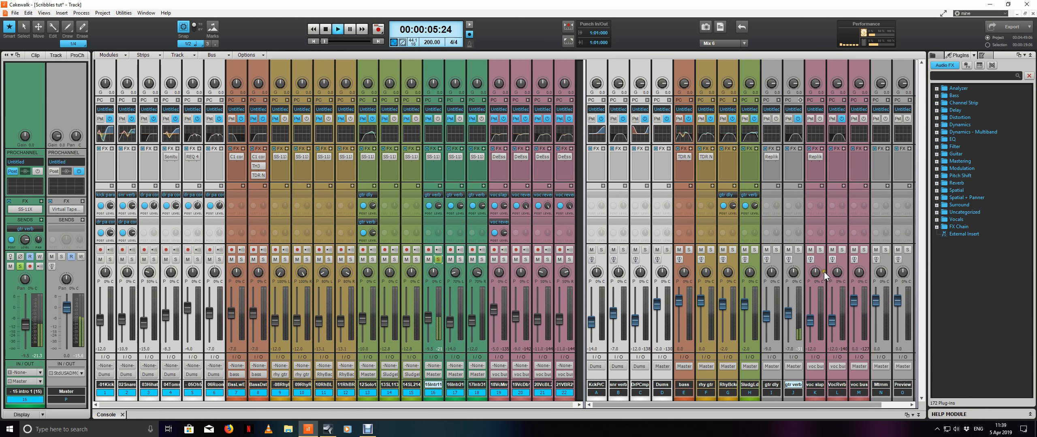
left_click(798, 250)
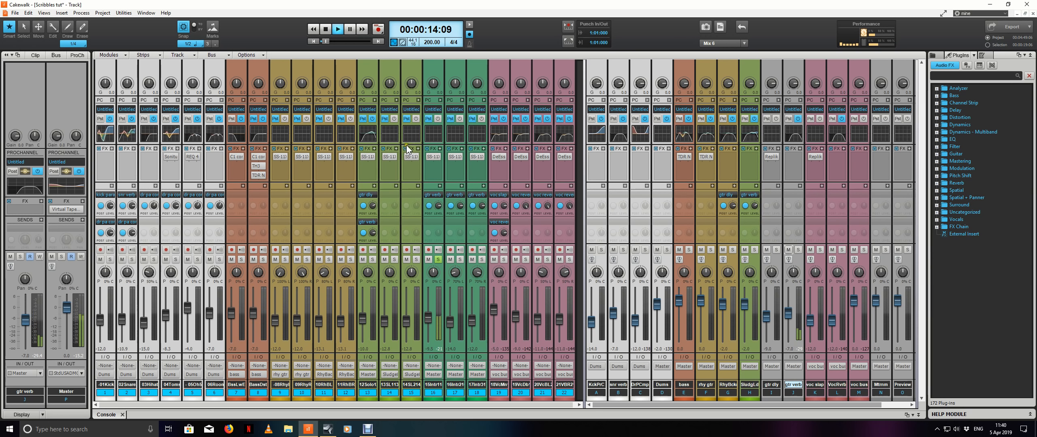
key("space")
Step: Enable and adjust the high-pass and low-pass filters in the intro 1 track's ProChannel EQ by ear
left_click(441, 99)
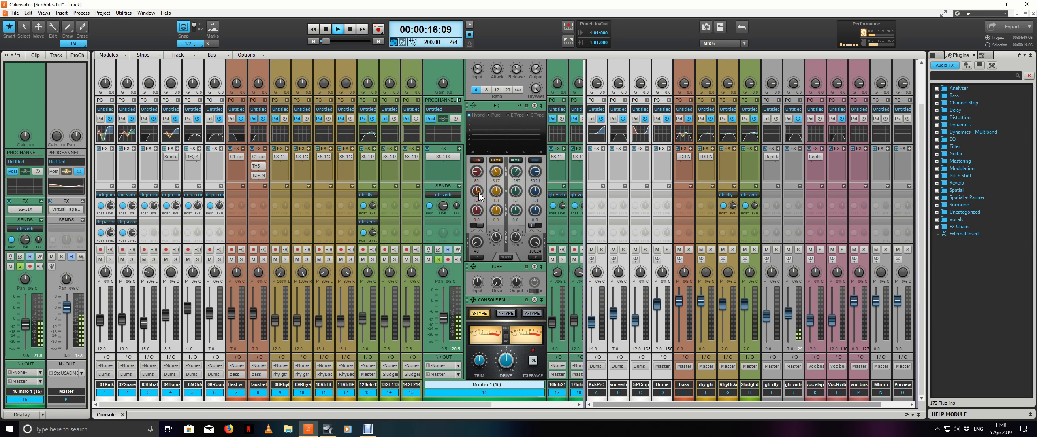
left_click(477, 257)
left_click_drag(478, 243, 479, 245)
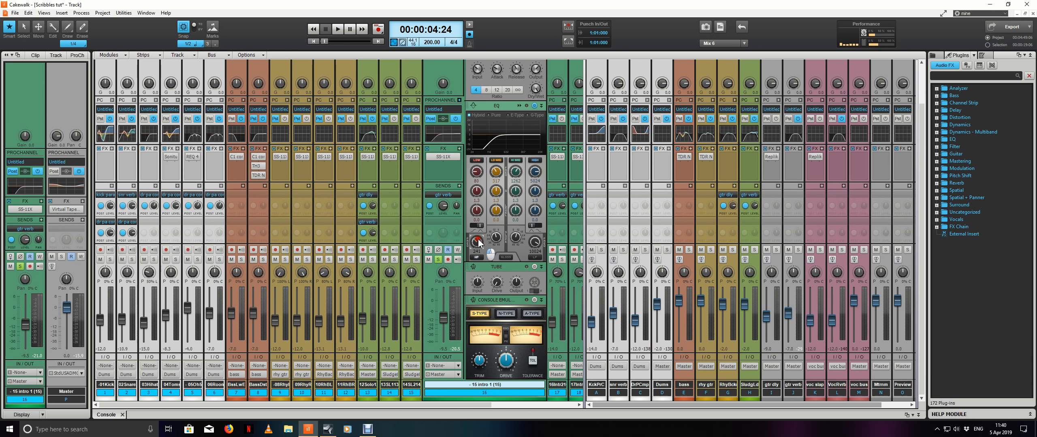
key("space")
left_click(540, 258)
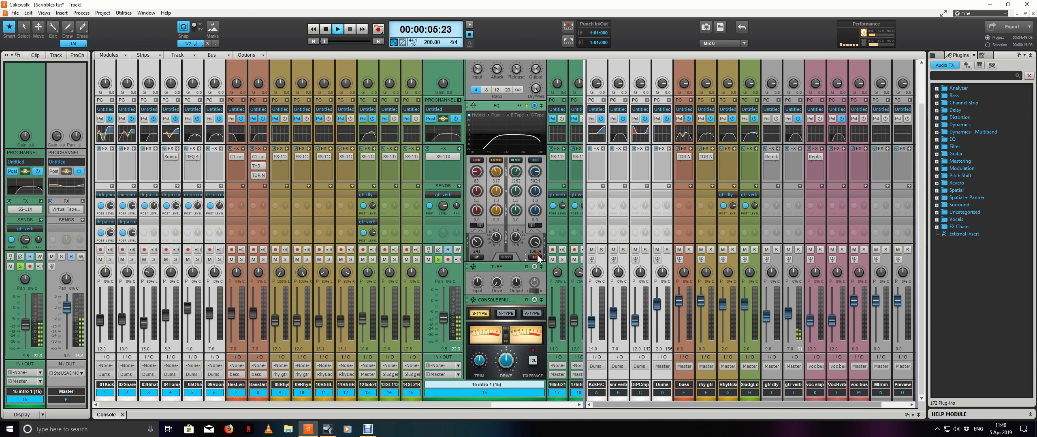
left_click_drag(535, 242, 537, 246)
left_click(458, 99)
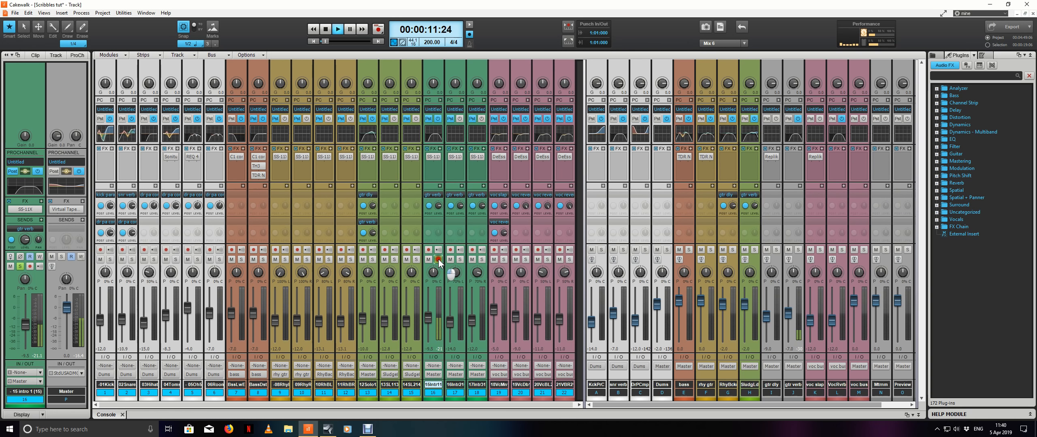
Step: Solo the 17 intro 3 track, expand its ProChannel in the console and play from 00:00:14:12
left_click(456, 176)
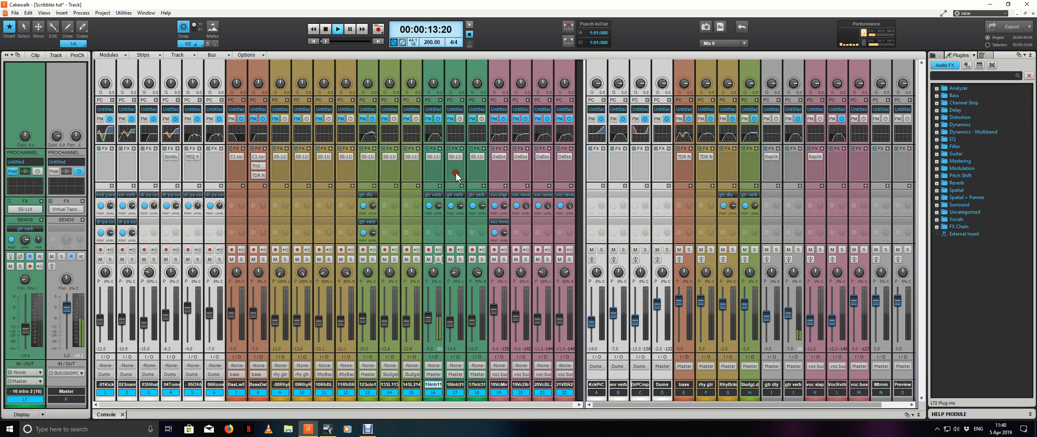
left_click(482, 258)
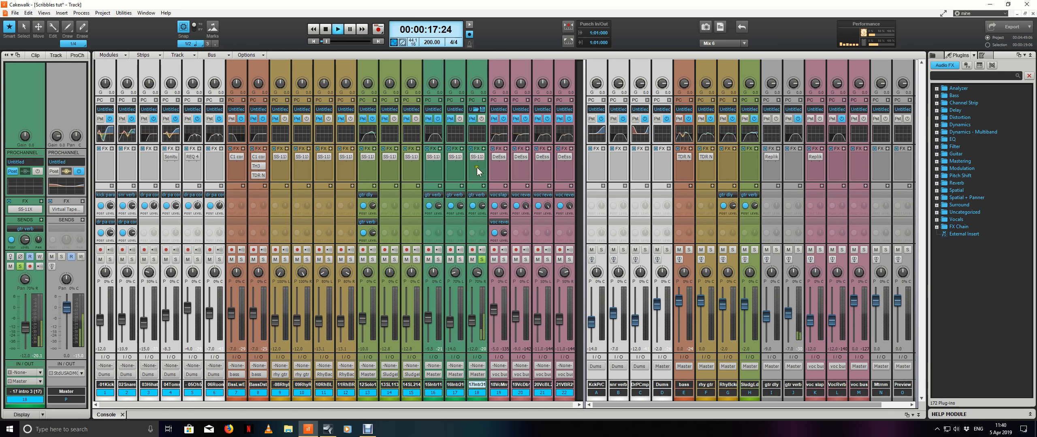
key("space")
left_click(482, 101)
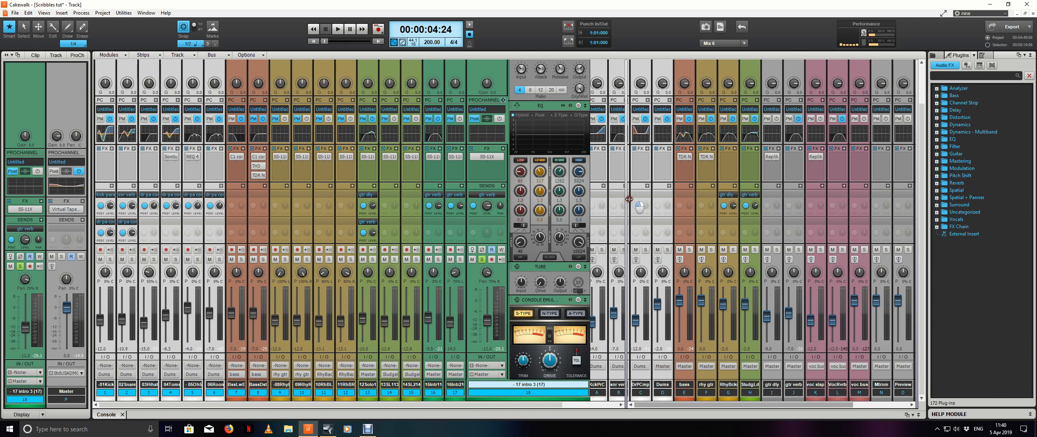
left_click(109, 415)
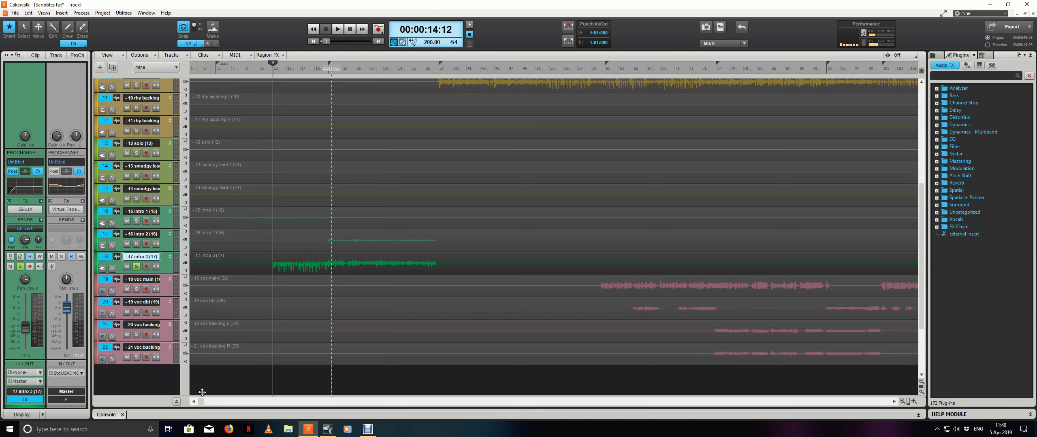
key("space")
left_click(111, 414)
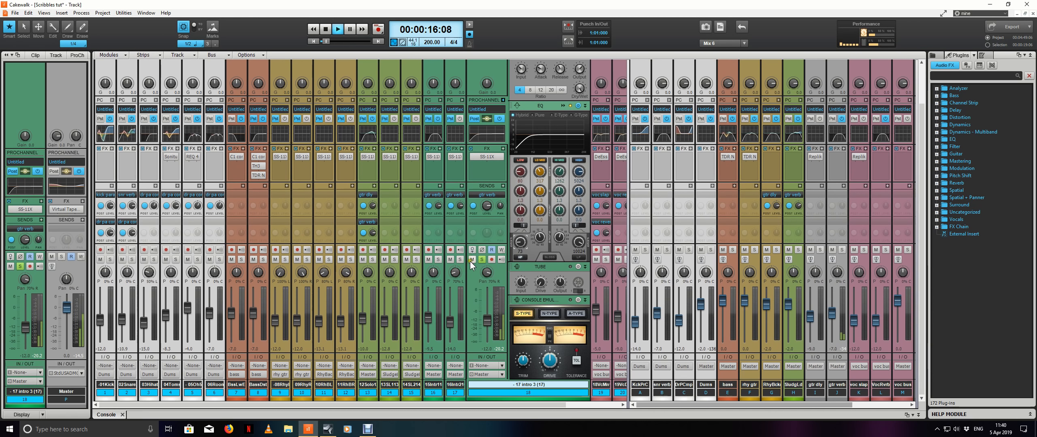
Step: Enable and adjust the high-pass and low-pass filters in the 17 intro 3 track's ProChannel EQ by ear, and unsolo the track
scroll(522, 240, "up", 6)
left_click(579, 258)
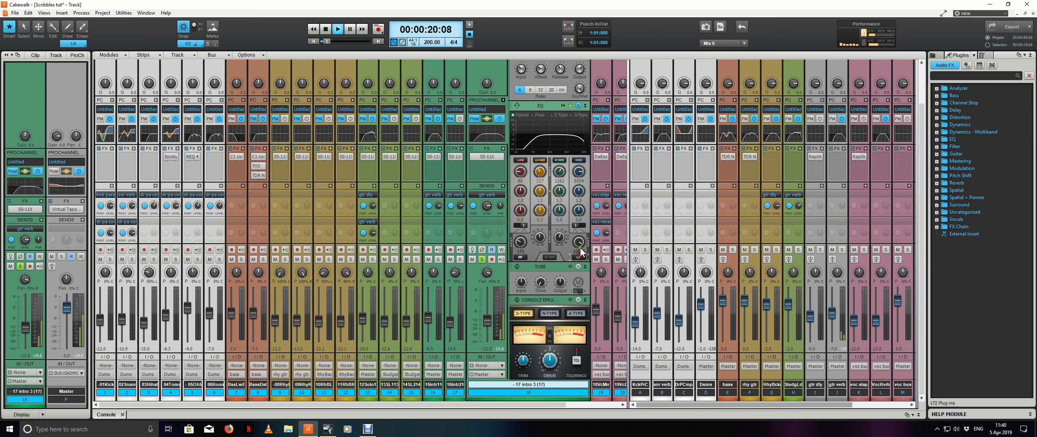
scroll(579, 242, "down", 4)
left_click(481, 259)
left_click(481, 259)
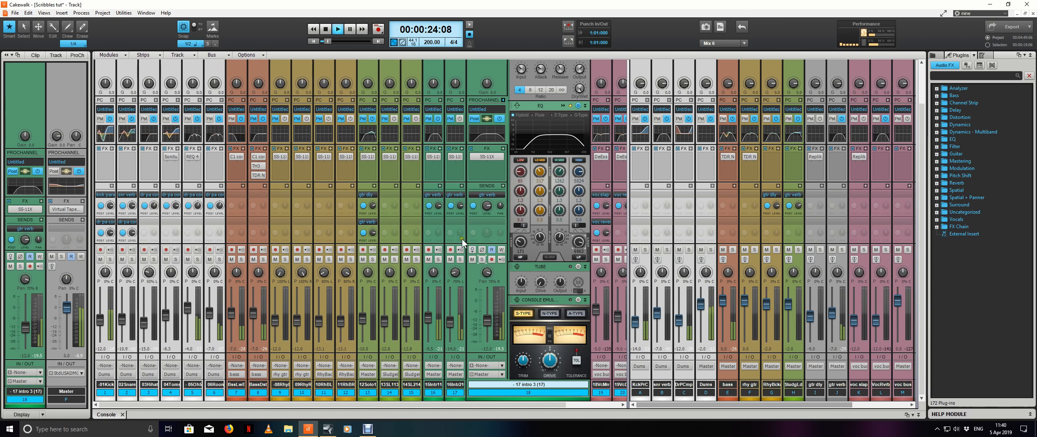
Step: Solo the 16 intro 2 track and set the high-pass and low-pass filters in its expanded ProChannel EQ by ear
left_click(460, 174)
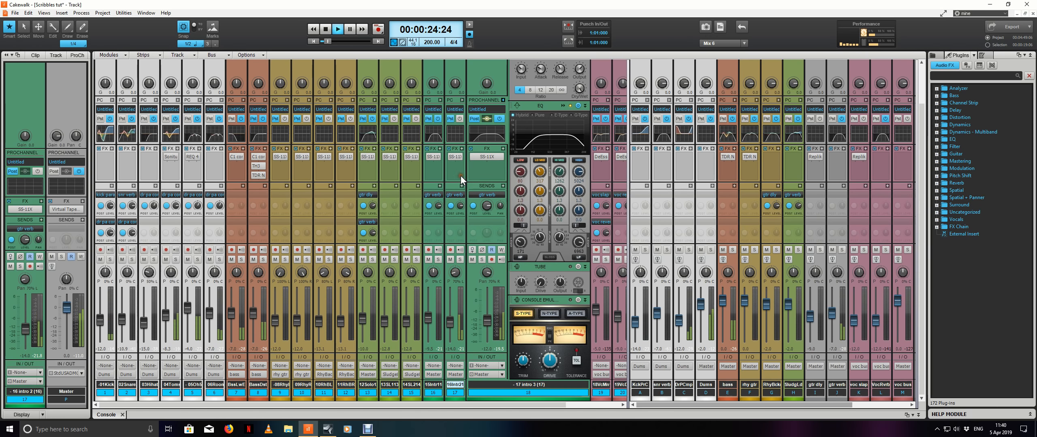
left_click(503, 100)
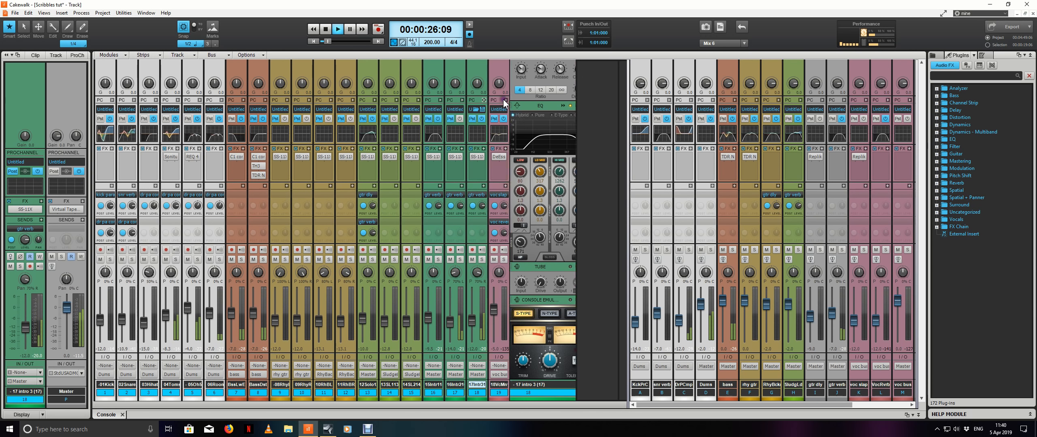
left_click(462, 100)
left_click(460, 260)
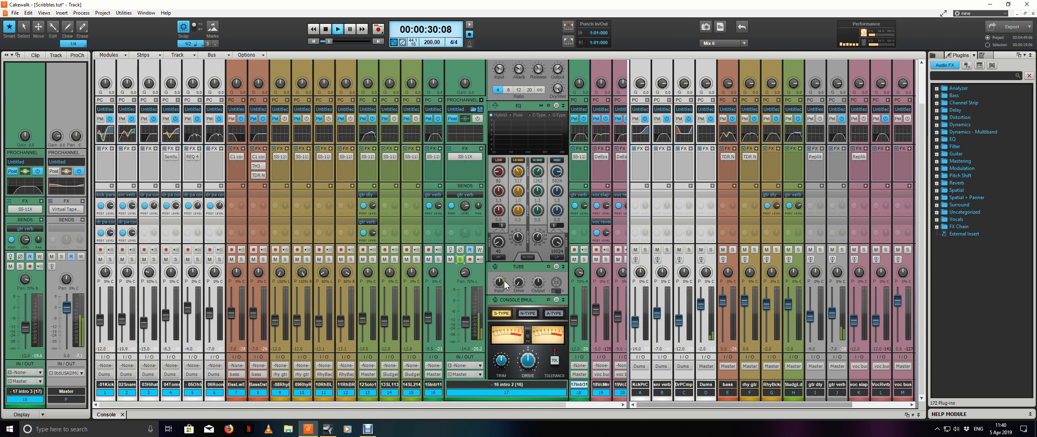
left_click_drag(495, 247, 557, 245)
left_click(556, 256)
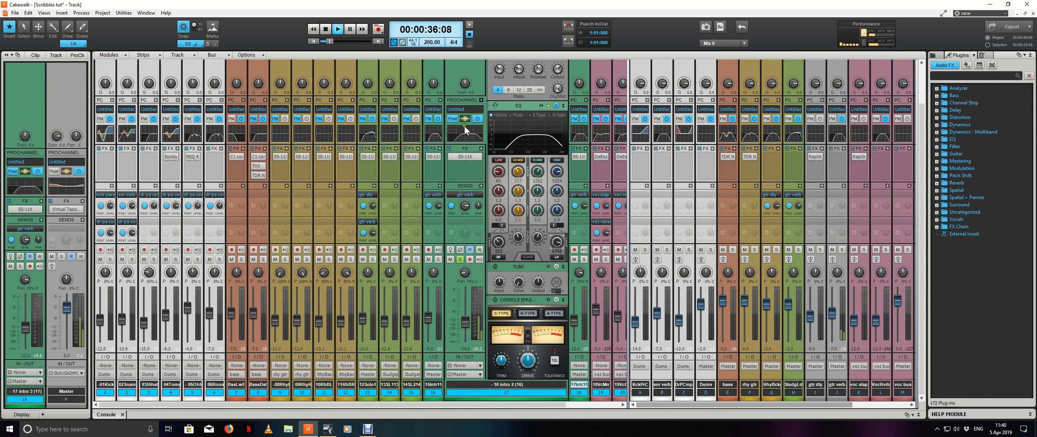
Step: Collapse the 16 intro 2 ProChannel, unsolo the track to hear the full mix, and save the project with playback stopped
left_click(481, 99)
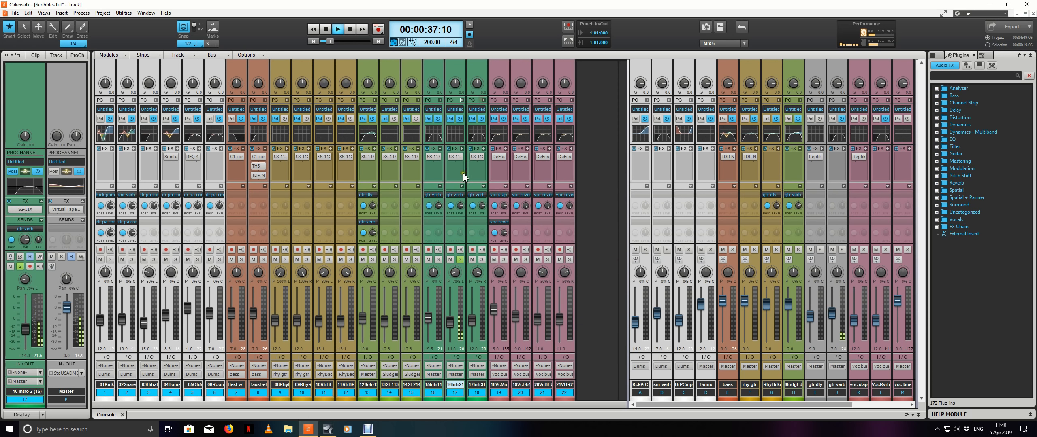
left_click(460, 260)
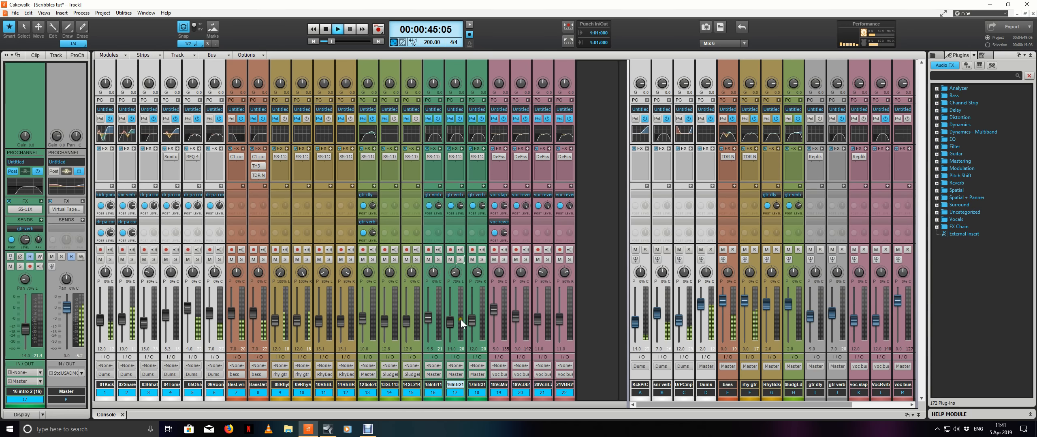
key("space")
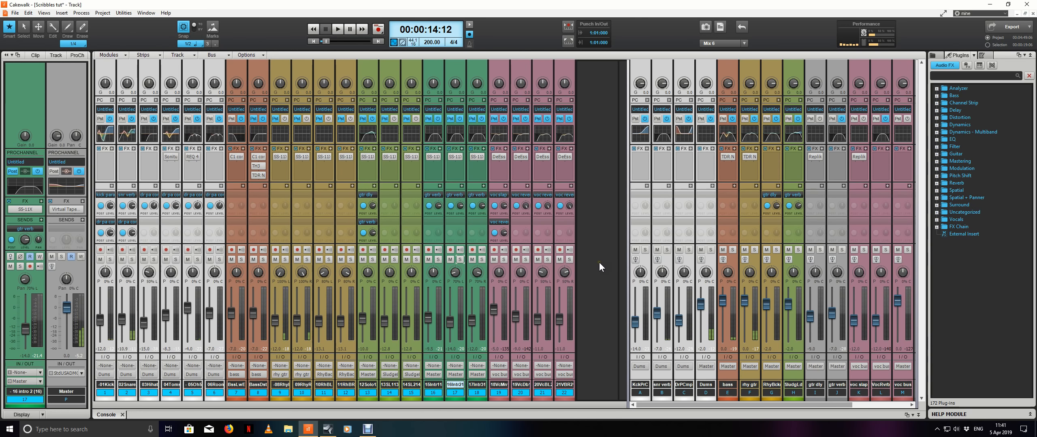
key("ctrl+s")
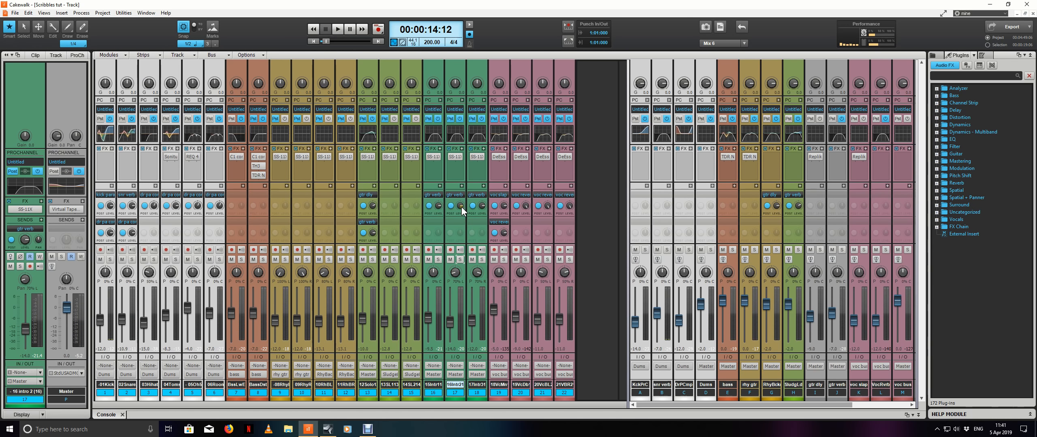
Step: Play the intro from 00:00:04:06 and adjust the 15 intro 1 track's gtr verb send level in the console
key("d")
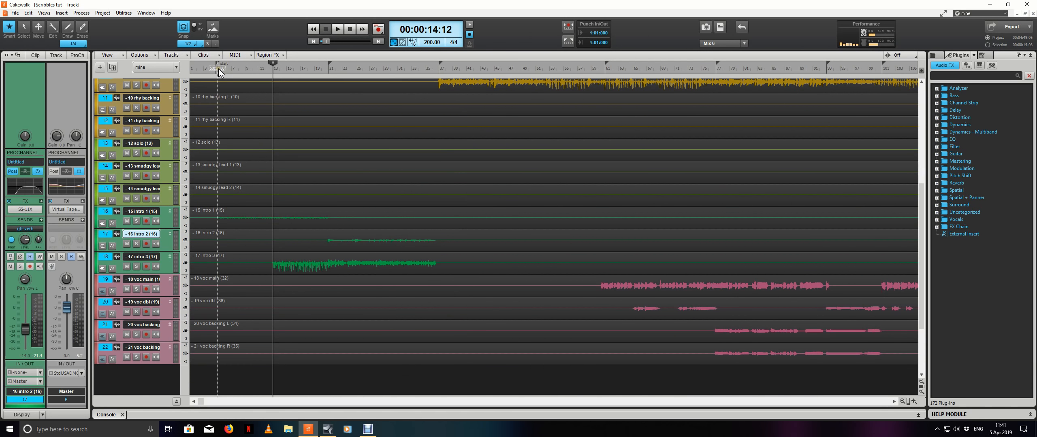
left_click(214, 67)
key("space")
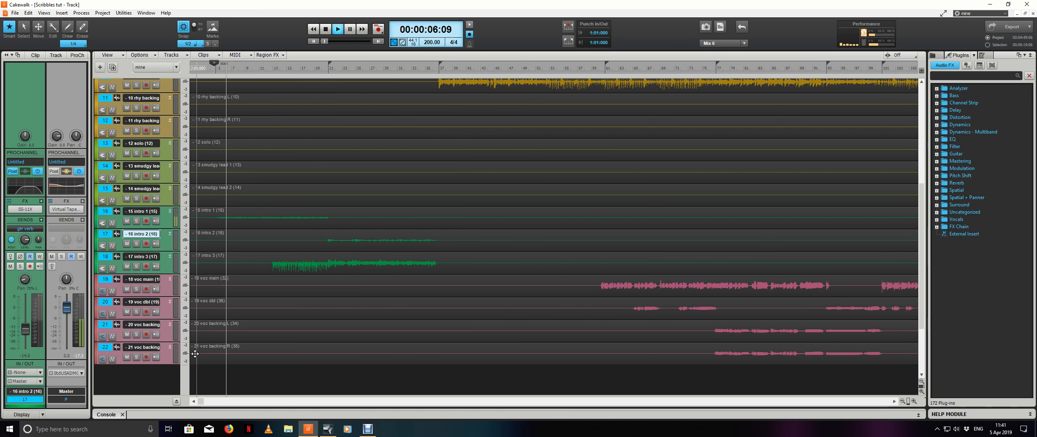
left_click(116, 415)
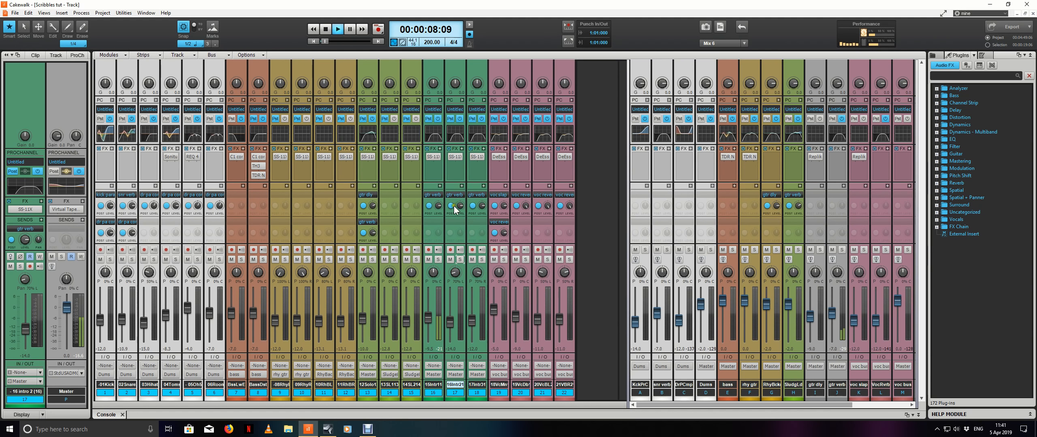
left_click(435, 204)
left_click_drag(436, 204, 438, 206)
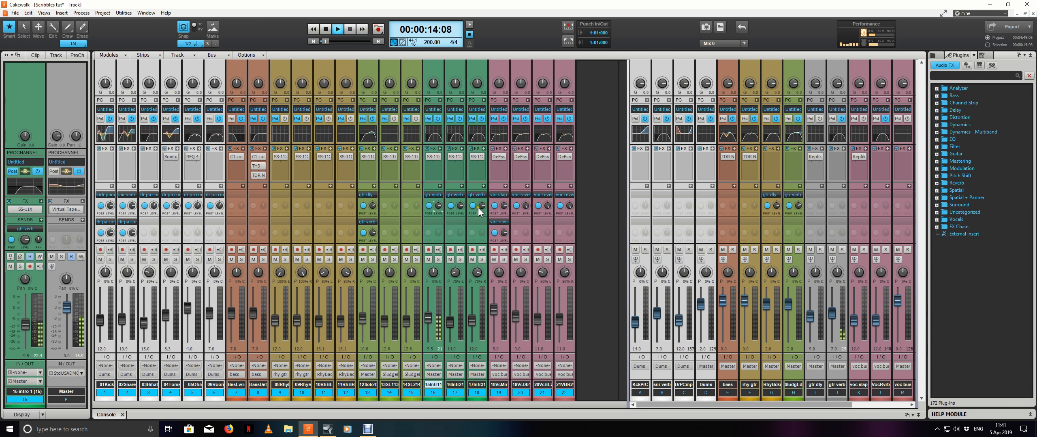
Step: Adjust the 17 intro 3 track's gtr verb send level during playback and check it briefly in solo
mouse_move(482, 206)
left_click_drag(482, 207, 482, 208)
left_click(482, 259)
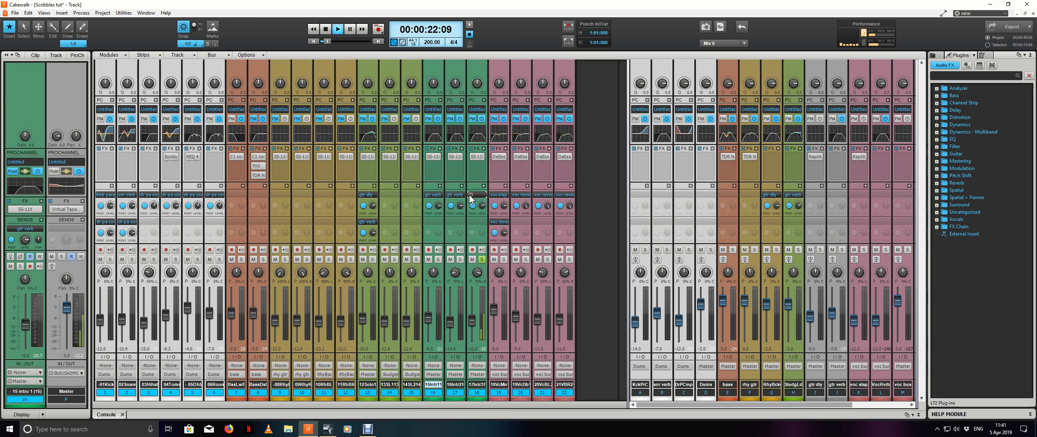
left_click(481, 260)
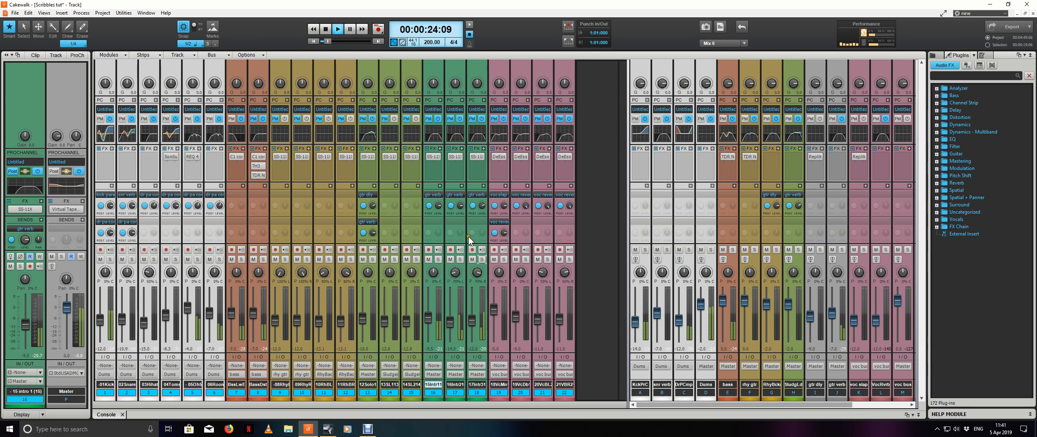
Step: Solo the 16 intro 2 track, adjust its gtr verb send level by ear and unsolo it
left_click(459, 260)
left_click(461, 205)
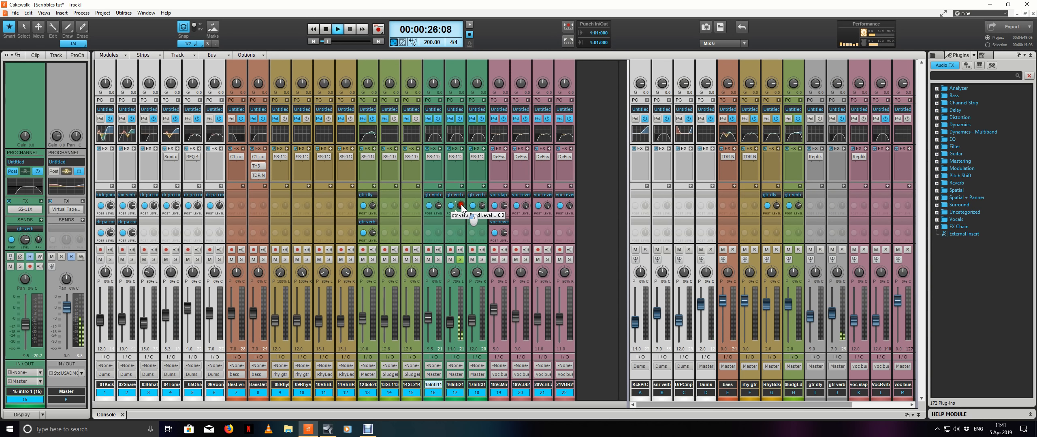
left_click_drag(461, 204, 461, 204)
left_click_drag(461, 204, 461, 204)
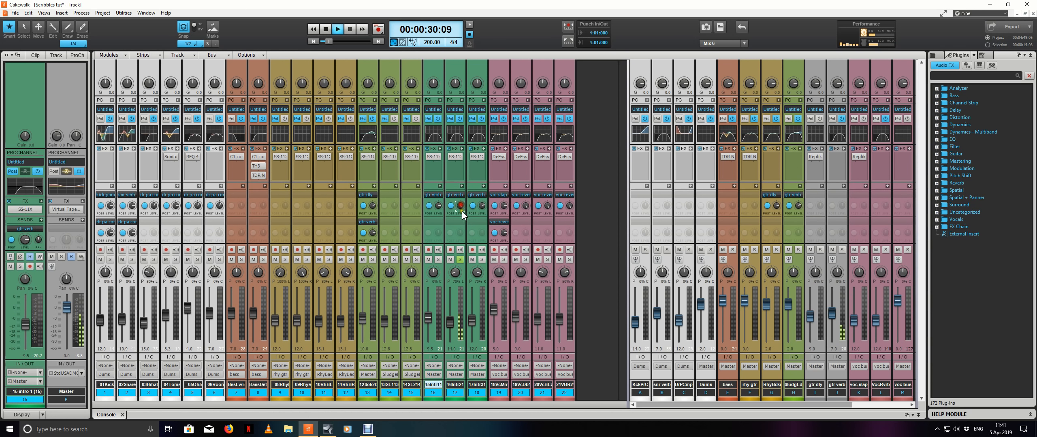
left_click(459, 259)
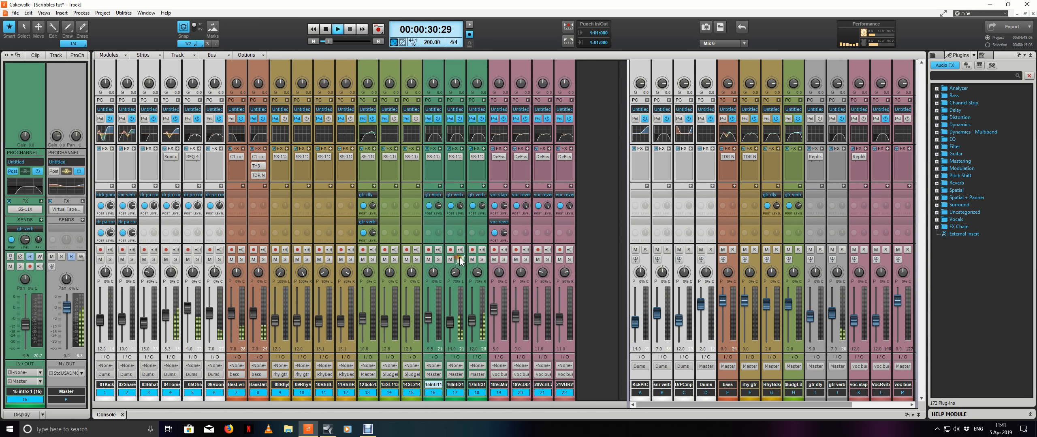
Step: Select the 16 intro 2 track, listen to the full mix, stop playback and save the project
left_click(458, 215)
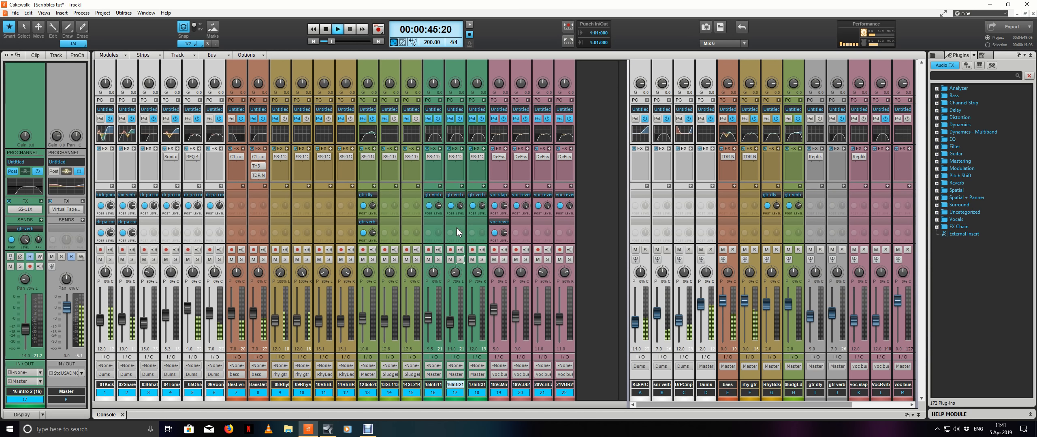
key("space")
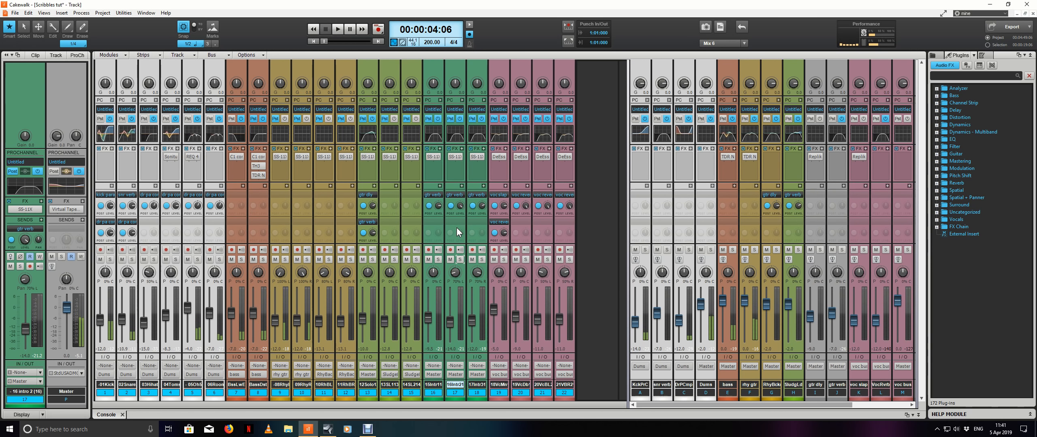
key("ctrl+s")
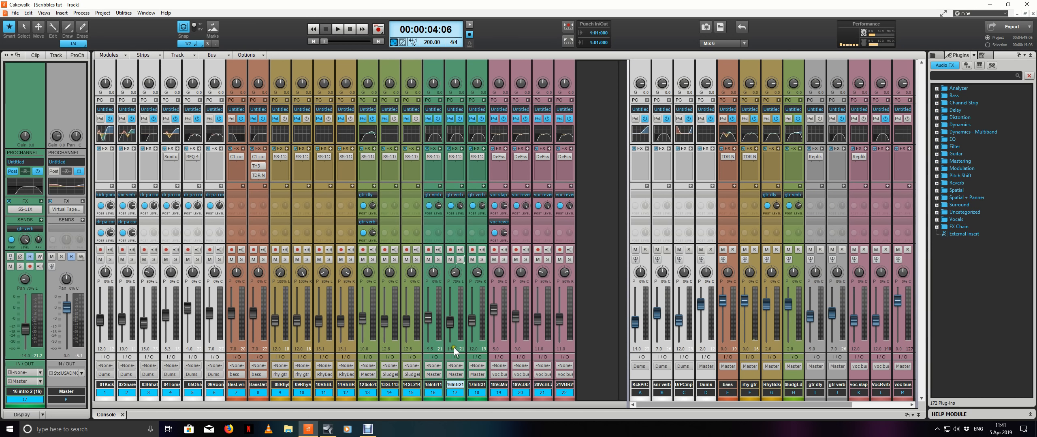
Step: Play the full mix in the track view from 00:00:24:00 to check the intro guitars
key("alt+1")
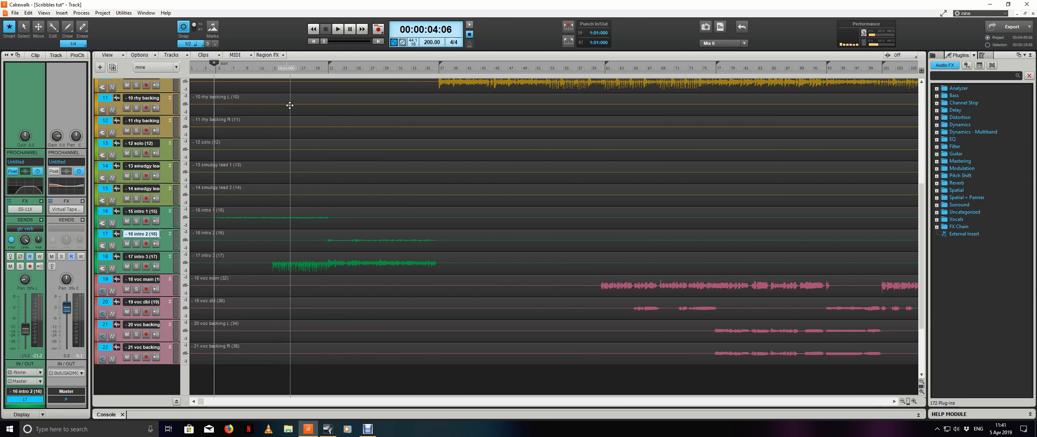
left_click(327, 70)
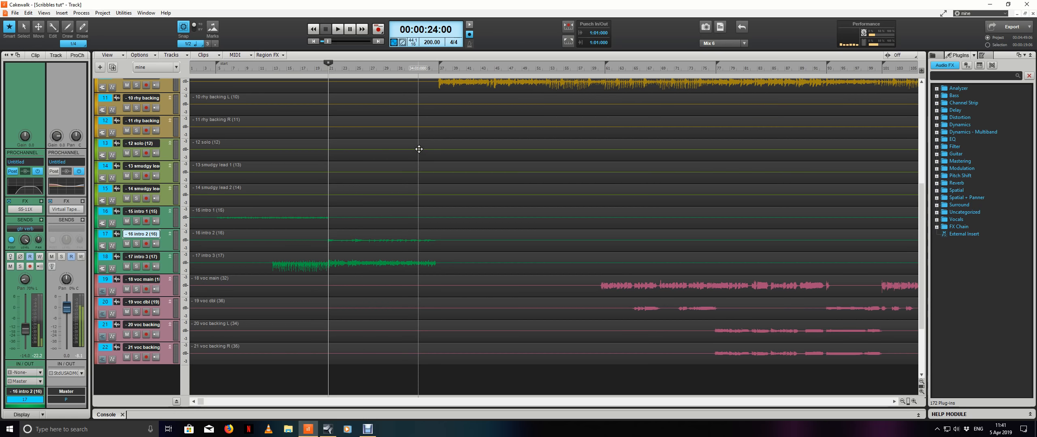
key("space")
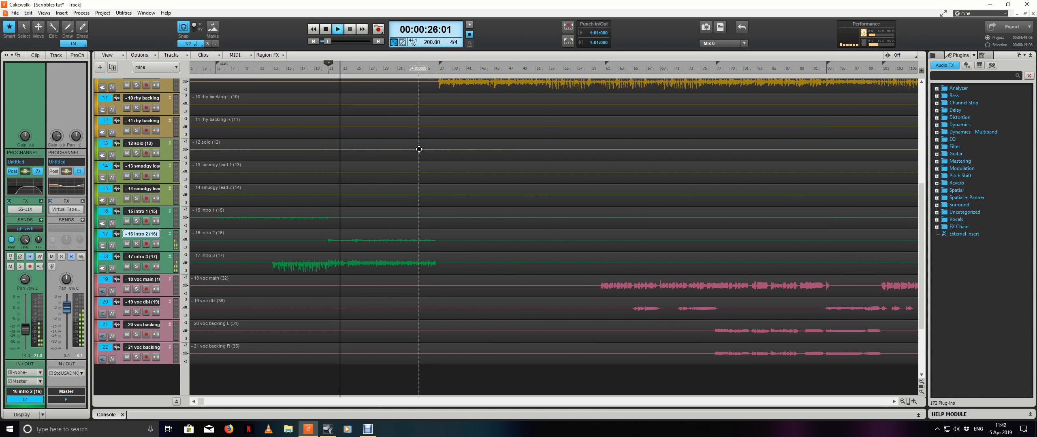
key("space")
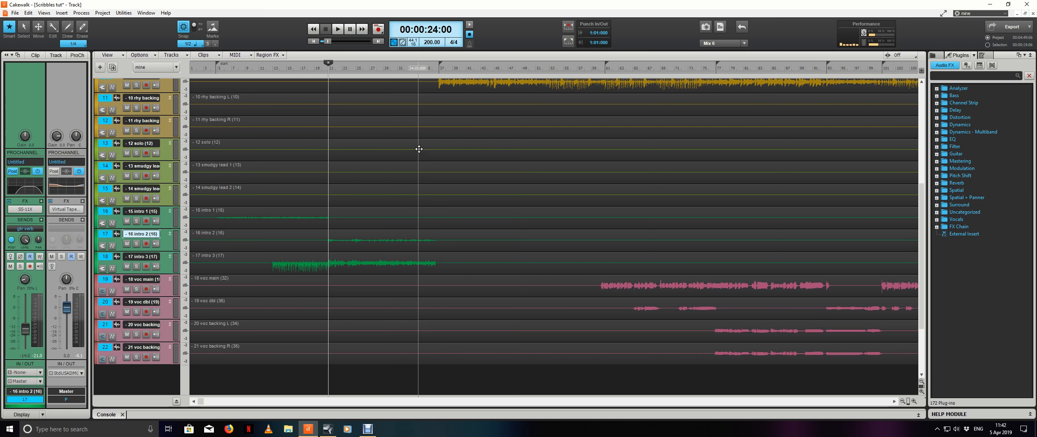
Step: Audition the 17 intro 3 track in solo from 00:00:24:00, and unsolo it after stopping playback
left_click(168, 269)
left_click(137, 267)
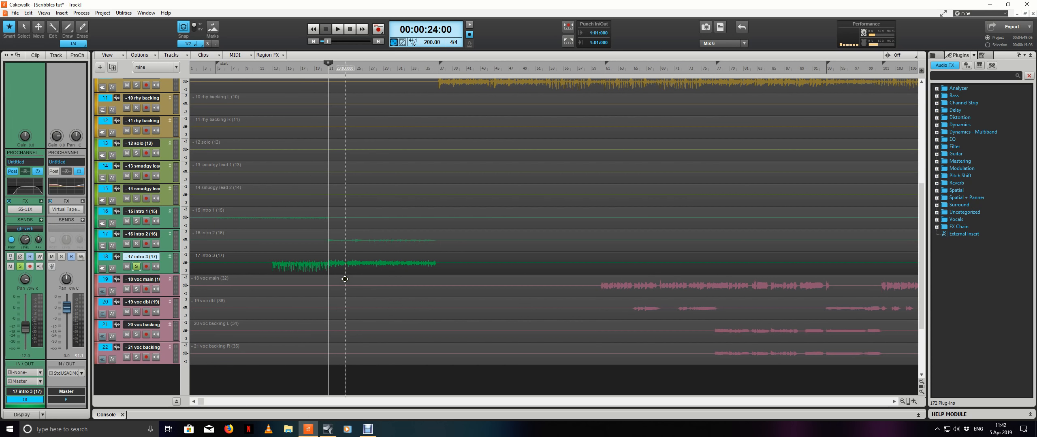
key("space")
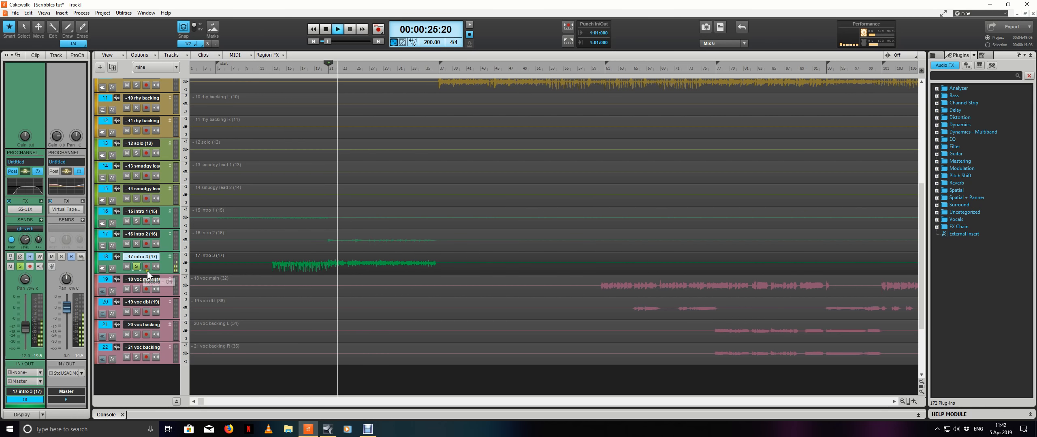
key("space")
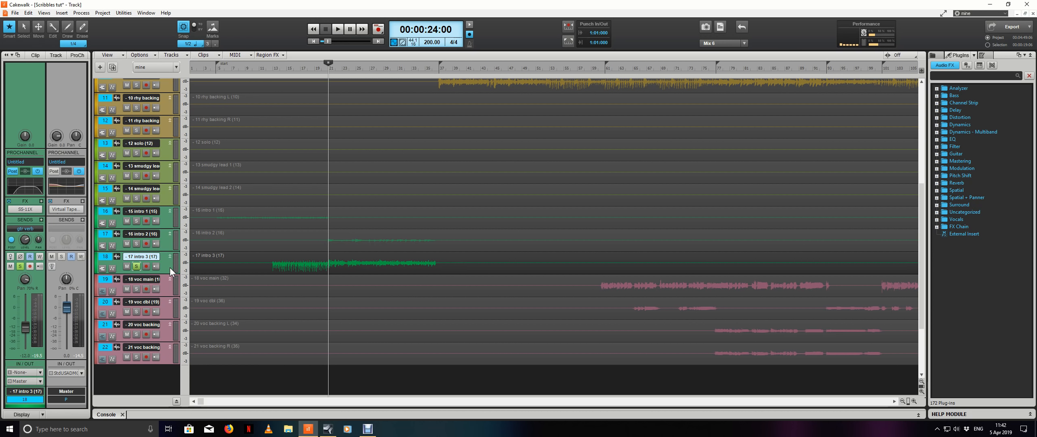
left_click(136, 266)
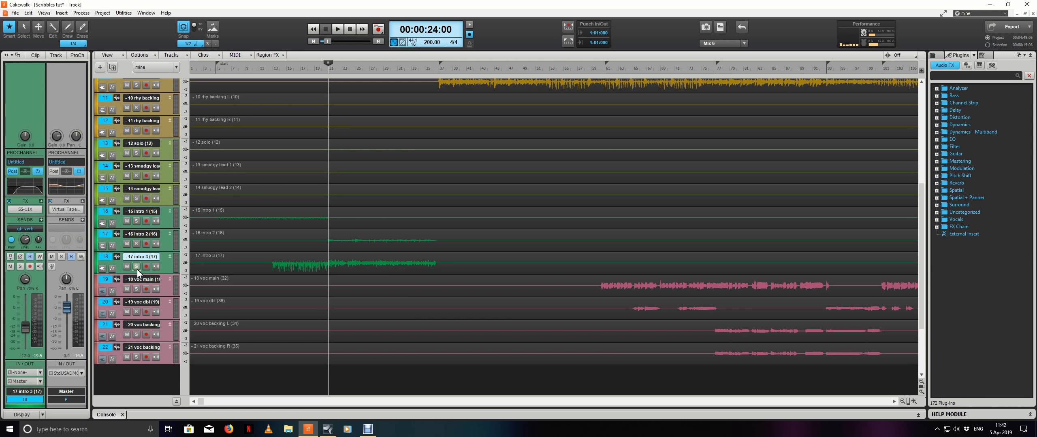
Step: Play the full mix from 00:00:24:00, select the 16 intro 2 track and bring up the console
key("space")
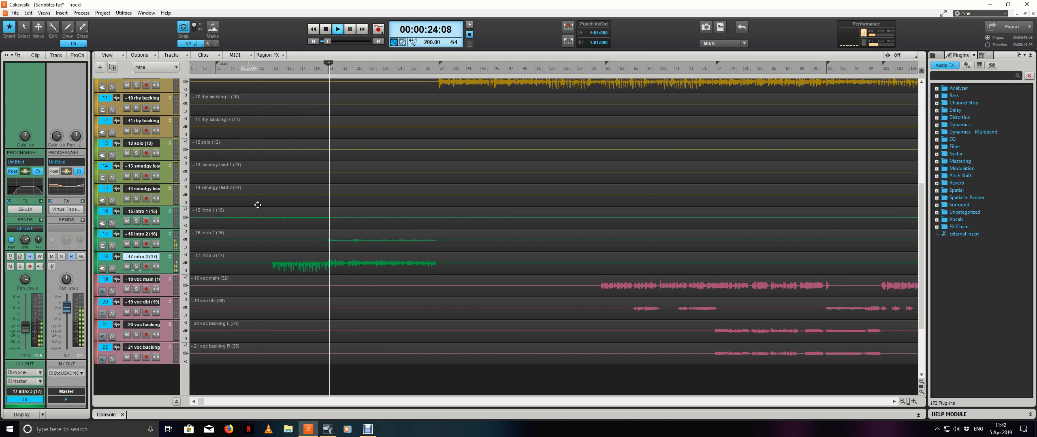
left_click(178, 243)
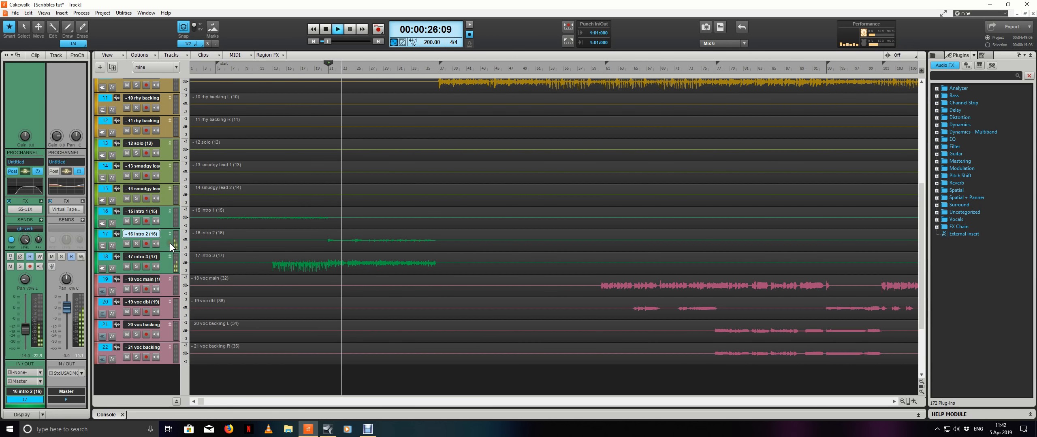
left_click(110, 416)
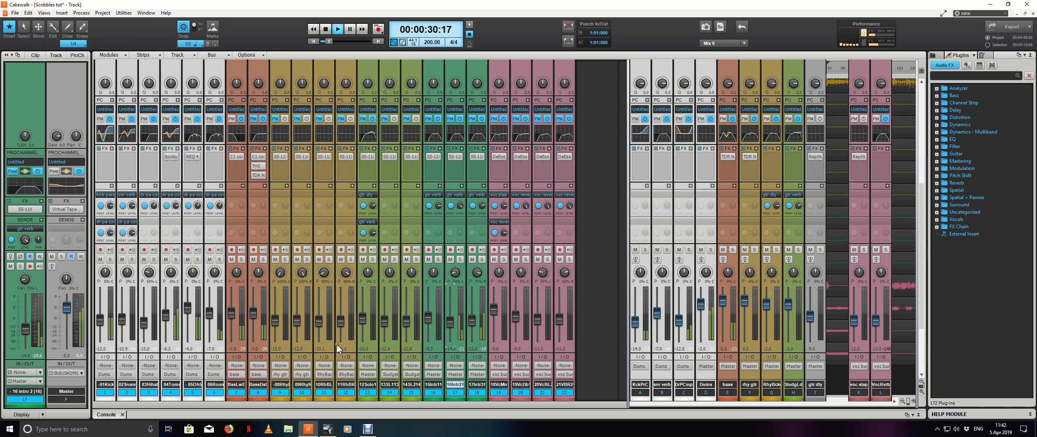
Step: Check the gtr verb send on the 16 intro 2 channel while the mix plays, and save the project
mouse_move(461, 207)
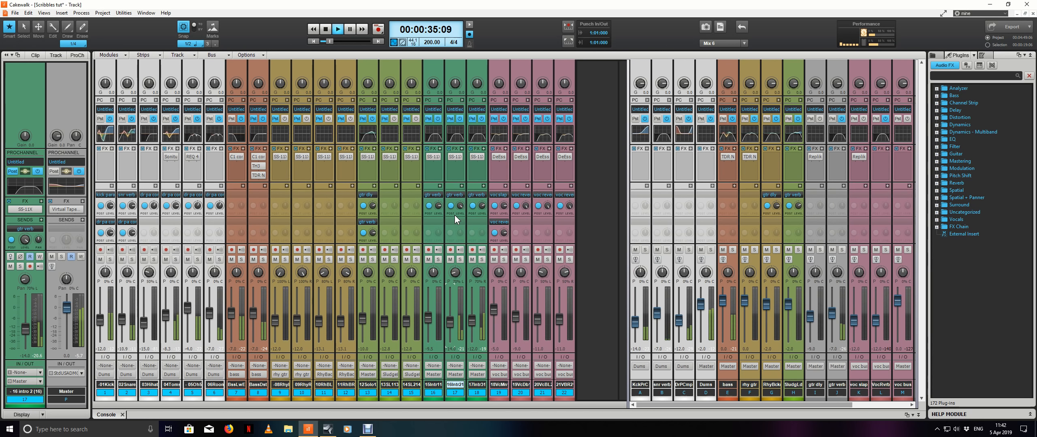
left_click(455, 194)
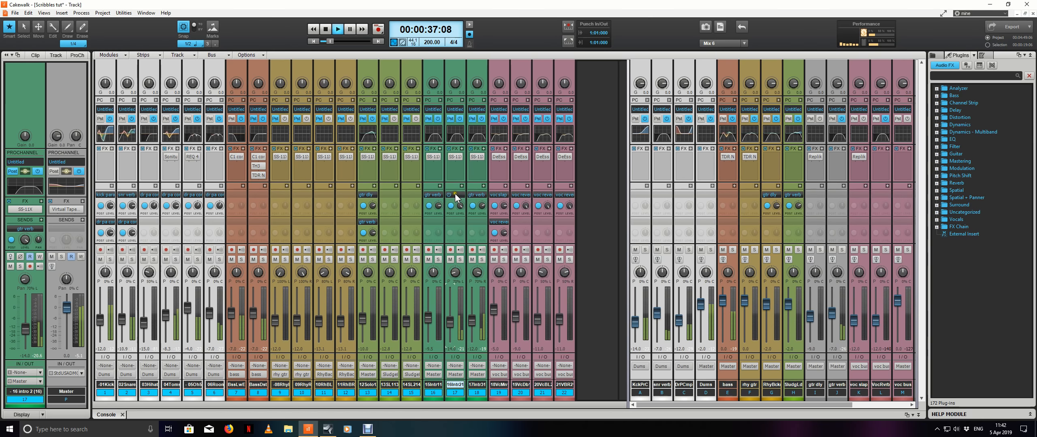
left_click(610, 205)
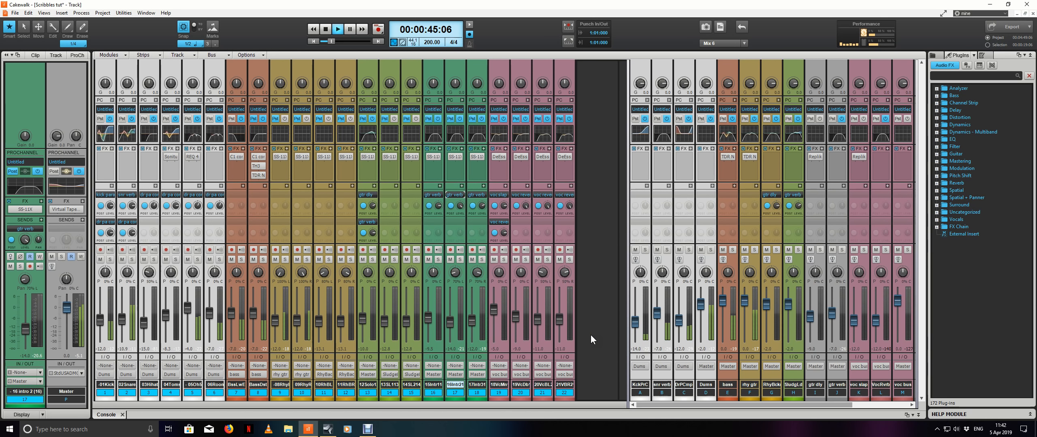
key("ctrl+s")
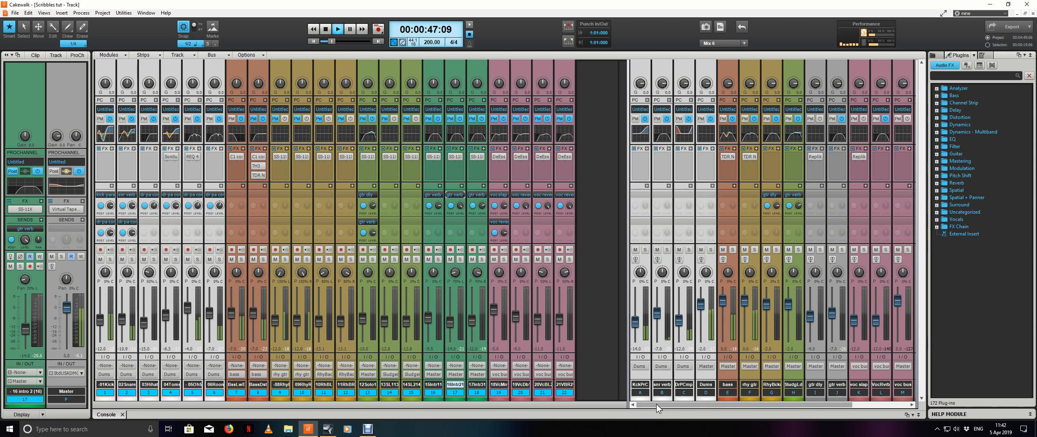
Step: Select the Dums bus and look through the console's bus strips up to the Master bus during playback
mouse_move(656, 407)
left_mouse_down()
mouse_move(684, 407)
mouse_move(638, 407)
left_mouse_up()
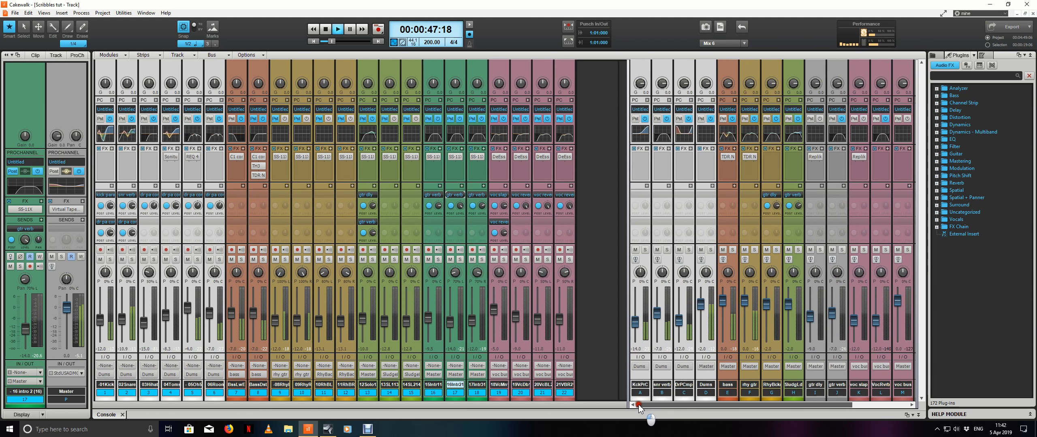
left_click(700, 186)
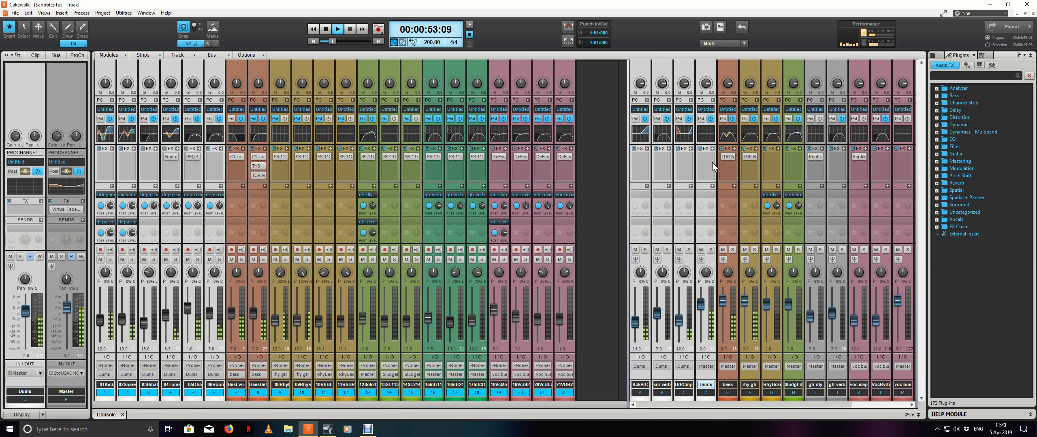
left_click_drag(727, 405, 921, 416)
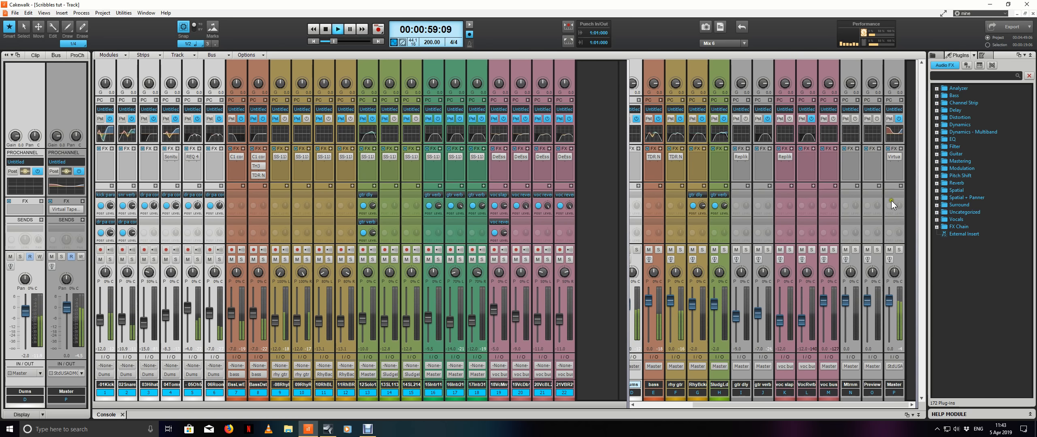
Step: Stop playback and expand the Master bus's ProChannel to show its EQ and compressor modules
key("space")
left_click(900, 99)
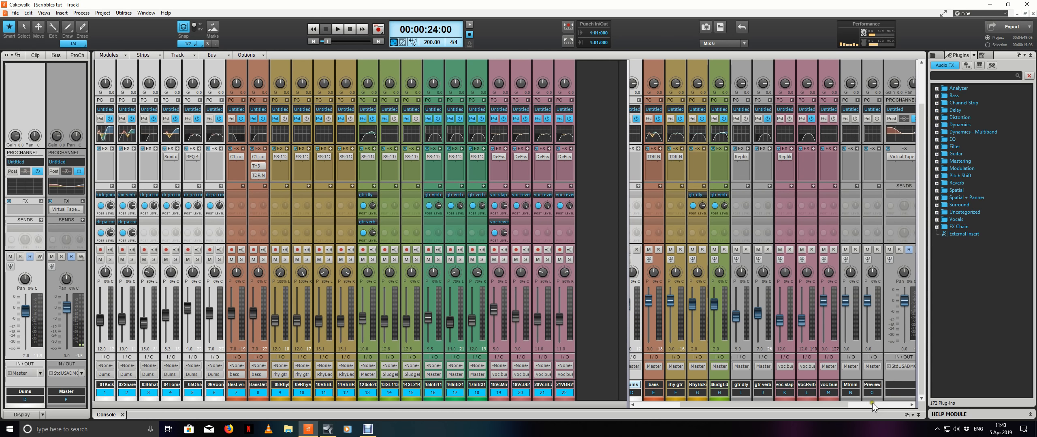
left_click(885, 403)
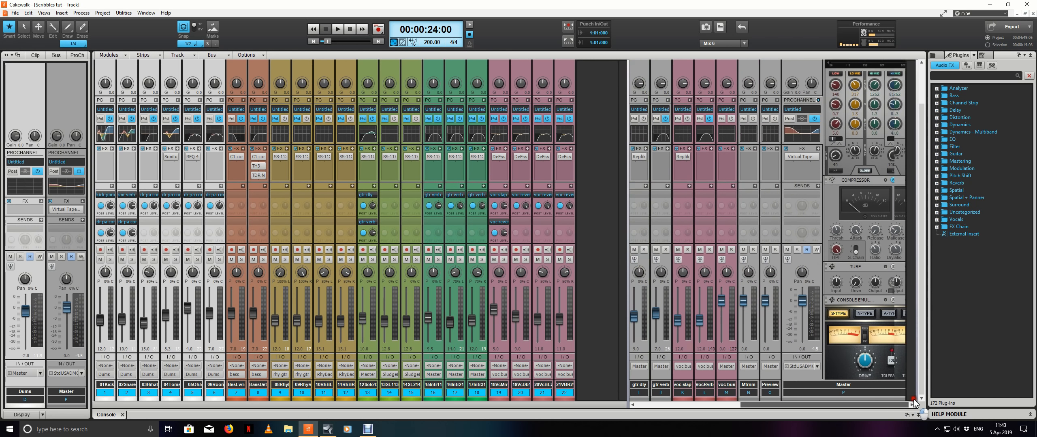
scroll(883, 192, "up", 3)
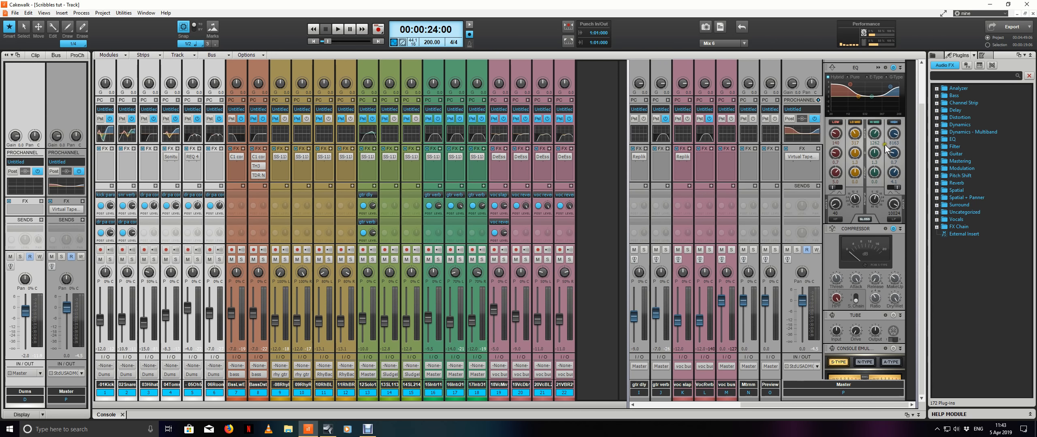
scroll(887, 149, "down", 3)
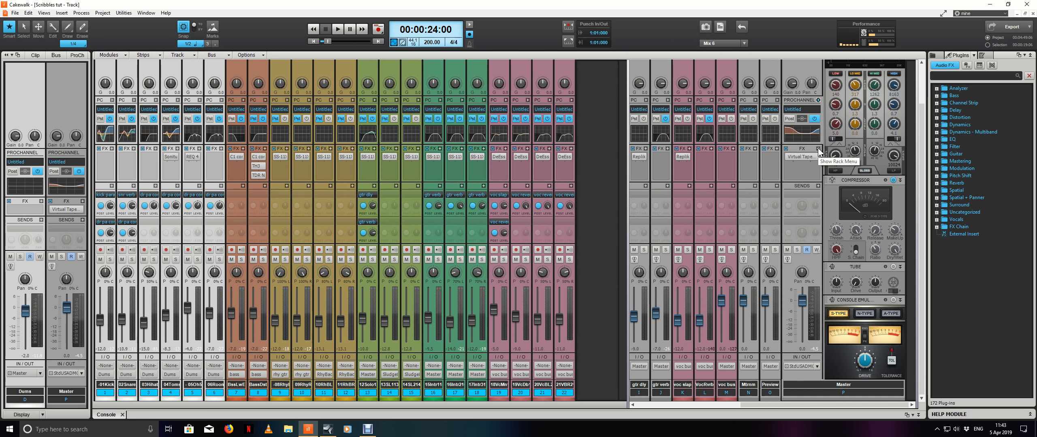
Step: In the track view, place the playhead at 00:02:19:06 and start playback from there
key("d")
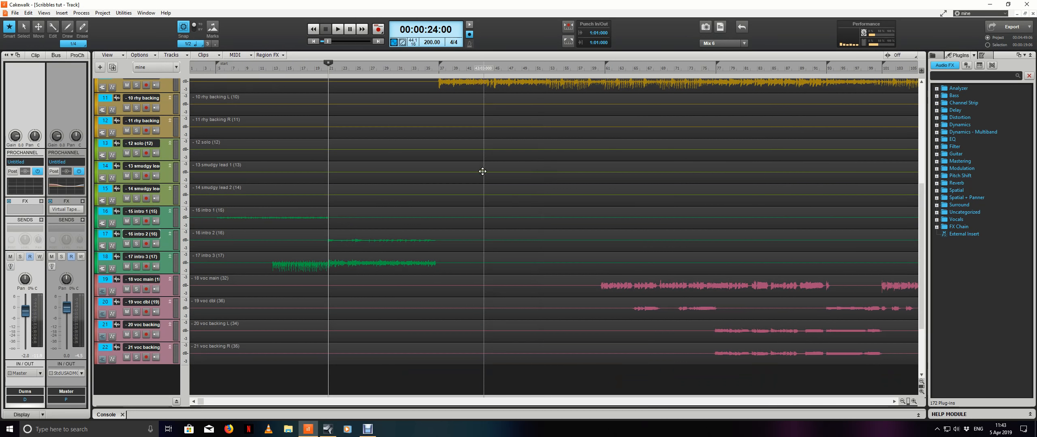
scroll(474, 167, "up", 4)
scroll(467, 165, "down", 6)
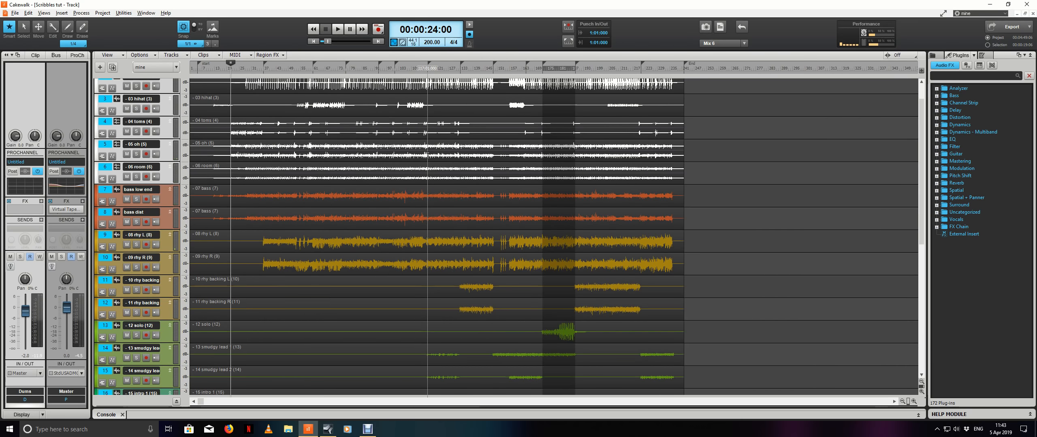
scroll(428, 155, "down", 5)
scroll(428, 156, "up", 3)
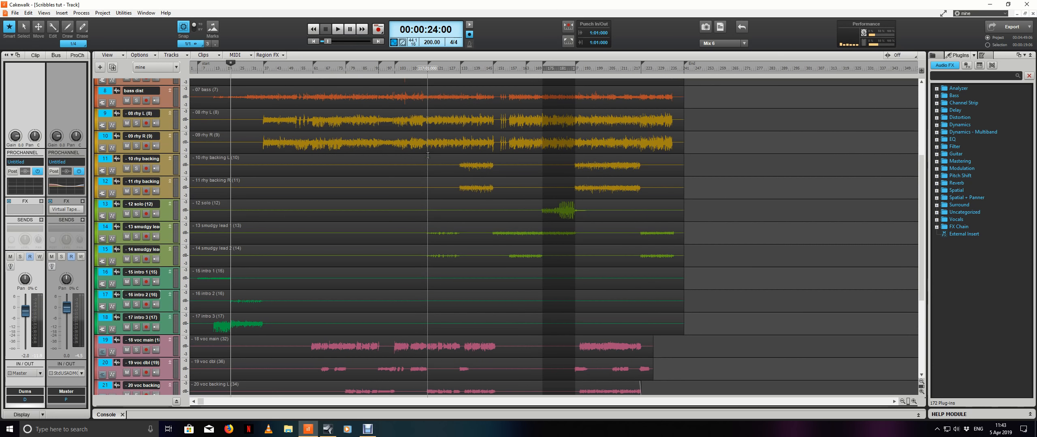
left_click(427, 69)
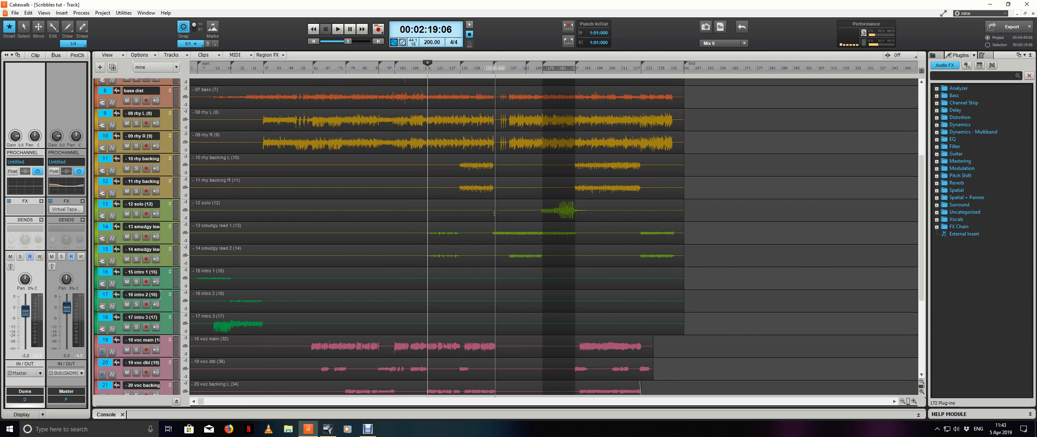
key("space")
scroll(495, 213, "down", 5)
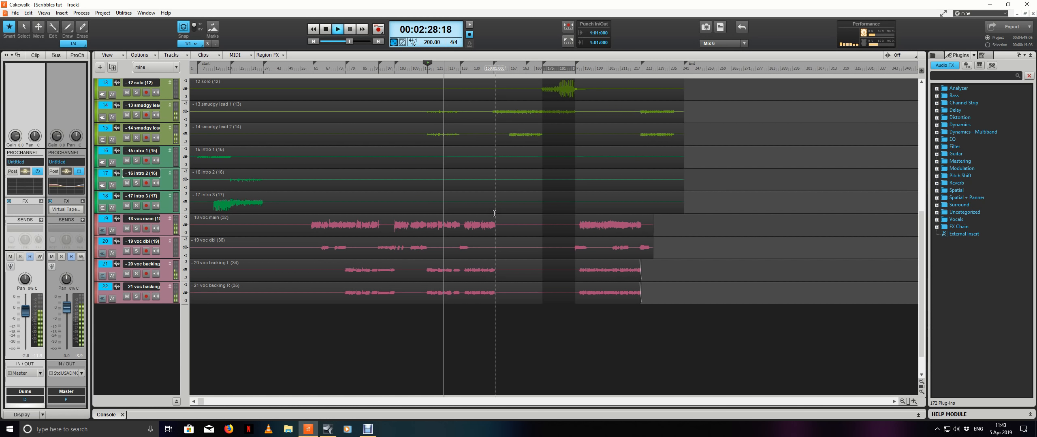
scroll(495, 213, "up", 1)
scroll(494, 214, "up", 2)
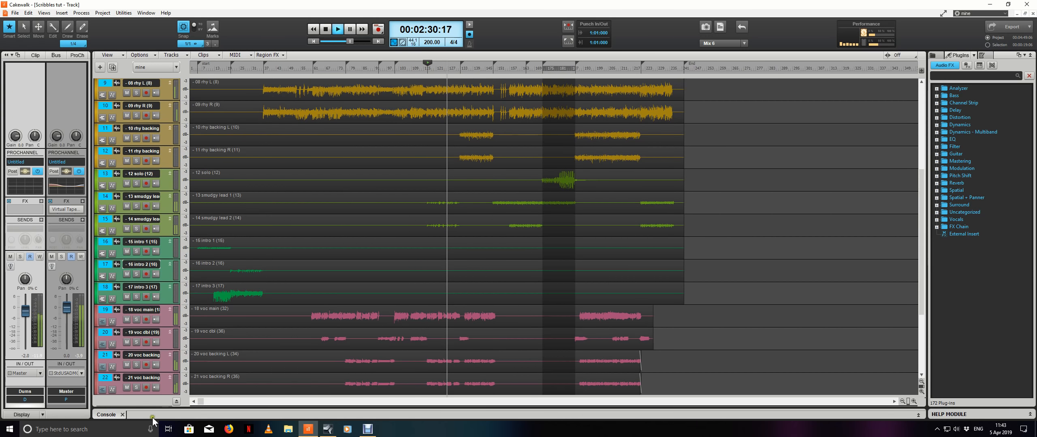
Step: Return to the console, compare the mix with the Master bus EQ bypassed and enabled, and stop playback
left_click(106, 415)
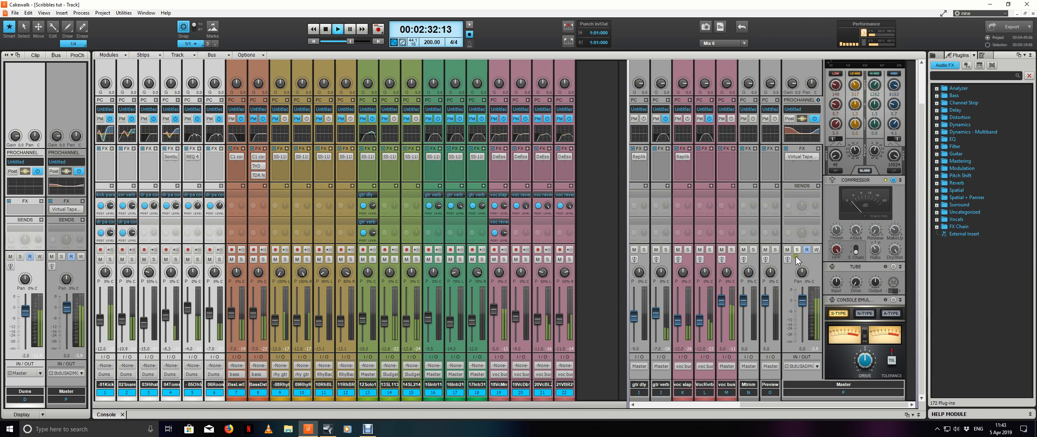
scroll(861, 112, "up", 3)
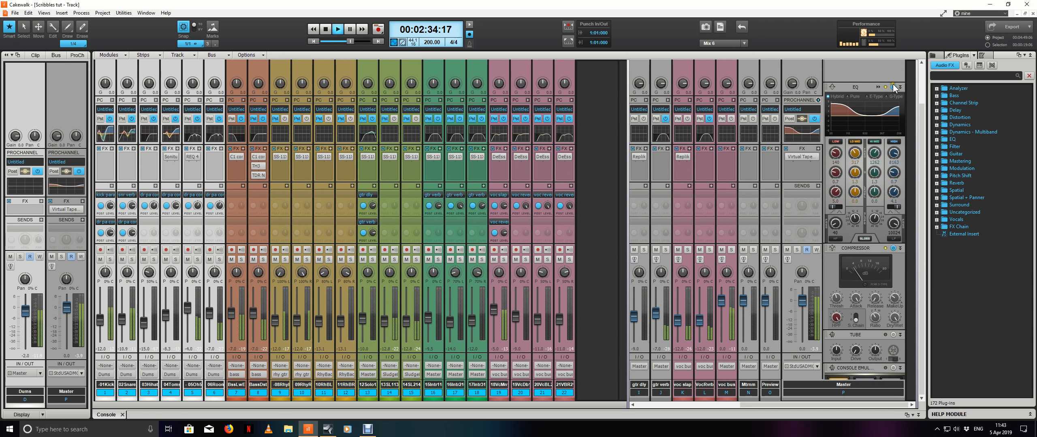
left_click(893, 86)
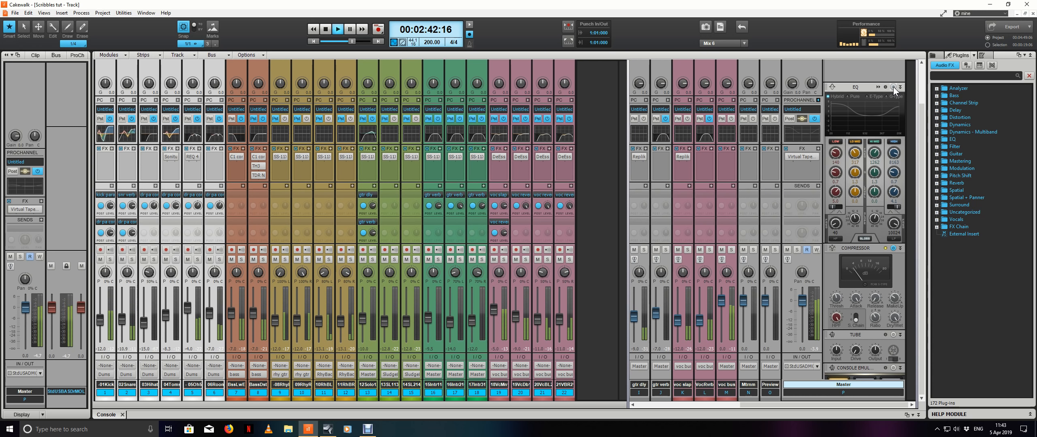
left_click(893, 87)
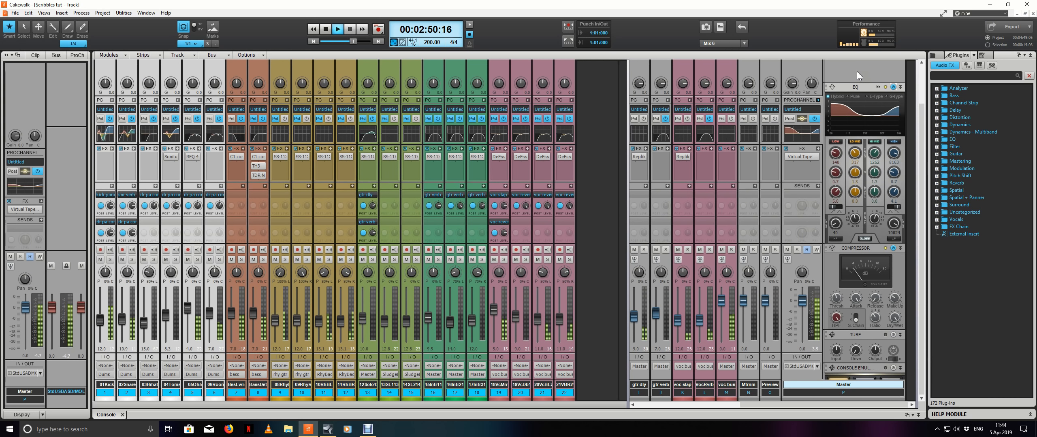
scroll(857, 71, "down", 1)
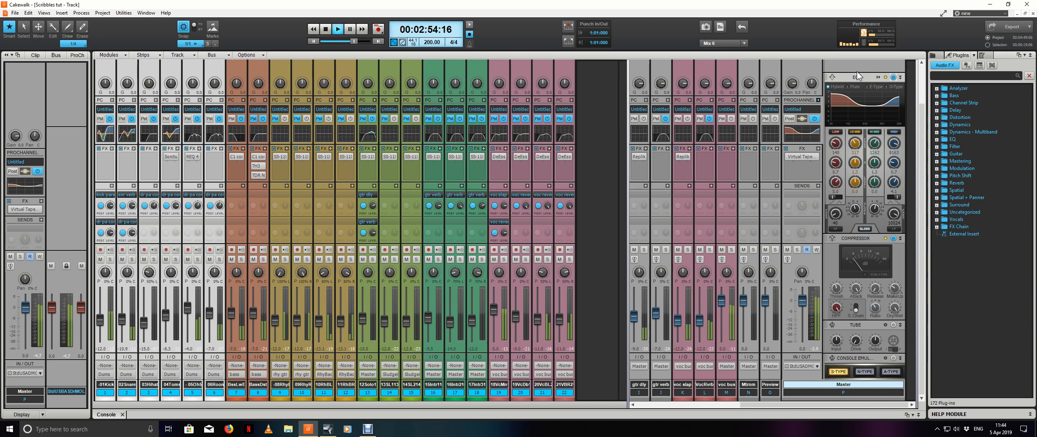
key("space")
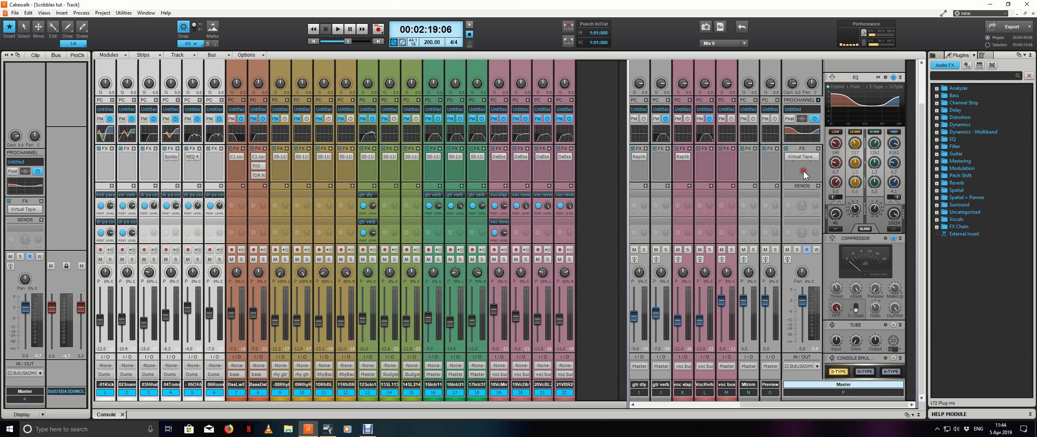
Step: Insert the C4 Stereo multiband processor into the Master bus FX rack
left_click(818, 148)
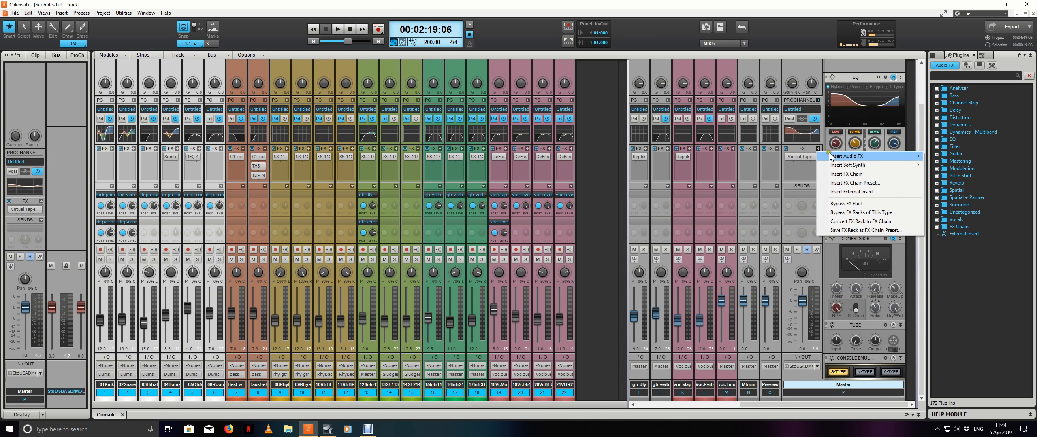
mouse_move(833, 158)
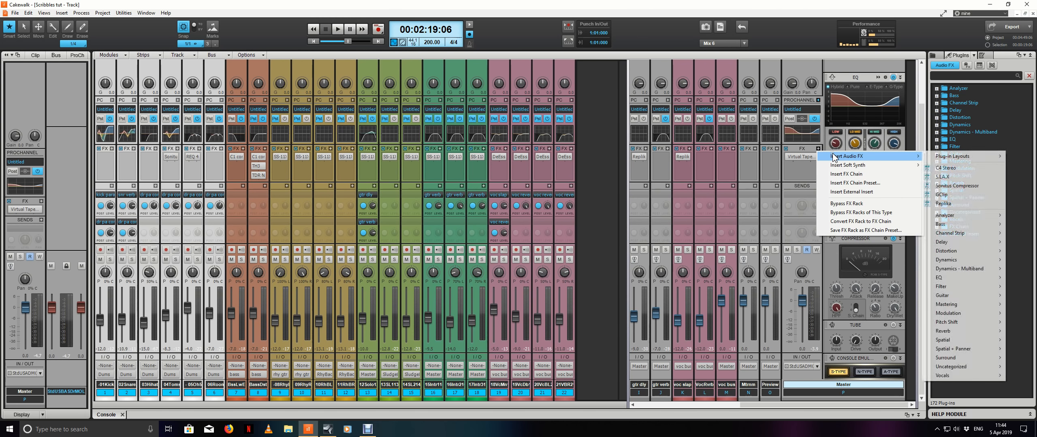
left_click(968, 169)
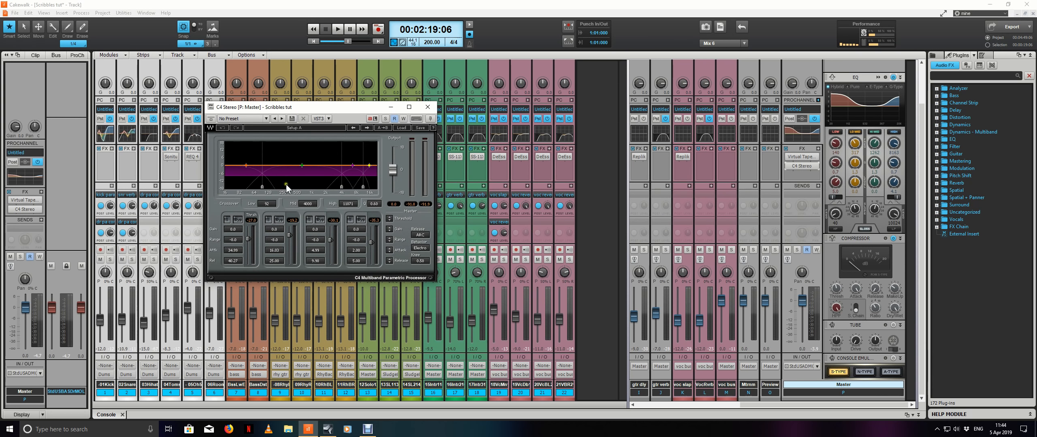
Step: Bypass the three lower bands of C4 Stereo and solo the highest band
left_click(237, 219)
left_click(279, 220)
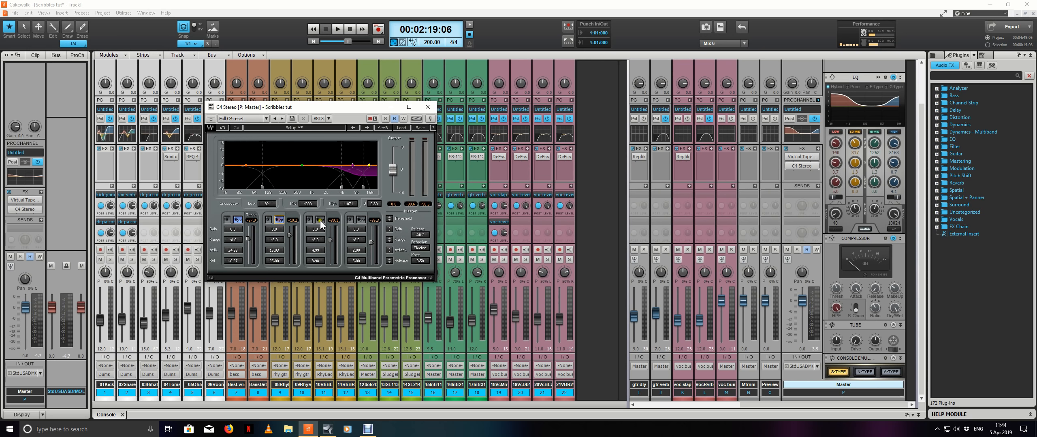
left_click(320, 220)
left_click(349, 220)
Step: During playback, set the C4 knee to Hard and the high crossover to 10075 Hz, ending with the high band unsoloed
key("space")
left_click_drag(420, 262, 436, 148)
left_click_drag(363, 192, 359, 188)
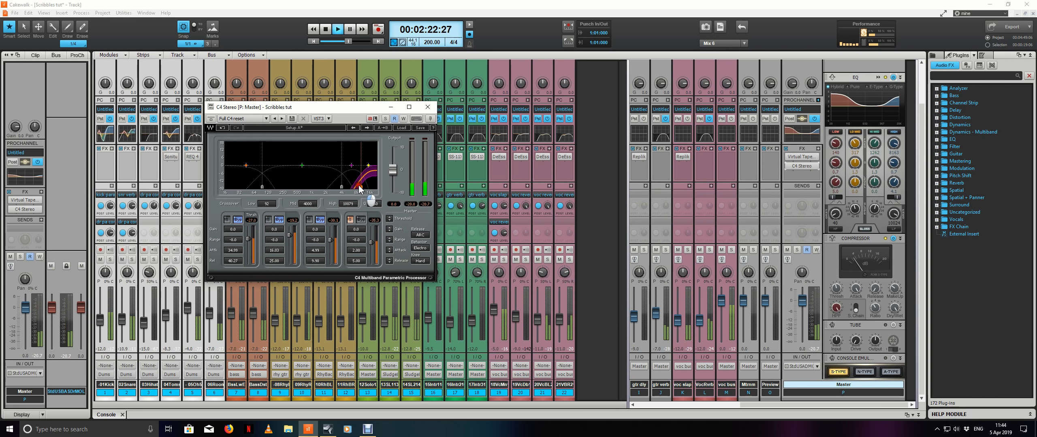
key("space")
left_click(350, 219)
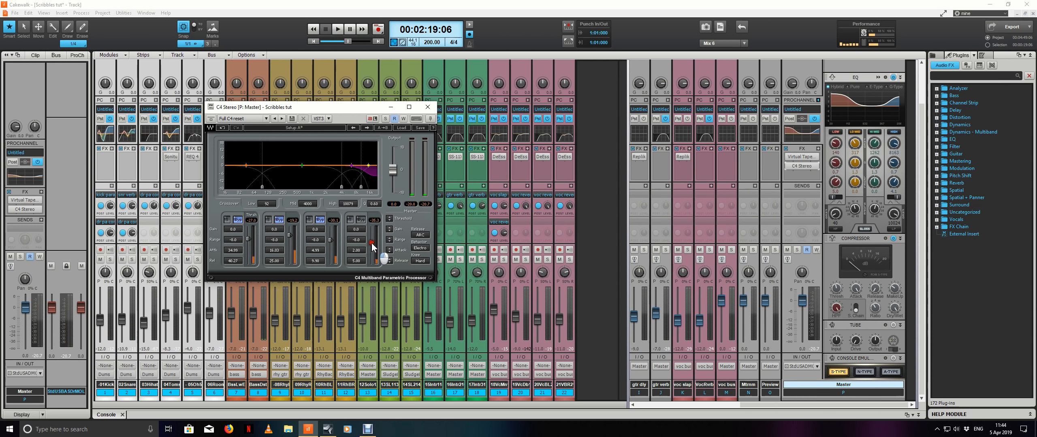
Step: During playback, set the high band's range to about -12 dB and threshold to about -23 dB, comparing the mix with C4 bypassed
key("space")
left_click_drag(371, 241, 371, 239)
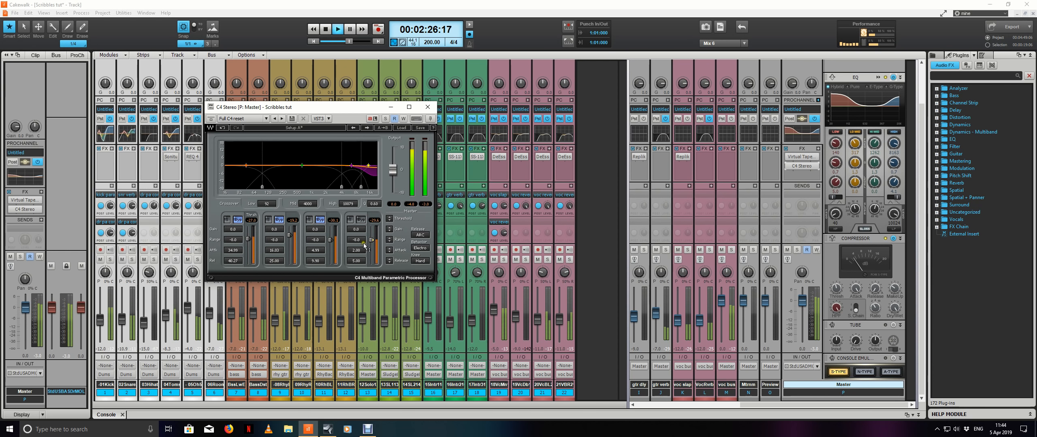
left_click_drag(364, 250, 366, 274)
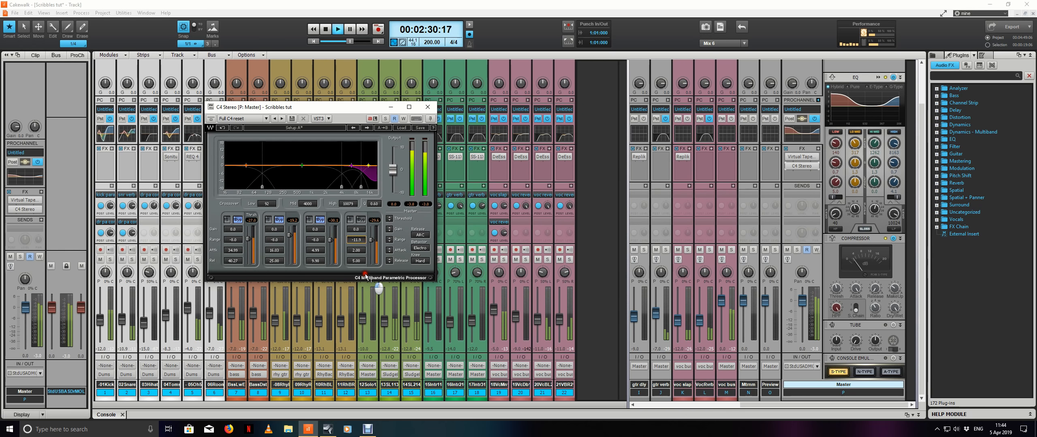
left_click_drag(372, 241, 372, 217)
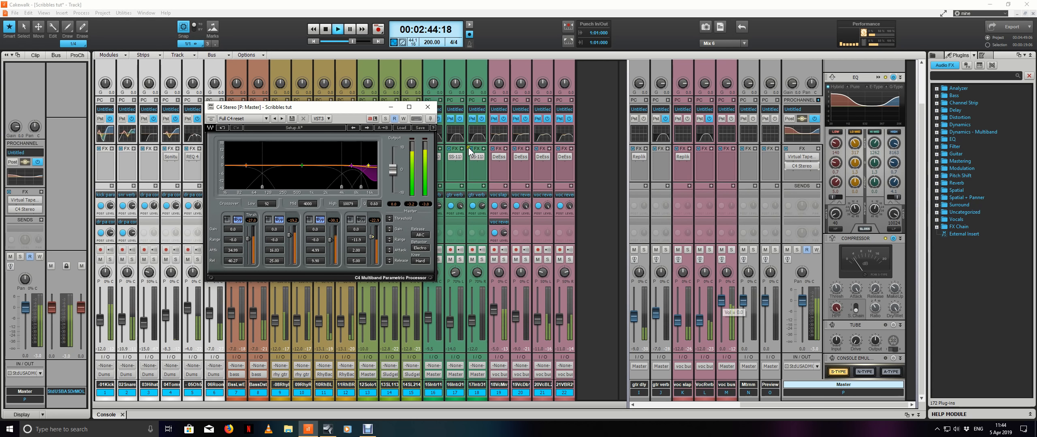
left_click_drag(374, 237, 372, 238)
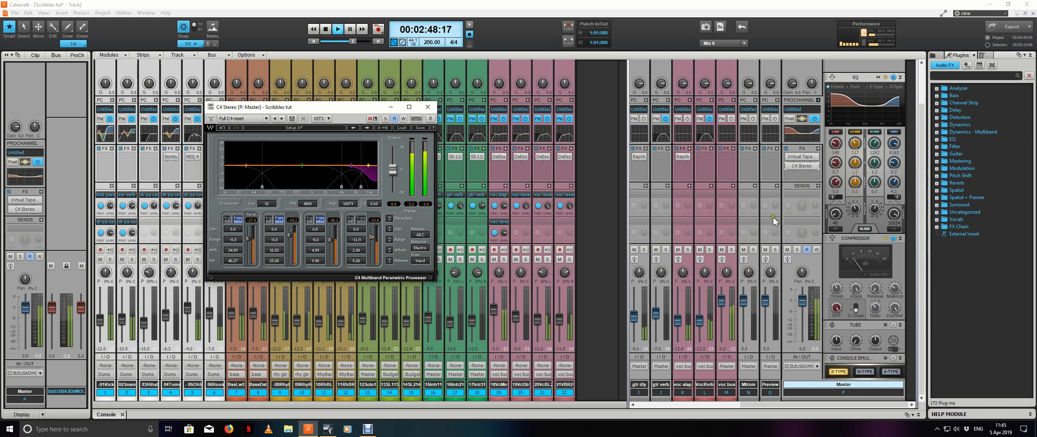
left_click(786, 166)
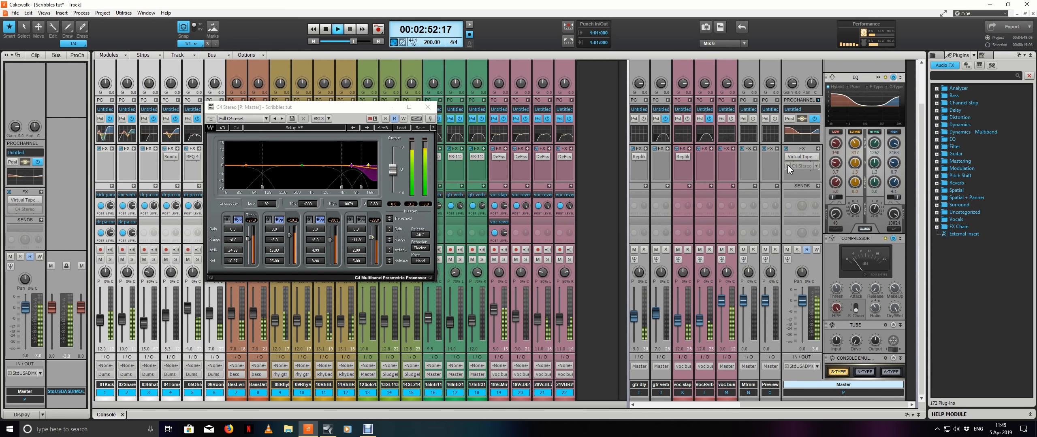
left_click(787, 166)
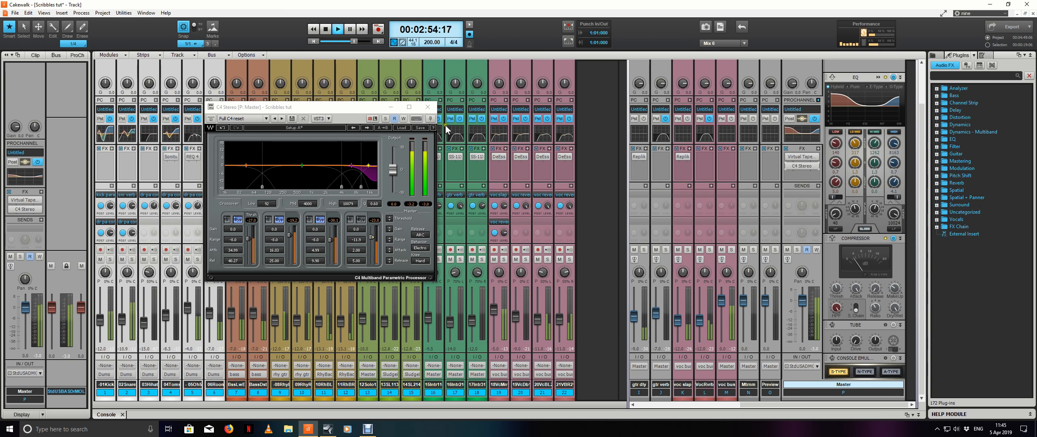
Step: Shorten the high band's attack to 0.50 ms with release at 5.00 ms, and stop playback
left_click_drag(358, 251, 357, 357)
left_click_drag(359, 262, 363, 327)
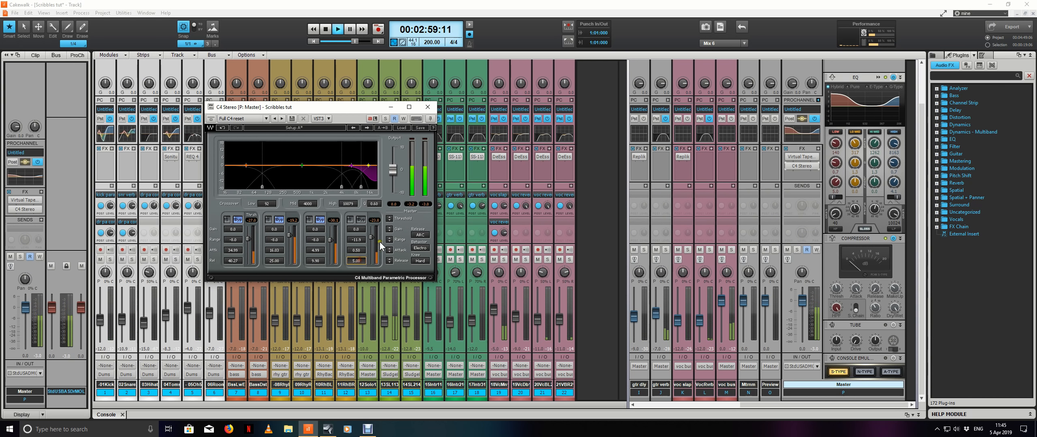
key("space")
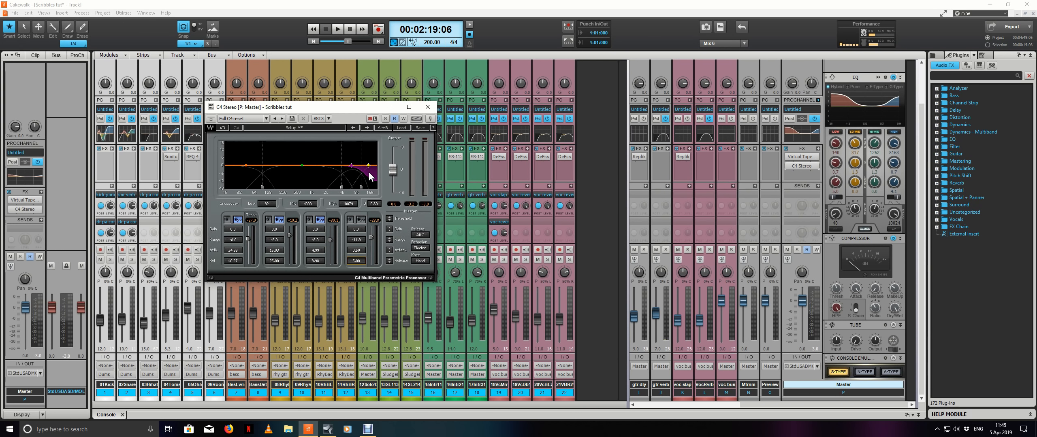
Step: Resume playback, close the C4 Stereo window and save the project
key("space")
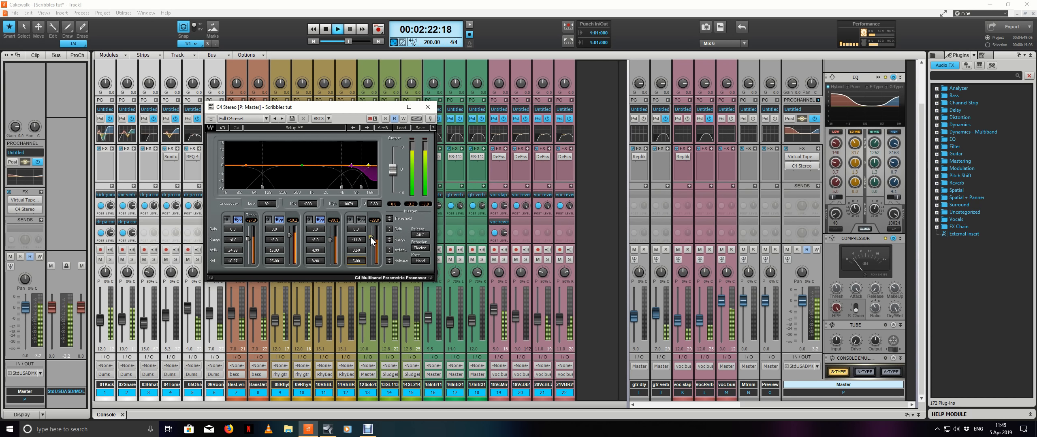
left_click(428, 107)
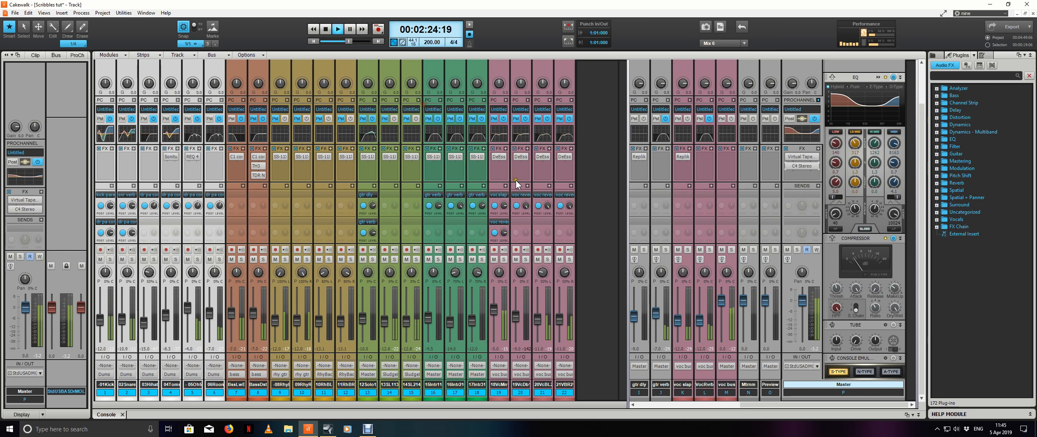
key("ctrl+s")
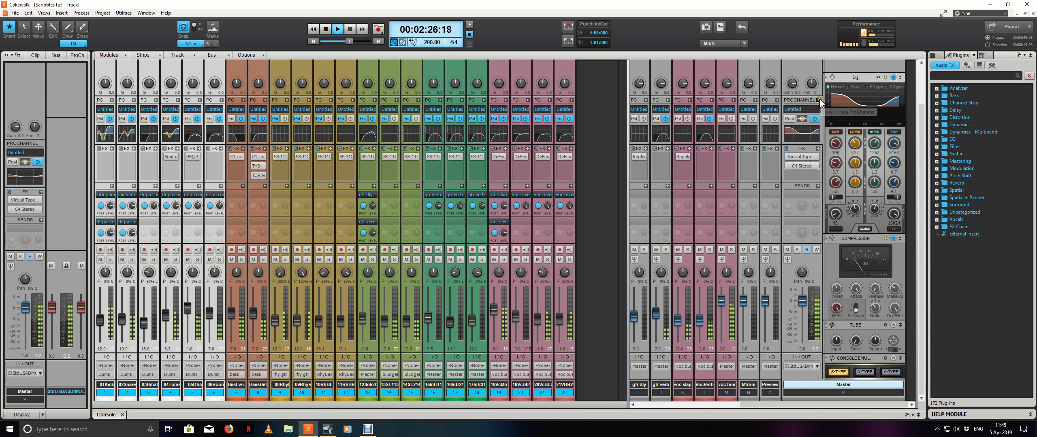
Step: Collapse the Master bus's ProChannel and expand the ProChannel of the 18 voc main track
left_click(816, 100)
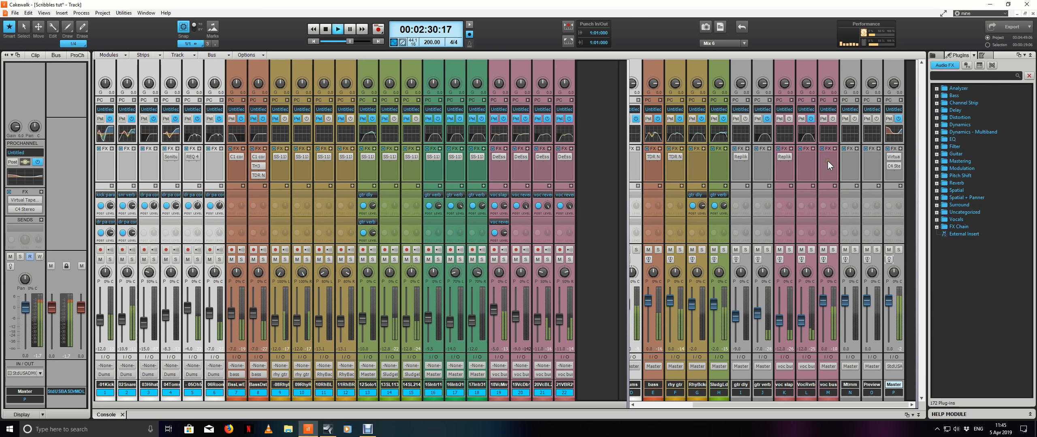
left_click(507, 101)
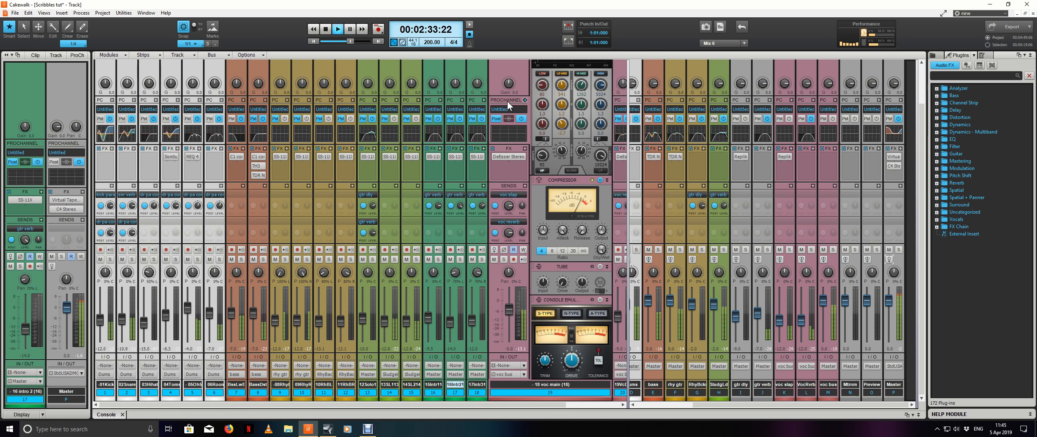
Step: Stop playback and open the enlarged QuadCurve Equalizer for the 18 voc main track
scroll(583, 176, "up", 3)
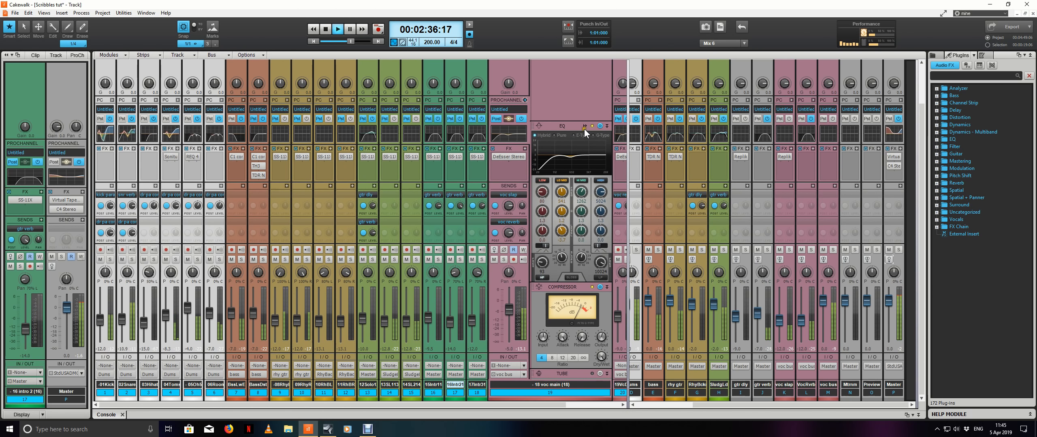
key("space")
left_click(584, 127)
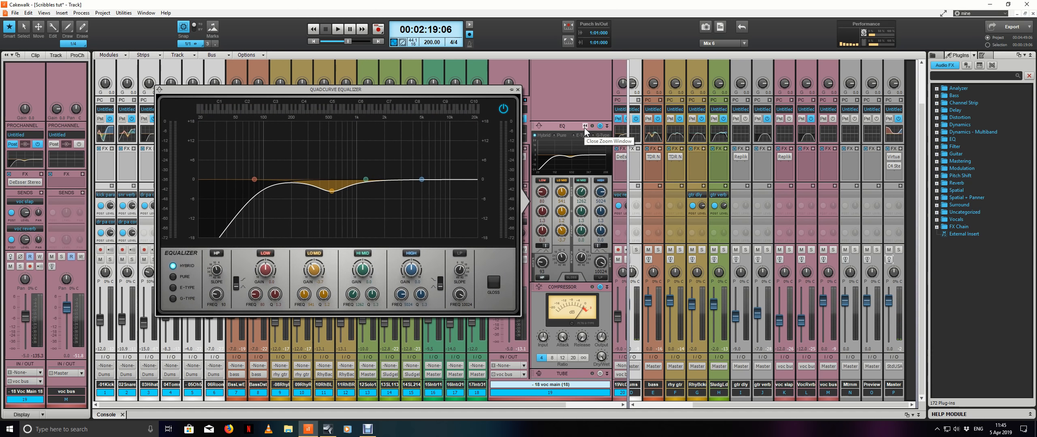
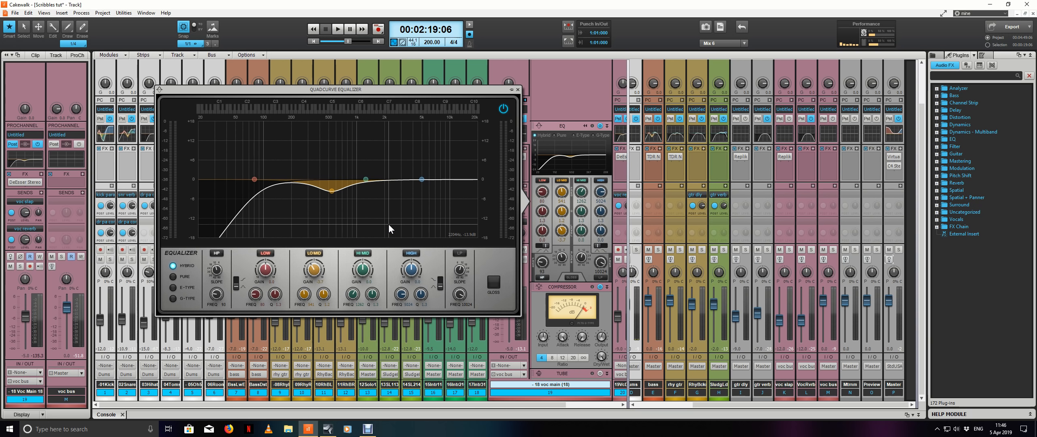
Step: During playback, boost the vocal EQ's hi-mid band by about 4 dB near 2 kHz and compare it off and on
key("space")
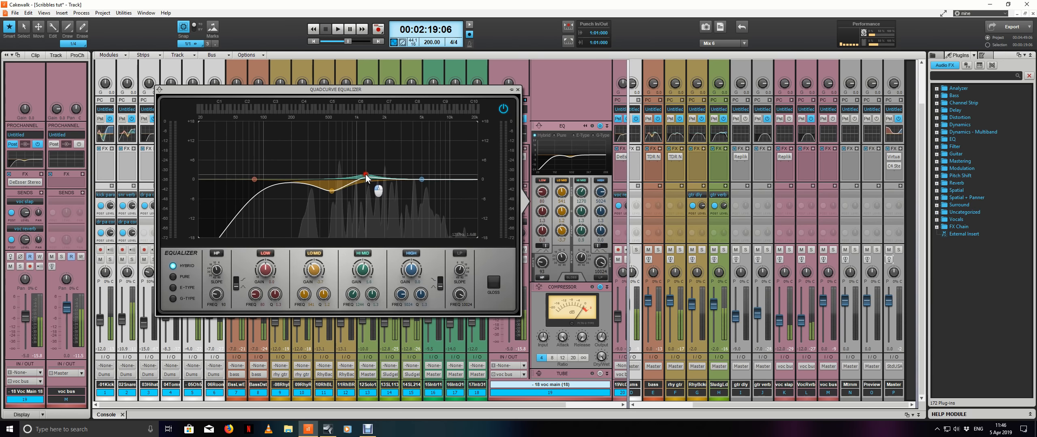
left_click_drag(366, 181, 384, 166)
double_click(384, 167)
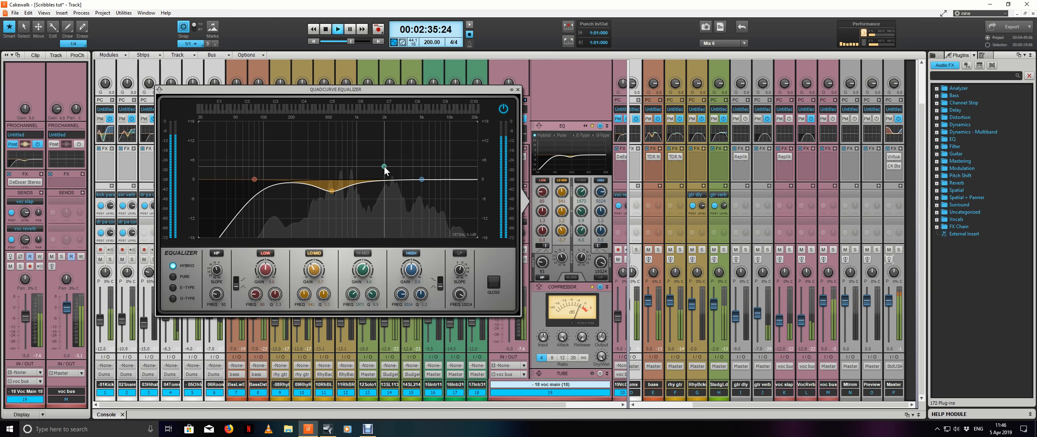
double_click(384, 167)
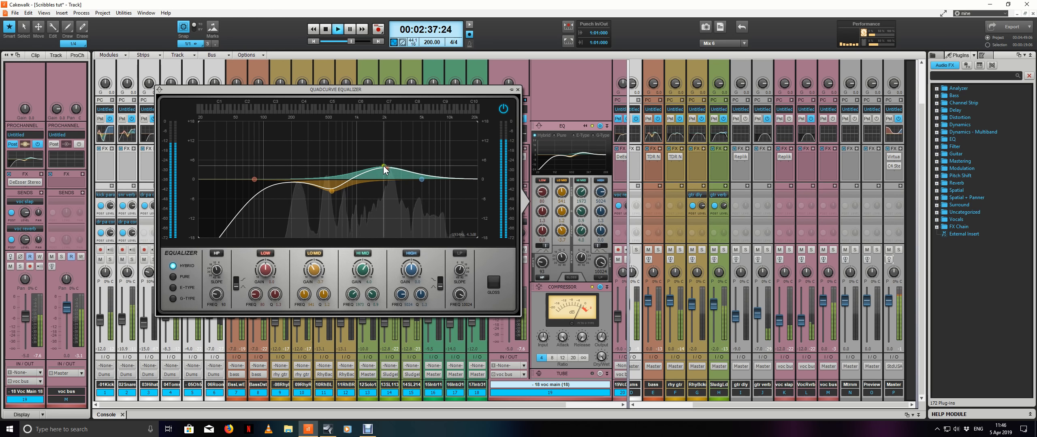
Step: Refine the vocal's hi-mid boost to about 3 dB near 2.1 kHz, comparing the sound with the band off and on
left_click_drag(384, 166, 388, 167)
scroll(383, 166, "down", 2)
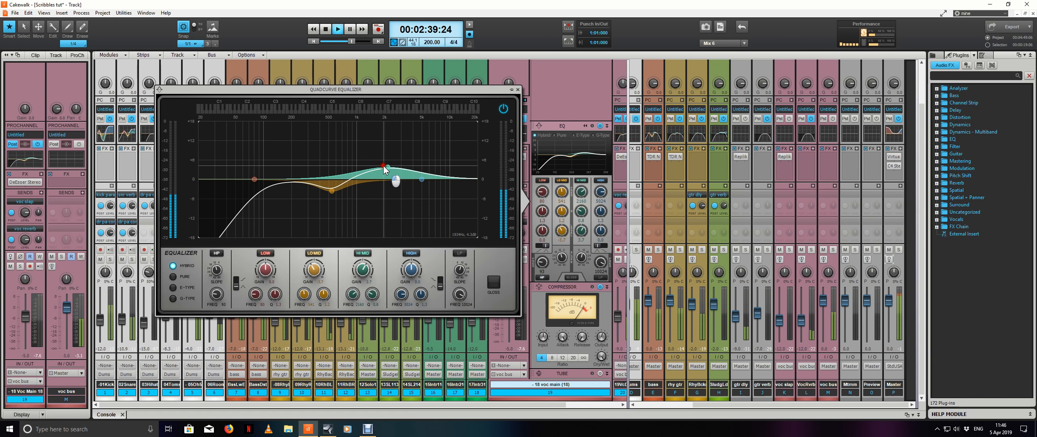
left_click_drag(383, 167, 388, 170)
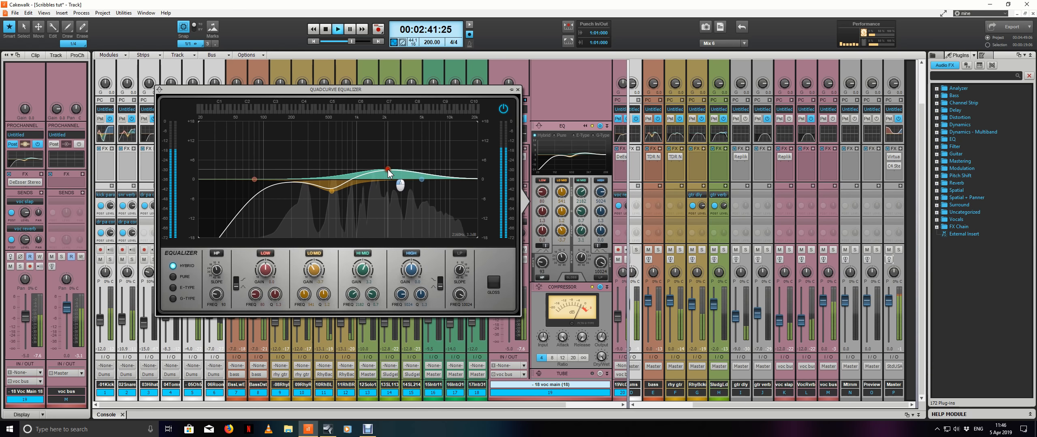
double_click(389, 172)
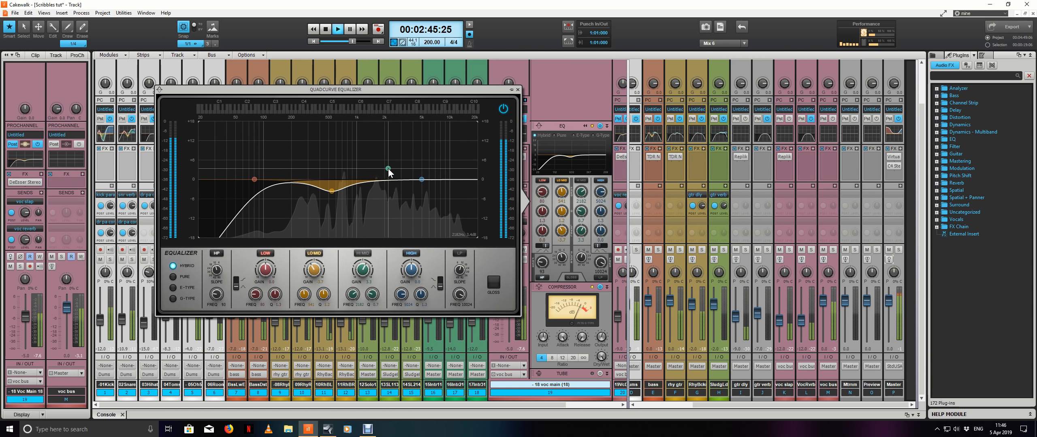
double_click(388, 172)
mouse_move(388, 169)
left_mouse_down()
mouse_move(412, 167)
mouse_move(389, 172)
left_mouse_up()
Step: Close the vocal's EQ window with playback stopped and toggle the Master bus's mono/stereo interleave
key("space")
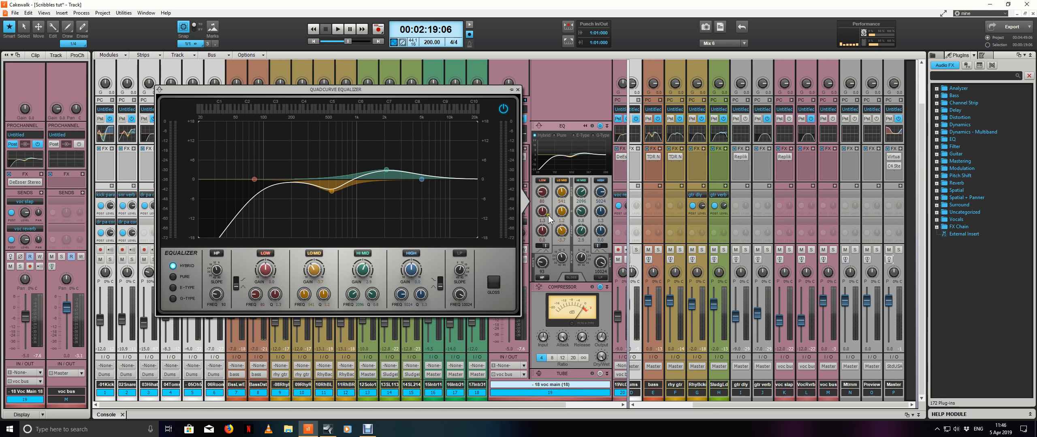
left_click(518, 90)
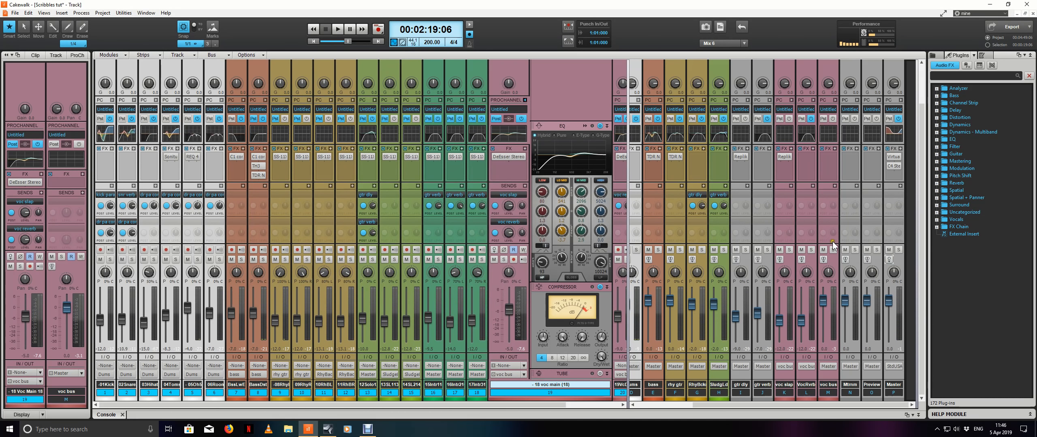
left_click(888, 260)
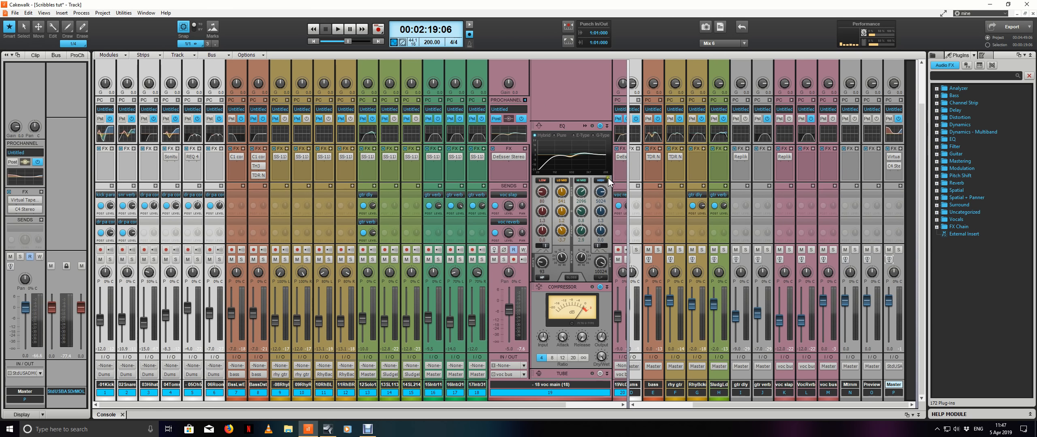
Step: Resume playback and compare the 18 voc main track with its hi-mid EQ band off and on
key("space")
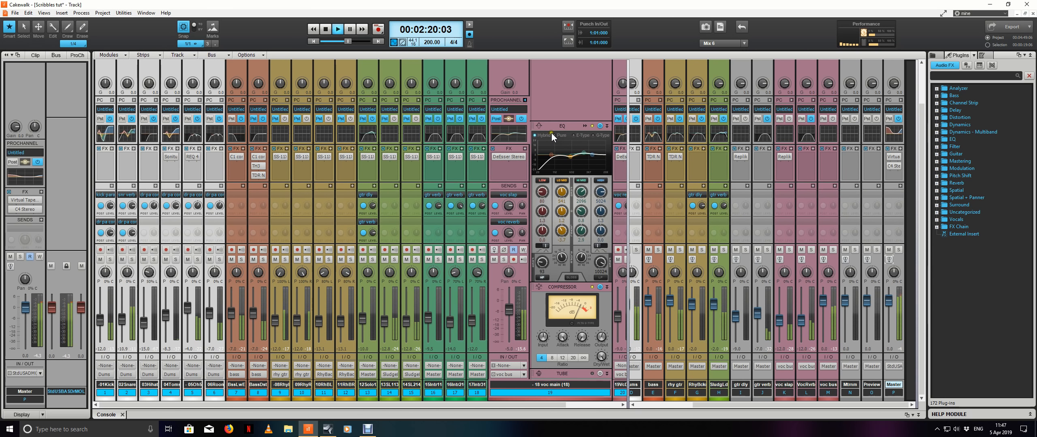
left_click(586, 179)
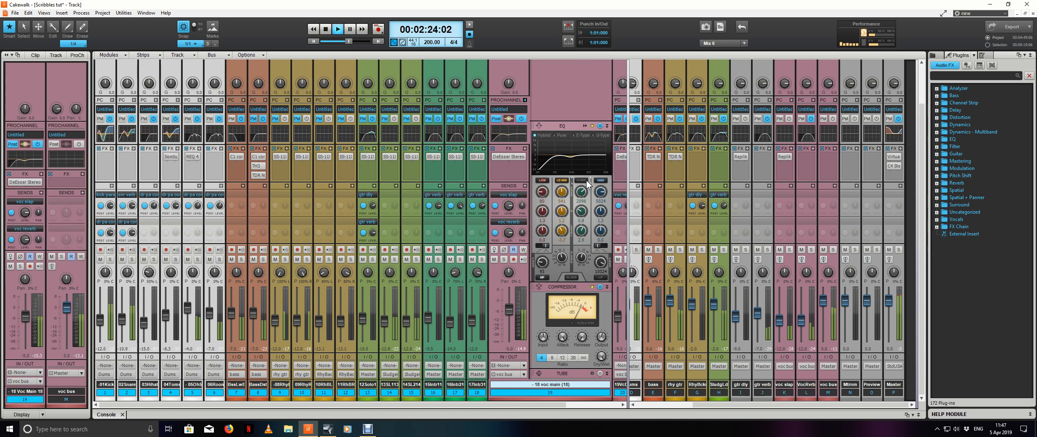
left_click(586, 180)
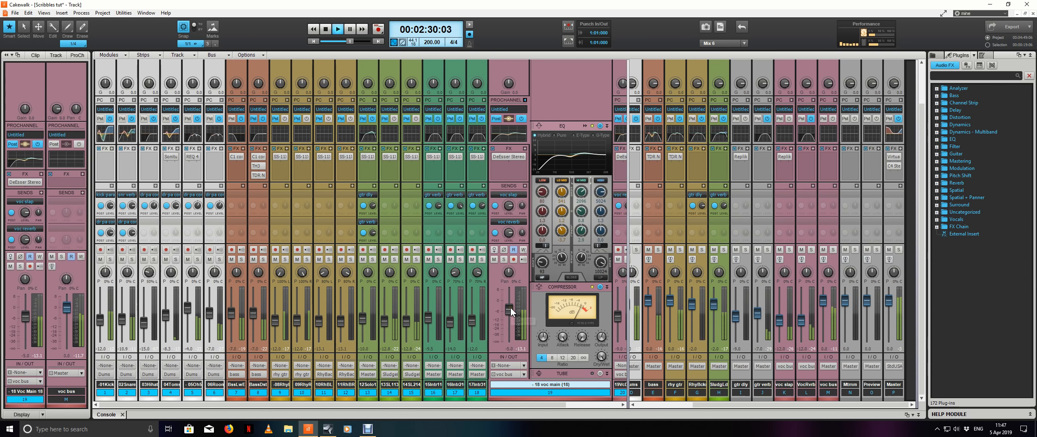
Step: Raise the 18 voc main track's volume slightly and bring its ProChannel EQ back into view
left_click(524, 100)
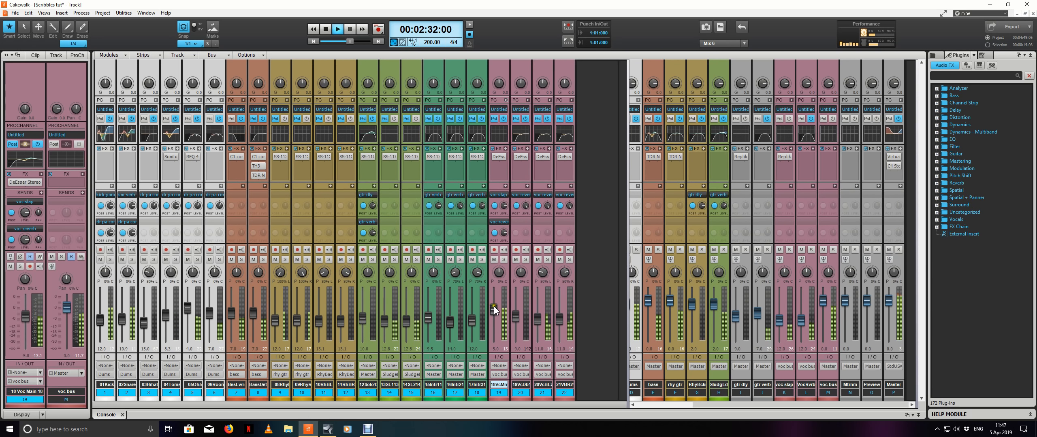
left_click_drag(493, 308, 493, 307)
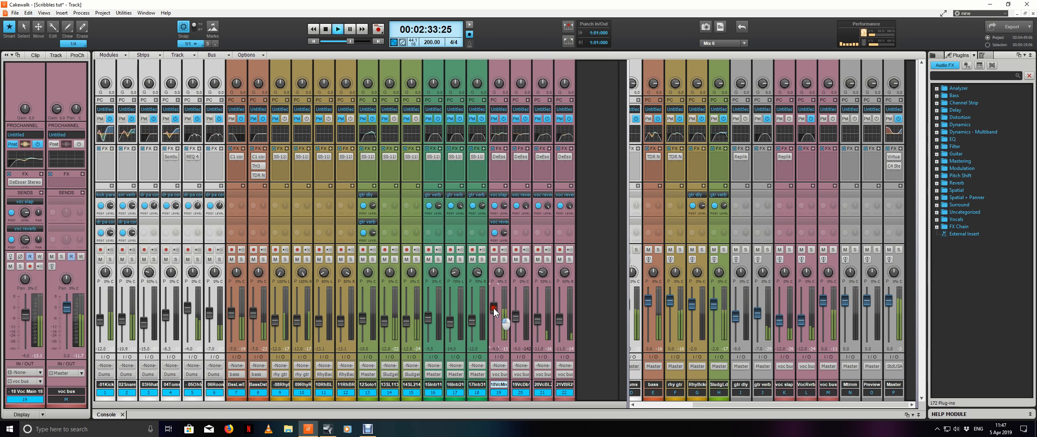
left_click(506, 100)
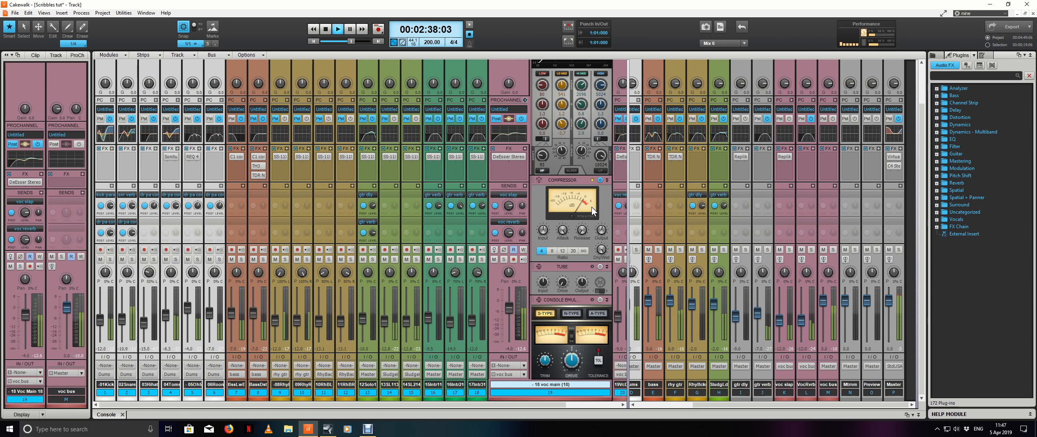
scroll(592, 207, "up", 3)
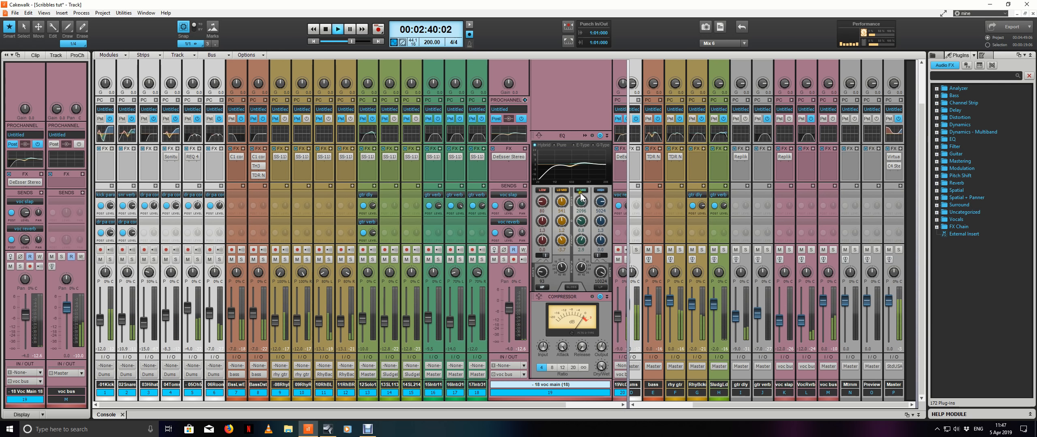
Step: Lower the 18 voc main fader to about -4.5 dB while comparing the vocal with the hi-mid EQ band off and on
left_click(583, 190)
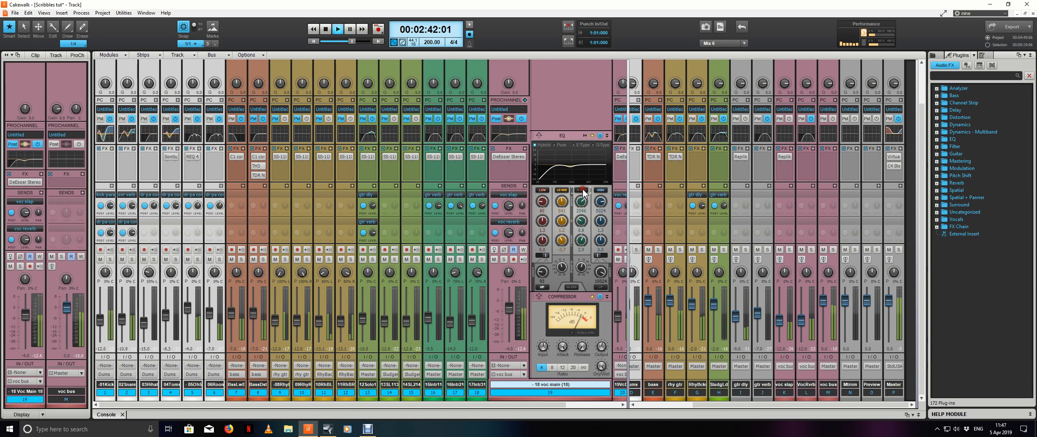
left_click(582, 191)
scroll(509, 306, "down", 2)
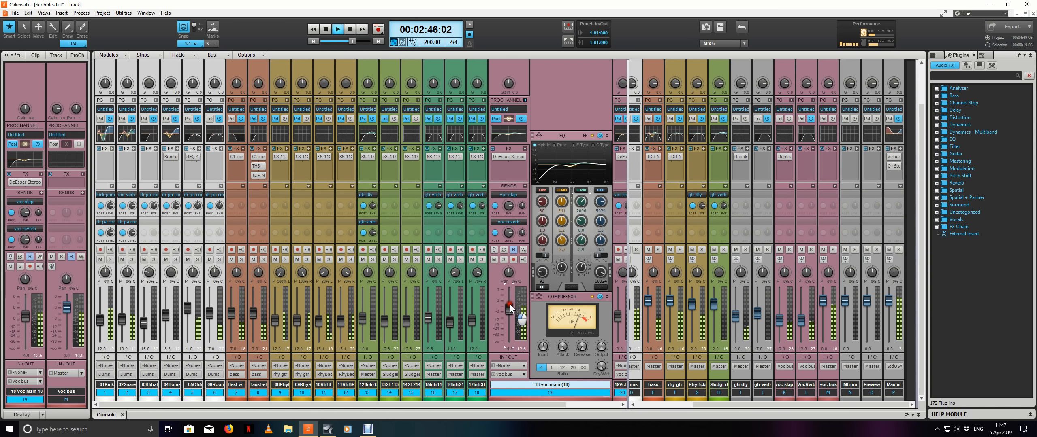
left_click(582, 190)
left_click(582, 191)
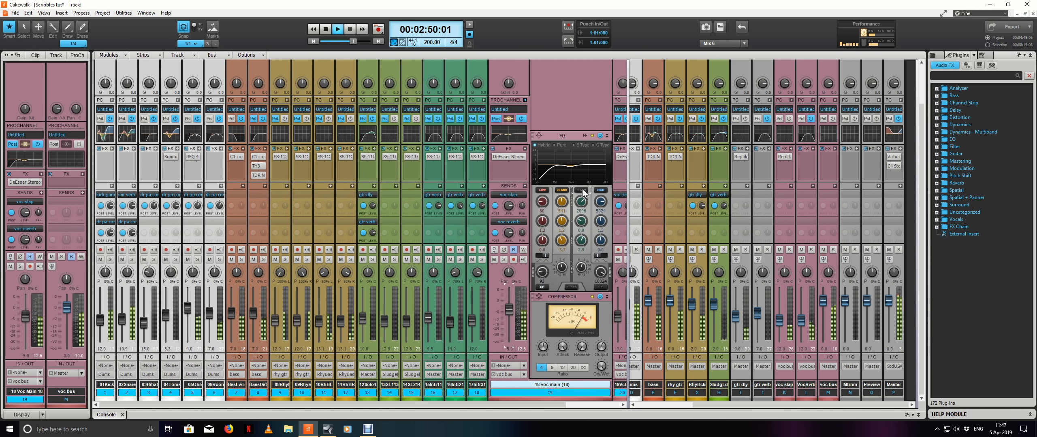
left_click(583, 189)
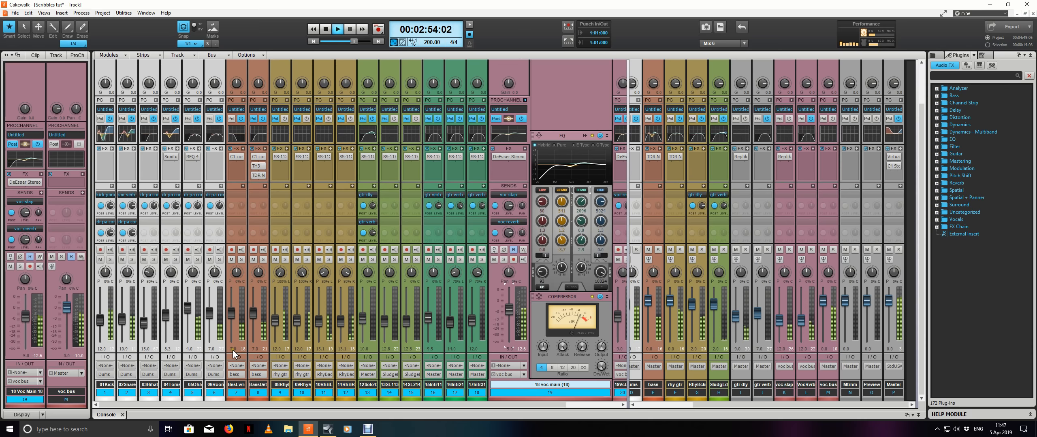
Step: Mute and unmute the drum room and overhead tracks in turn to hear what each adds to the mix
left_click(211, 258)
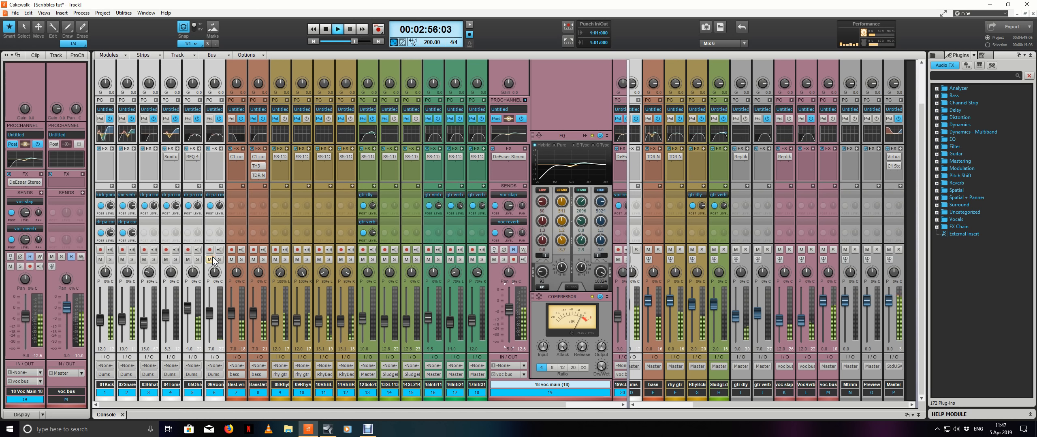
left_click(212, 257)
left_click(189, 259)
left_click(189, 258)
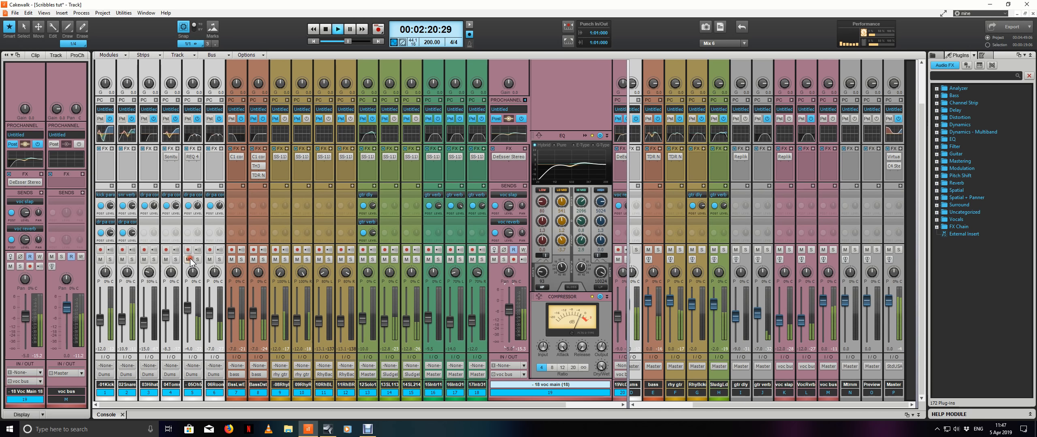
Step: Lower the drum overhead track's fader to -5.0 dB and restart playback
left_click(188, 309)
key("space")
left_click_drag(189, 309, 189, 309)
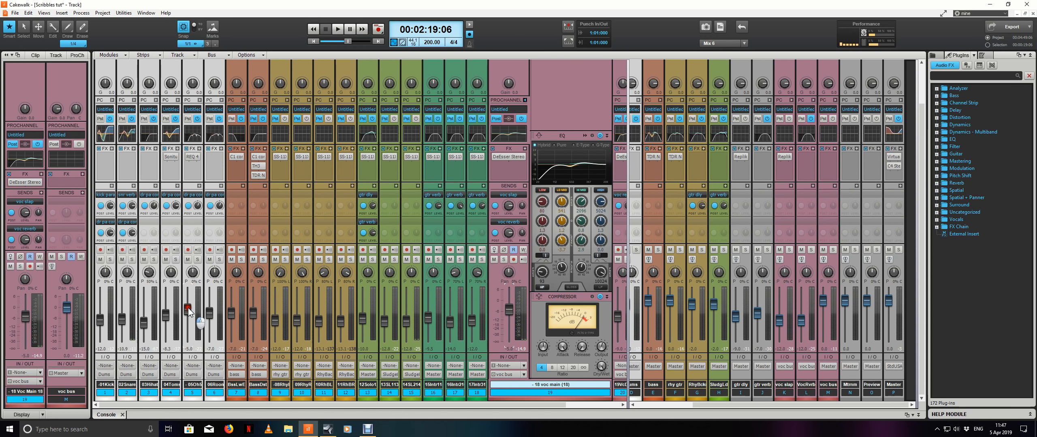
key("space")
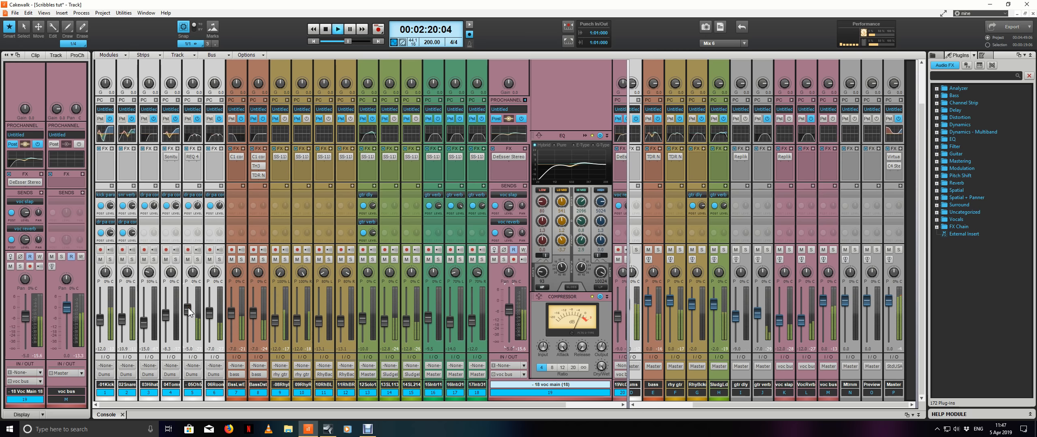
Step: Switch to the track view and loop the section holding the first rhythm backing clips, moving playback to its start
key("alt+1")
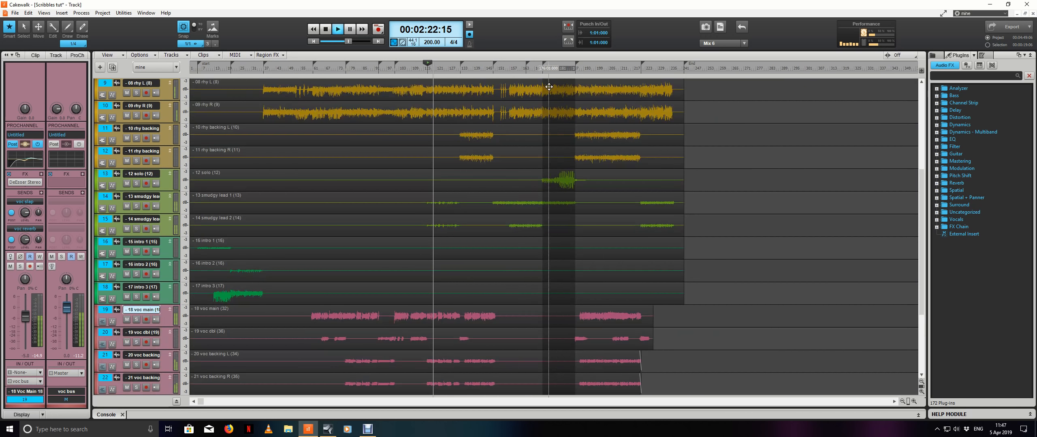
left_click(461, 70)
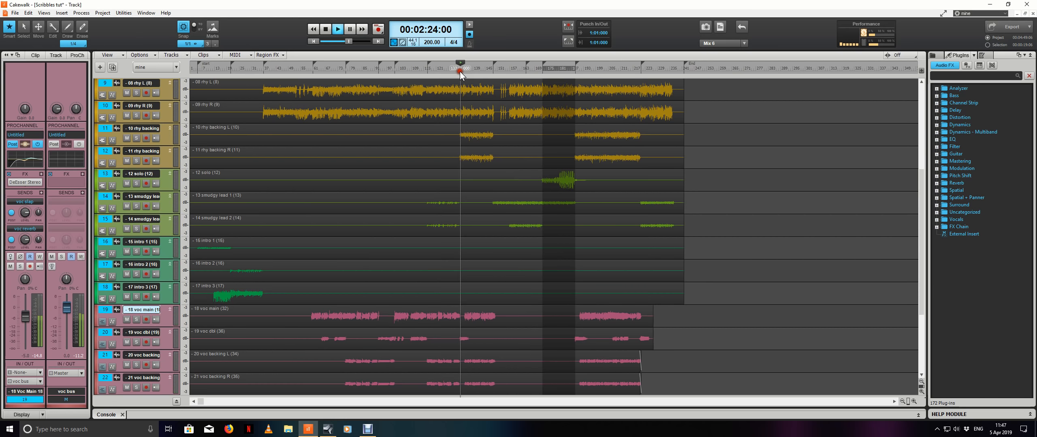
left_click(467, 64)
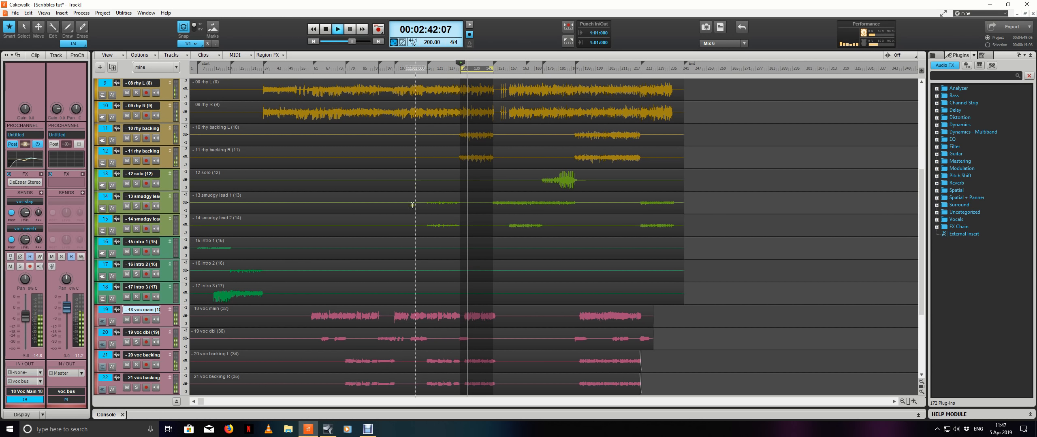
Step: Loop the section with the second rhythm backing clips, jump playback through the markers to its start, and clear the track selection
left_click(600, 61)
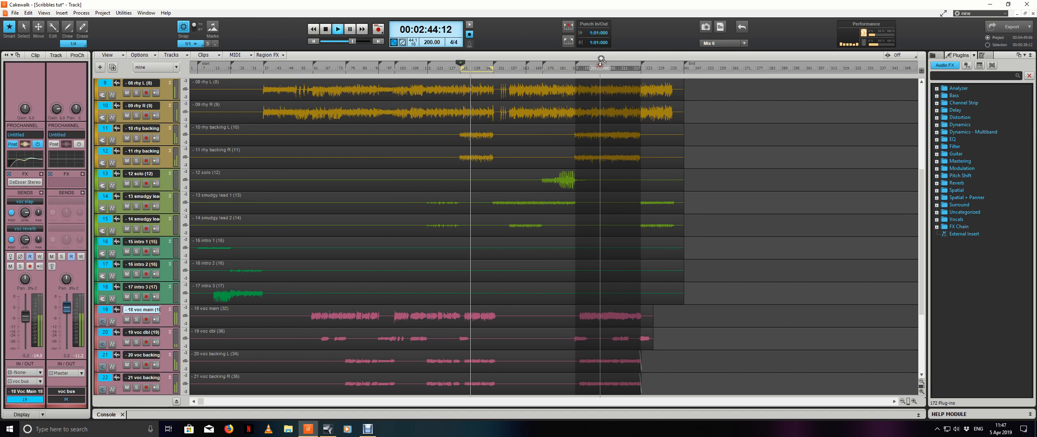
key("ctrl+shift+Page_Down")
key("ctrl+shift+Page_Down")
key("ctrl+shift+Page_Down")
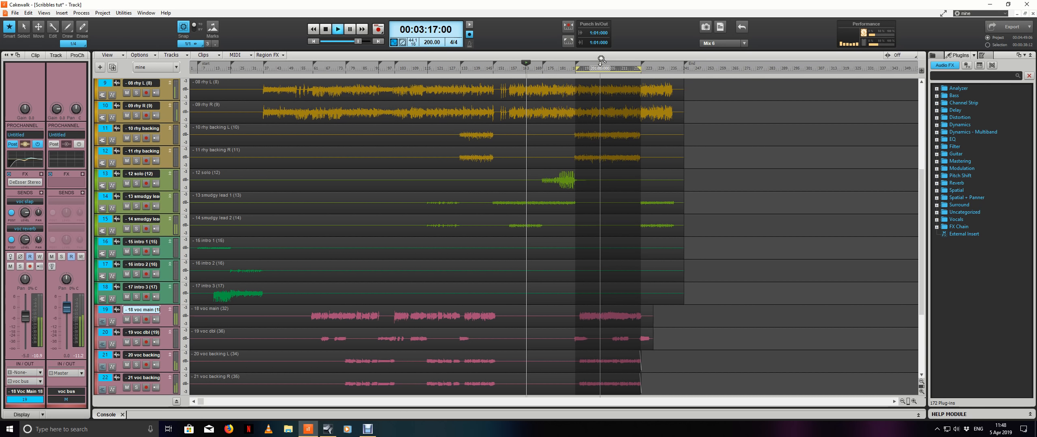
left_click(767, 162)
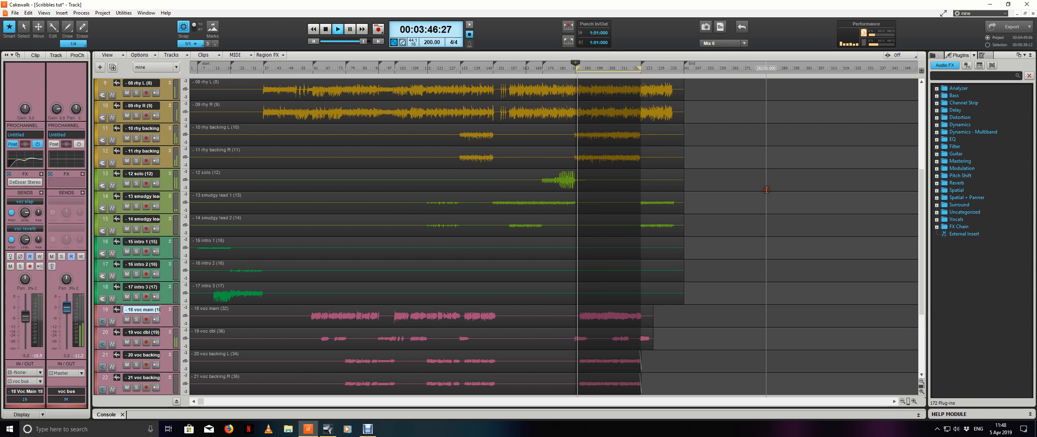
Step: Return to the Console and collapse the 18 voc main track's ProChannel
left_click(111, 414)
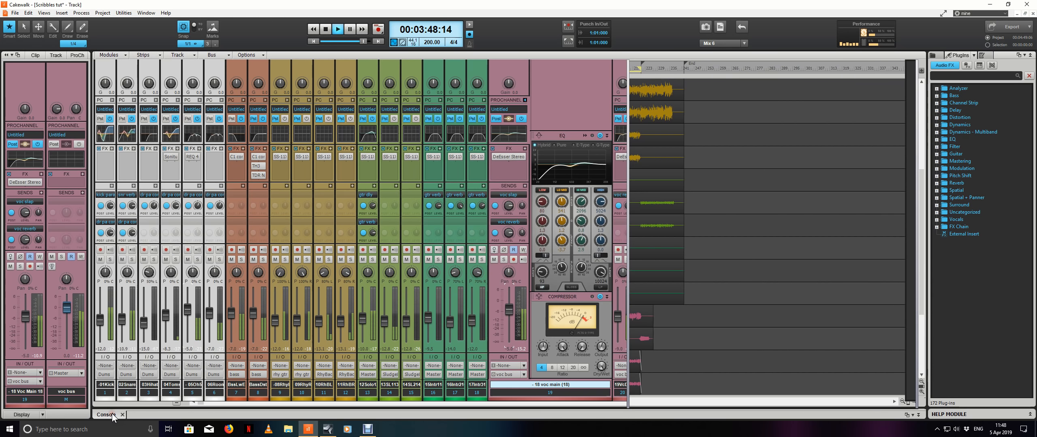
left_click(524, 101)
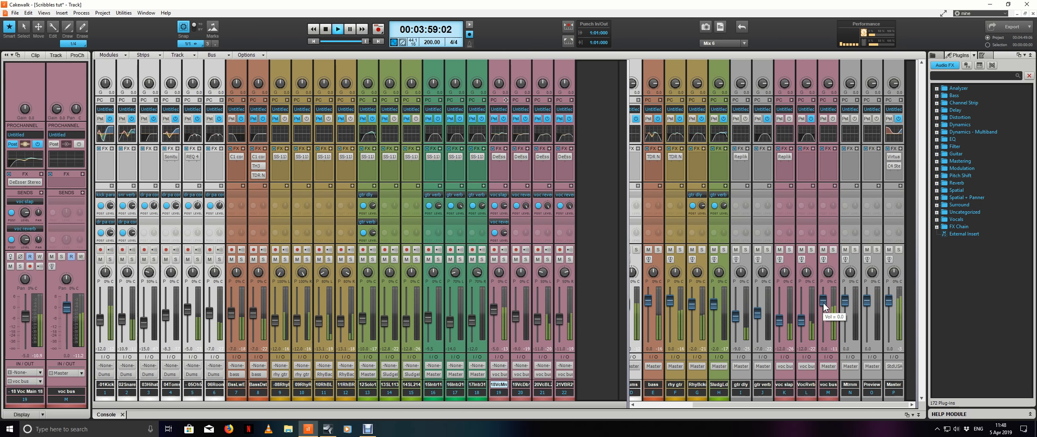
Step: Raise the fader level of the selected vocal double and backing vocal tracks 20 to 22 together slightly, and save the project
left_click(527, 384)
left_click_drag(547, 393, 567, 394)
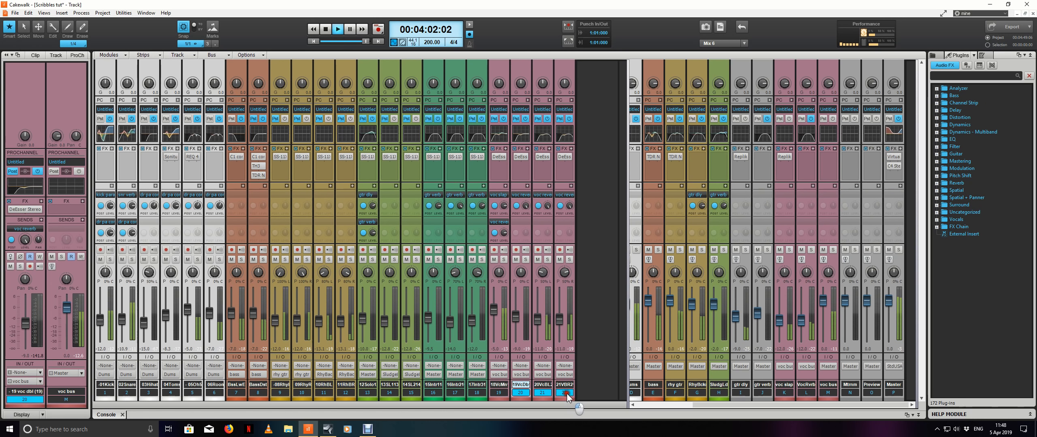
left_click_drag(517, 317, 517, 316)
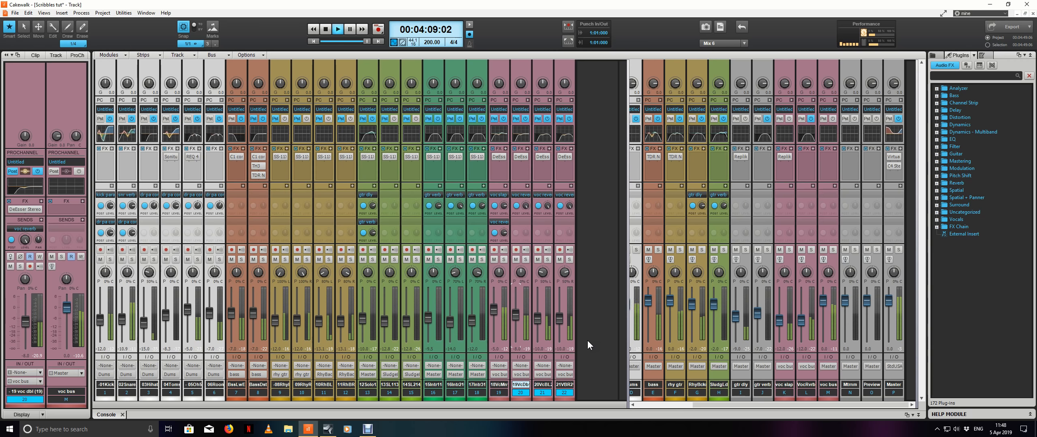
mouse_move(701, 406)
left_mouse_down()
mouse_move(637, 405)
mouse_move(709, 410)
left_mouse_up()
key("ctrl+s")
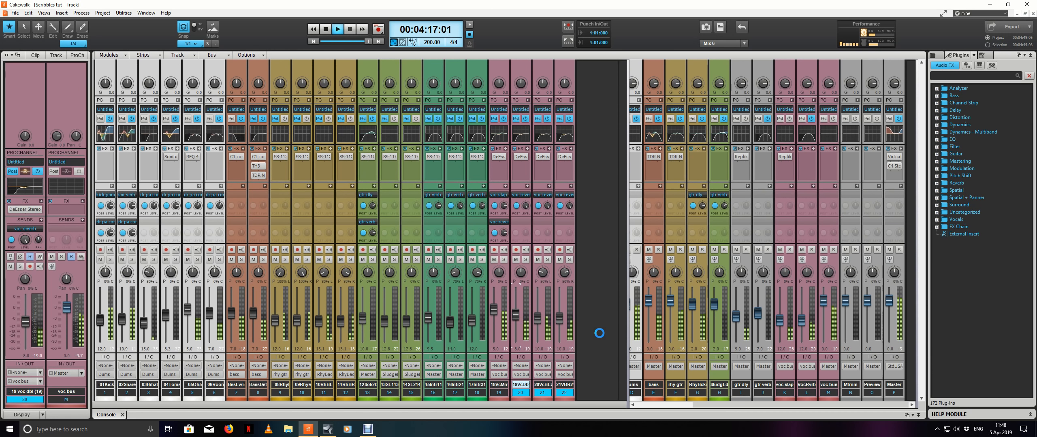
Step: Toggle the hi-mid EQ band in the 18 voc main track's ProChannel to compare the vocal with and without it
left_click(507, 99)
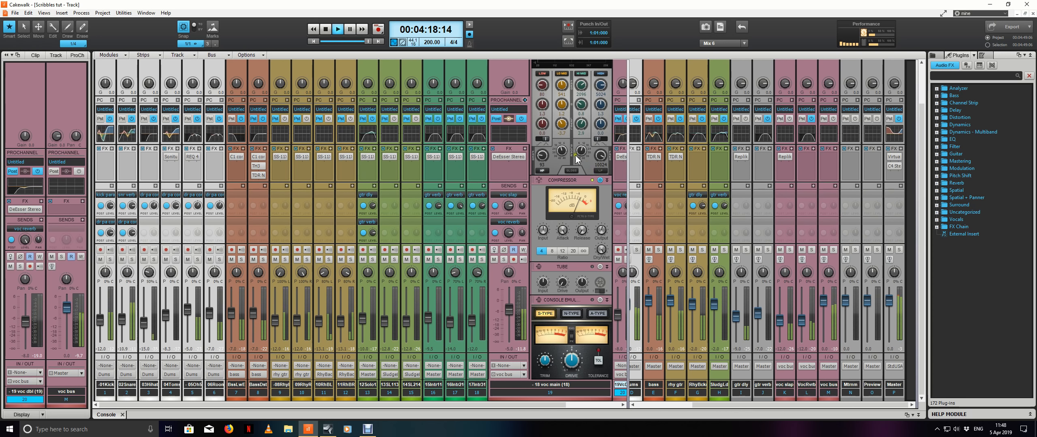
left_click(580, 132)
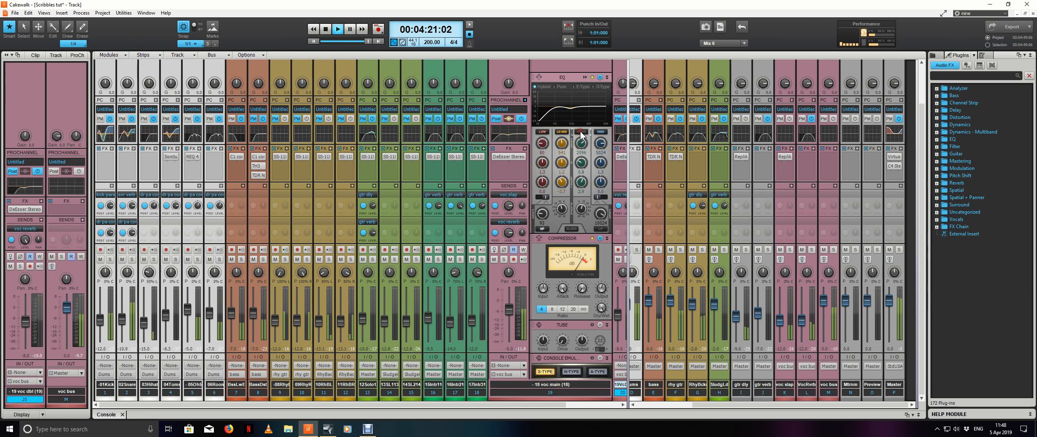
left_click(580, 132)
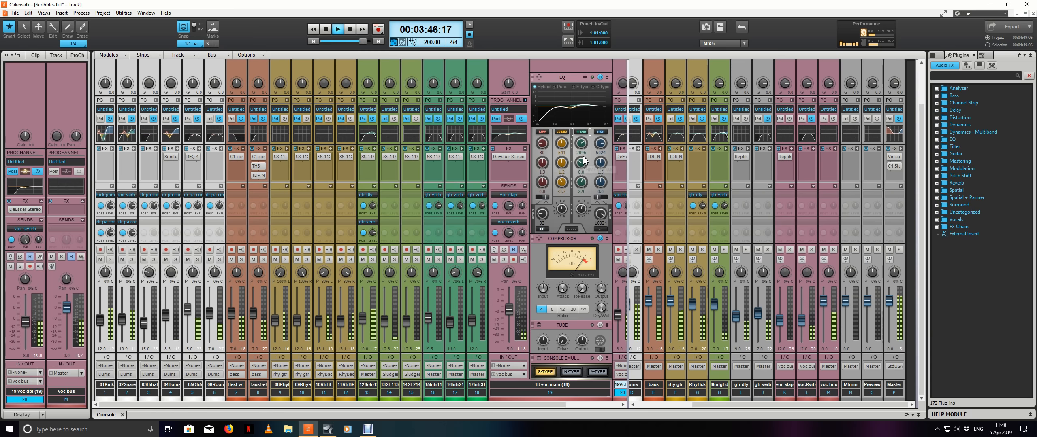
left_click(586, 135)
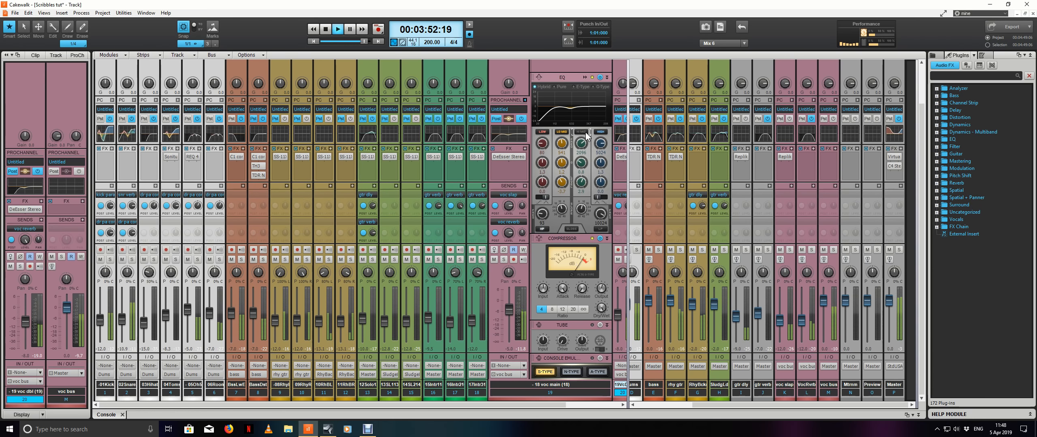
left_click(585, 134)
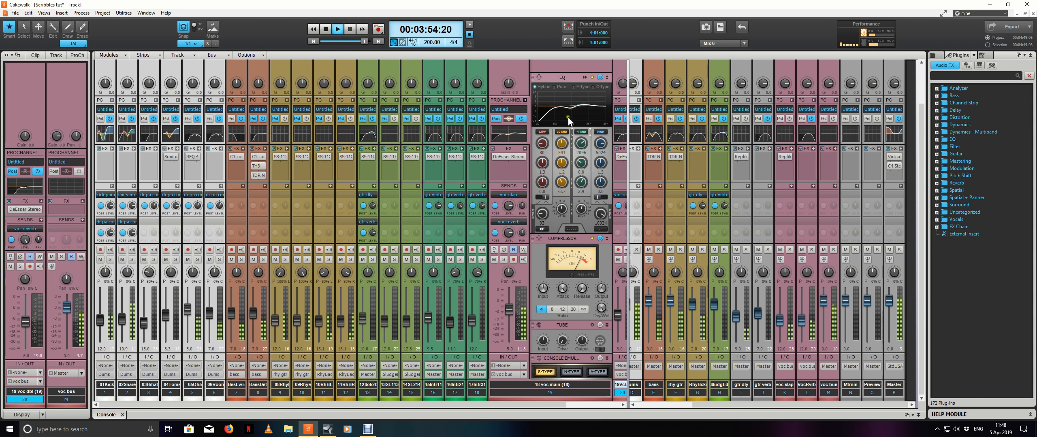
left_click(524, 100)
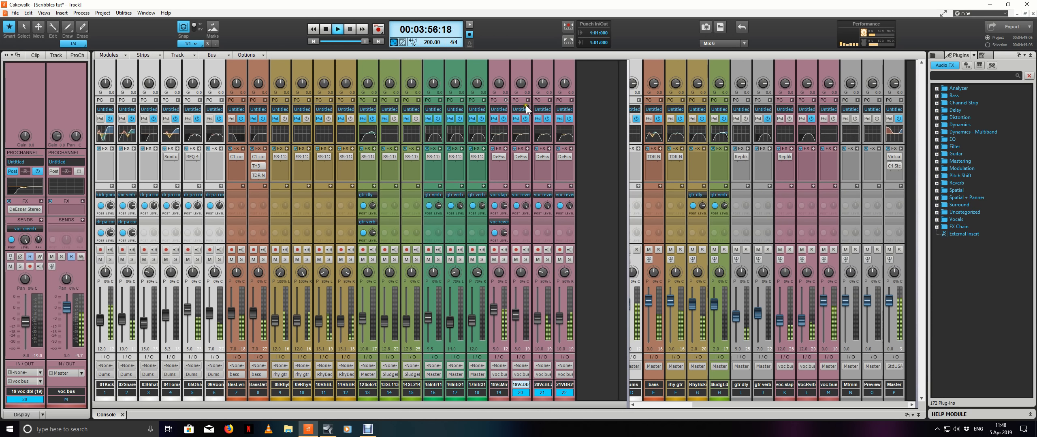
Step: Insert a DeEsser Stereo effect on the voc bus and play back the bus soloed
left_click(834, 250)
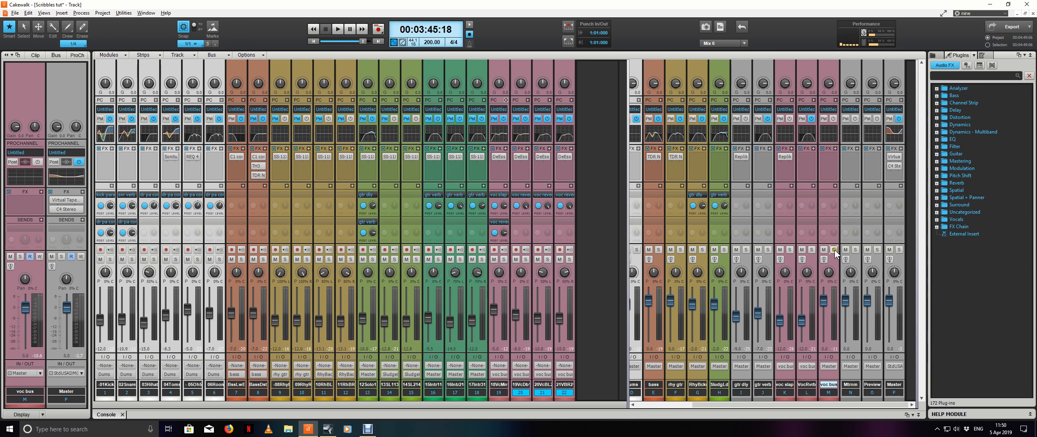
right_click(833, 153)
mouse_move(848, 162)
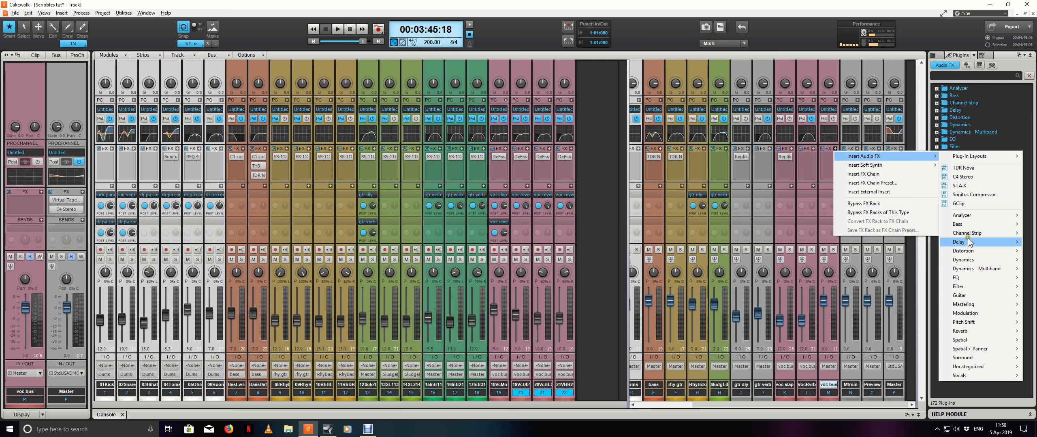
mouse_move(968, 260)
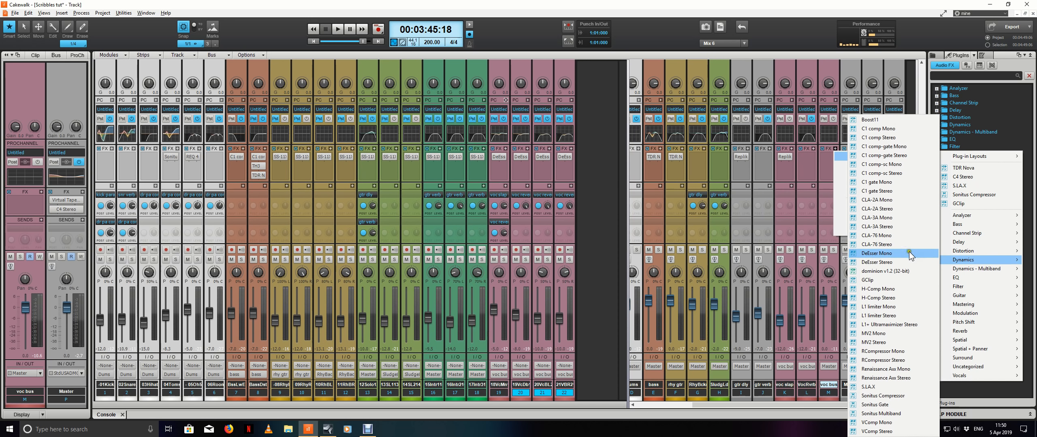
left_click(903, 263)
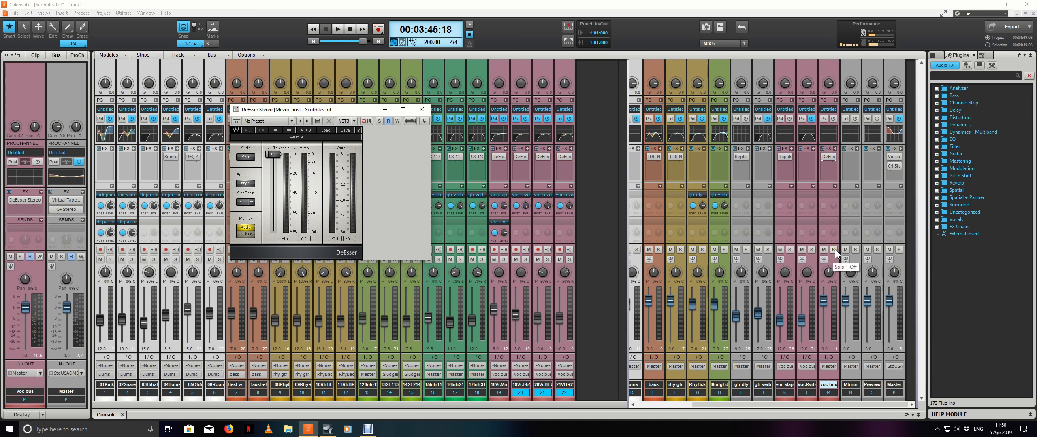
left_click(833, 250)
left_click_drag(351, 112, 491, 128)
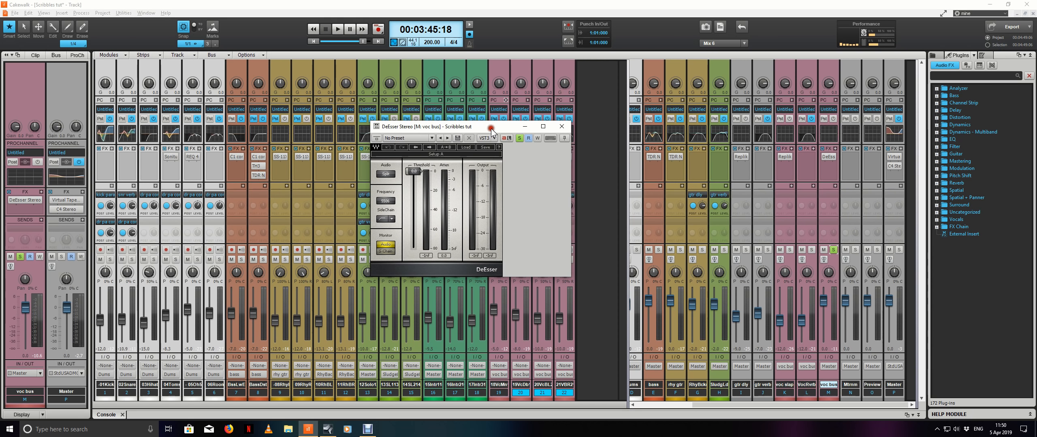
key("space")
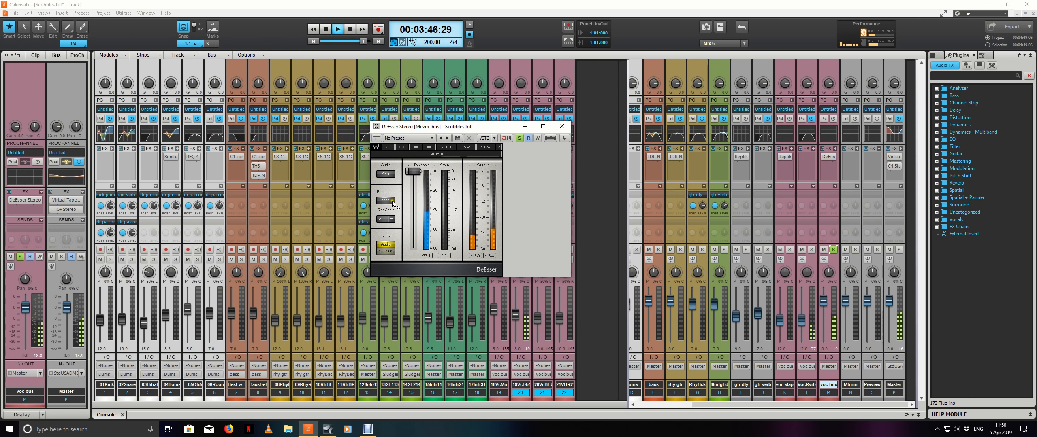
Step: Adjust the DeEsser's frequency and lower its threshold for the soloed vocals
left_click_drag(392, 202, 412, 254)
mouse_move(416, 203)
left_mouse_down()
mouse_move(415, 193)
mouse_move(417, 201)
left_mouse_up()
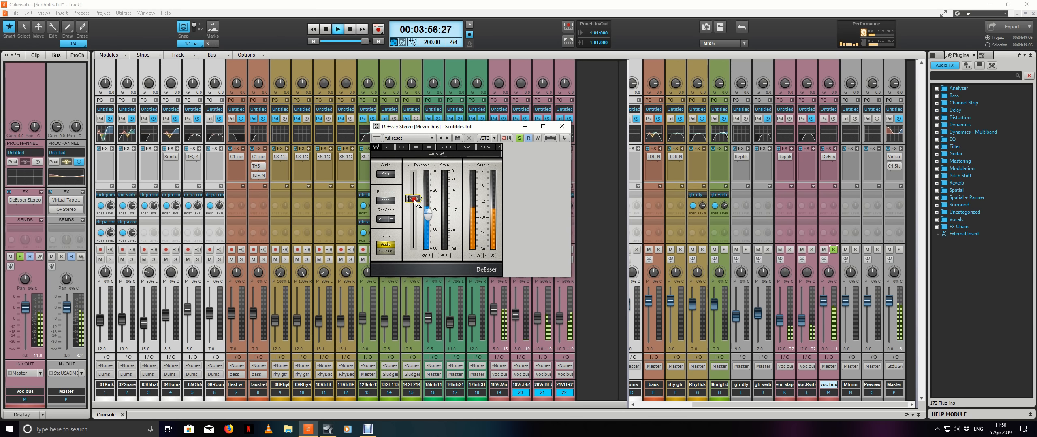
left_click_drag(417, 205, 417, 203)
Step: Retune the DeEsser's frequency while monitoring its side chain, and fine-tune the threshold while monitoring the audio
left_click(387, 251)
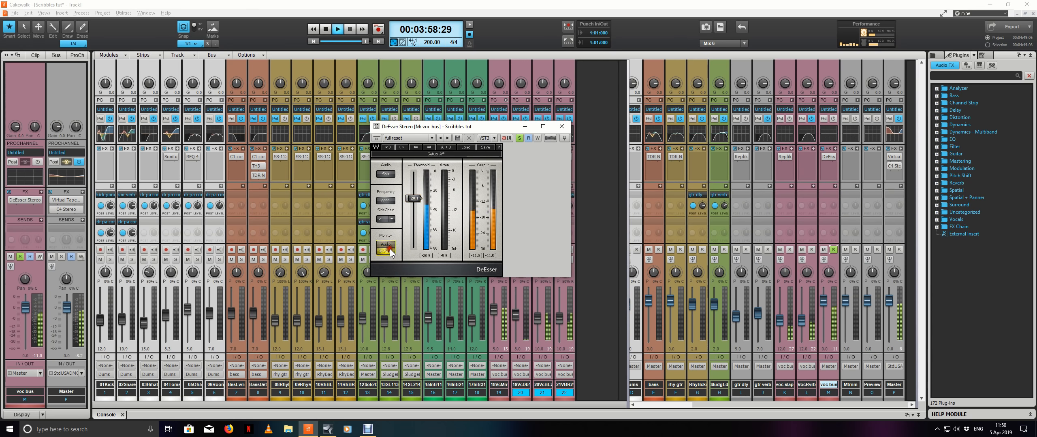
mouse_move(392, 199)
left_mouse_down()
mouse_move(392, 179)
mouse_move(413, 200)
mouse_move(390, 202)
mouse_move(406, 263)
mouse_move(417, 198)
mouse_move(391, 171)
left_mouse_up()
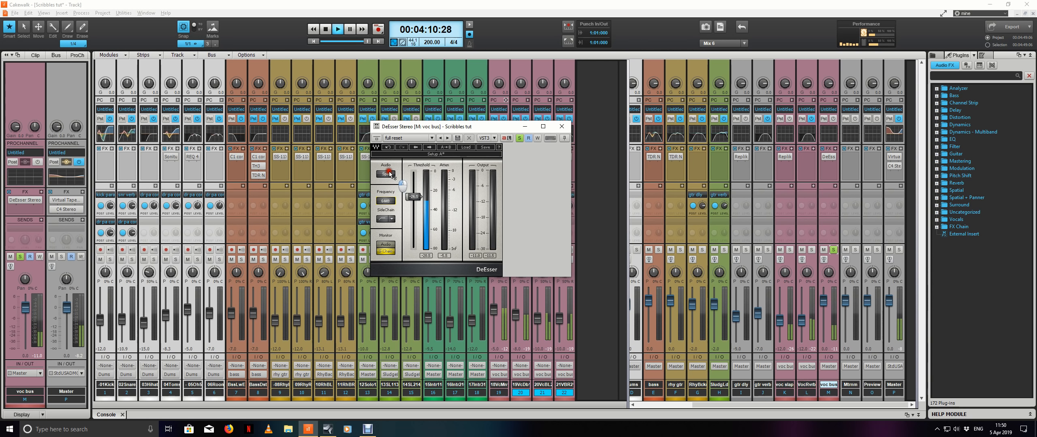
left_click(385, 244)
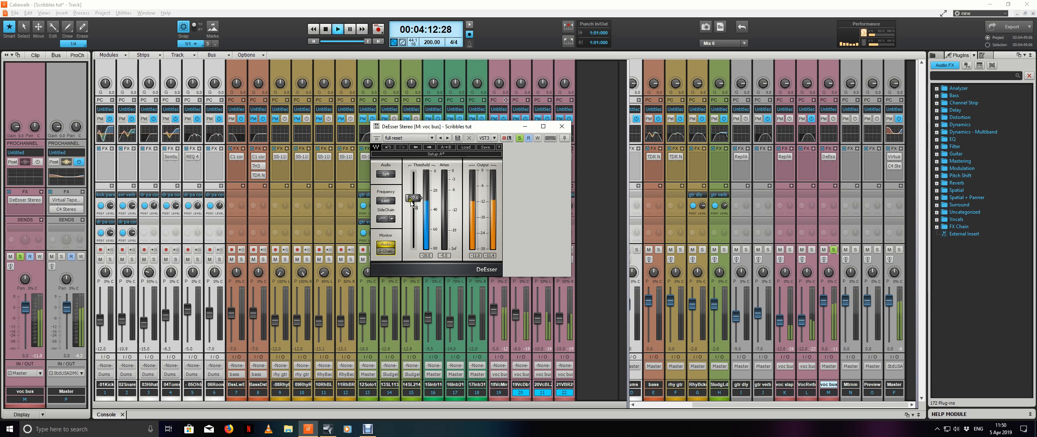
left_click_drag(415, 199, 418, 203)
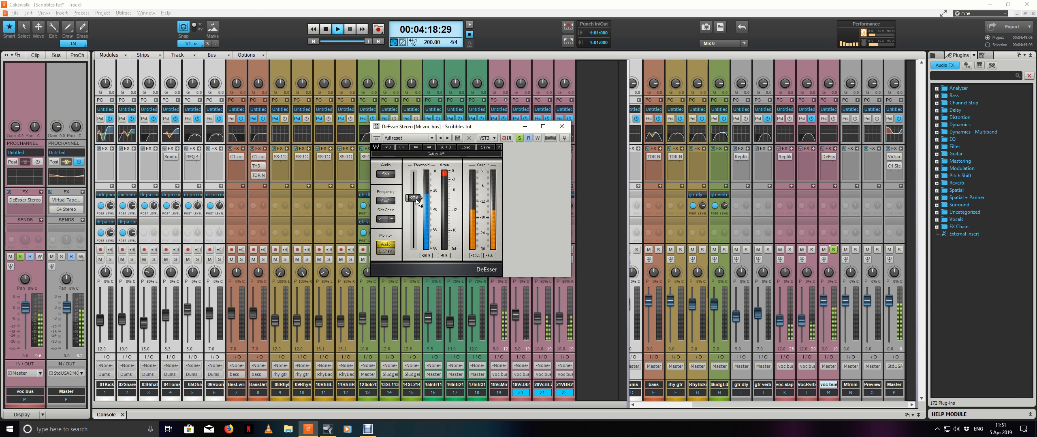
left_click_drag(416, 199, 416, 200)
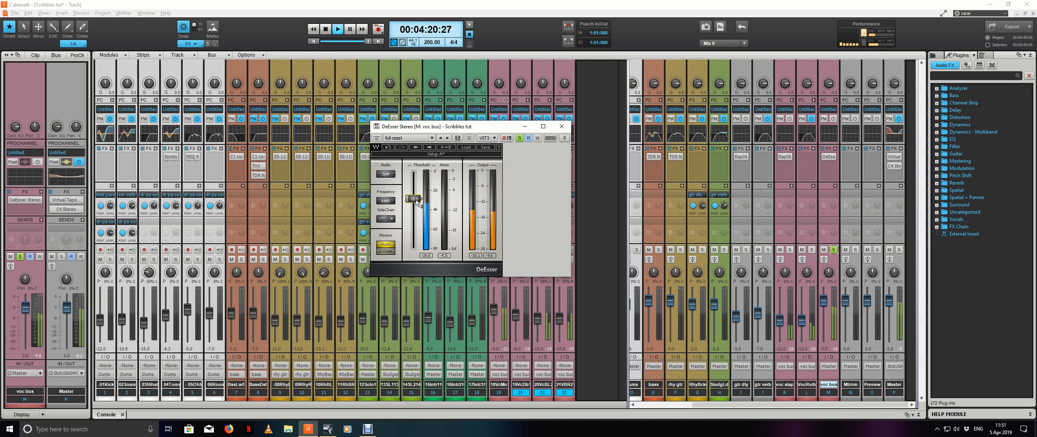
Step: Unsolo the voc bus, check the DeEsser within the full mix, and close it and stop playback
left_click(834, 250)
left_click(561, 127)
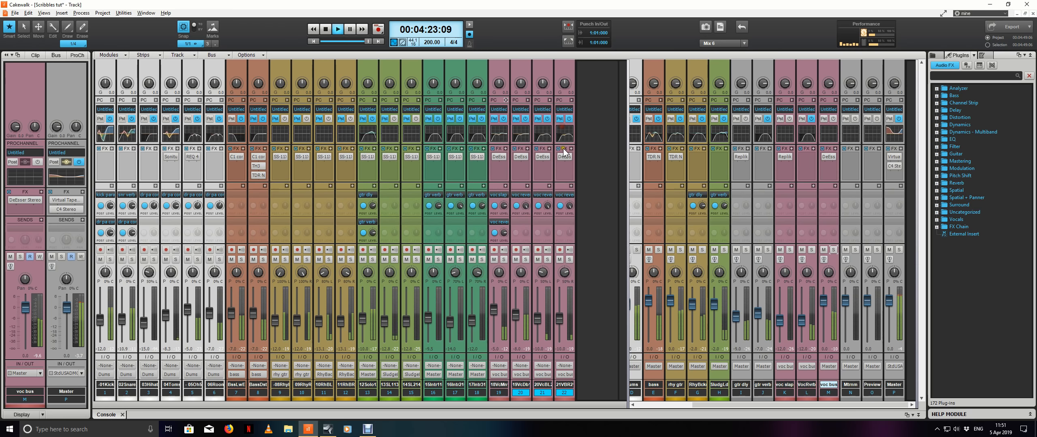
left_click(831, 157)
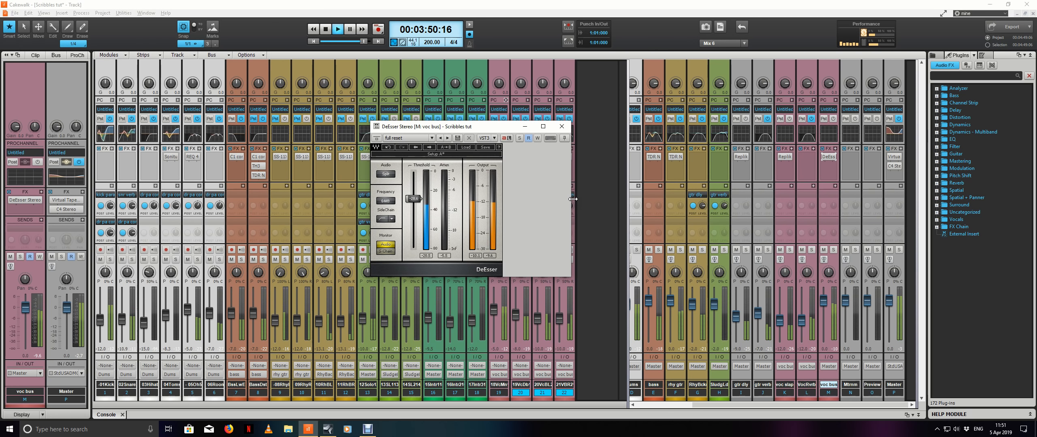
left_click(561, 126)
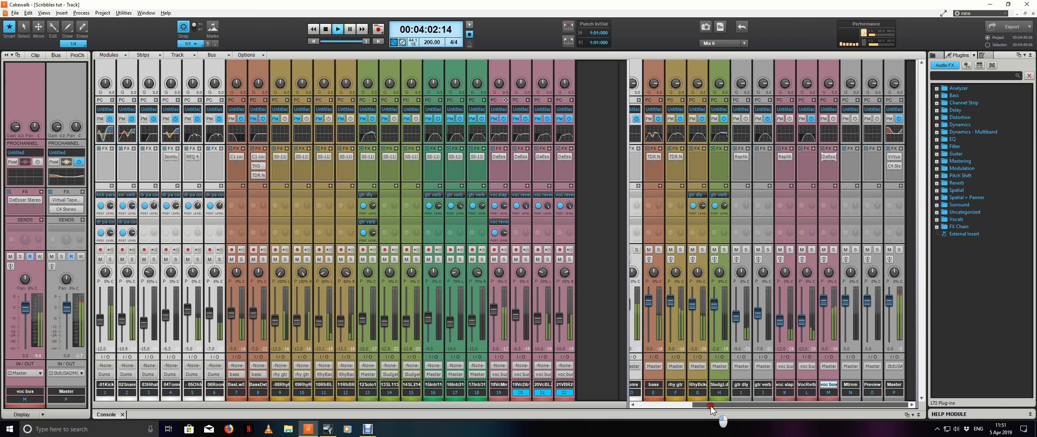
mouse_move(711, 407)
left_mouse_down()
mouse_move(646, 406)
mouse_move(718, 408)
left_mouse_up()
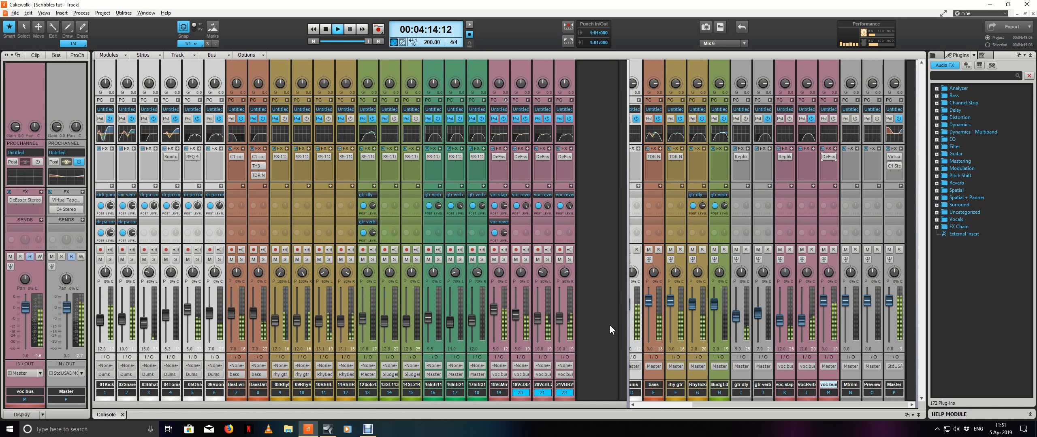
key("space")
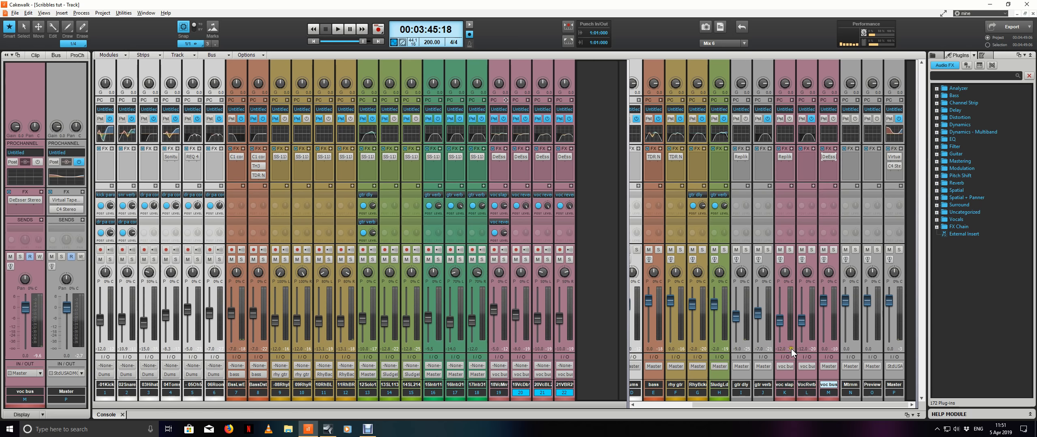
Step: Insert a new stereo bus and name it "voc big amb"
left_click(813, 351)
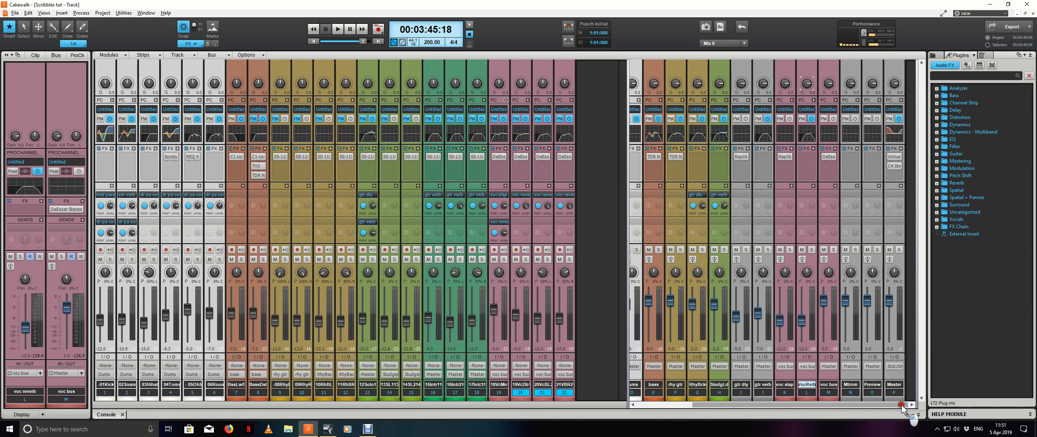
left_click(205, 54)
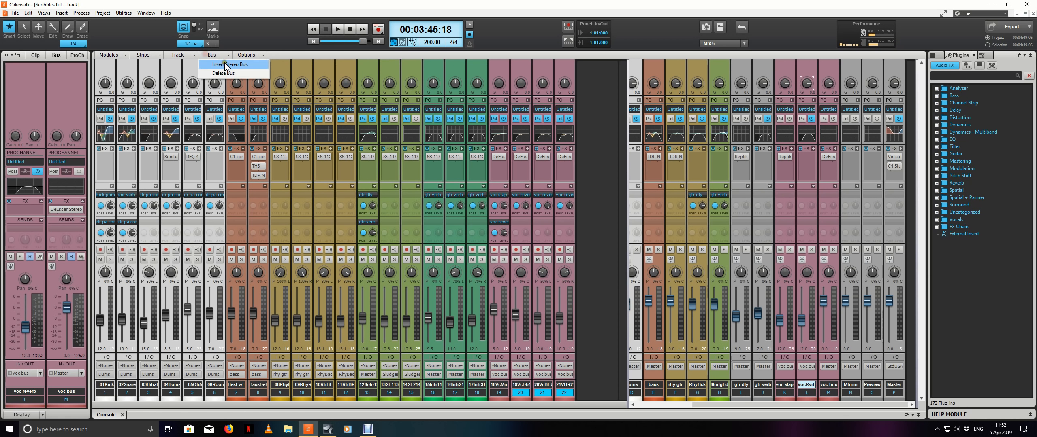
left_click(901, 404)
left_click(901, 404)
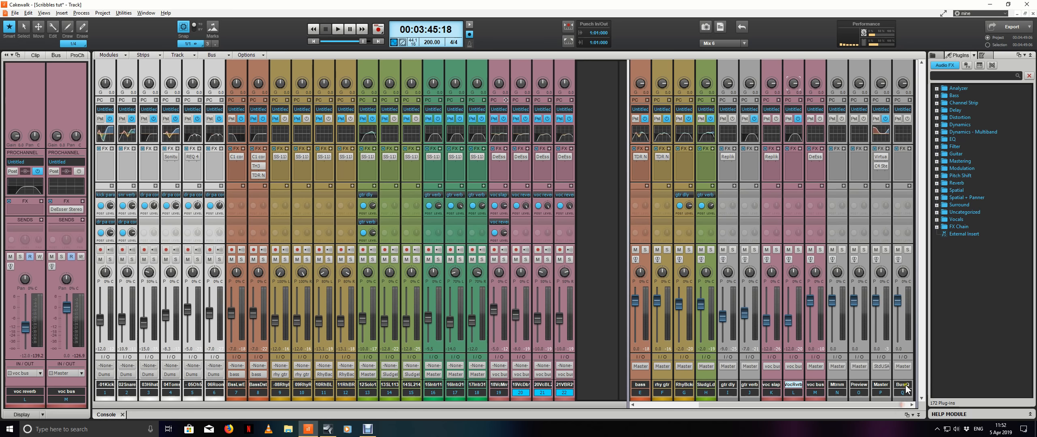
double_click(902, 384)
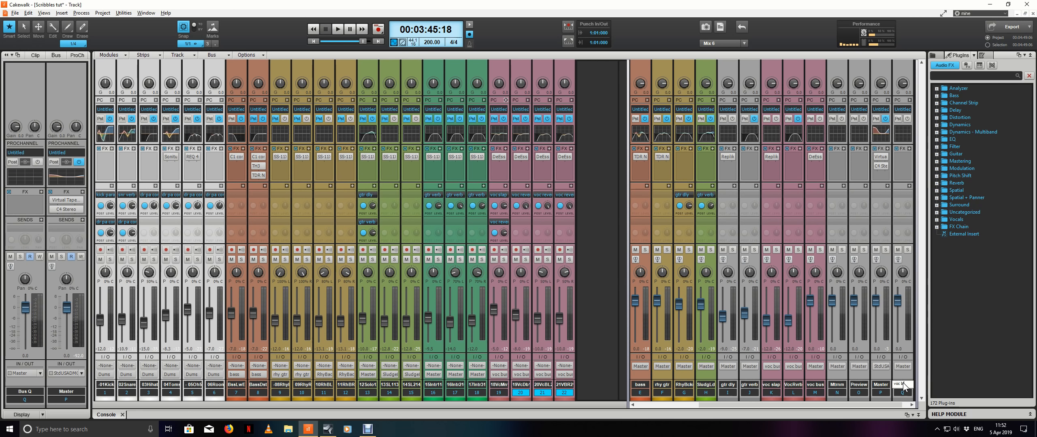
type("voc big amp")
key("Return")
double_click(904, 384)
left_click(912, 384)
key("BackSpace")
key("Return")
Step: Color the voc big amb bus pink like the other vocal buses and move it between the voc reverb bus and the voc bus
left_click(906, 399)
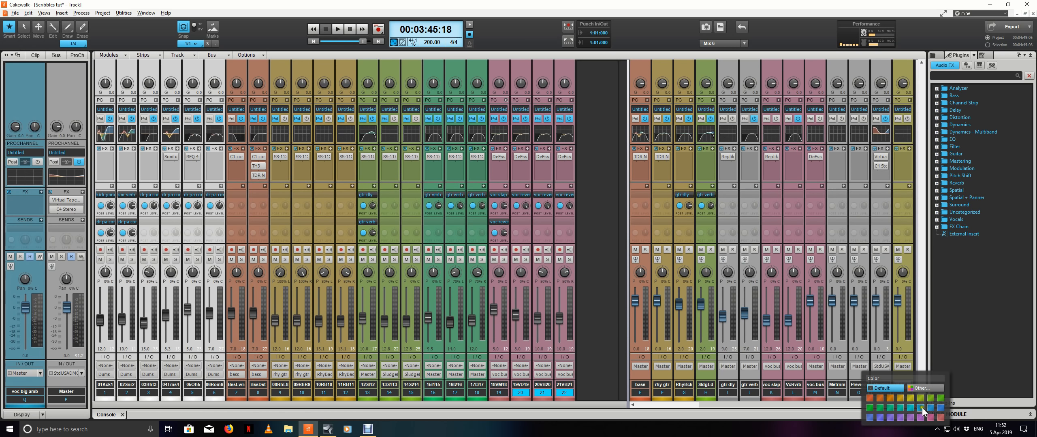
left_click(934, 412)
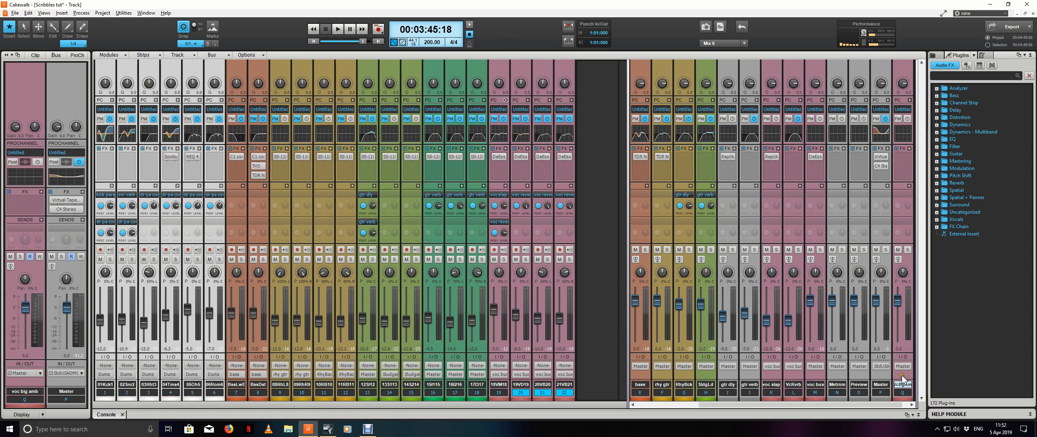
mouse_move(831, 373)
left_mouse_down()
mouse_move(794, 374)
mouse_move(817, 373)
left_mouse_up()
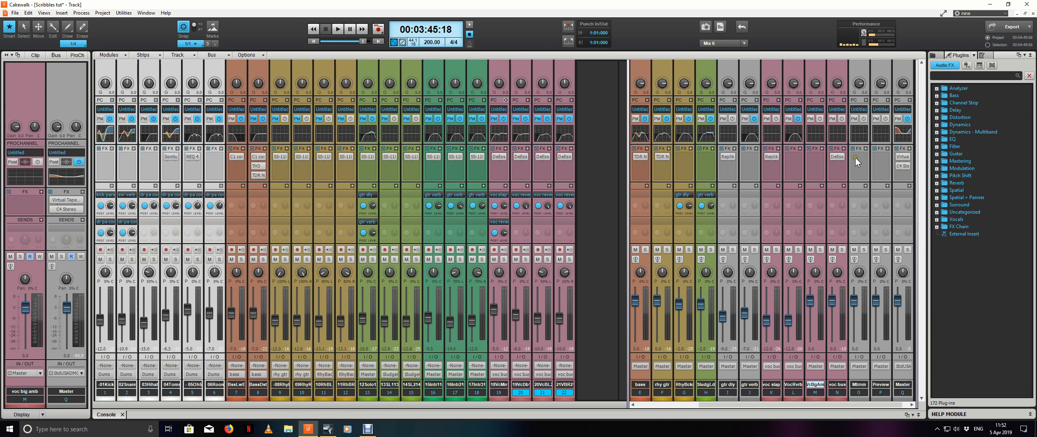
Step: Insert the Replika delay as an audio effect on the voc big amb bus
right_click(818, 155)
mouse_move(919, 168)
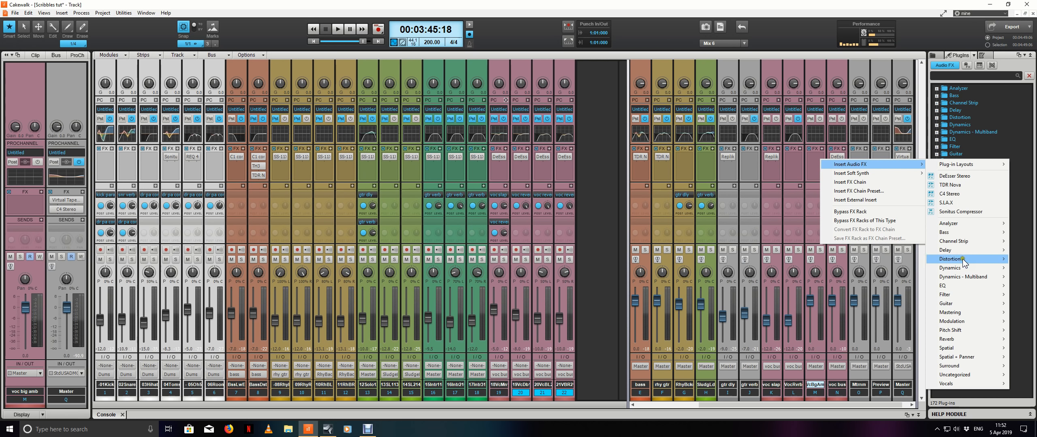
mouse_move(933, 248)
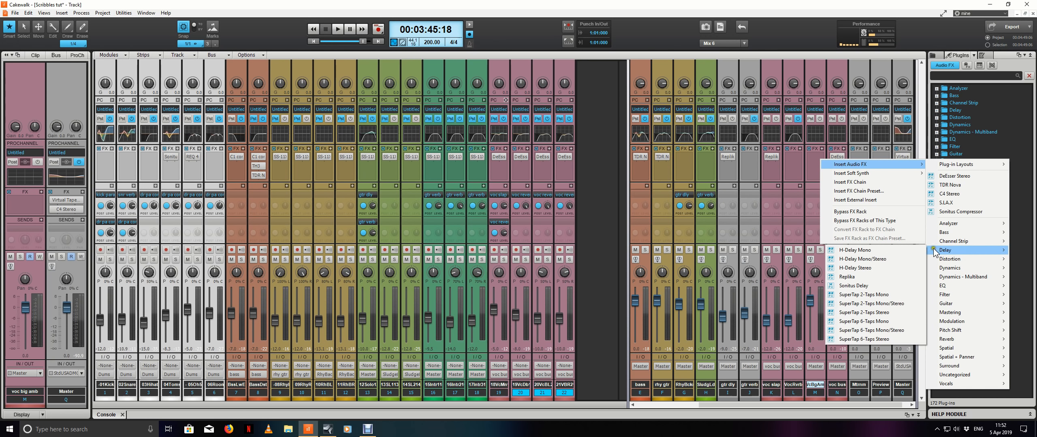
left_click(868, 279)
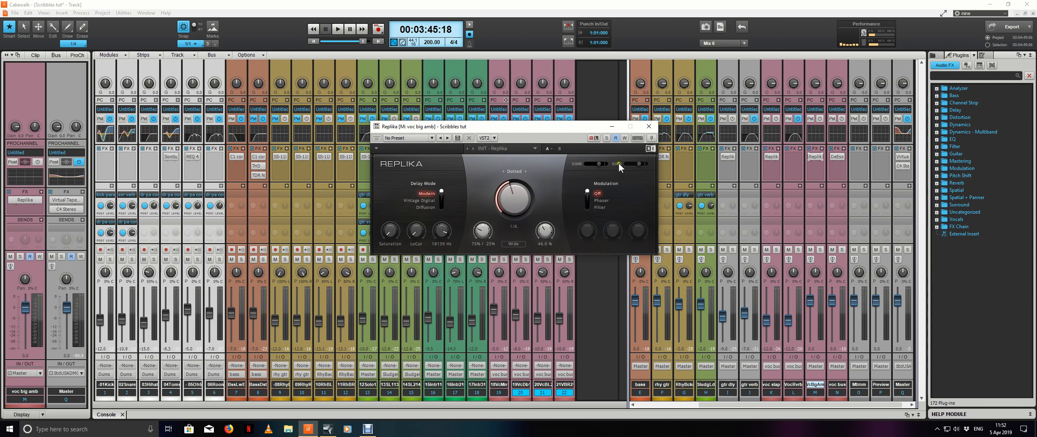
Step: Set Replika to a straight 1/4 delay with the mix fully wet and a raised low cut, and close it
left_click(525, 172)
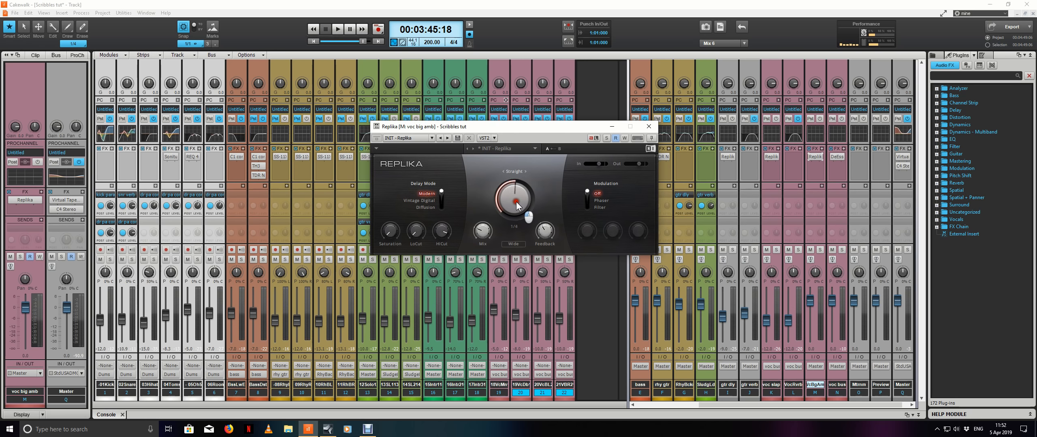
scroll(516, 206, "up", 1)
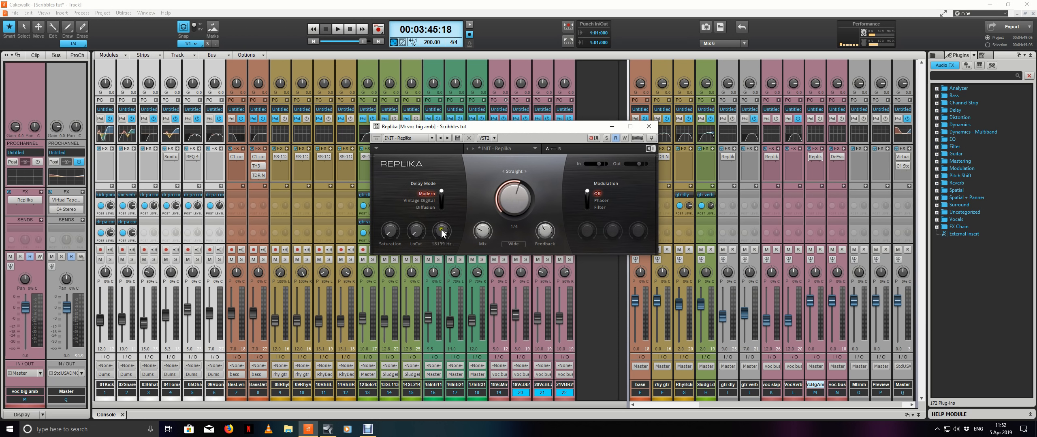
left_click_drag(478, 231, 417, 235)
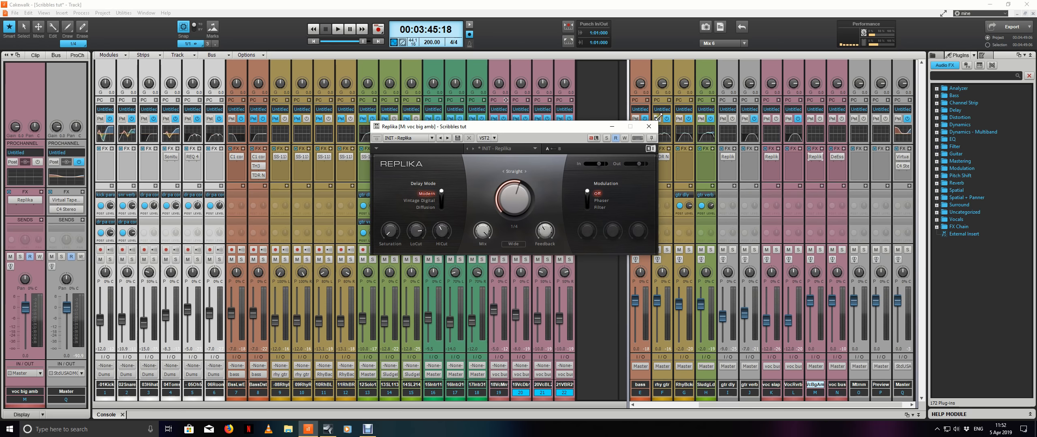
left_click(648, 127)
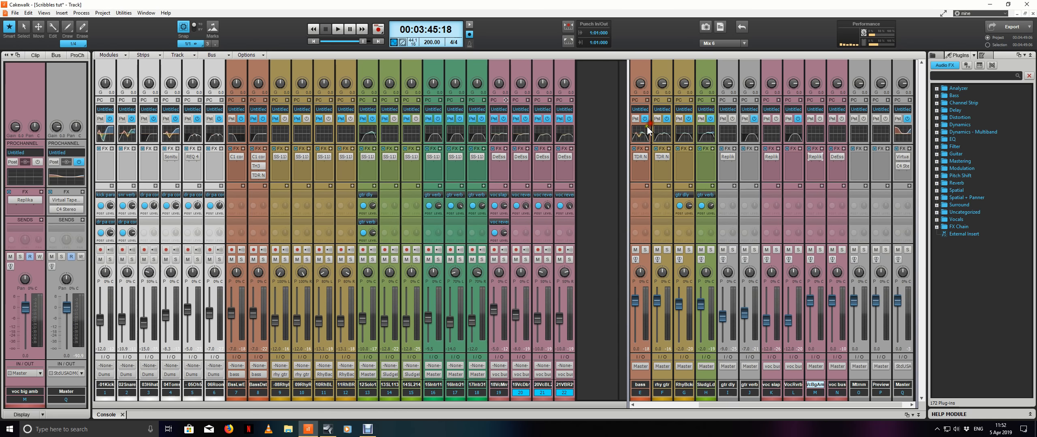
Step: Add a send from the main vocal track to voc big amb and route that bus's output to voc bus
left_click(506, 186)
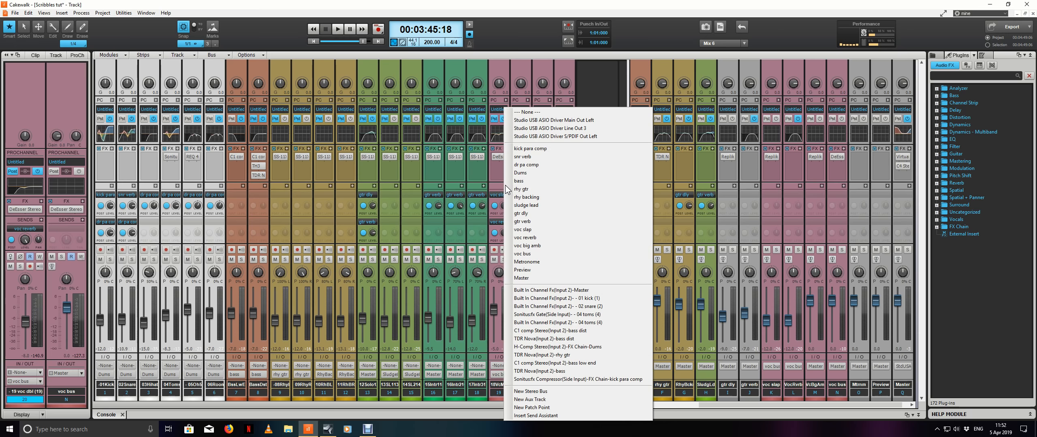
left_click(559, 245)
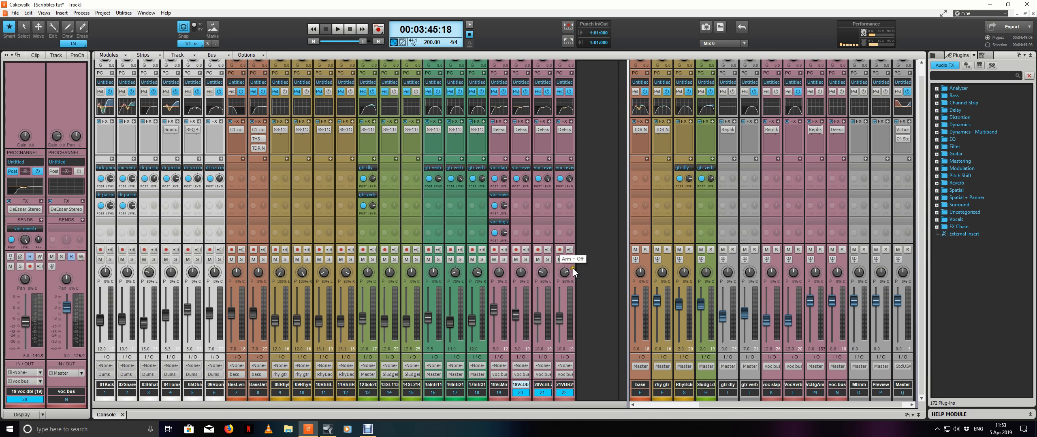
left_click(816, 367)
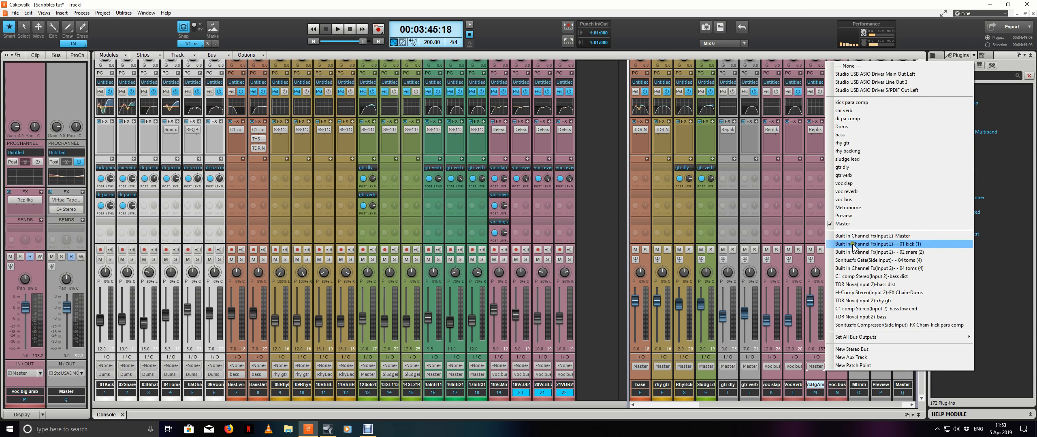
left_click(862, 200)
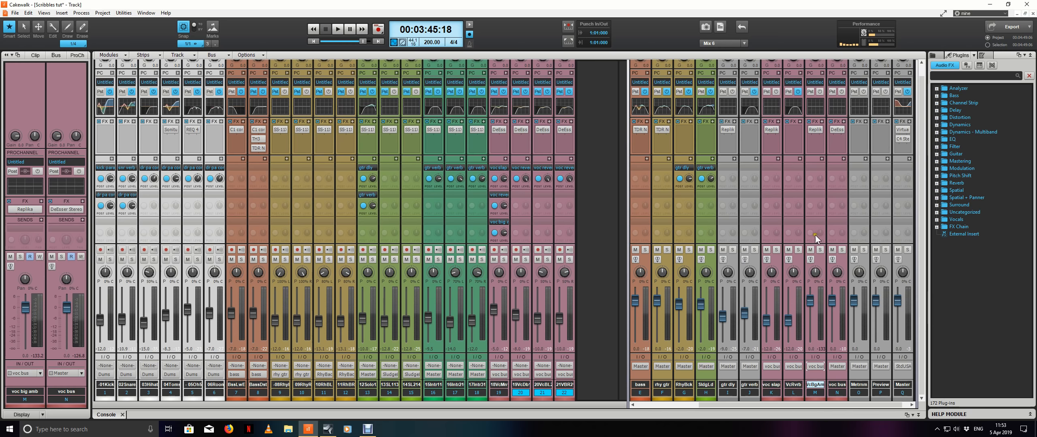
left_click(494, 224)
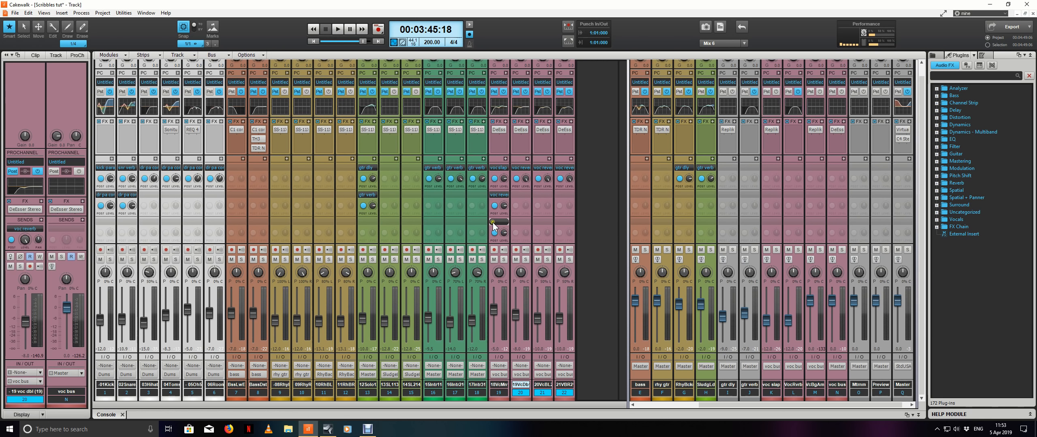
Step: Solo the 18 voc main track in the track view during playback, and stop playback
key("d")
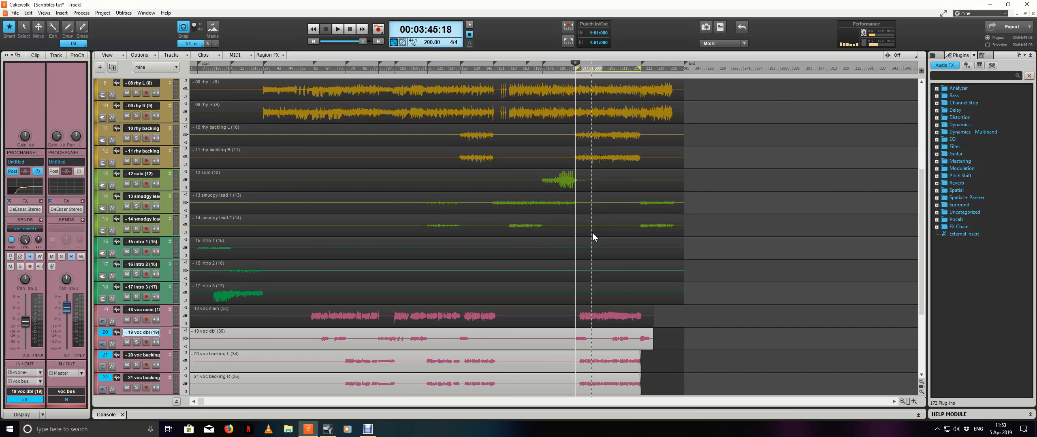
left_click(753, 252)
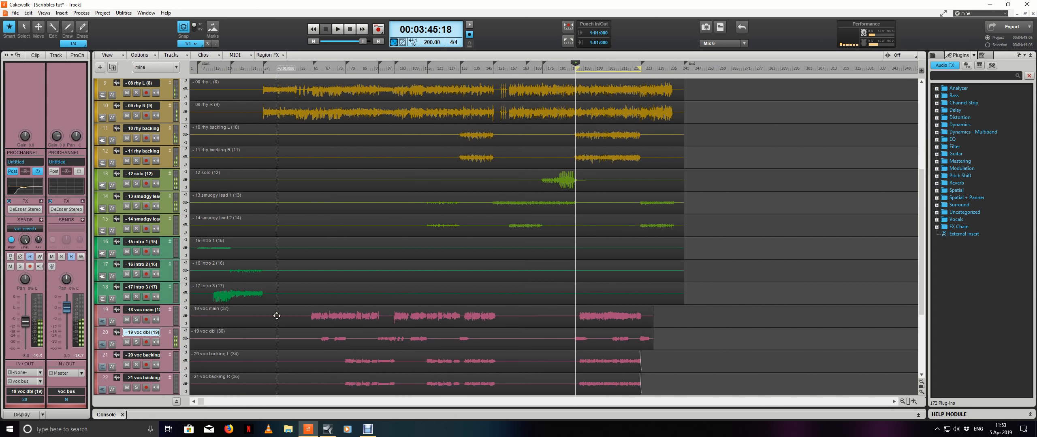
key("space")
left_click(169, 320)
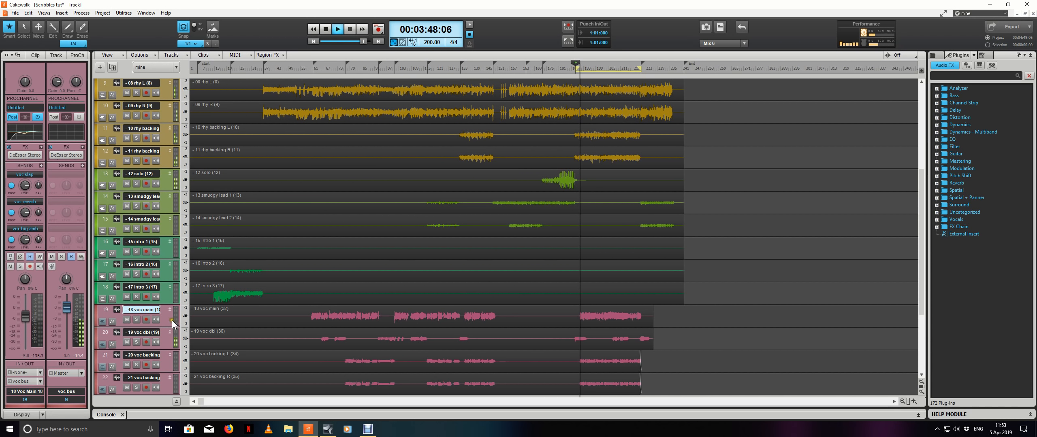
left_click(136, 319)
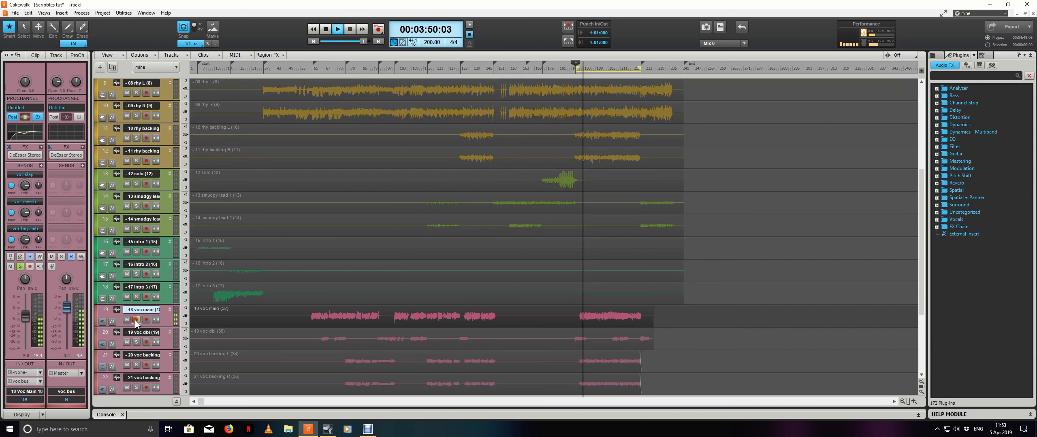
key("space")
Step: Return to the console, reopen Replika on the voc big amb bus, and set its delay time to 1/2
left_click(106, 415)
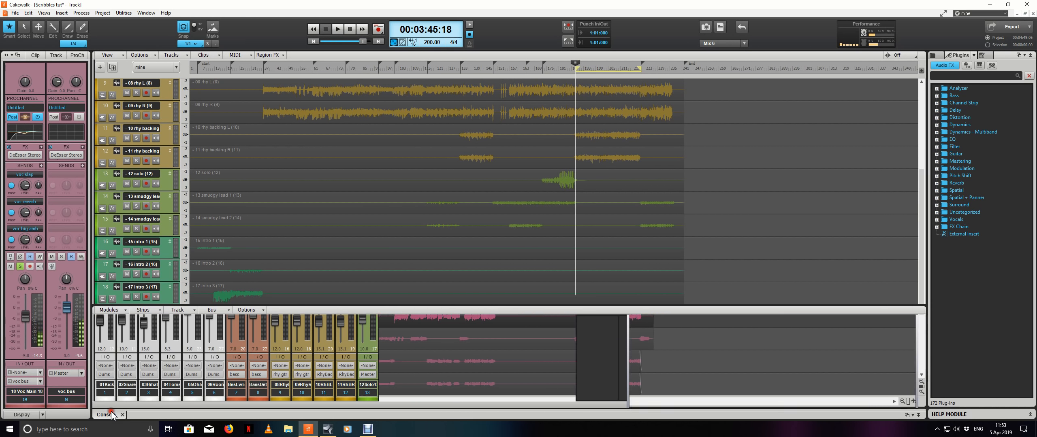
double_click(108, 415)
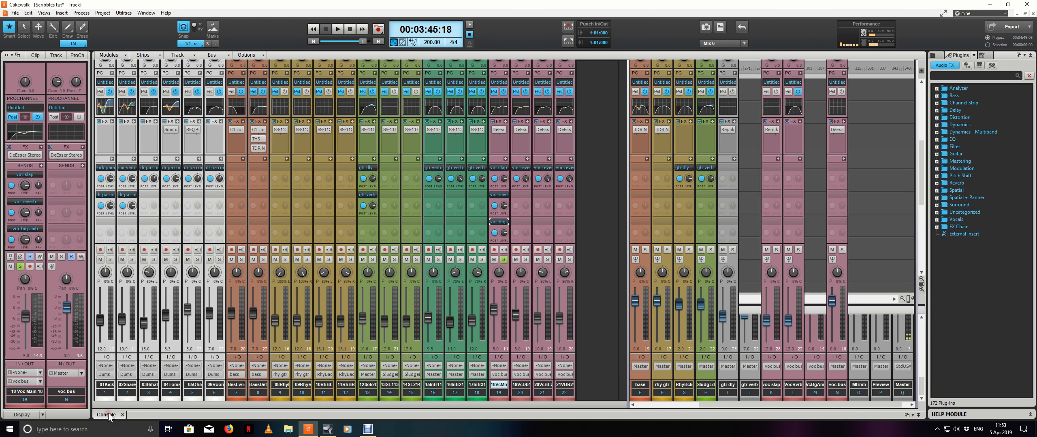
left_click(822, 130)
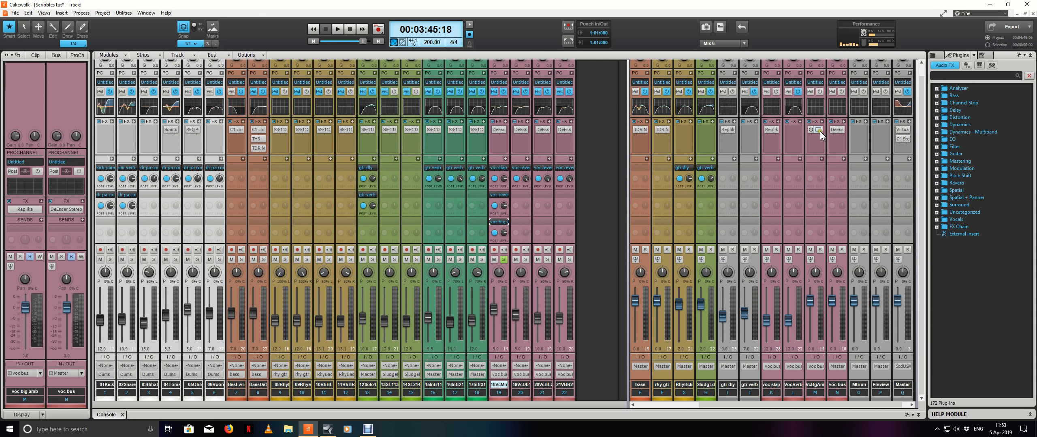
left_click(818, 130)
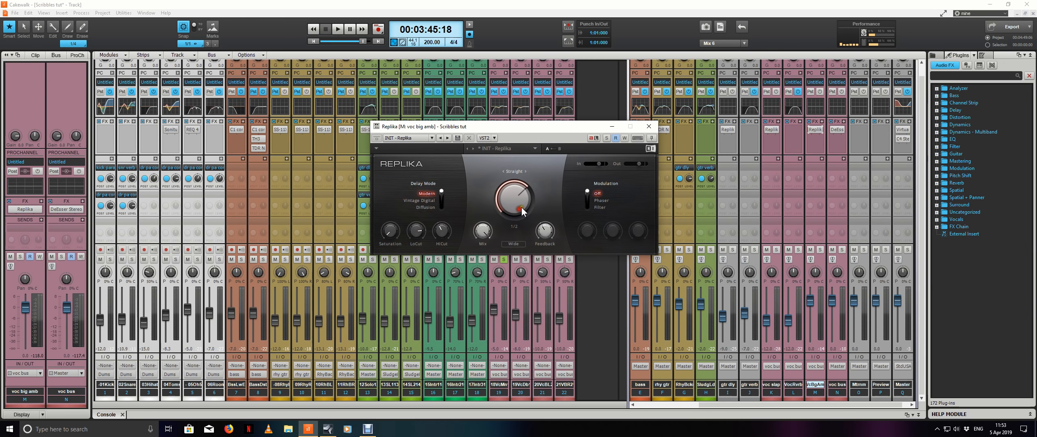
Step: Show the track view with Replika moved aside and place the playhead at the start of the last main vocal section
key("shift+d")
left_click_drag(559, 130, 833, 151)
scroll(728, 130, "up", 4)
scroll(692, 130, "down", 3)
scroll(281, 152, "up", 1)
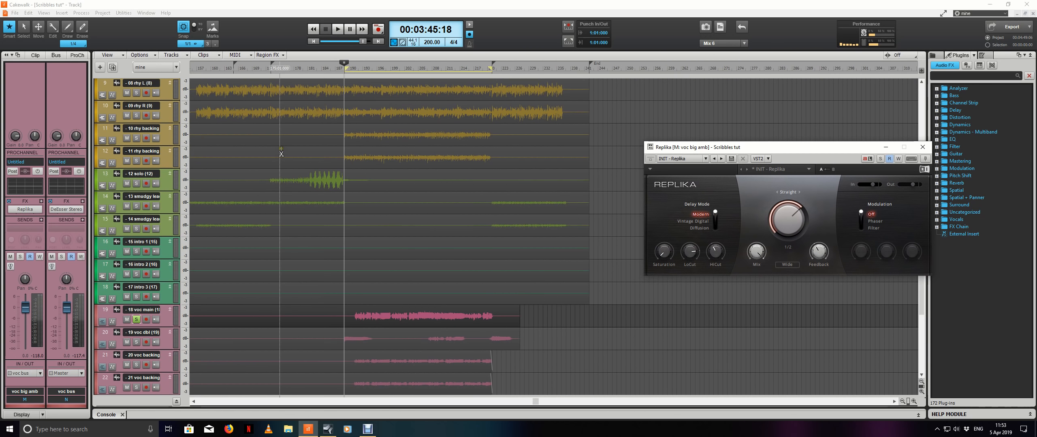
scroll(281, 153, "up", 1)
left_click(394, 69)
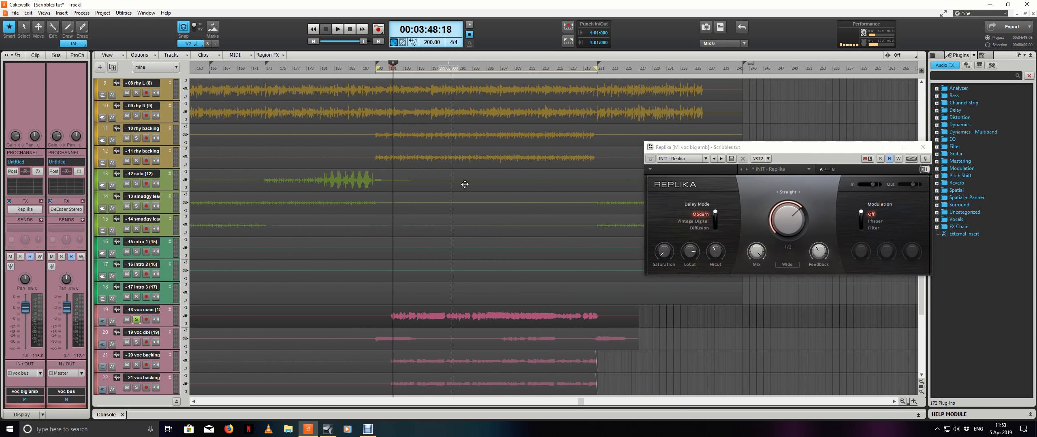
Step: Play the soloed main vocal and lower Replika's feedback to about 20%
key("space")
left_click_drag(763, 149, 652, 137)
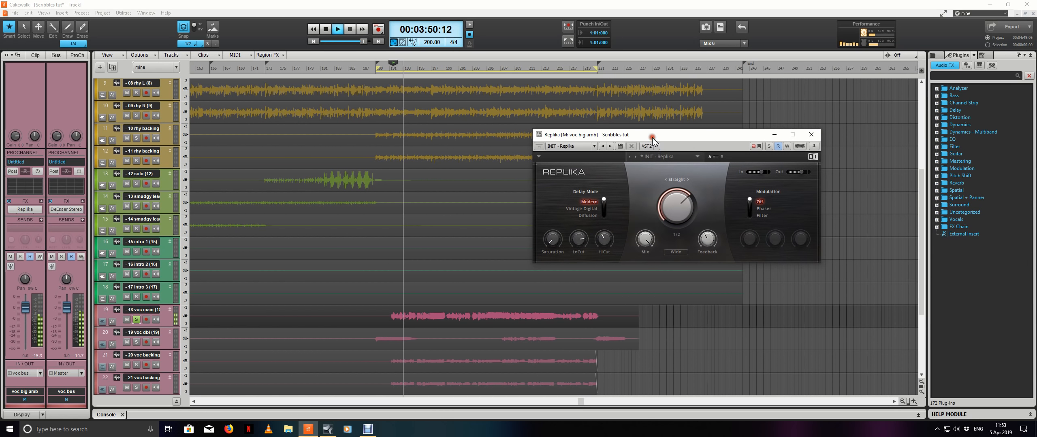
left_click_drag(706, 240, 707, 243)
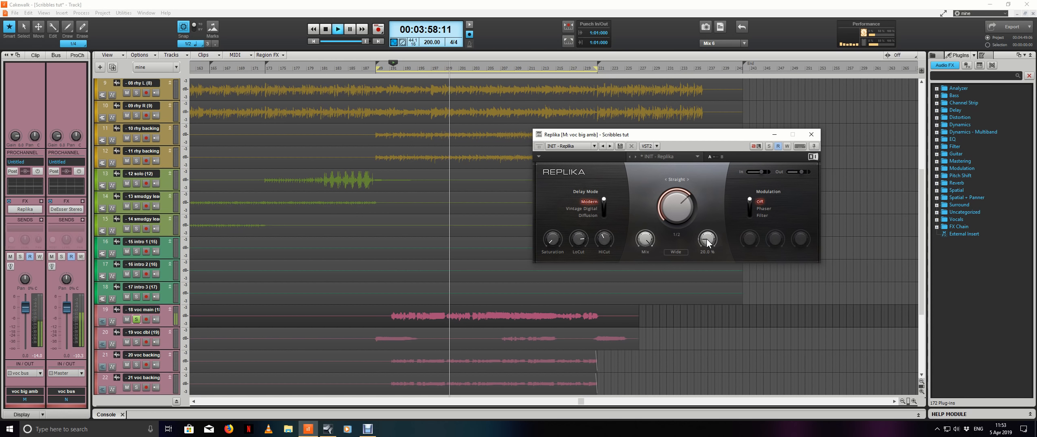
Step: Lower the voc big amb bus fader in the console while listening, and stop playback
left_click(106, 414)
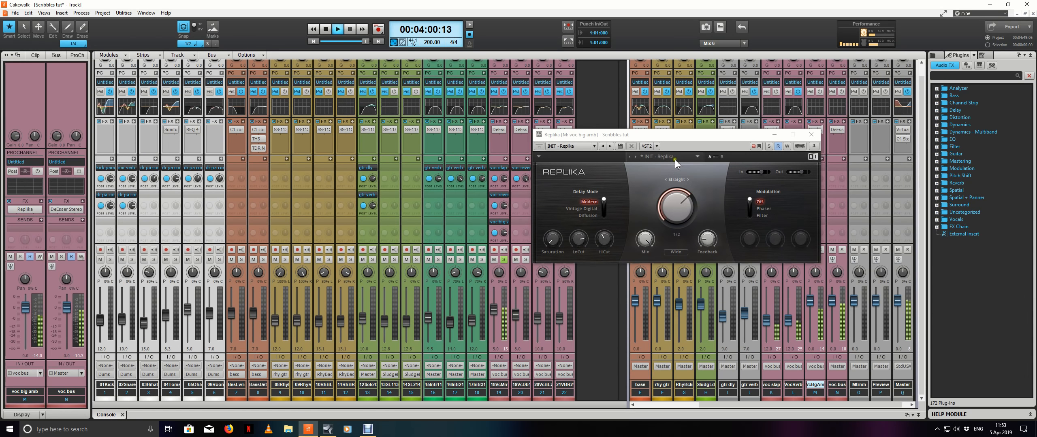
left_click_drag(664, 135, 412, 152)
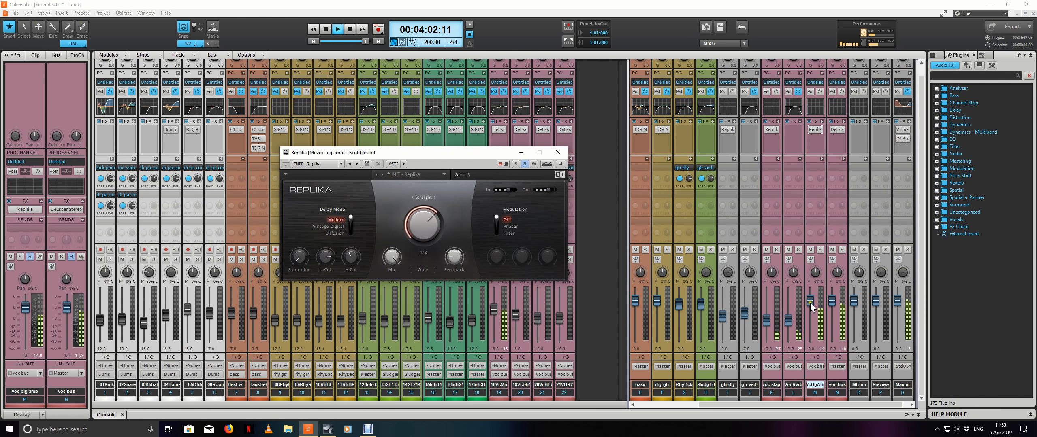
left_click_drag(810, 303, 810, 311)
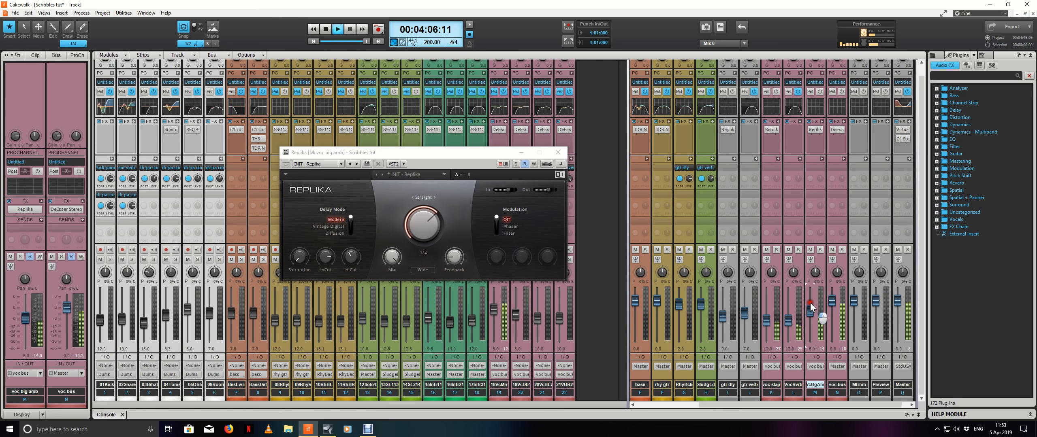
key("space")
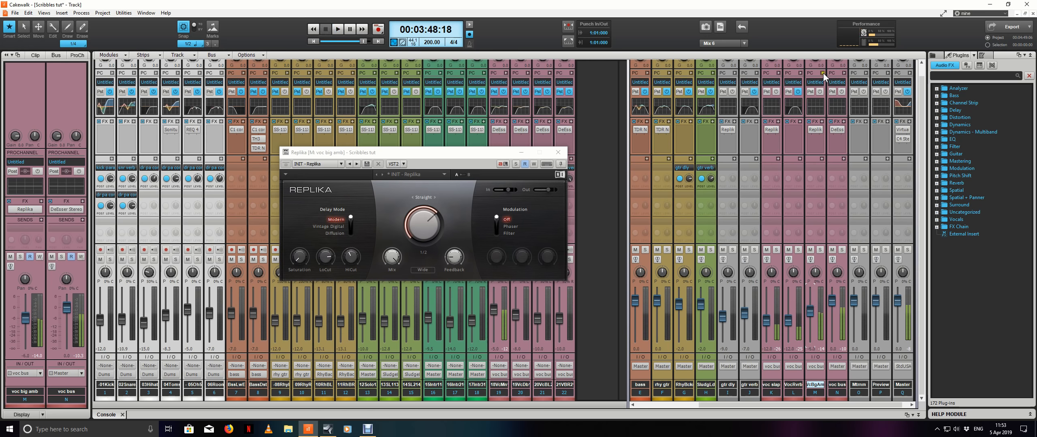
Step: Set the voc big amb bus's ProChannel to post FX rack, expand it, and insert a BREVERB 2 module
left_click(812, 91)
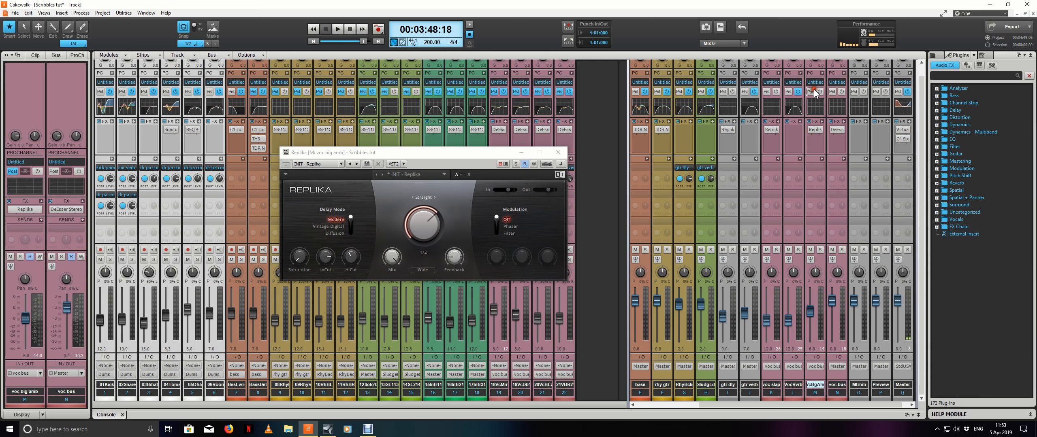
left_click(820, 73)
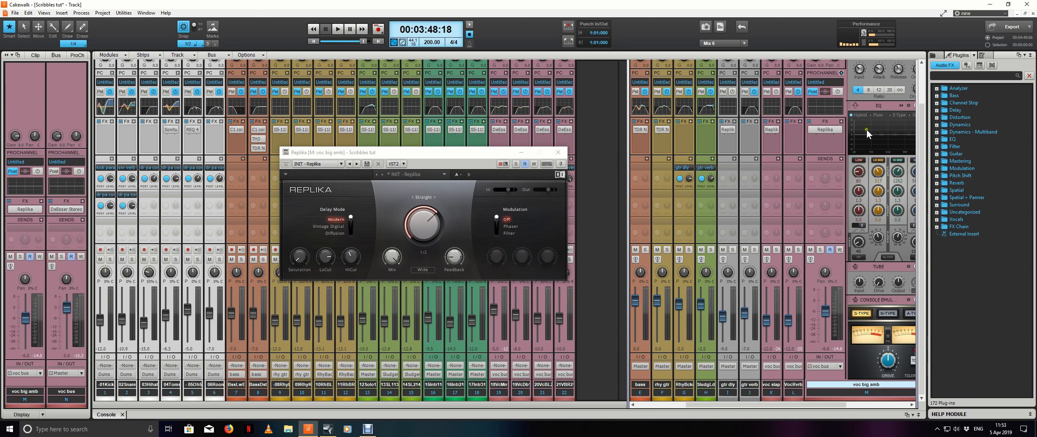
right_click(868, 98)
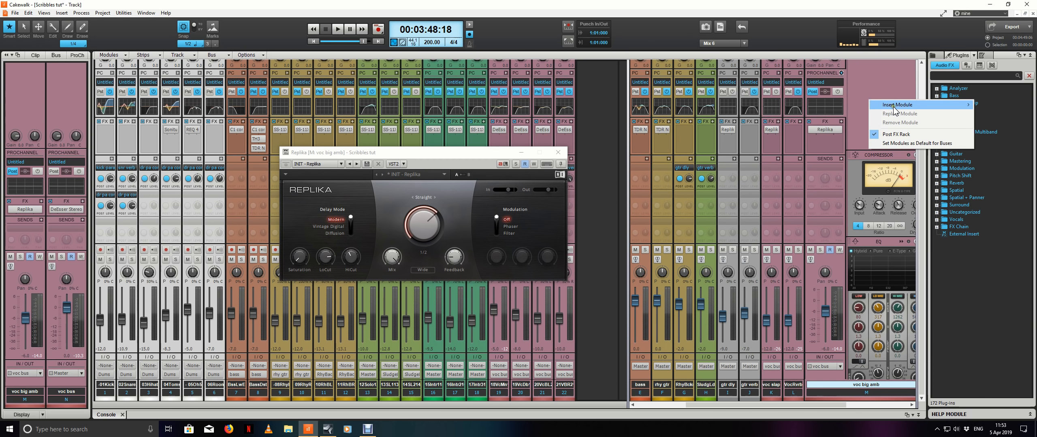
mouse_move(892, 107)
left_click(835, 105)
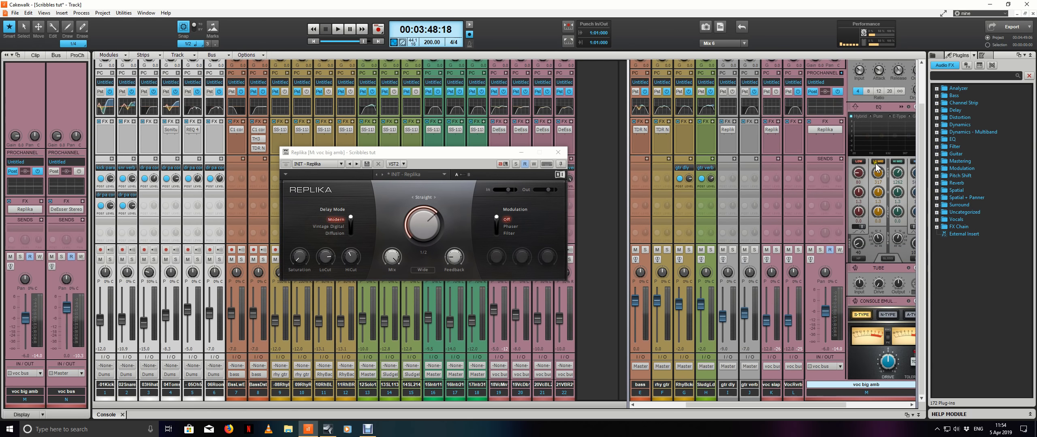
Step: Move the BREVERB 2 module to the start of the voc big amb bus's ProChannel, ahead of the compressor
scroll(876, 166, "down", 3)
scroll(877, 170, "down", 2)
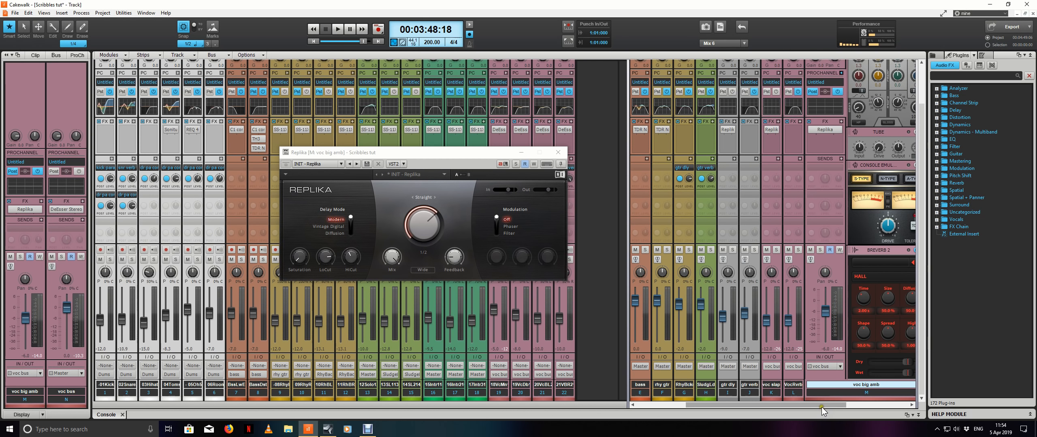
left_click_drag(821, 405, 906, 411)
left_click_drag(781, 251, 788, 90)
scroll(786, 153, "up", 5)
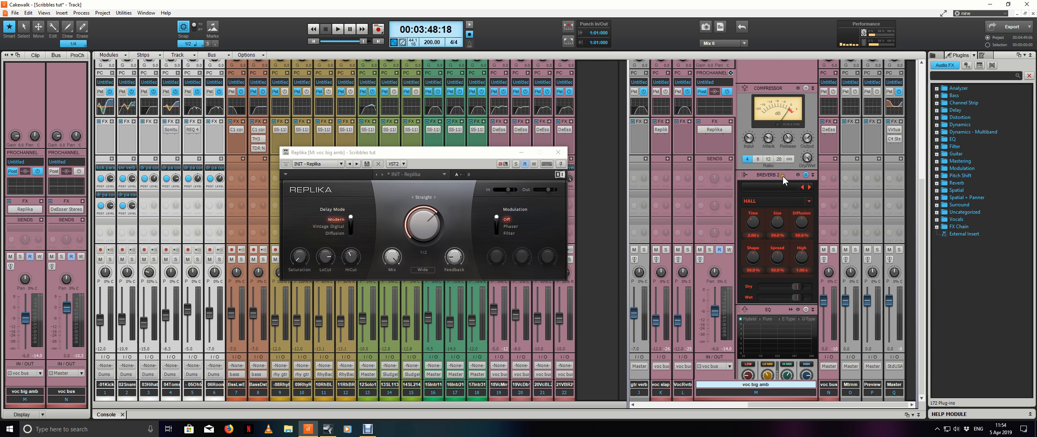
left_click_drag(782, 177, 771, 110)
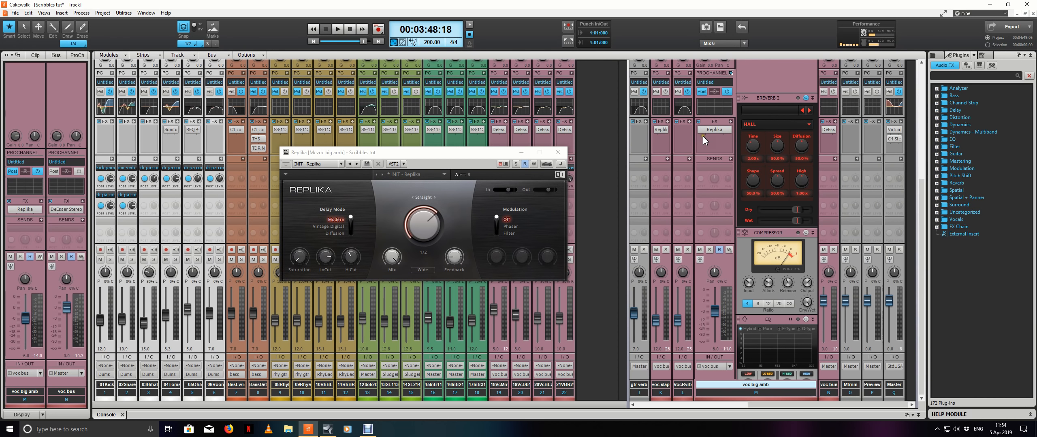
Step: Play the soloed main vocal with Replika bypassed on the voc big amb bus to audition the BREVERB 2 reverb alone
key("space")
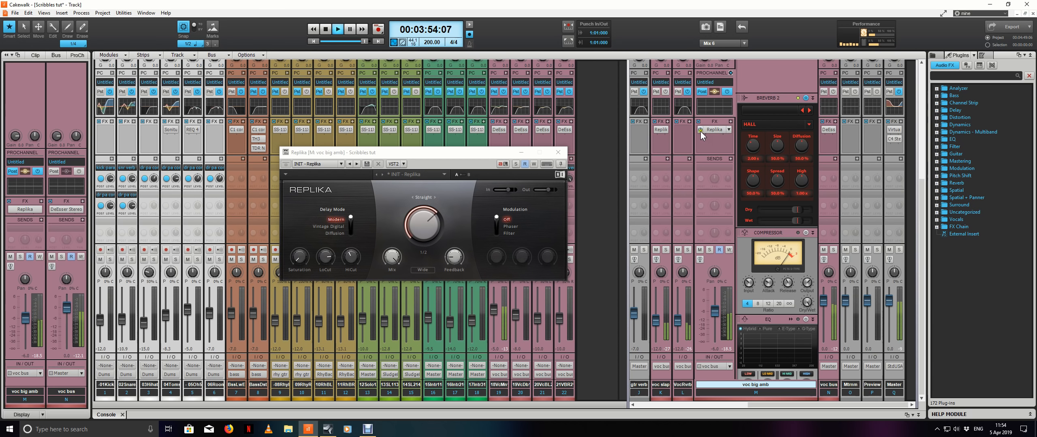
left_click(699, 131)
key("space")
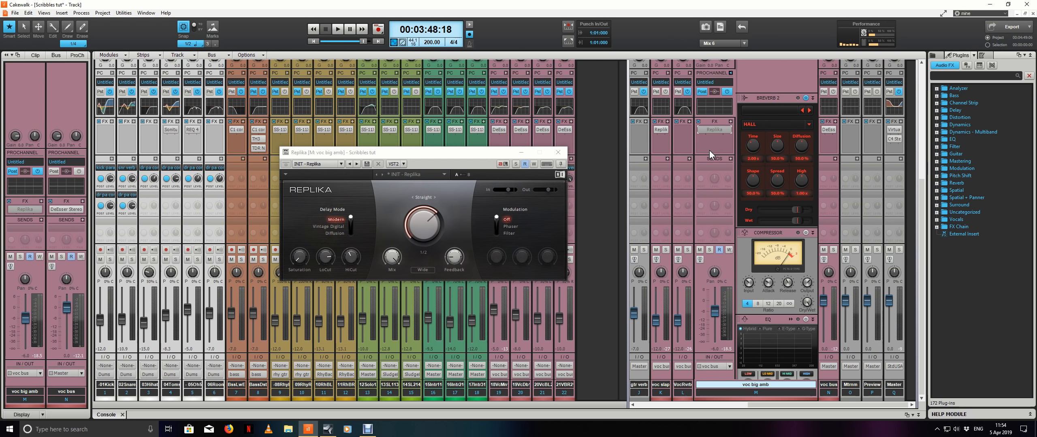
key("space")
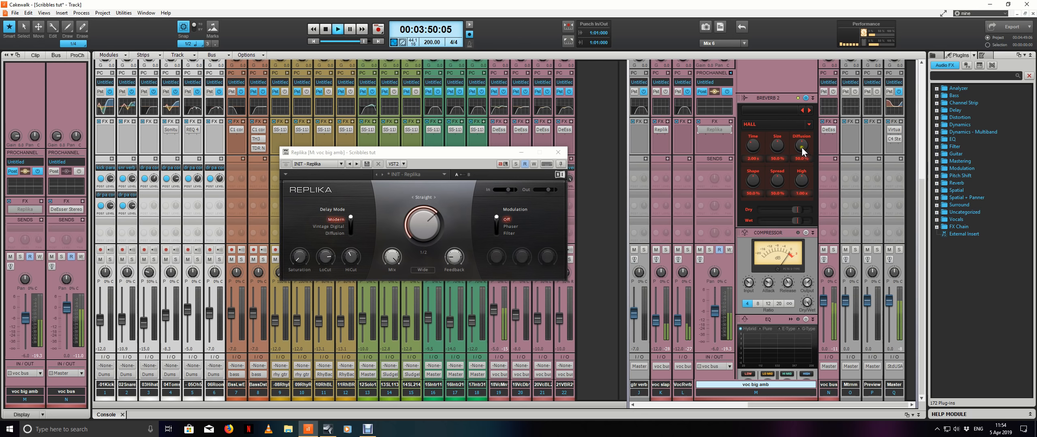
Step: Raise the BREVERB 2 hall's diffusion and size to 100% while auditioning the soloed vocal
left_click_drag(802, 148, 778, 145)
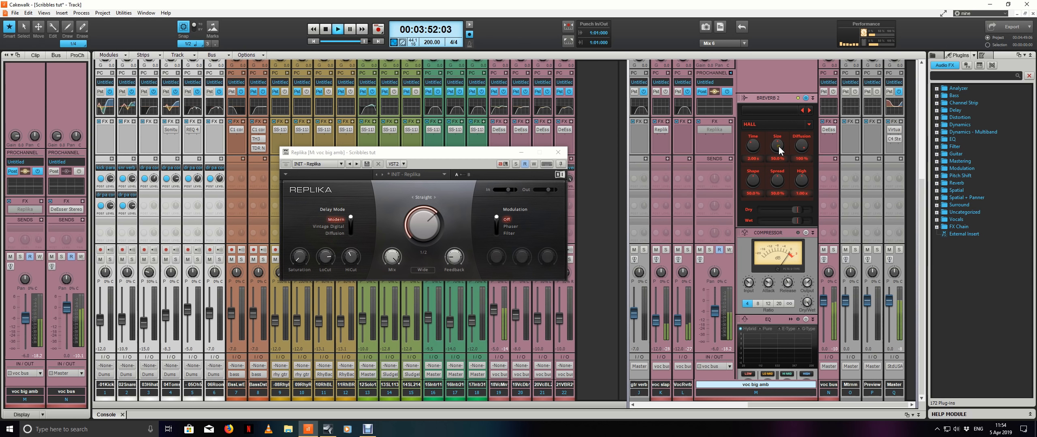
key("space")
key("space")
key("space")
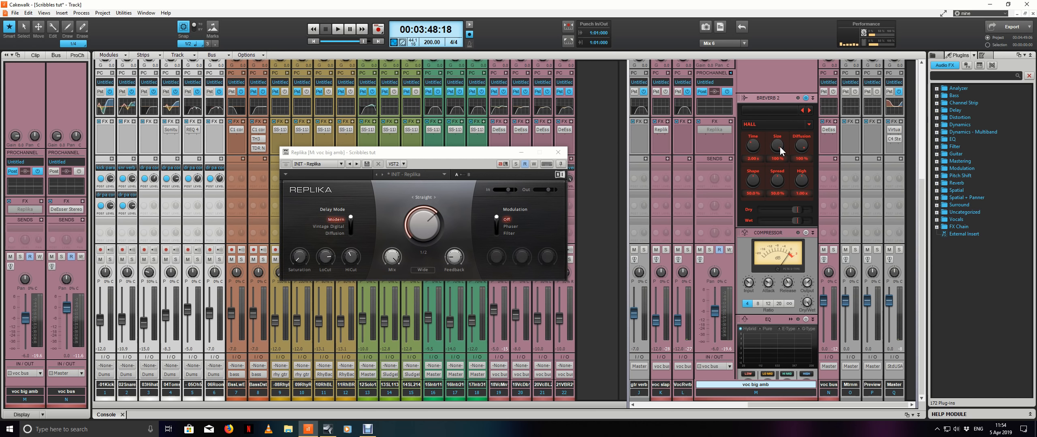
key("space")
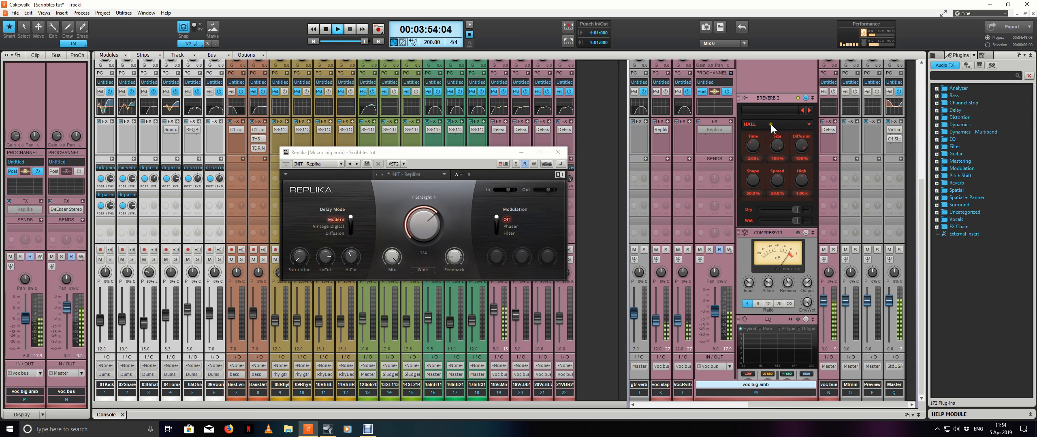
Step: Try BREVERB 2's Room algorithm with size and diffusion at 100%, and audition it on the vocal
scroll(771, 125, "down", 1)
left_click_drag(778, 149, 783, 34)
key("space")
scroll(771, 128, "down", 1)
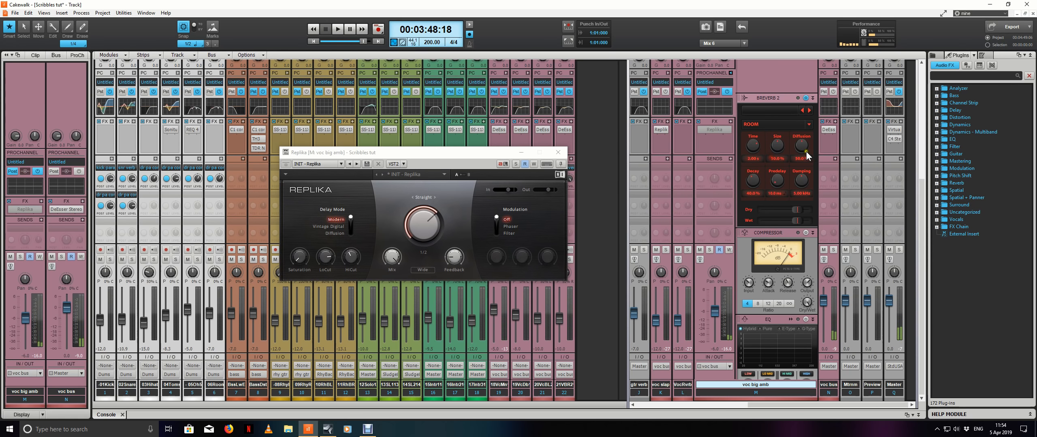
left_click_drag(778, 146, 782, 48)
key("space")
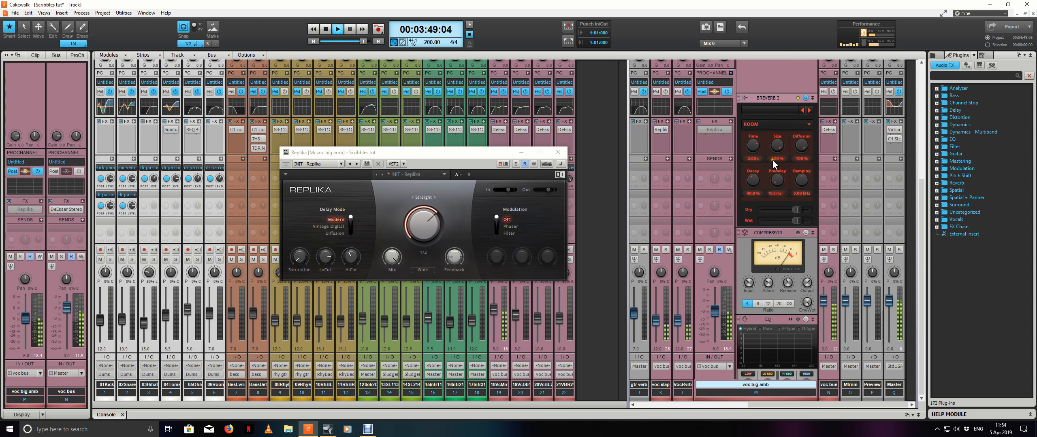
key("space")
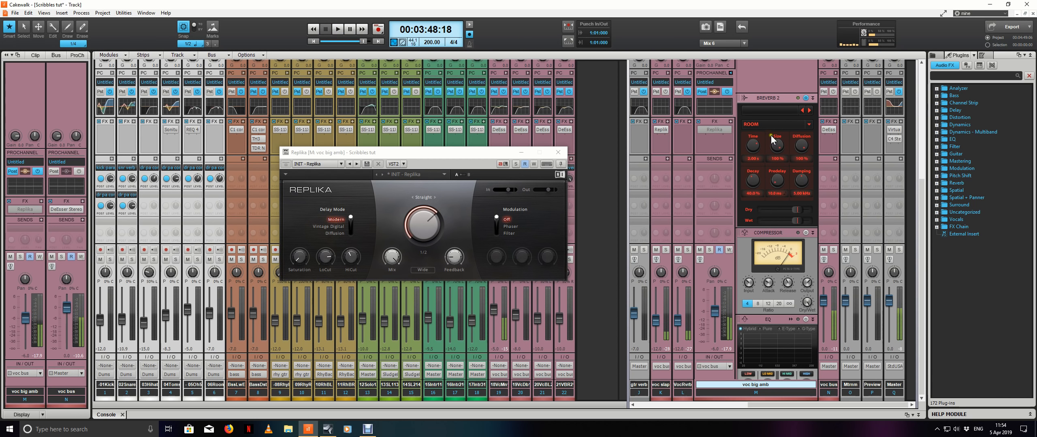
Step: Play the vocal with Replika re-enabled, return BREVERB 2 to the Hall algorithm, and stop playback with Replika's window closed
key("space")
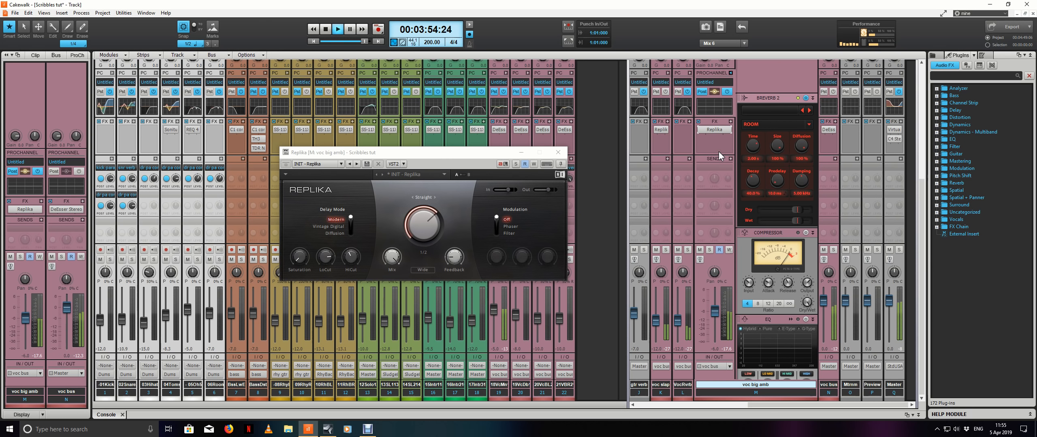
left_click(771, 126)
left_click(772, 135)
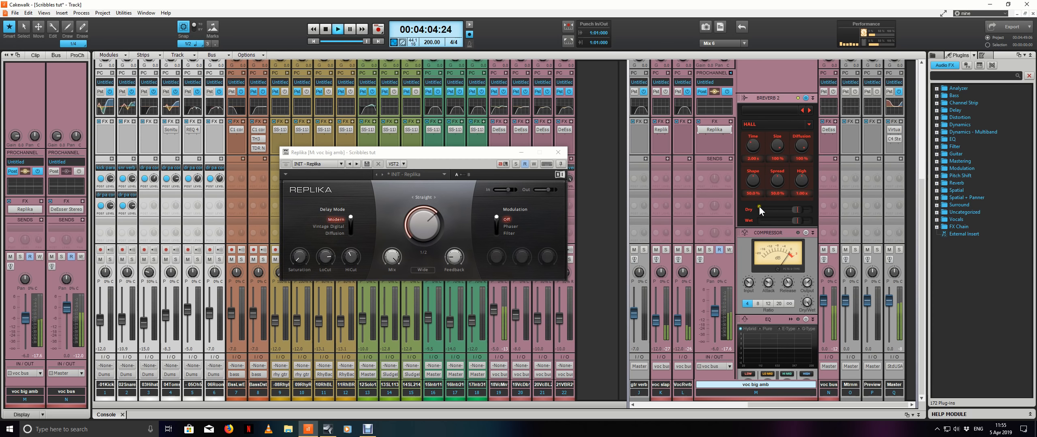
left_click(563, 155)
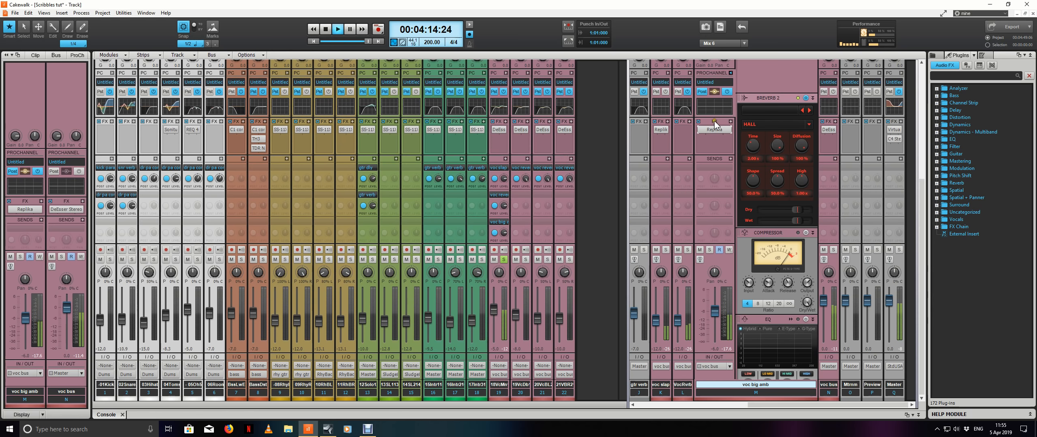
key("space")
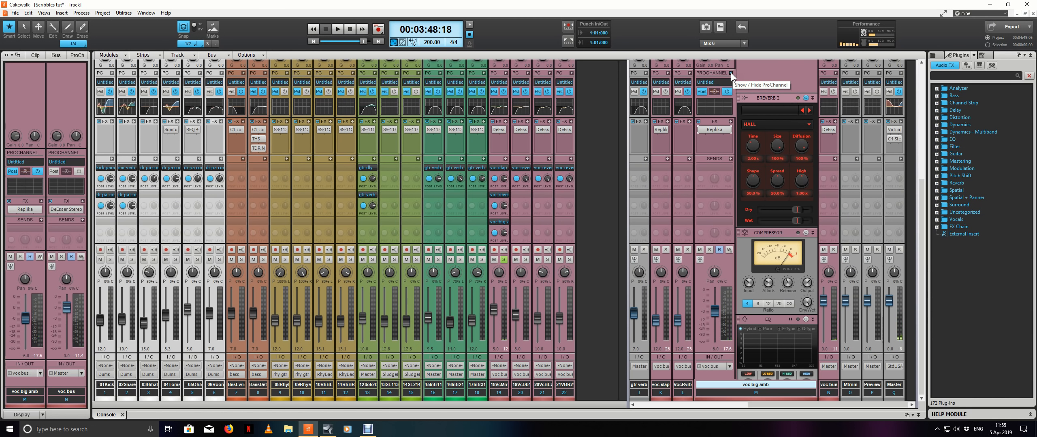
Step: Reopen Replika, try a higher feedback with the BREVERB 2 hall time shortened to about 730 ms, and audition it
double_click(714, 129)
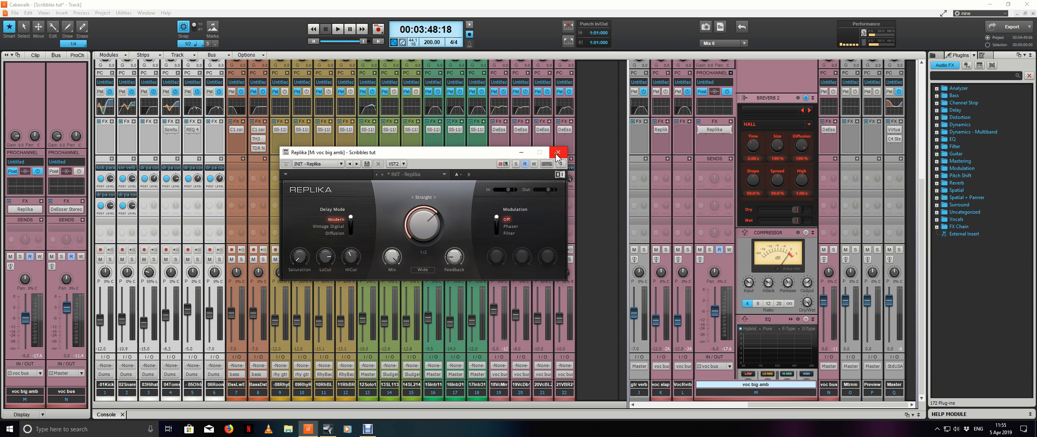
mouse_move(452, 263)
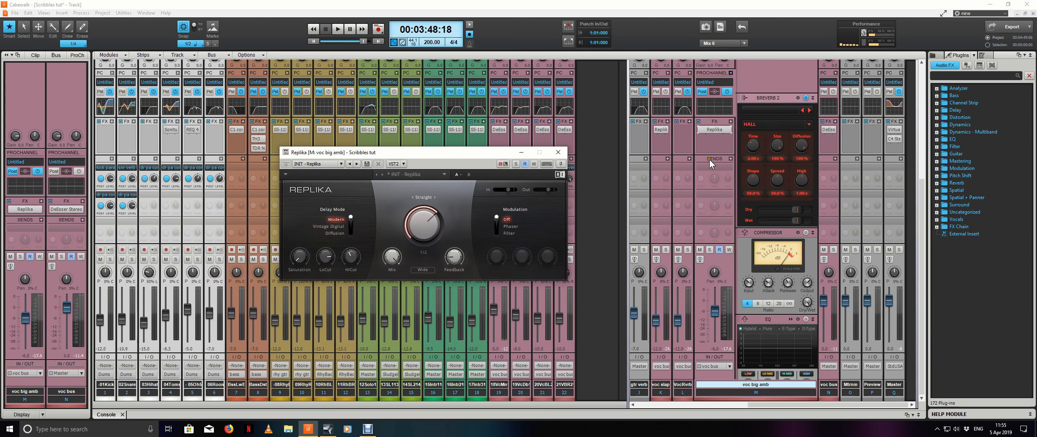
left_click(454, 263)
left_click_drag(751, 153, 756, 163)
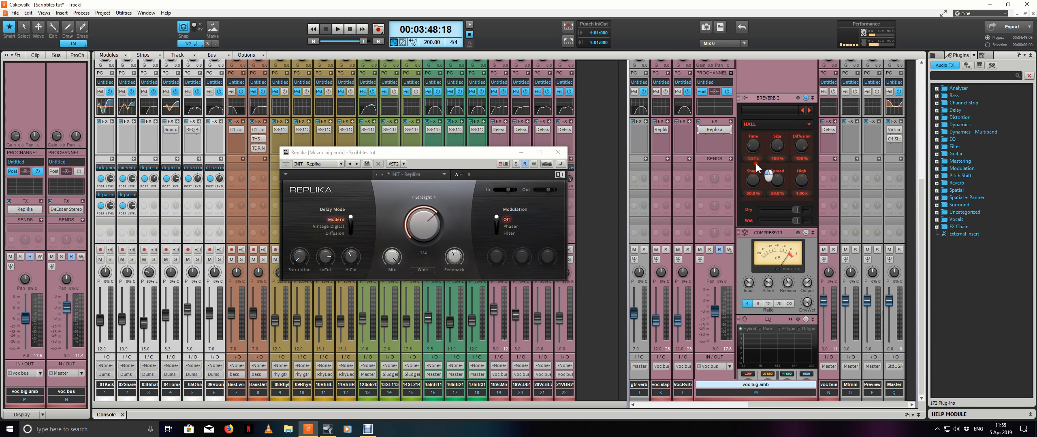
key("space")
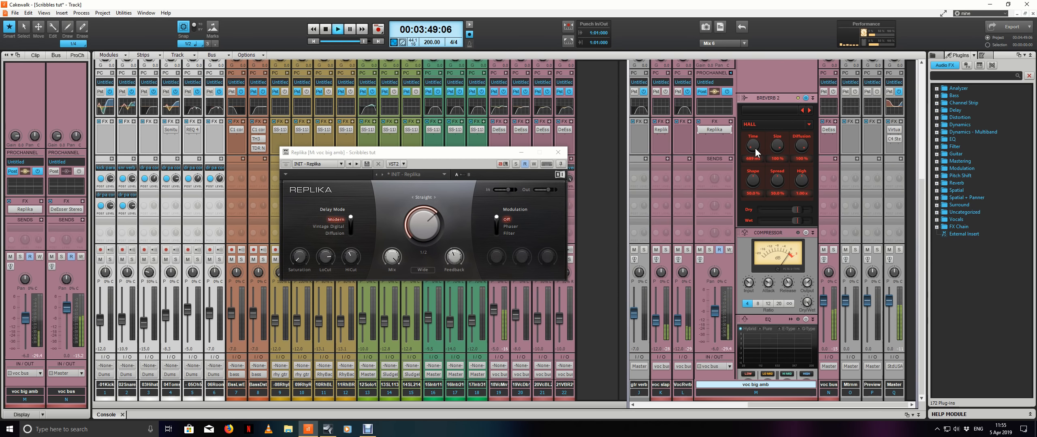
scroll(755, 148, "up", 1)
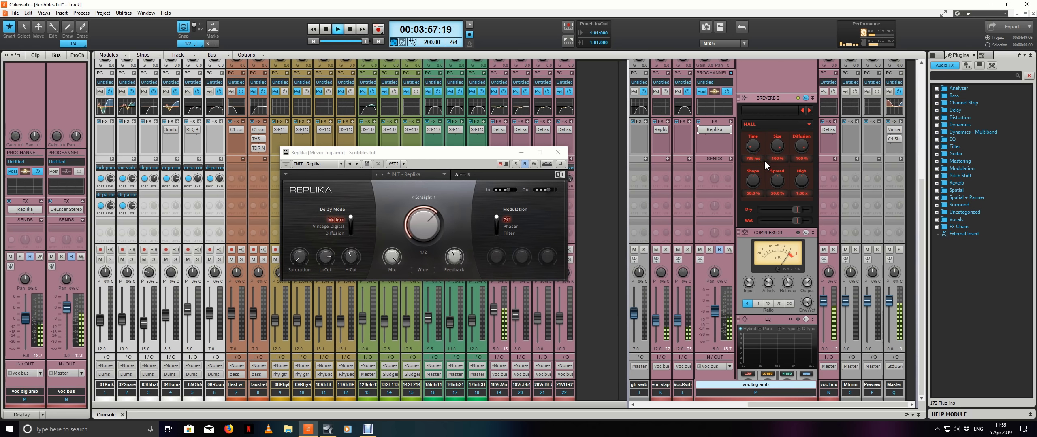
key("space")
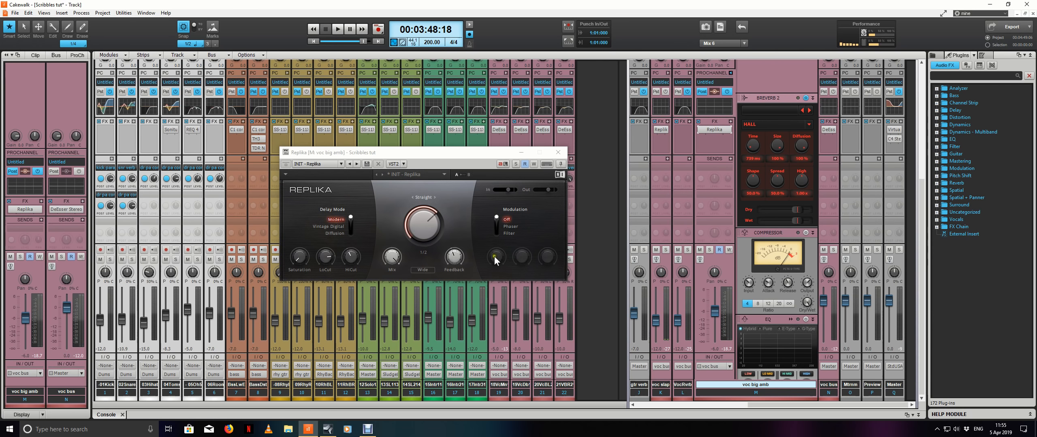
Step: Lower Replika's feedback to about 31% and lengthen the BREVERB 2 hall time to about 1.2 s, auditioning the vocal
left_click(455, 257)
scroll(456, 257, "down", 5)
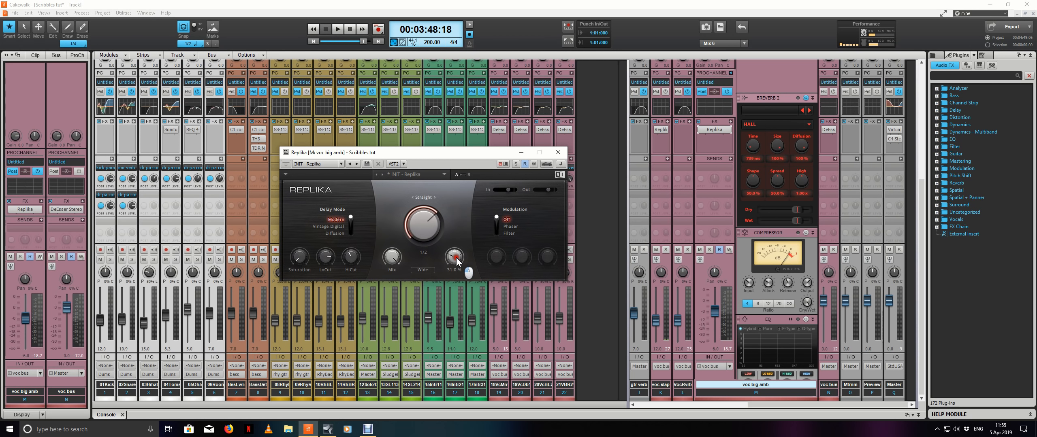
left_click_drag(757, 145, 756, 134)
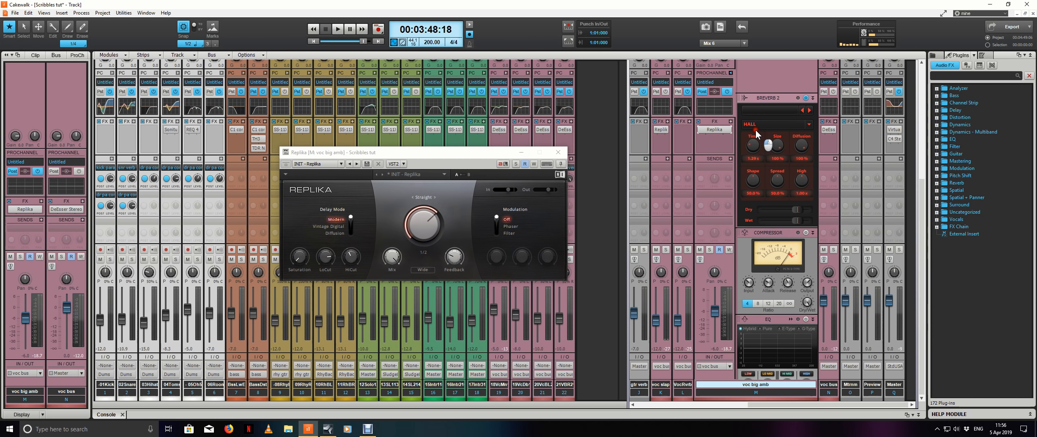
key("space")
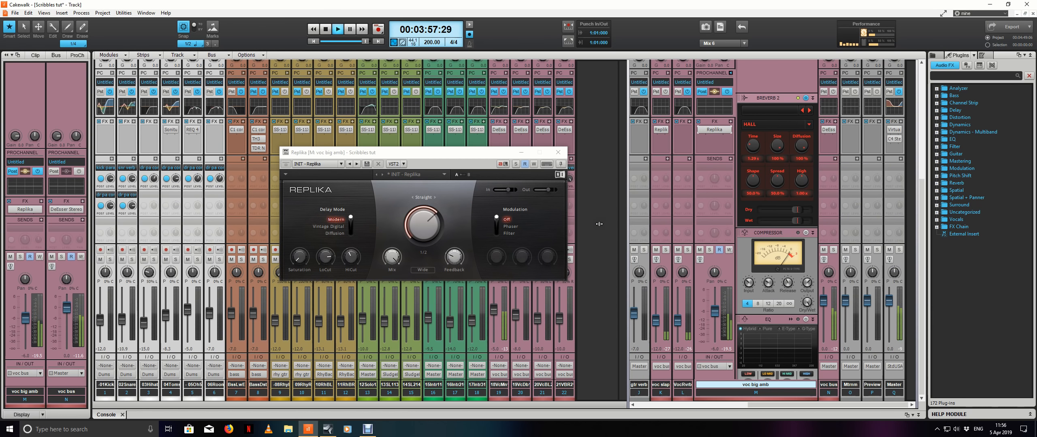
key("space")
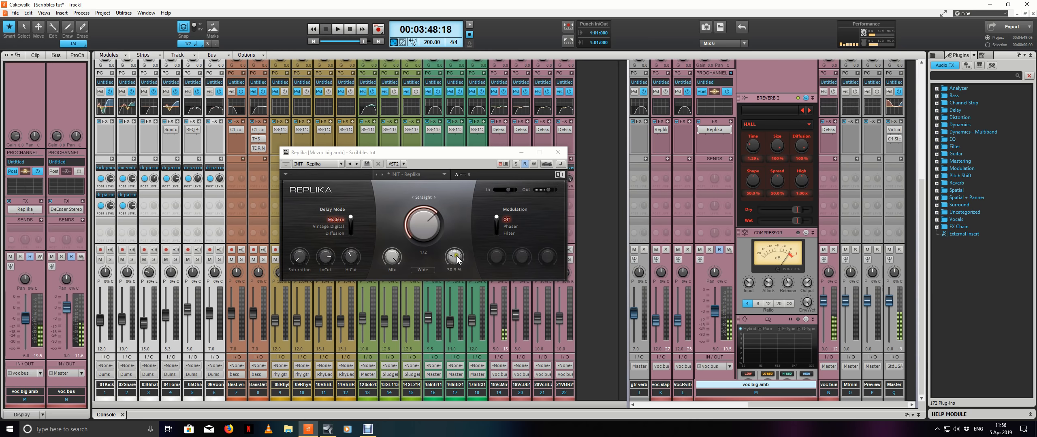
Step: Lower Replika's feedback further, raise the BREVERB 2 hall time to about 1.71 s, and play the vocal
left_click(456, 258)
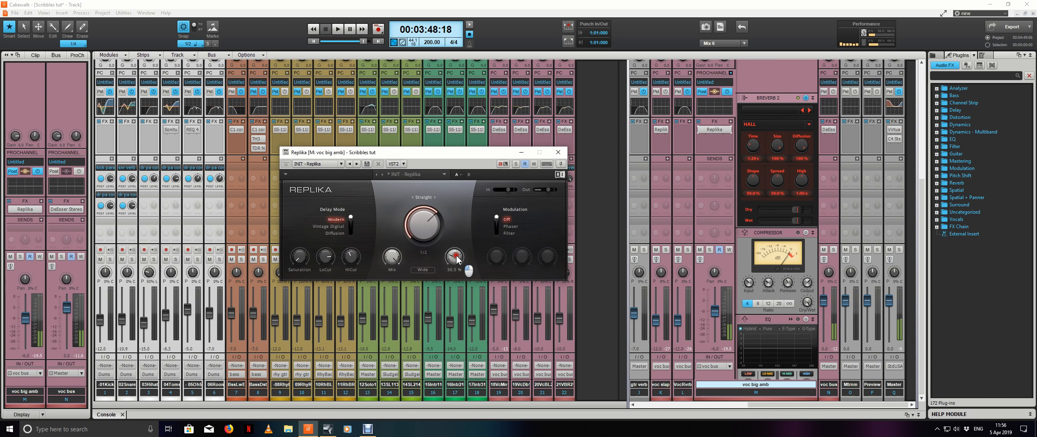
scroll(456, 256, "down", 2)
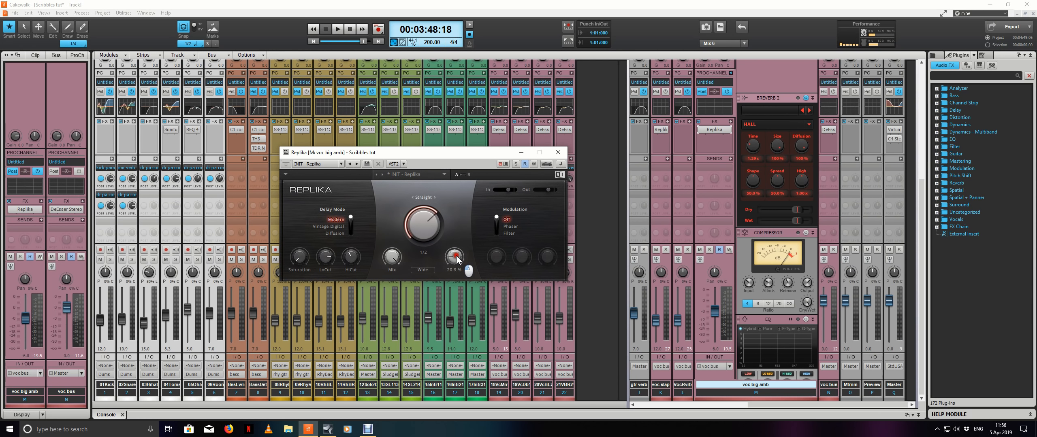
left_click_drag(456, 256, 456, 256)
left_click_drag(489, 156, 491, 154)
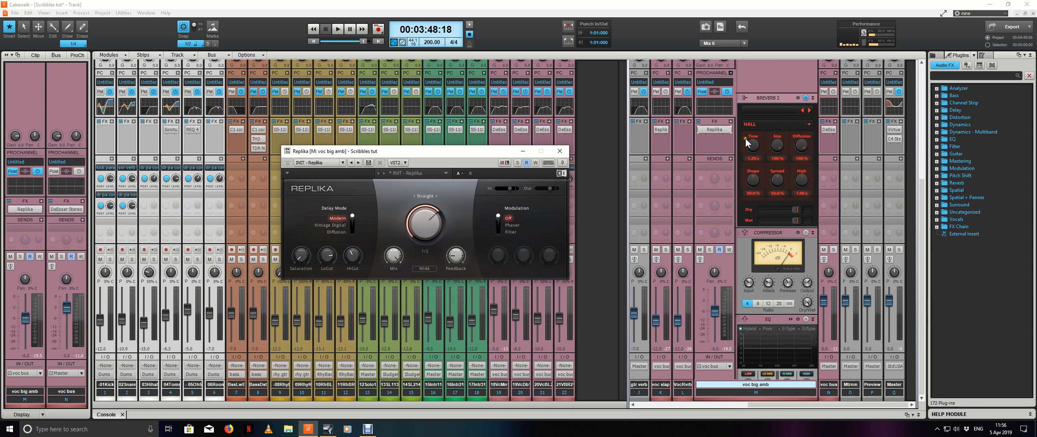
left_click(754, 149)
left_click_drag(754, 149, 752, 141)
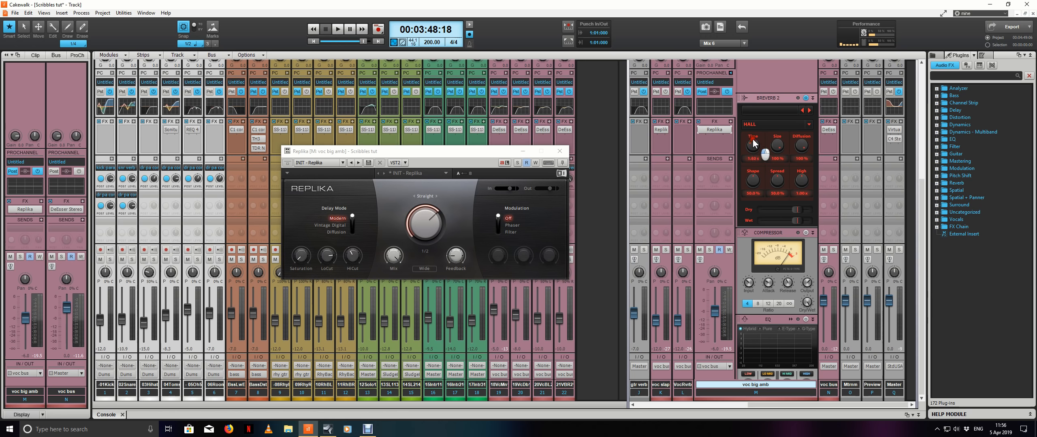
key("space")
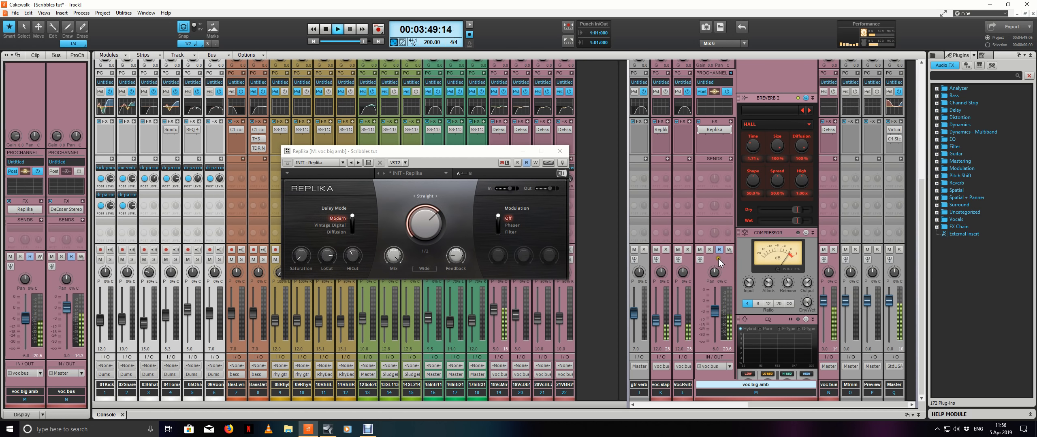
Step: Close the Replika window, unsolo the main vocal track, and play the full mix
left_click(559, 151)
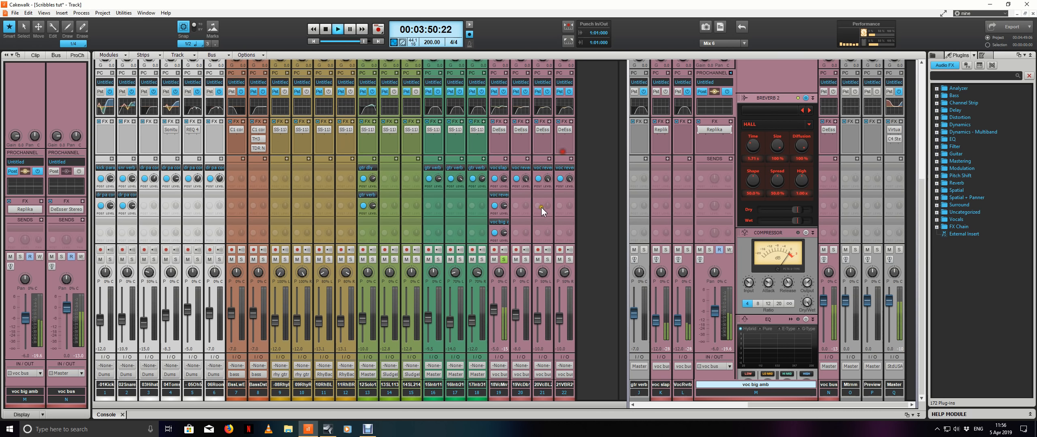
left_click(506, 260)
key("space")
left_click(504, 258)
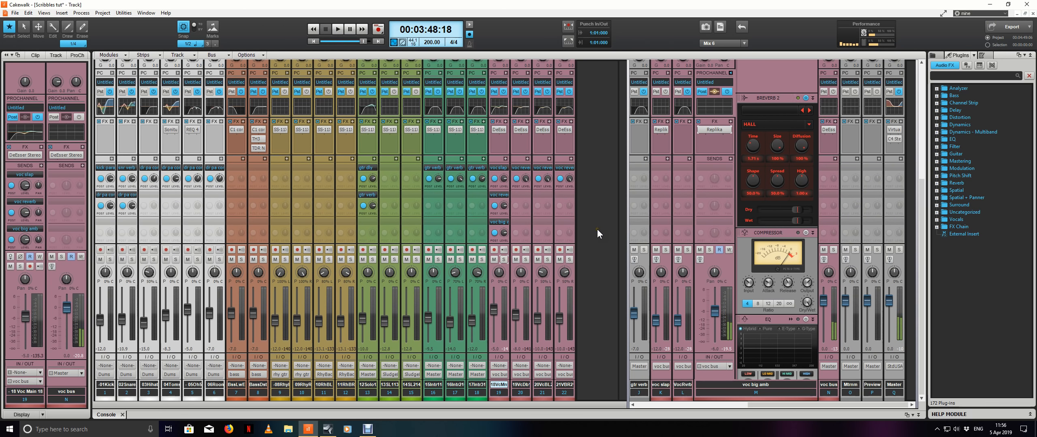
key("space")
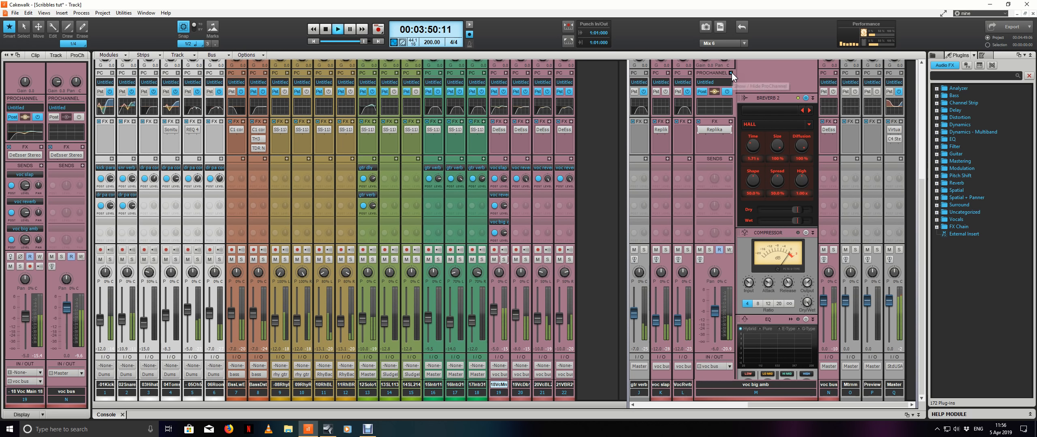
Step: Hide the voc big amb bus's ProChannel and lower its fader to about -7 dB while the full mix plays
left_click(732, 73)
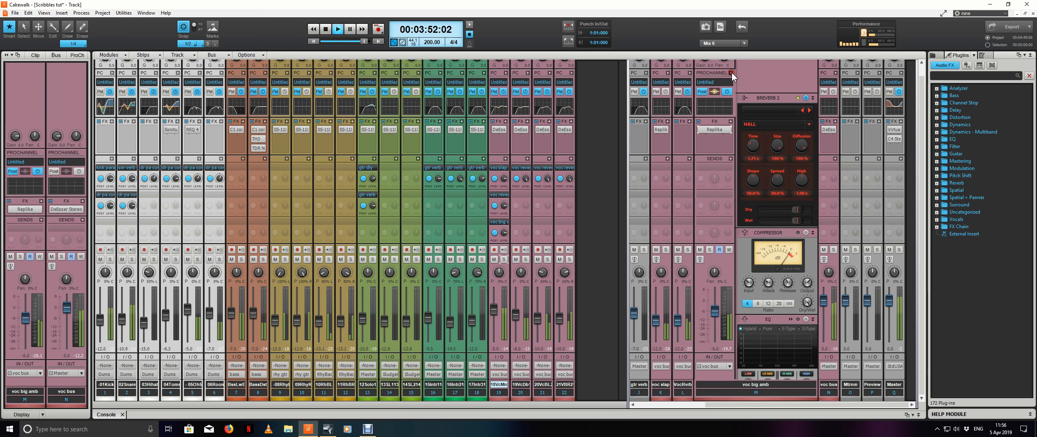
left_click(731, 73)
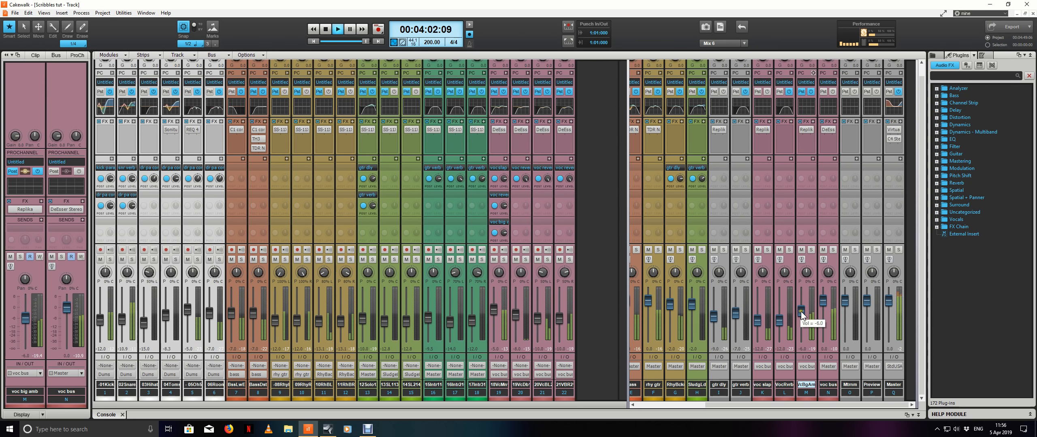
left_click_drag(801, 311, 801, 312)
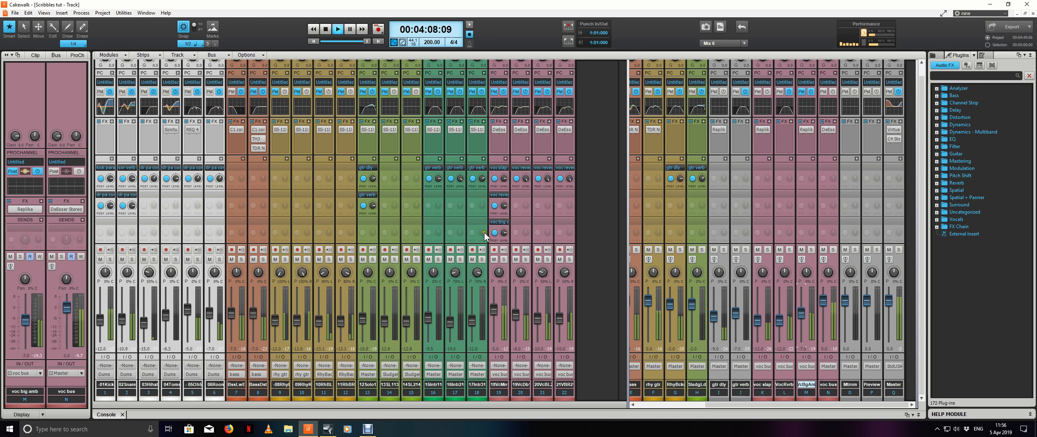
left_click(493, 222)
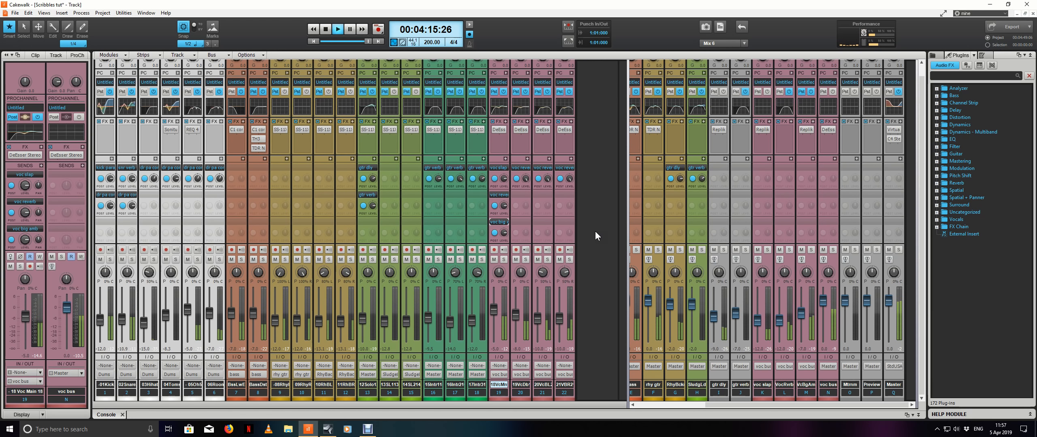
Step: Stop playback and show two automation lanes under the 18 voc main track, setting the second to voc big amb Send Level
key("d")
key("space")
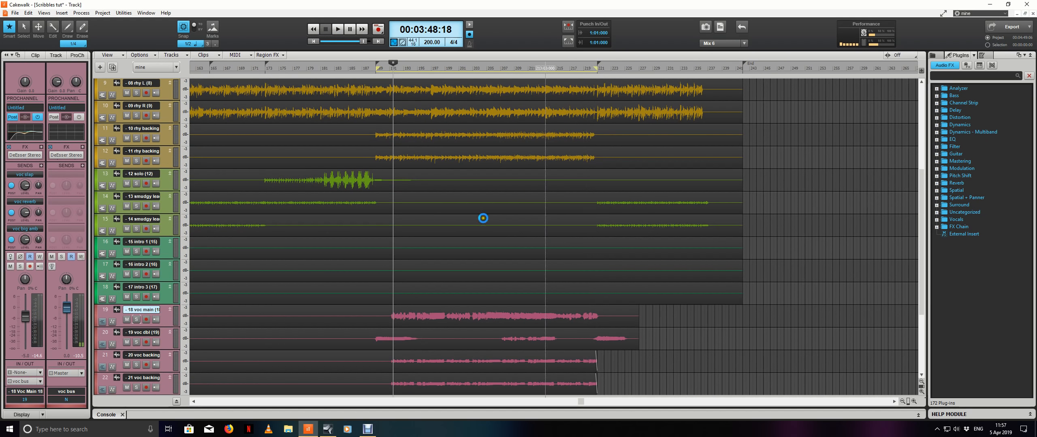
scroll(280, 223, "down", 5)
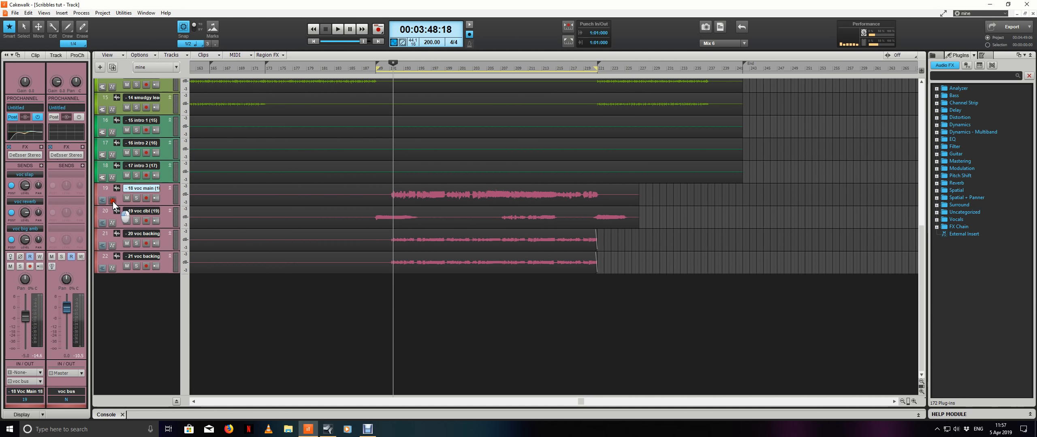
left_click(112, 200)
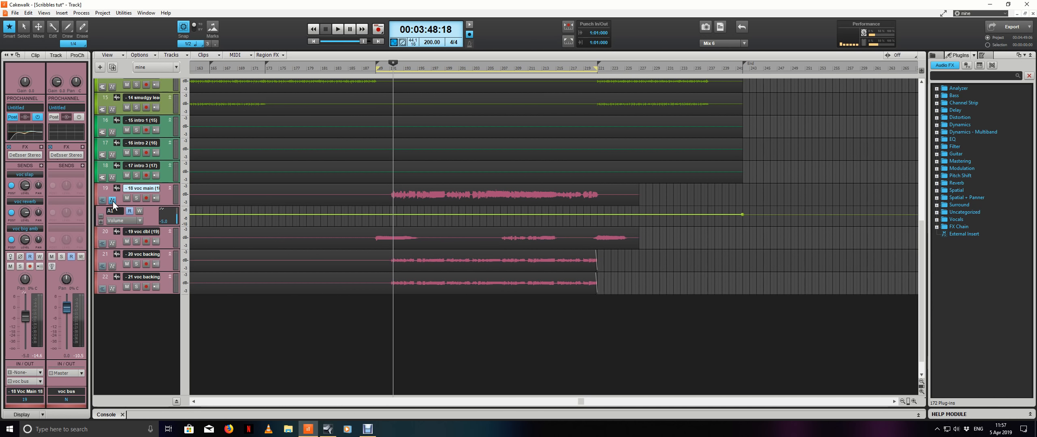
left_click(102, 222)
left_click(130, 242)
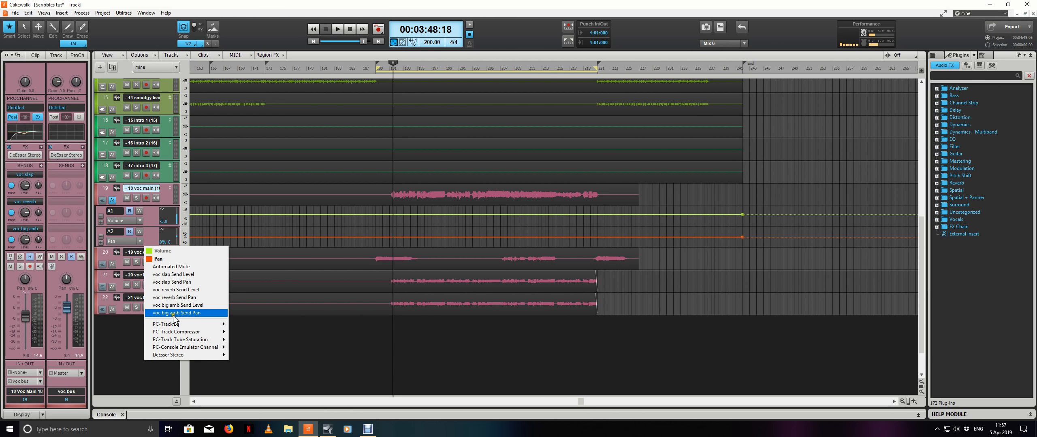
left_click(211, 306)
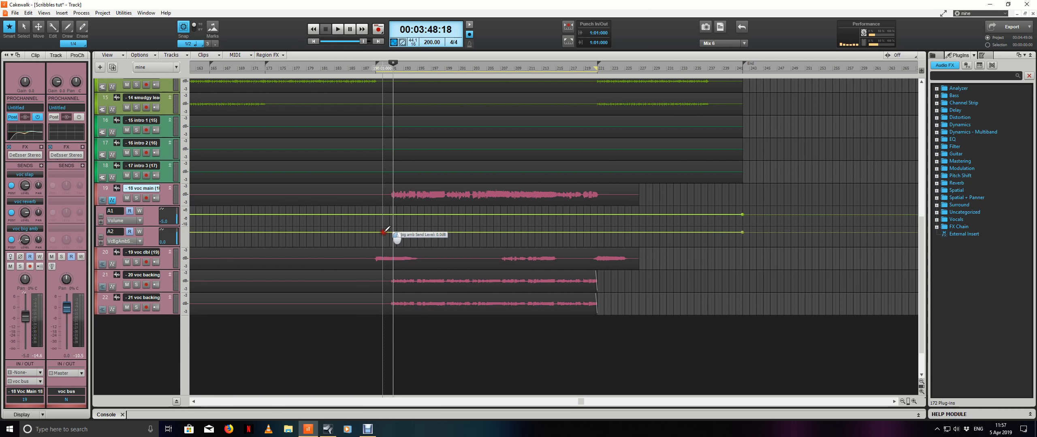
Step: Pull the main vocal's big amb send automation flat down to -INF from the song start until the final vocal section, leaving 0 dB after
left_click_drag(383, 231, 380, 264)
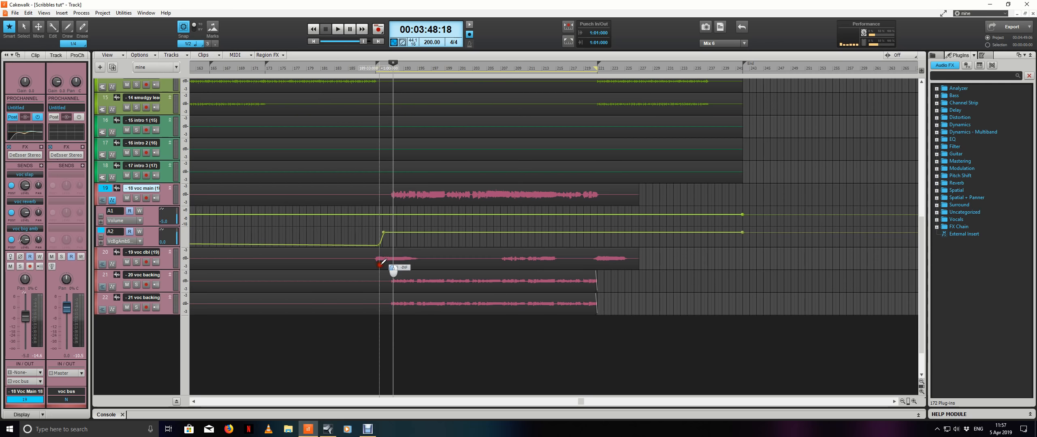
scroll(557, 166, "down", 7)
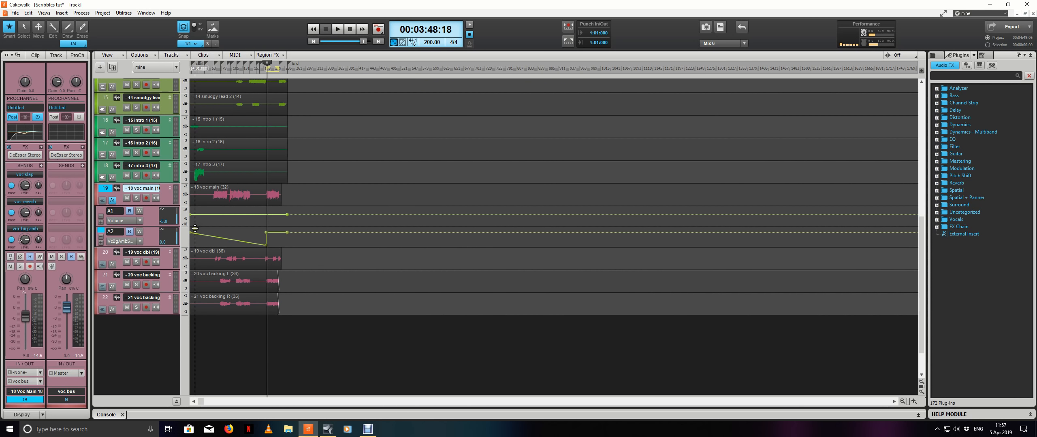
left_click_drag(195, 228, 197, 255)
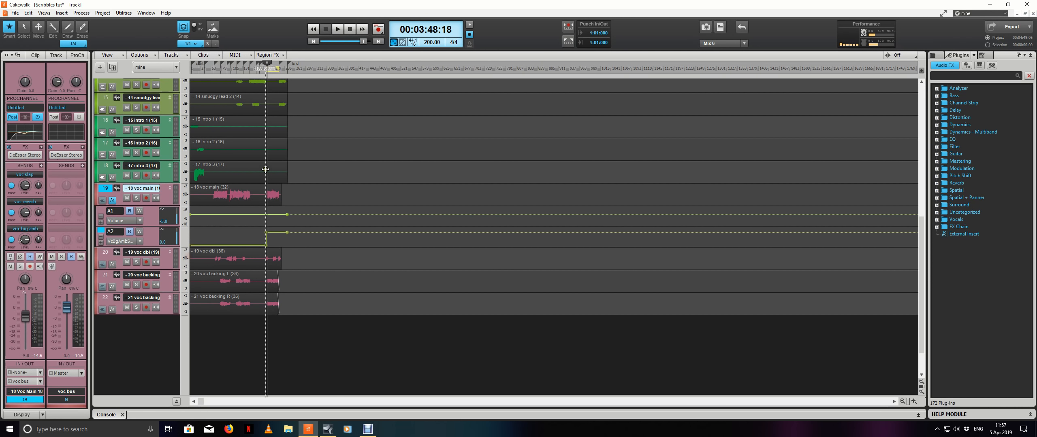
scroll(265, 169, "up", 6)
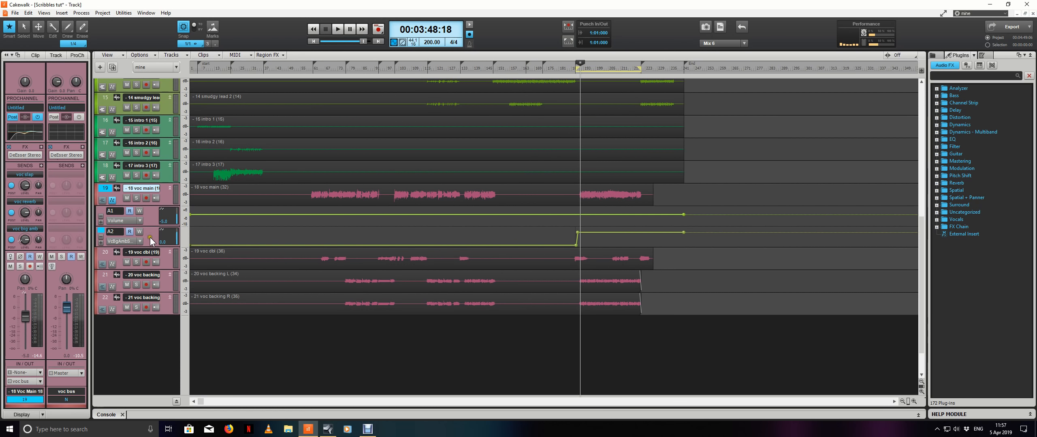
Step: Play the mix from just before the final vocal section to audition the big amb send automation
left_click(150, 237)
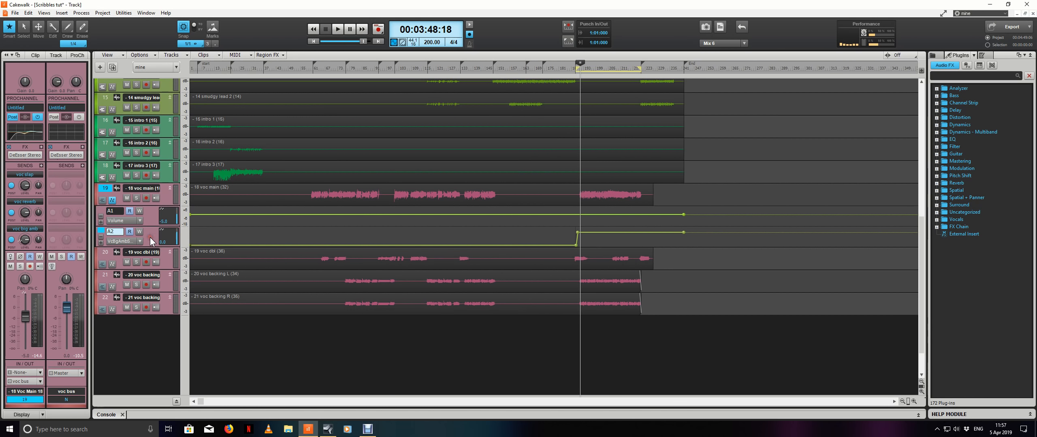
left_click(567, 73)
key("space")
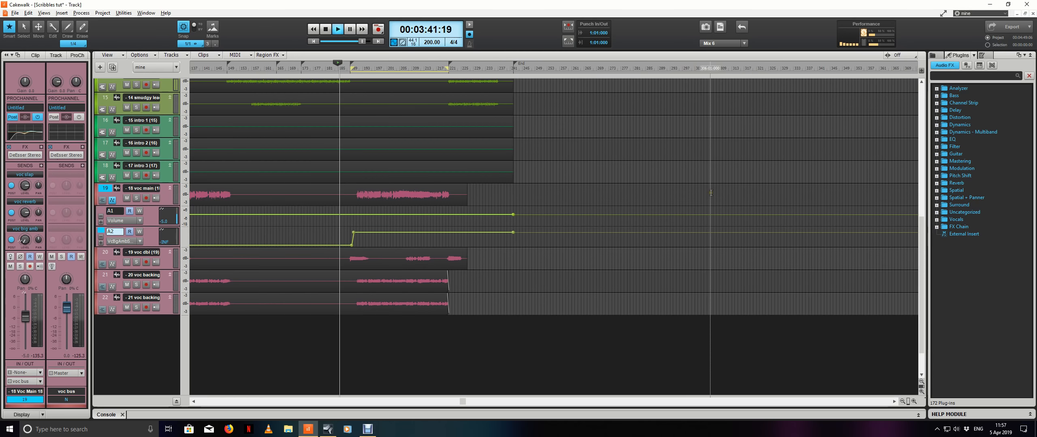
scroll(566, 206, "up", 1)
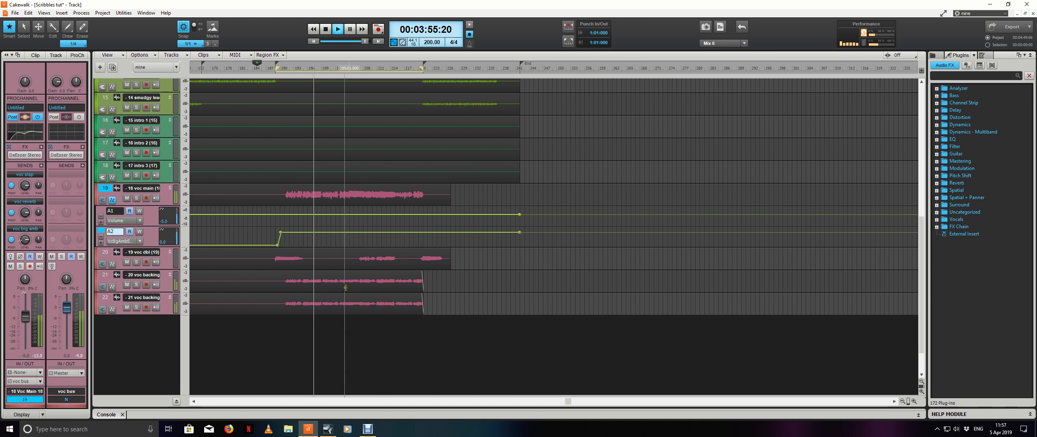
left_click(488, 254)
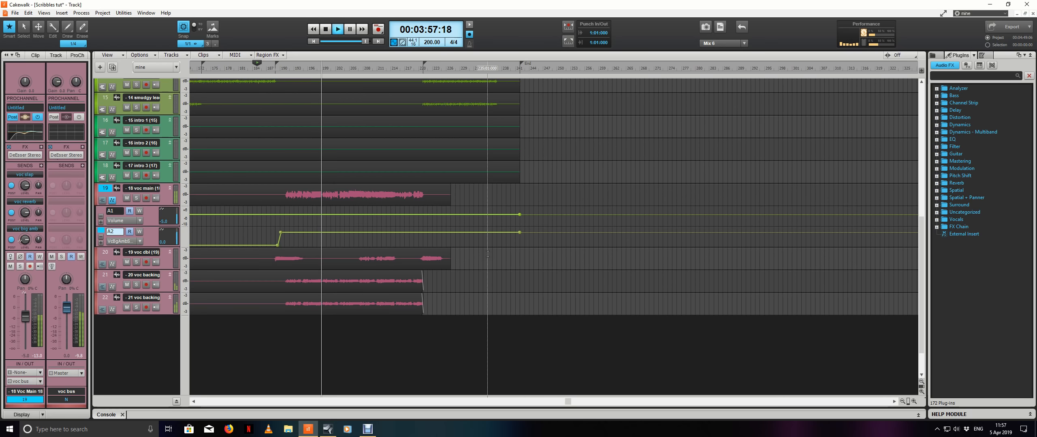
Step: Examine the vocal clips and automation lanes at enlarged track height while the final section plays, and stop playback
scroll(532, 258, "down", 5)
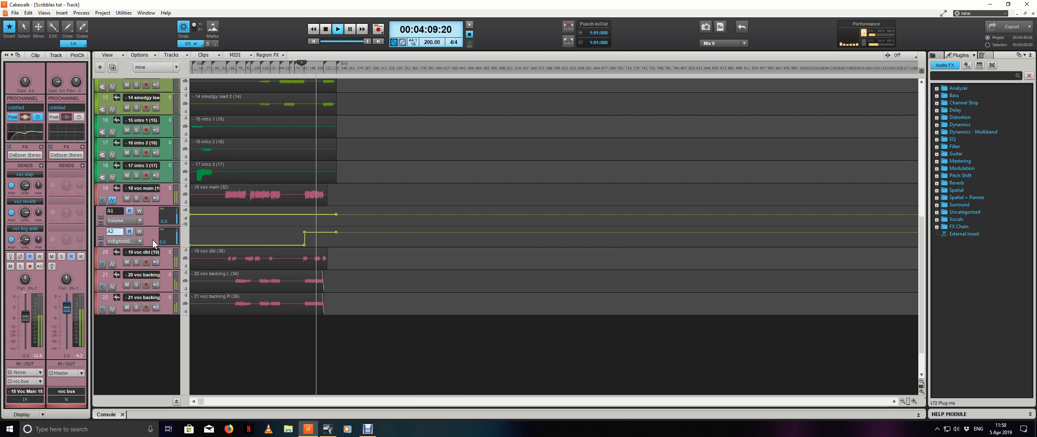
scroll(342, 310, "up", 2)
scroll(419, 329, "up", 3)
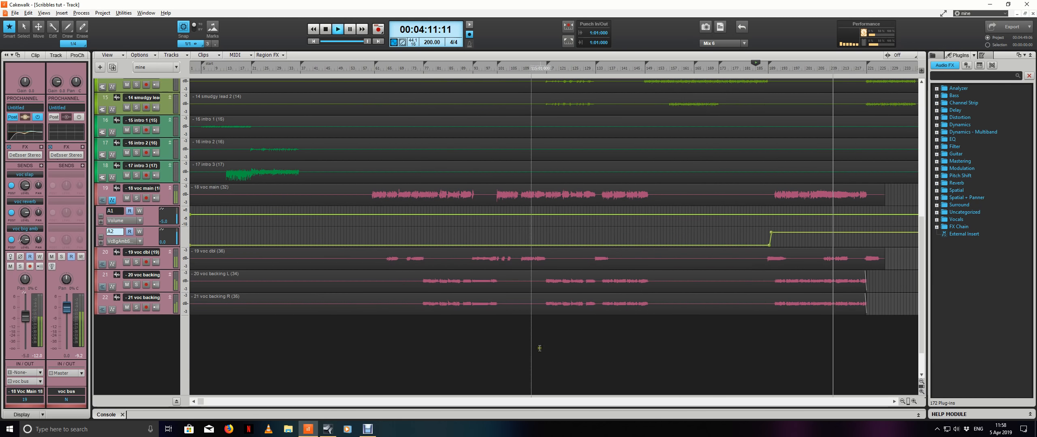
scroll(717, 347, "down", 1)
scroll(700, 340, "up", 2)
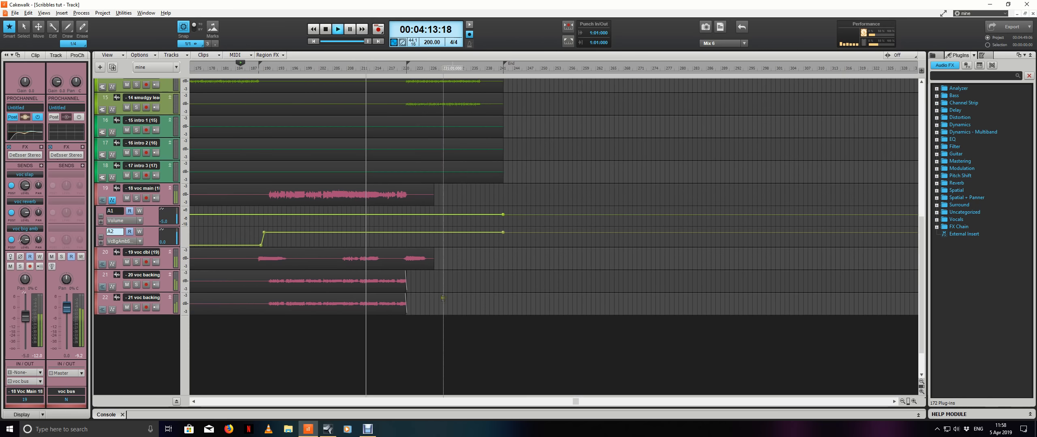
scroll(292, 289, "up", 1)
scroll(271, 290, "down", 1)
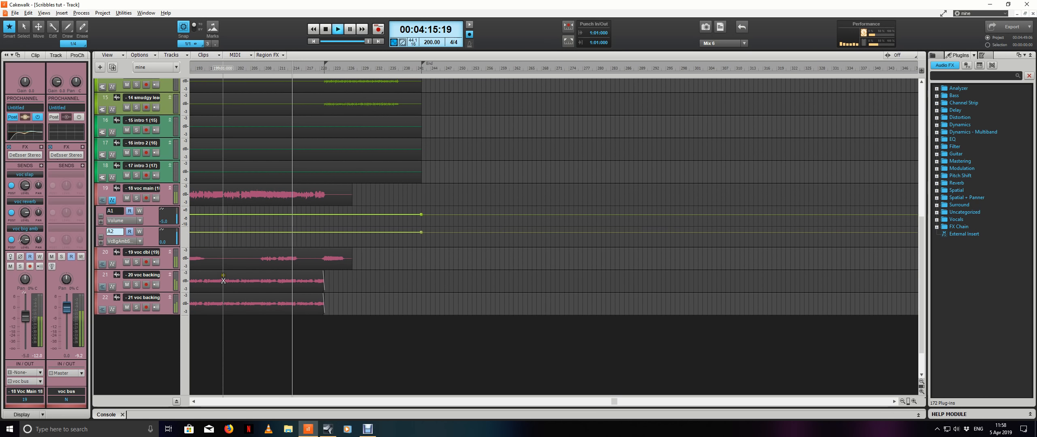
scroll(223, 279, "up", 3)
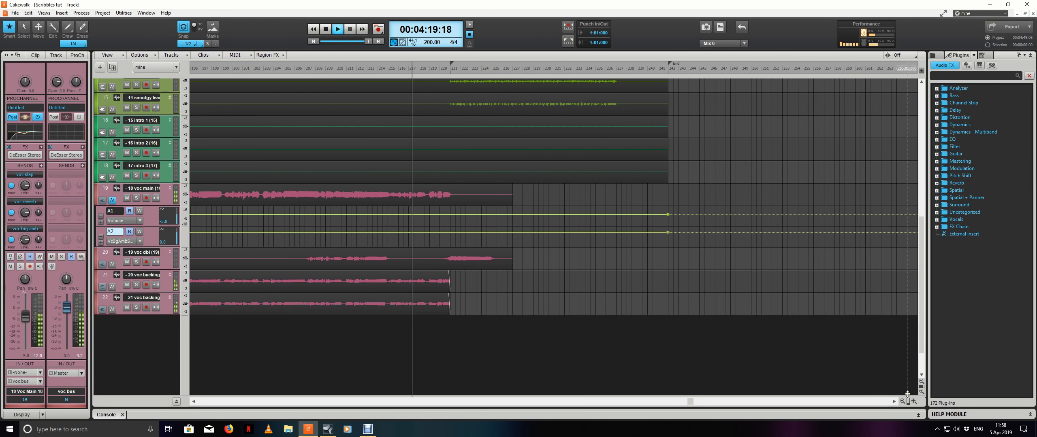
left_click(922, 391)
left_click(921, 392)
left_click(922, 392)
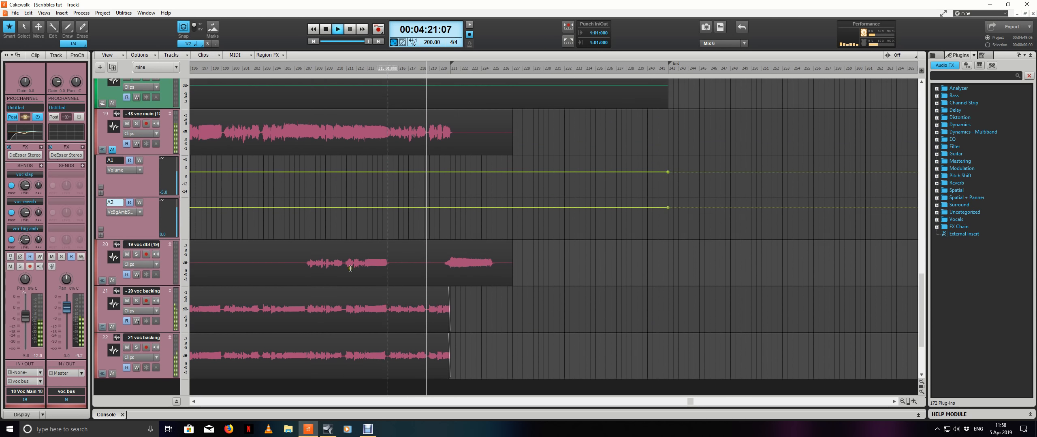
left_click(922, 392)
scroll(307, 207, "up", 2)
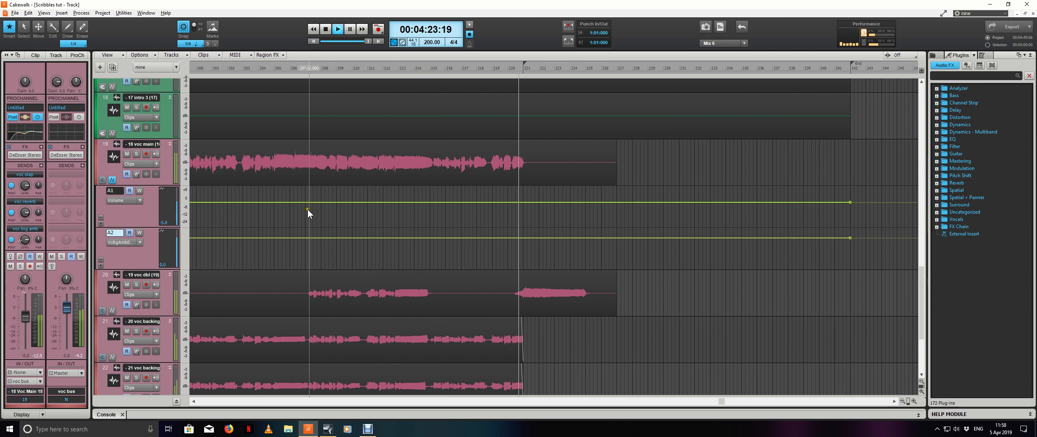
scroll(312, 209, "left", 3)
key("space")
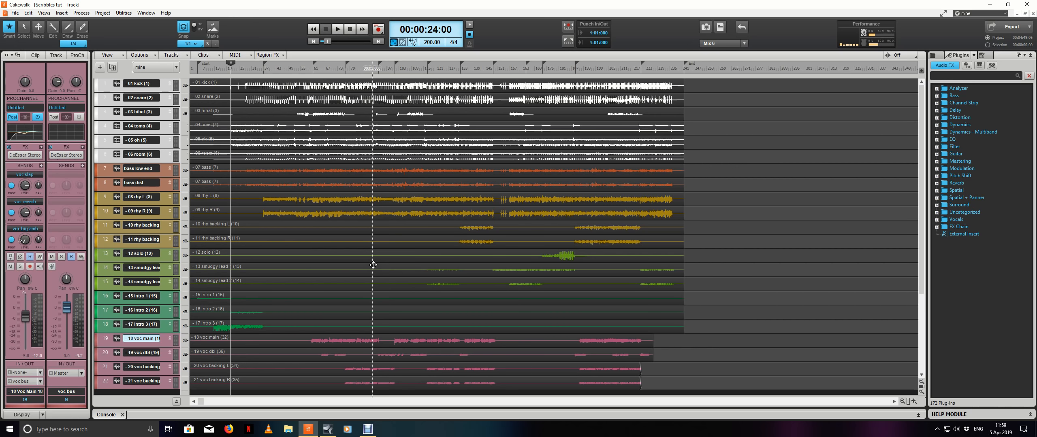
Step: Inspect the C4 Stereo multiband plug-in on the Master bus in the console, close it, and return to the track view
left_click(113, 416)
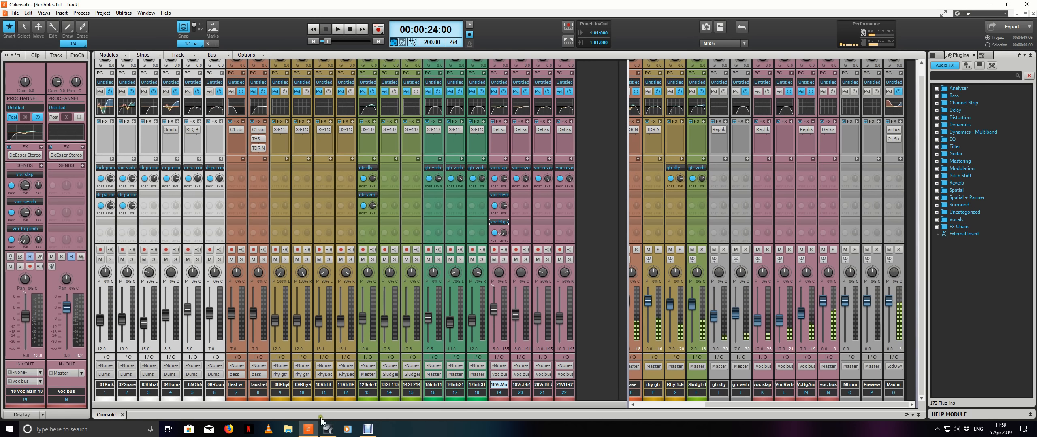
left_click_drag(834, 405, 858, 406)
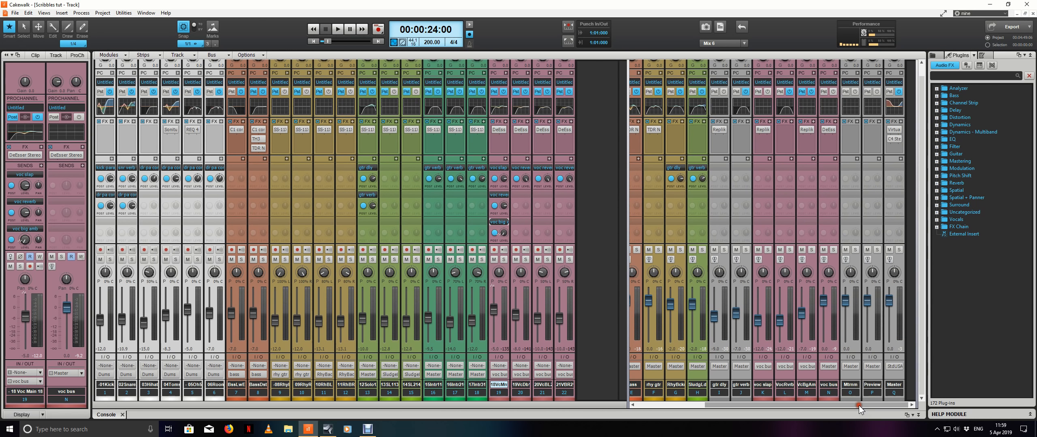
left_click(897, 138)
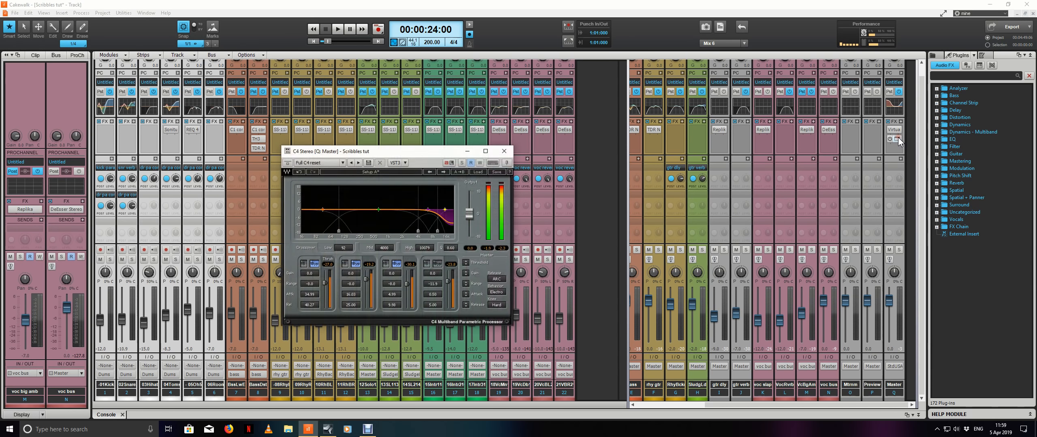
left_click(506, 150)
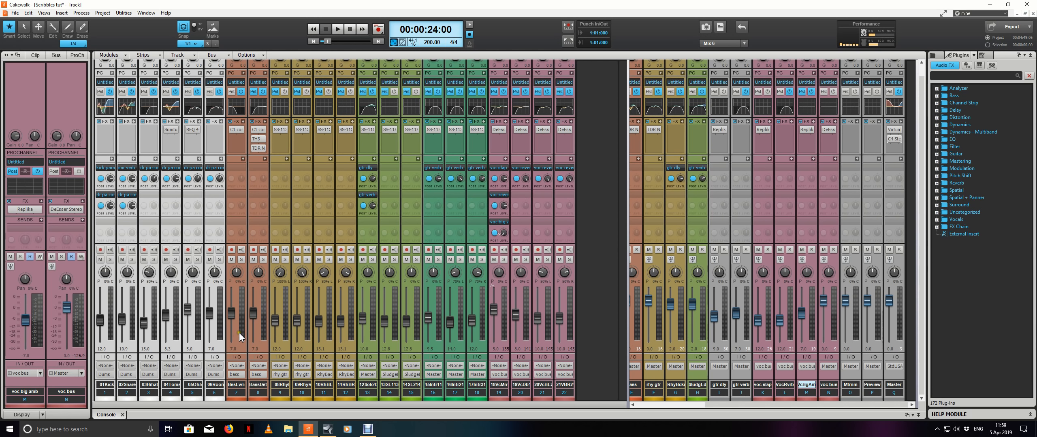
key("d")
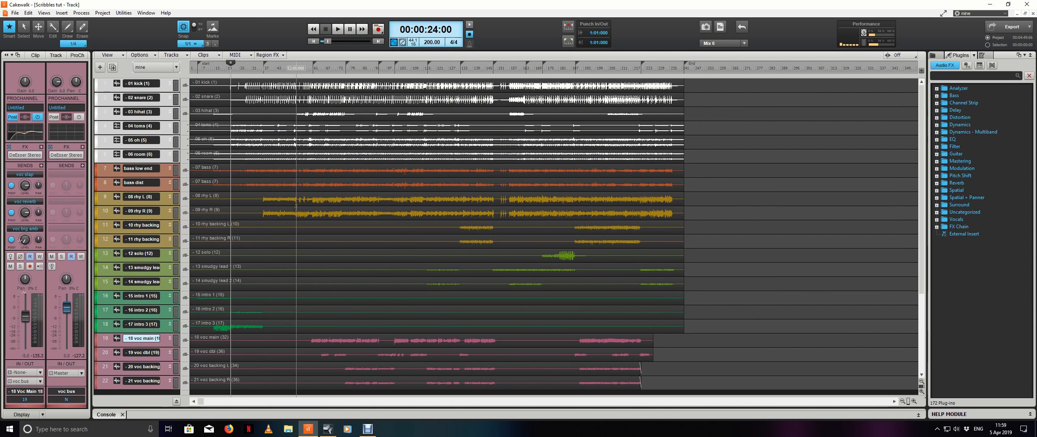
Step: Play the full mix from the intro, skip ahead to just before the rhythm guitars enter, and review all tracks while listening
key("space")
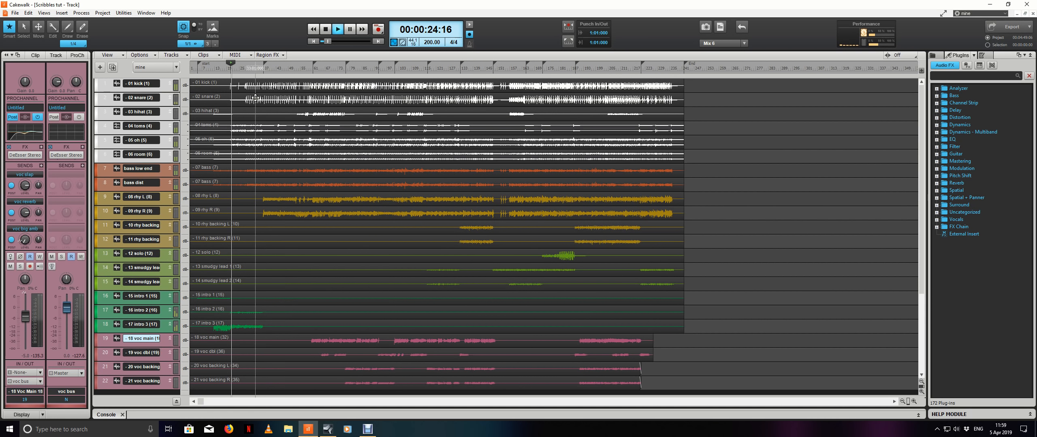
left_click(251, 69)
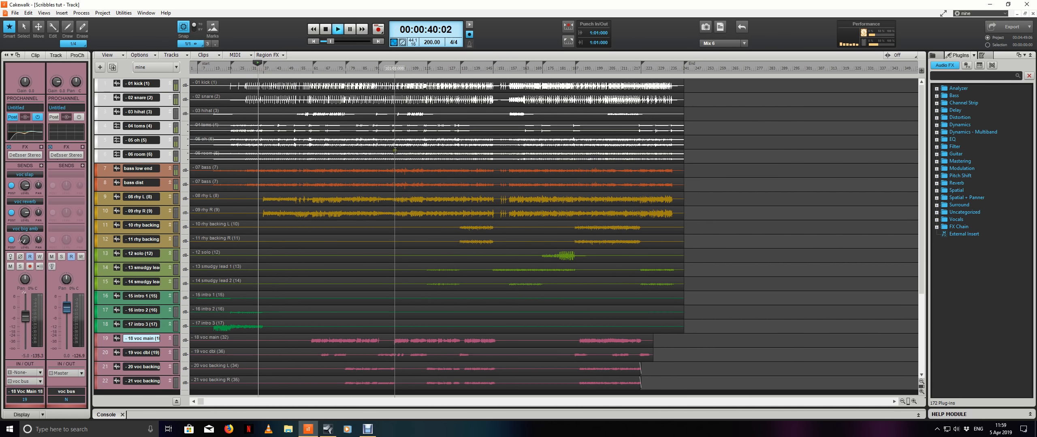
scroll(395, 150, "down", 4)
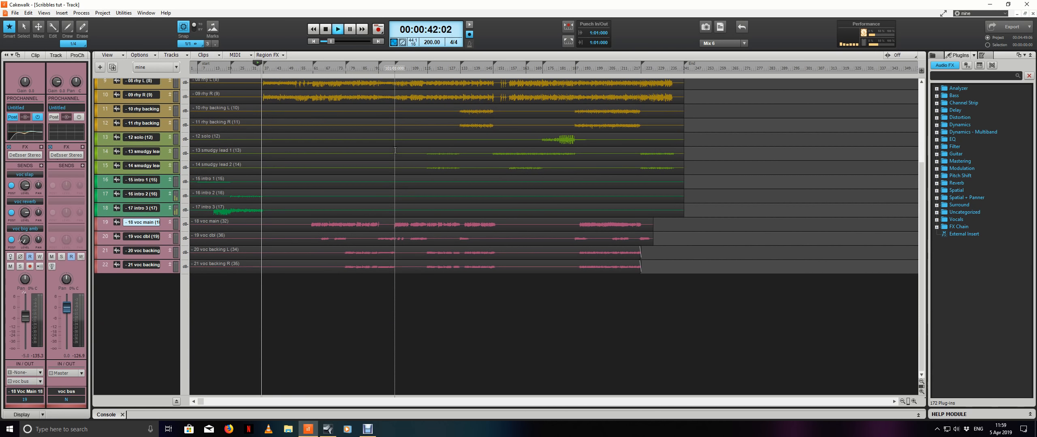
scroll(395, 150, "up", 4)
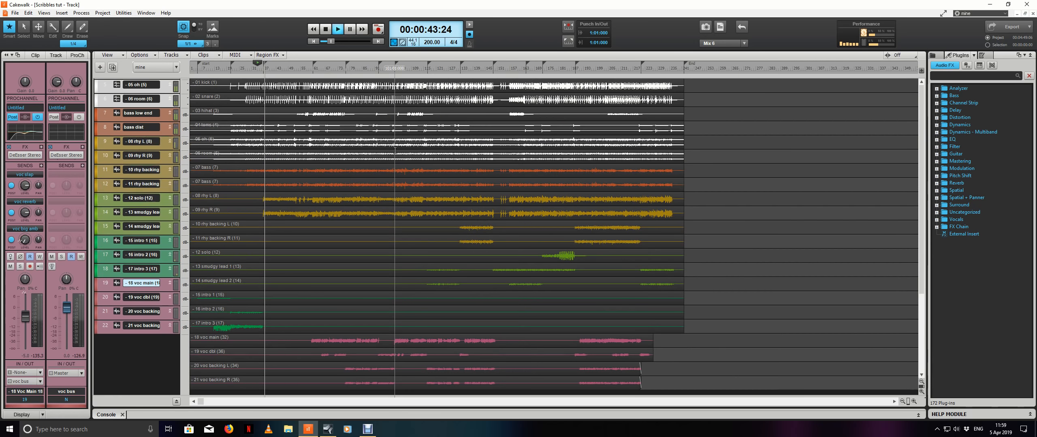
scroll(395, 149, "down", 2)
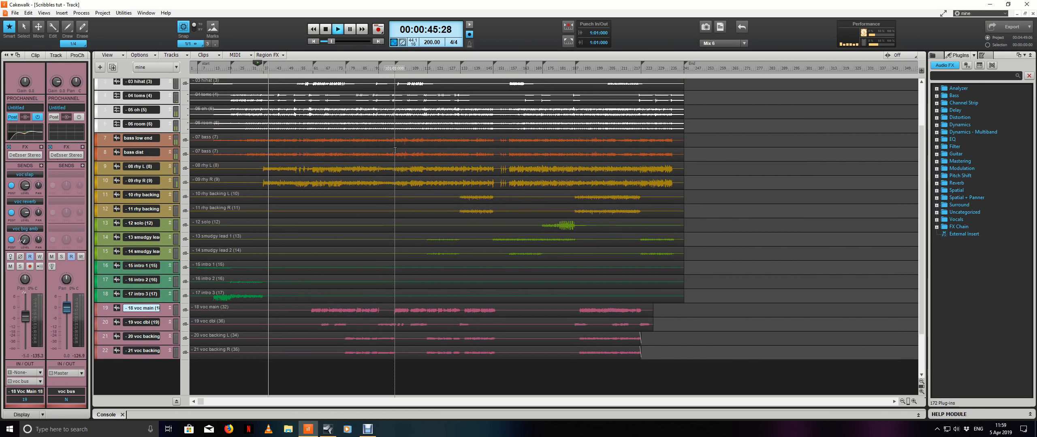
scroll(395, 149, "up", 2)
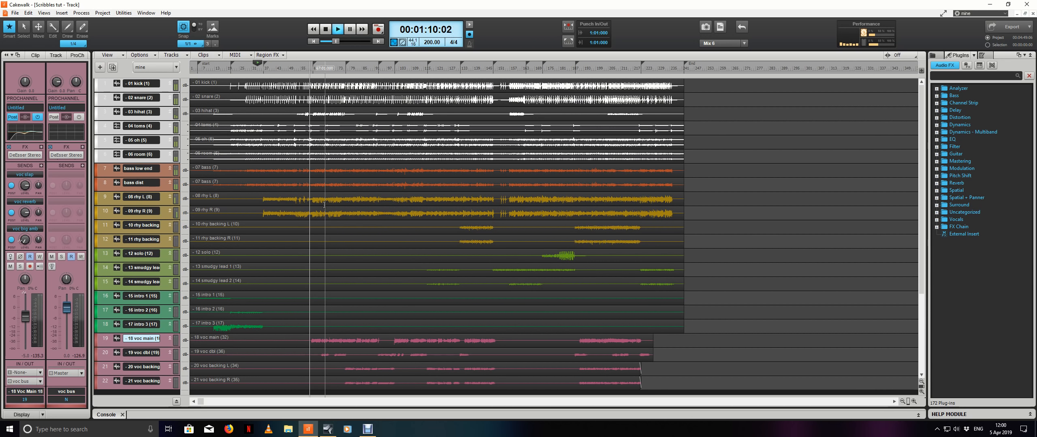
scroll(400, 196, "down", 3)
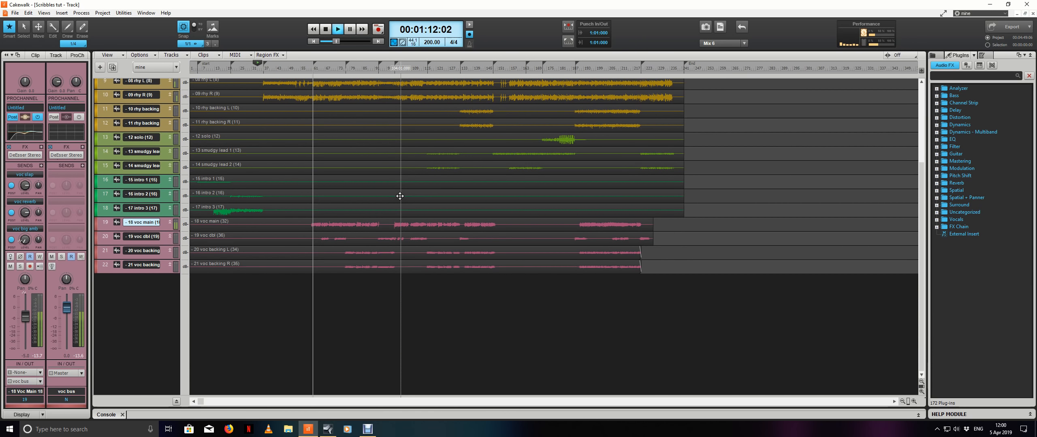
scroll(400, 196, "up", 3)
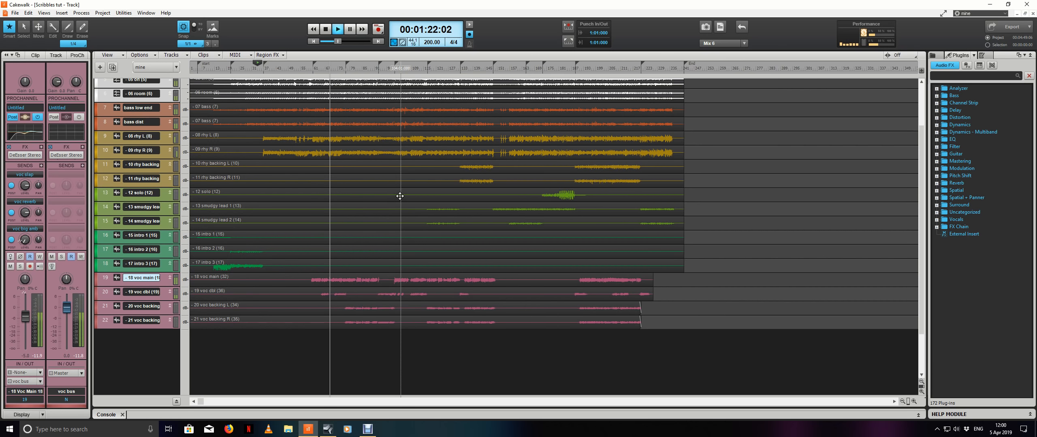
scroll(399, 196, "up", 2)
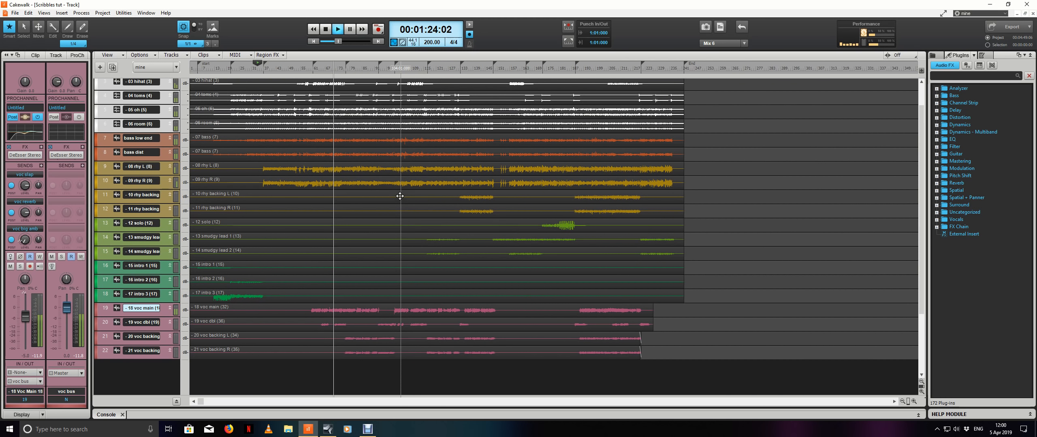
Step: Skip playback ahead to the break where the rhythm guitars drop out, and on to the start of the solo
scroll(399, 196, "up", 2)
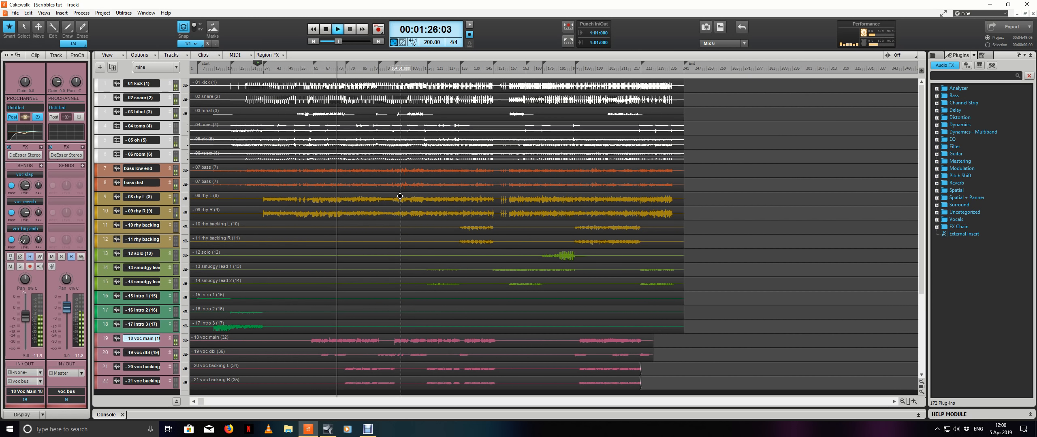
left_click(494, 66)
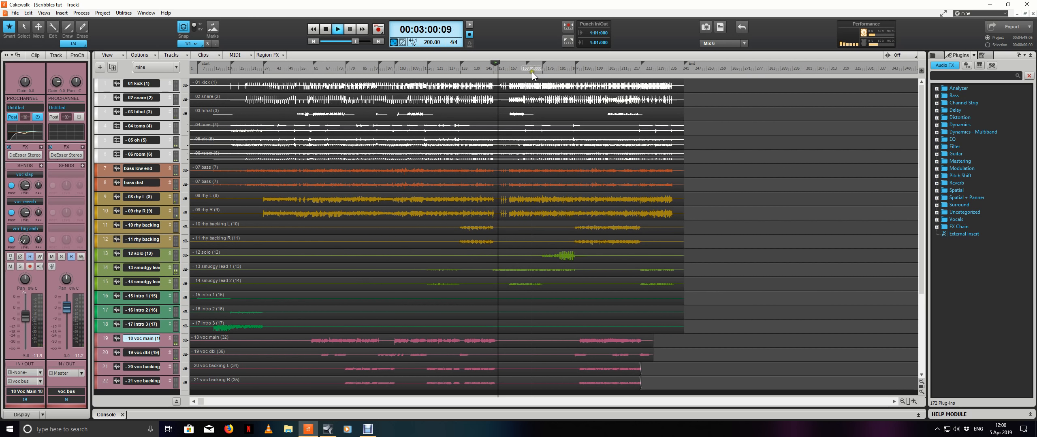
left_click(543, 71)
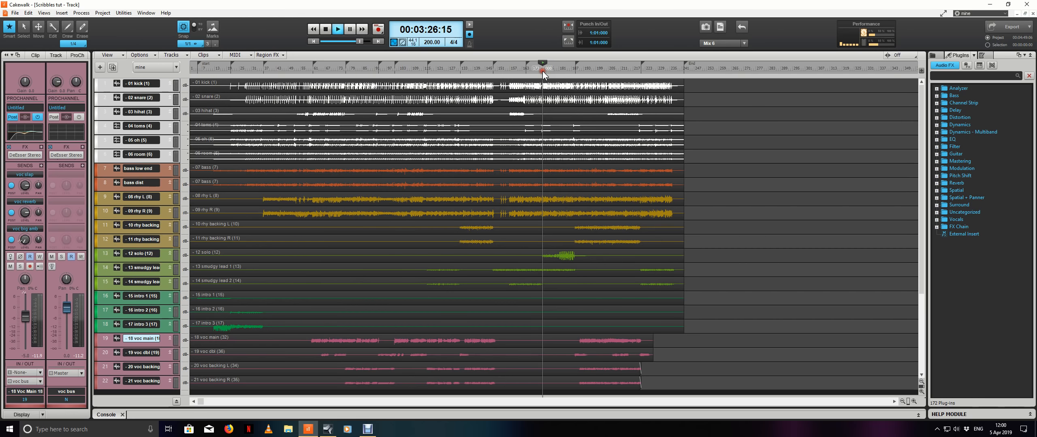
Step: Skip playback to just before the final vocal section, review all tracks while listening, and stop playback
left_click(574, 70)
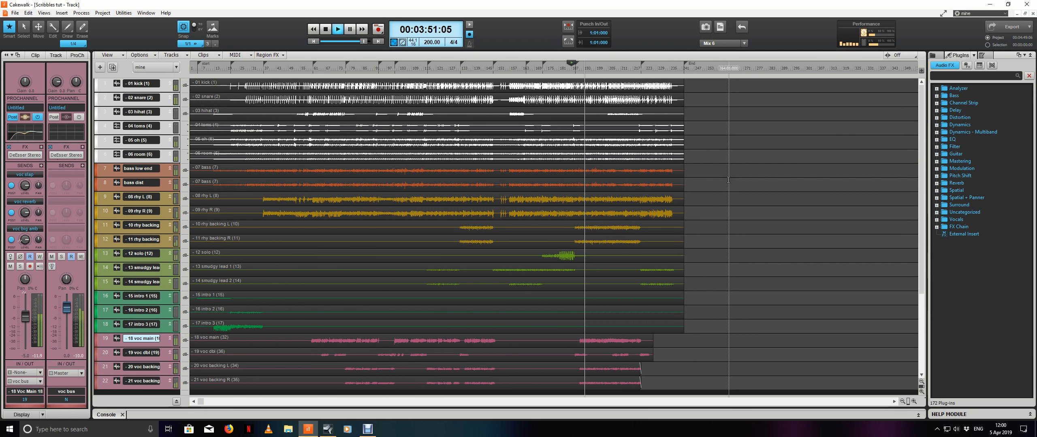
scroll(728, 180, "down", 2)
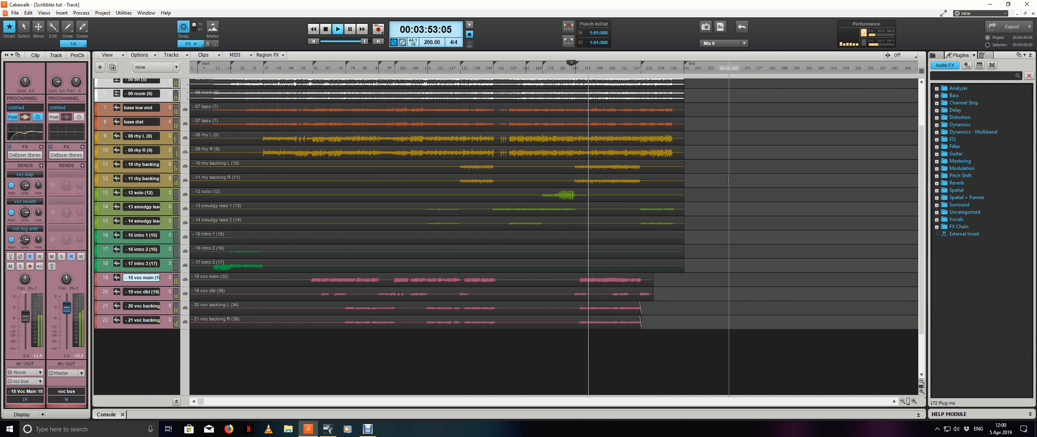
scroll(727, 180, "up", 2)
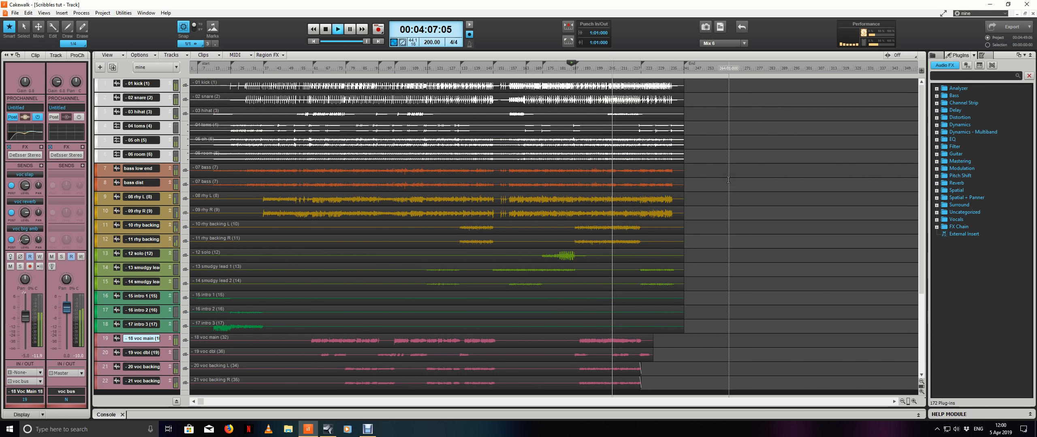
key("space")
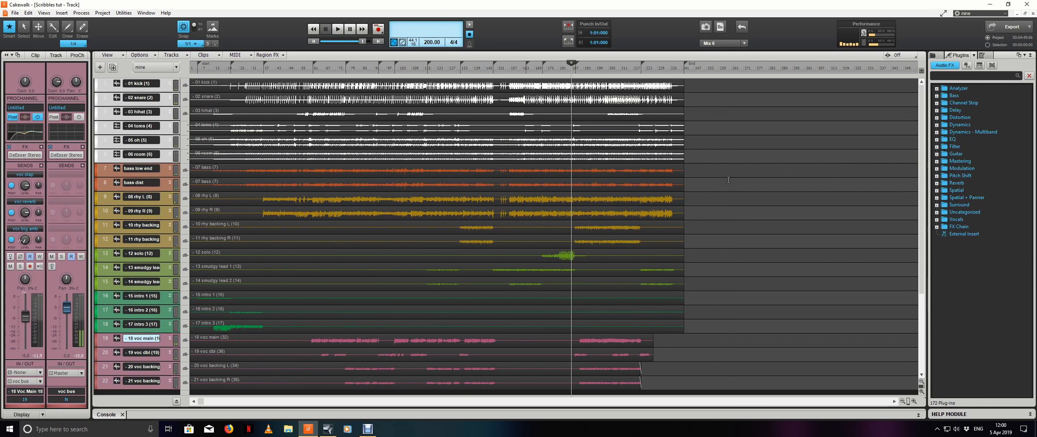